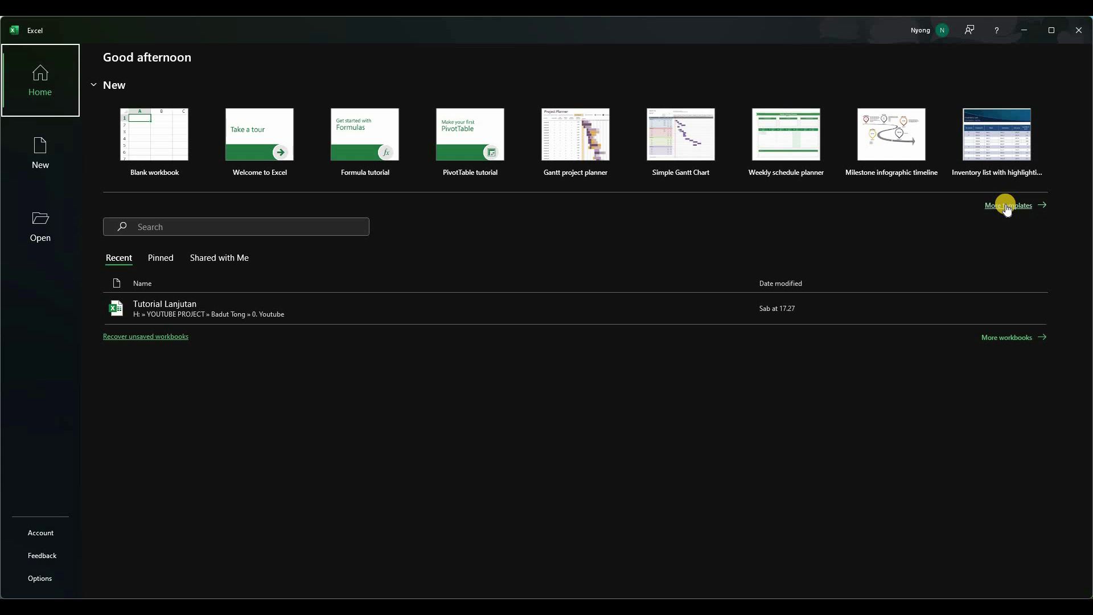
Step: Preview the Gantt project planner template, dismiss it, and create a blank workbook instead
left_click(575, 137)
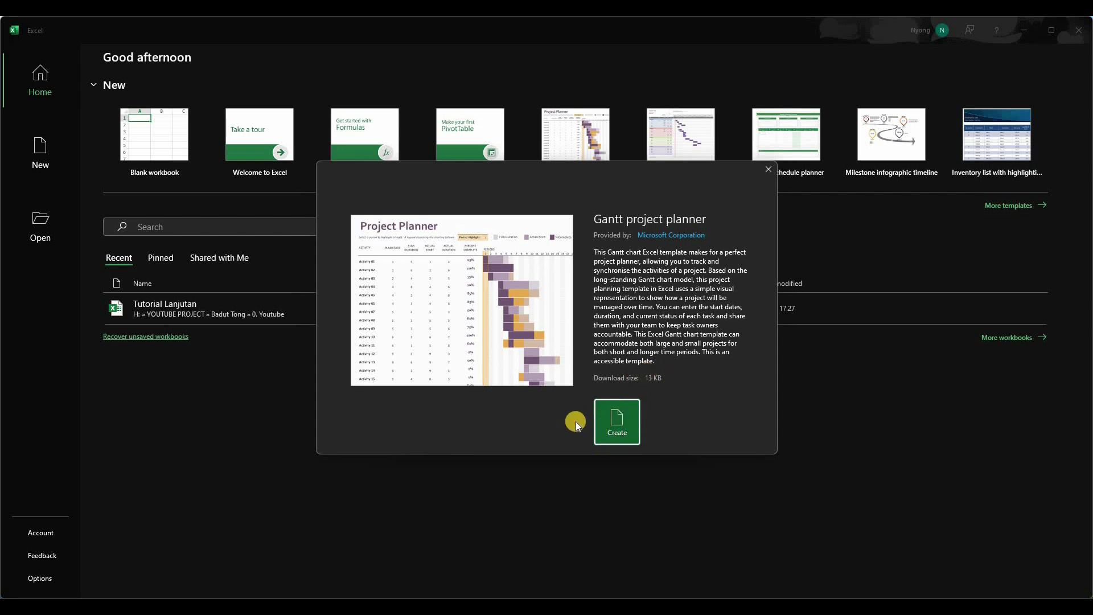
left_click(766, 171)
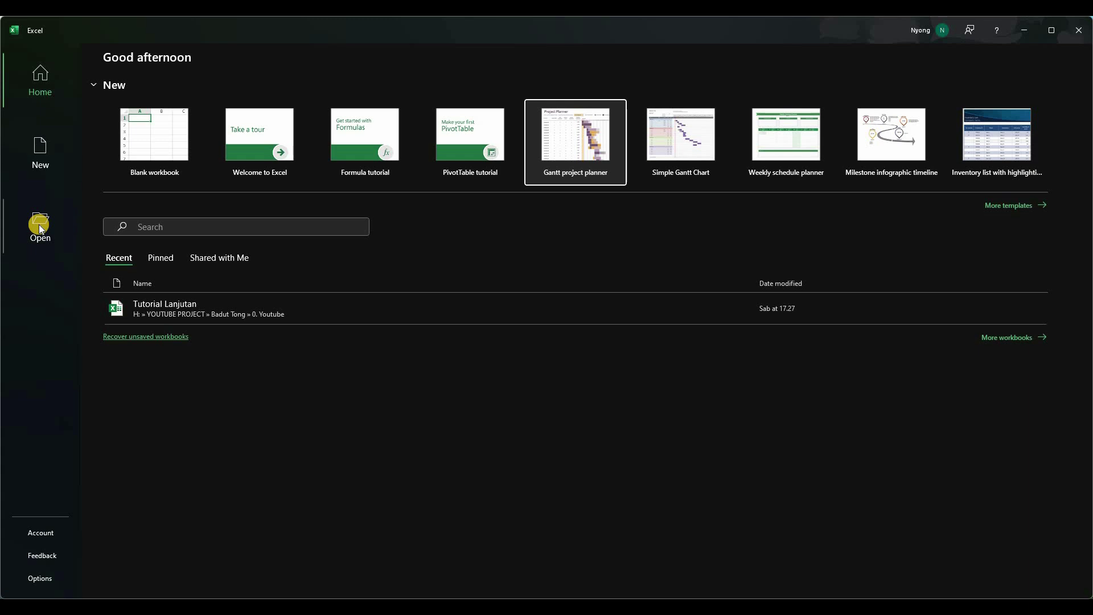
left_click(152, 138)
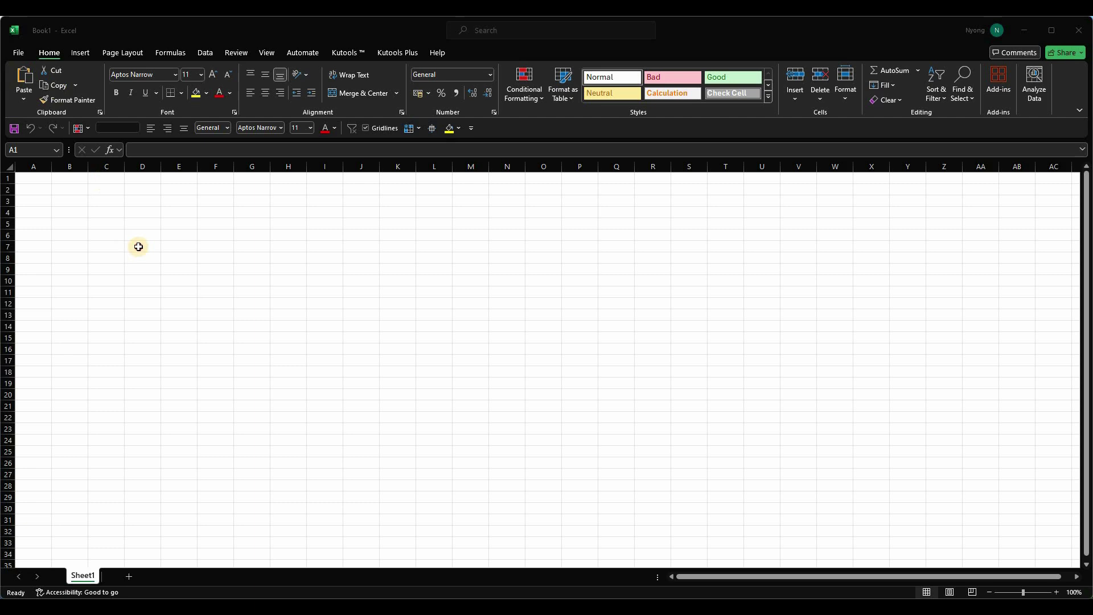
Step: Examine the ribbon's command sets, including the Data, View and Kutools commands, and return to the Home commands
left_click(23, 52)
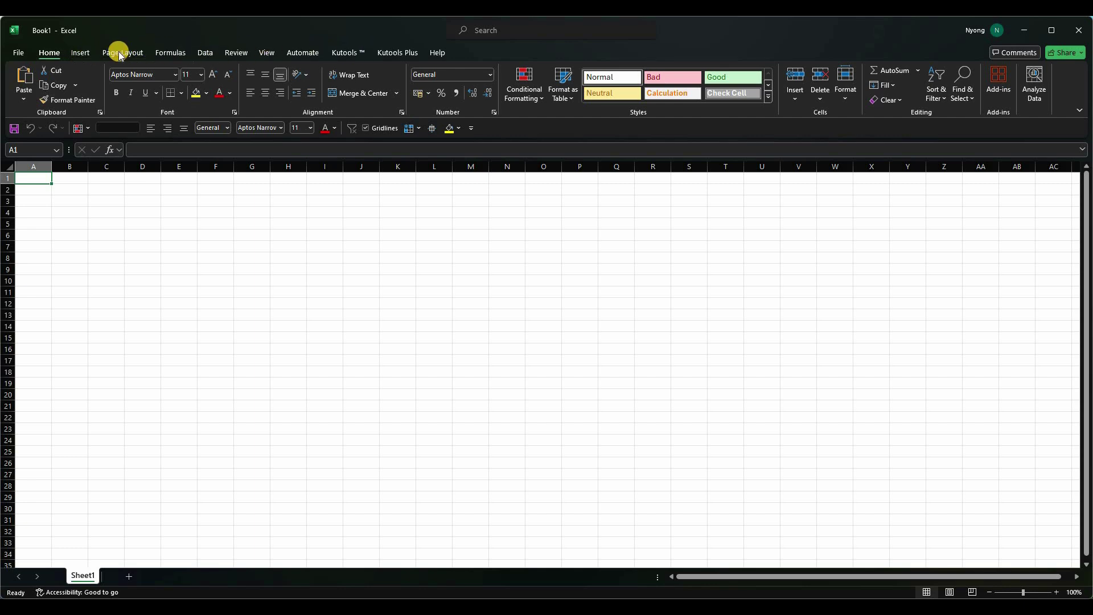
left_click(84, 54)
left_click(122, 52)
left_click(170, 52)
left_click(234, 54)
left_click(263, 53)
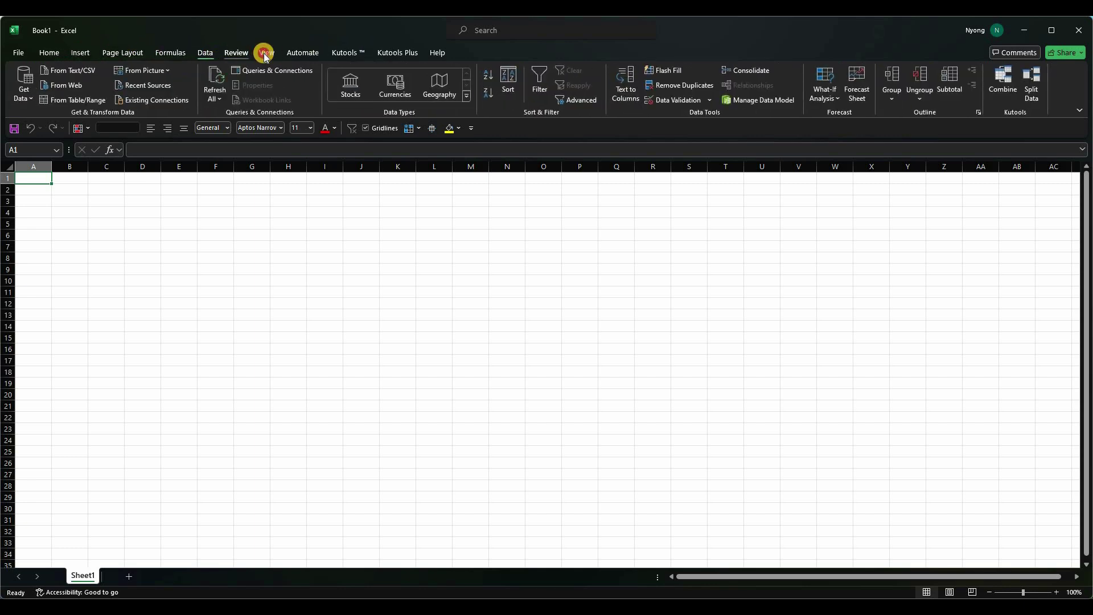
left_click(314, 52)
left_click(345, 52)
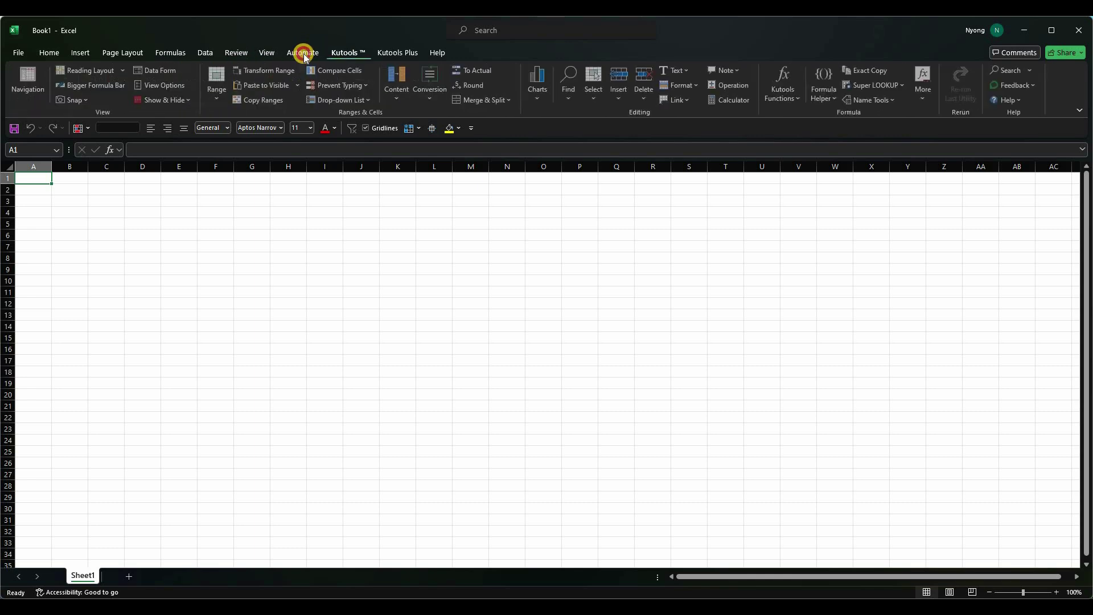
left_click(302, 52)
left_click(267, 52)
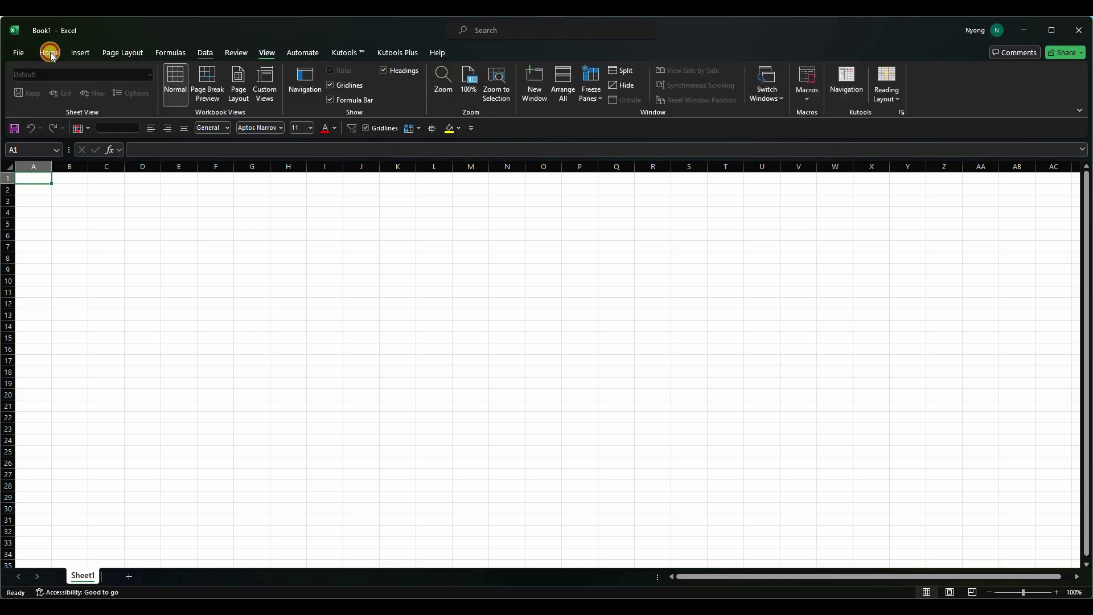
left_click(49, 52)
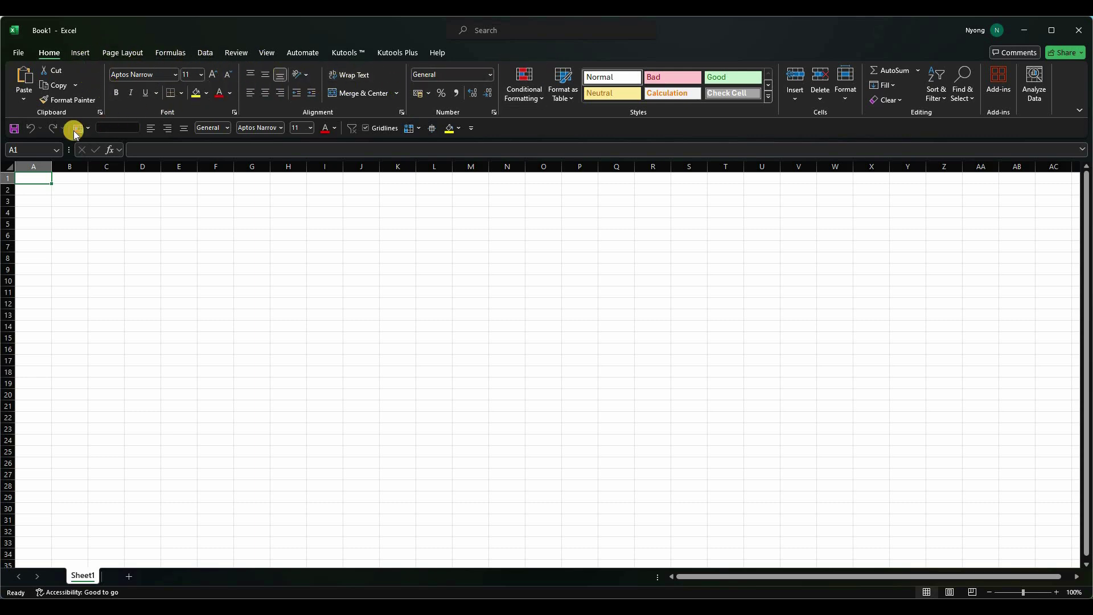
Step: Examine the Quick Access Toolbar's customization options and the option for adding the Filter command to it, leaving the toolbar as it is
left_click(472, 129)
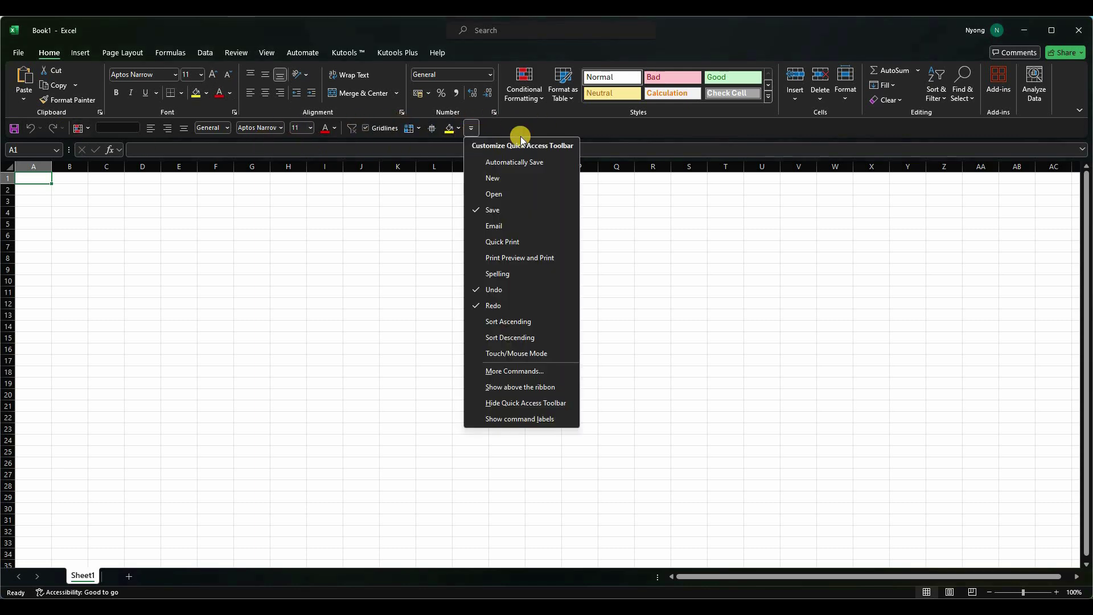
left_click(469, 128)
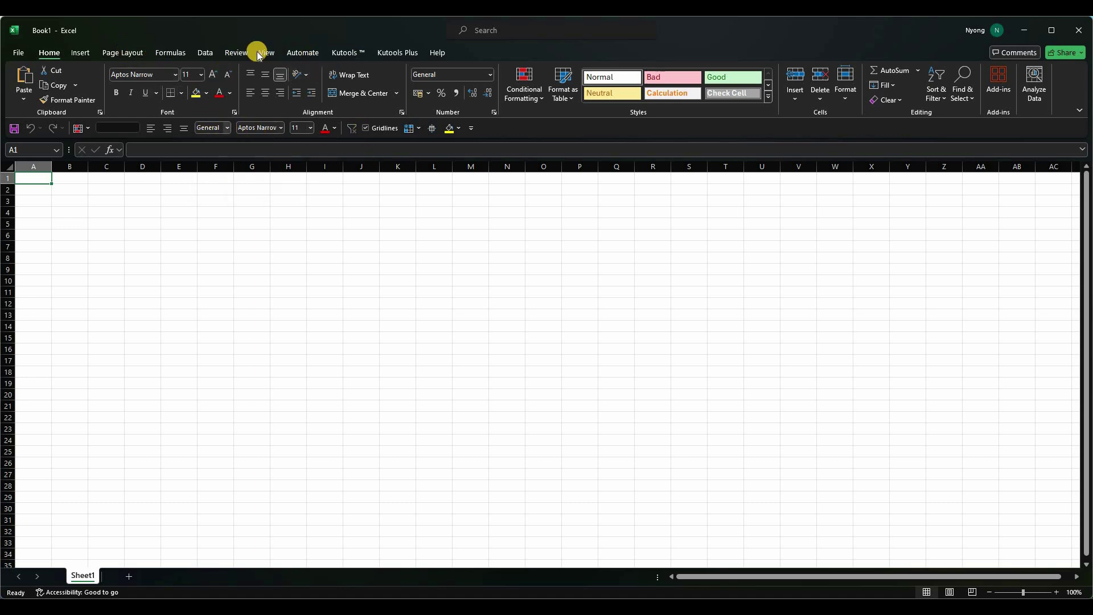
left_click(211, 53)
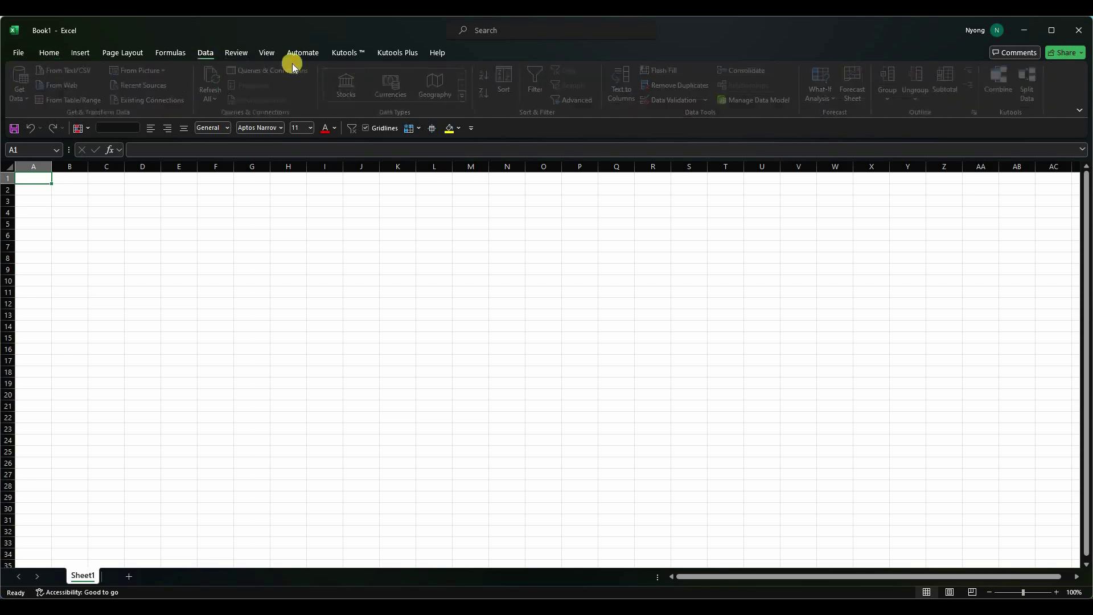
right_click(537, 74)
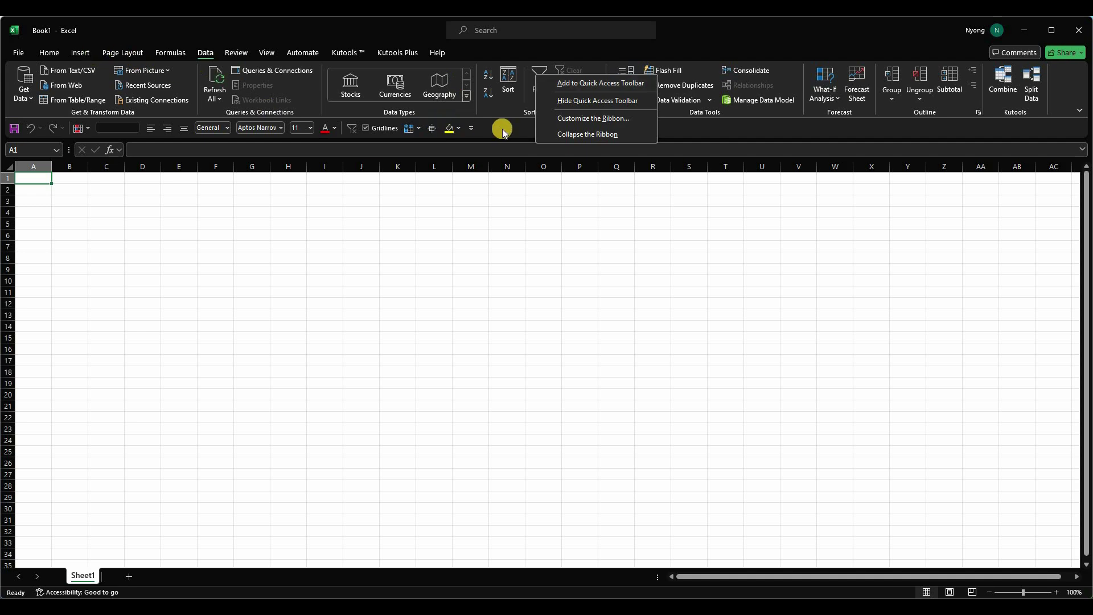
left_click(330, 127)
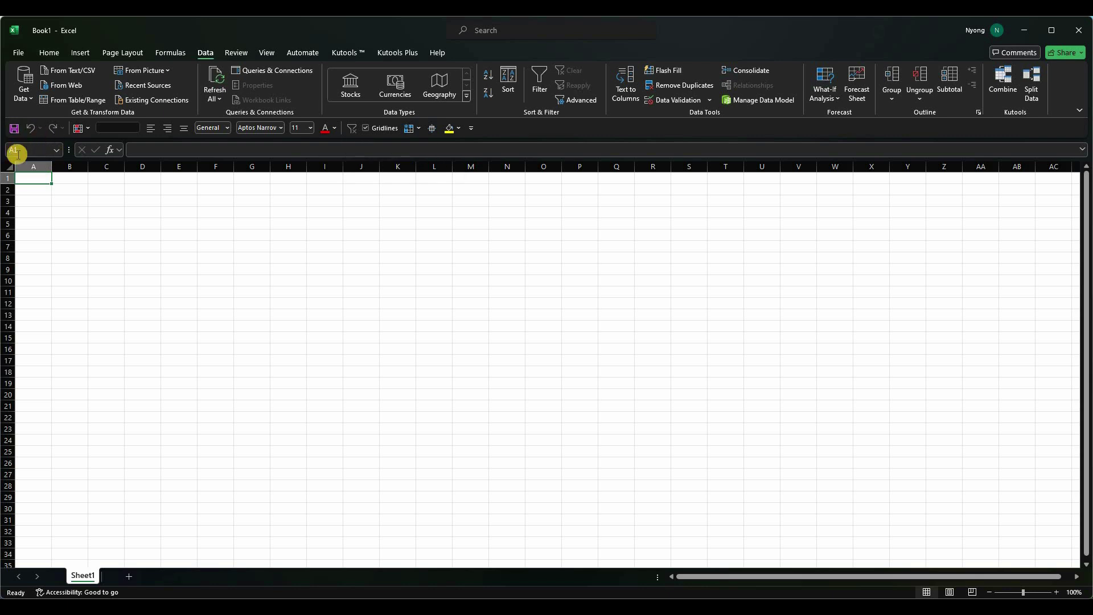
Step: Select cell B2 and column A, and jump from cell B1 to the sheet's last column and back to A1
left_click(66, 186)
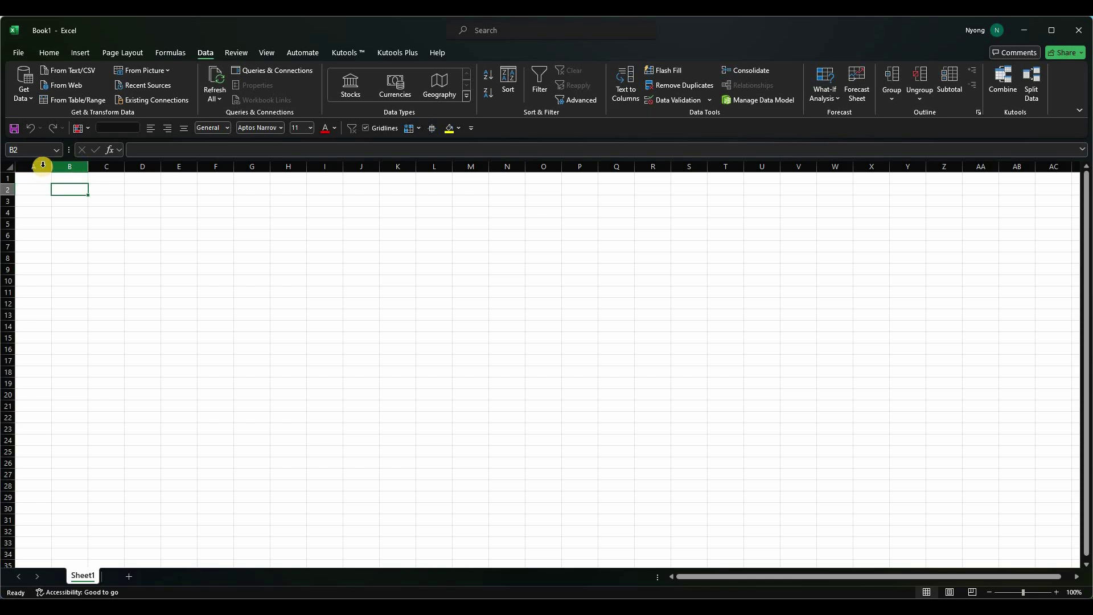
mouse_move(60, 168)
left_mouse_down()
mouse_move(34, 165)
mouse_move(80, 166)
left_mouse_up()
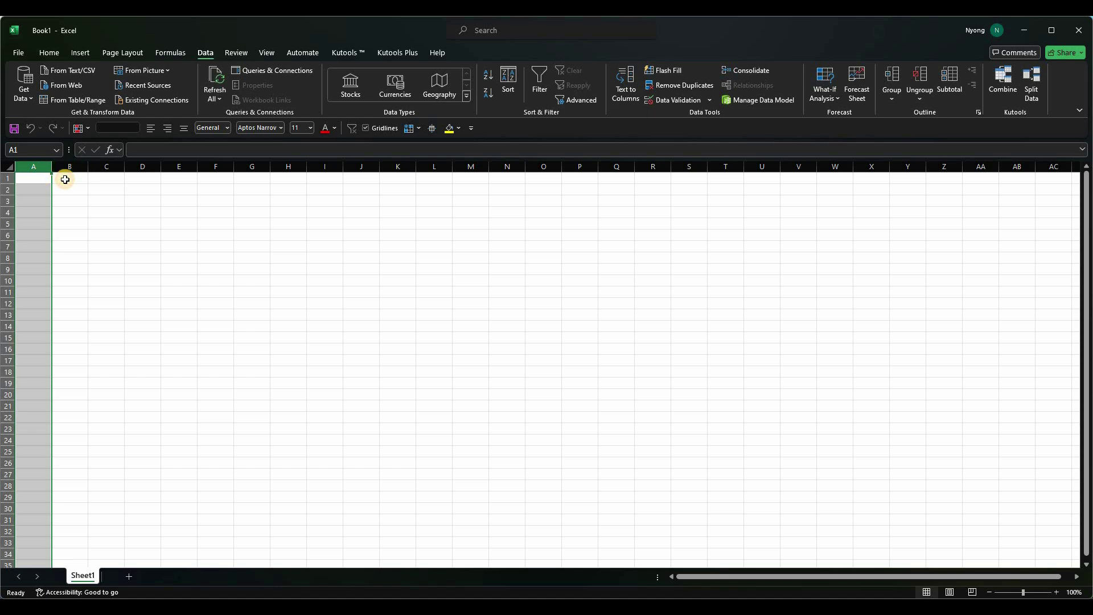
left_click(65, 179)
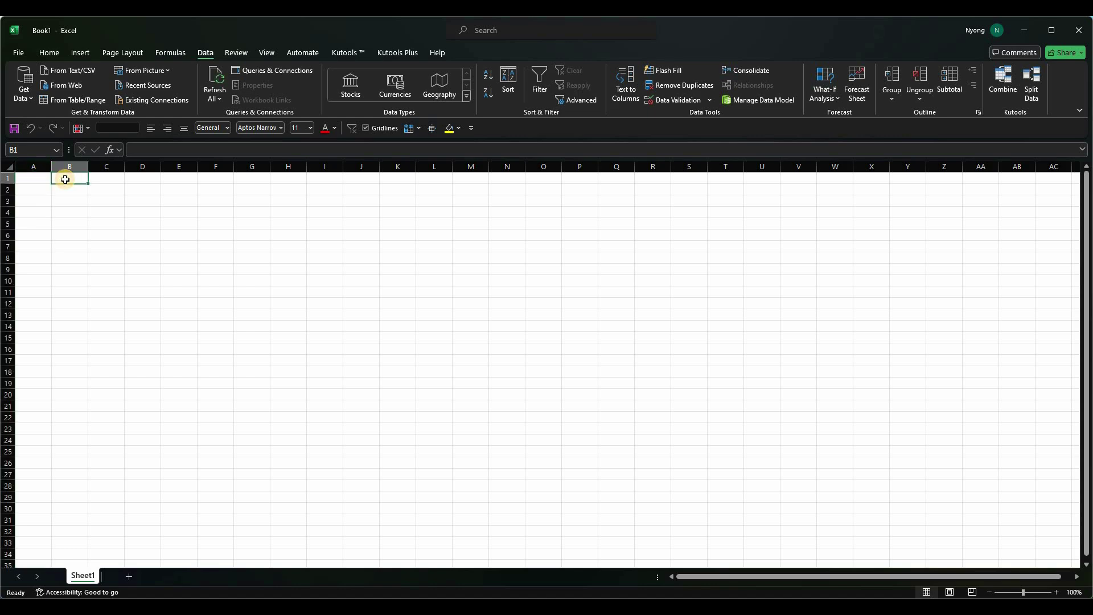
key("ctrl+Right")
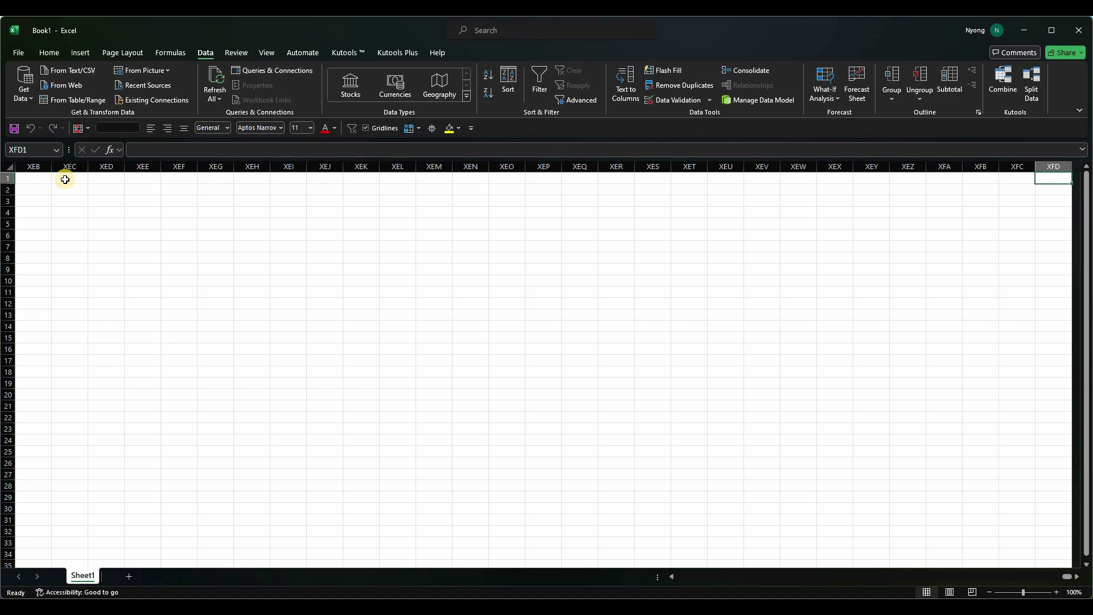
key("ctrl+Left")
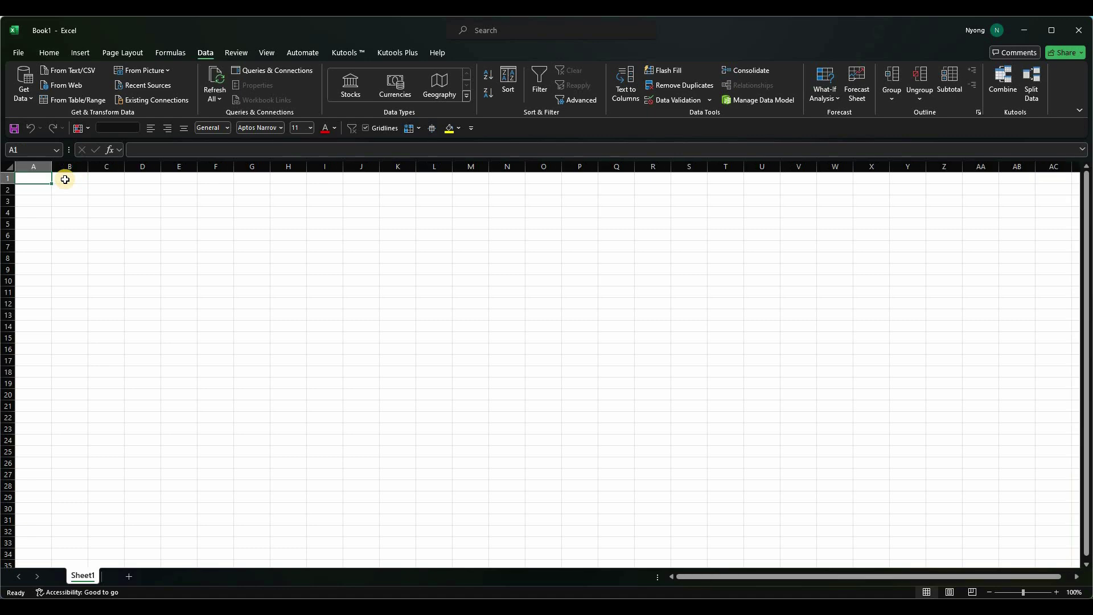
Step: Jump to the sheet's last row in column A and return to cell A1
key("Up")
key("Down")
key("Down")
key("Down")
key("ctrl+Down")
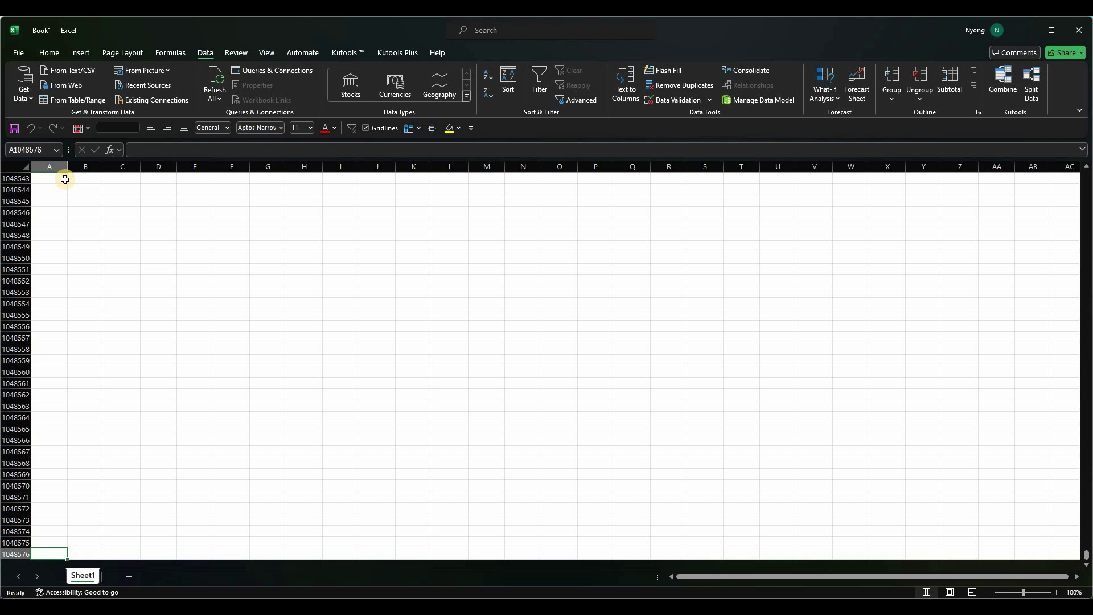
key("ctrl+Up")
key("Down")
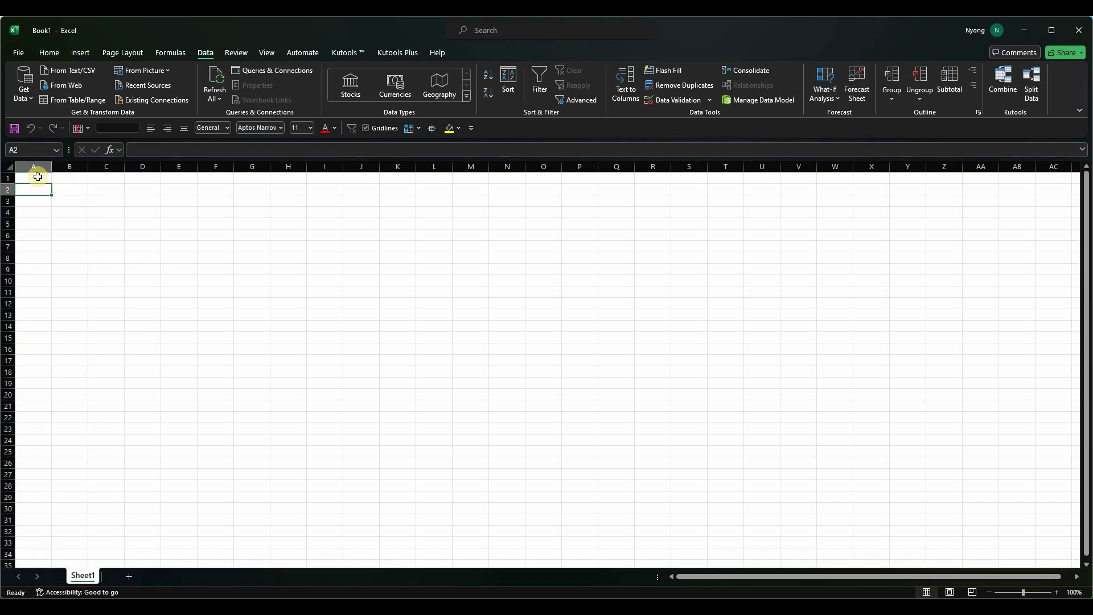
key("Up")
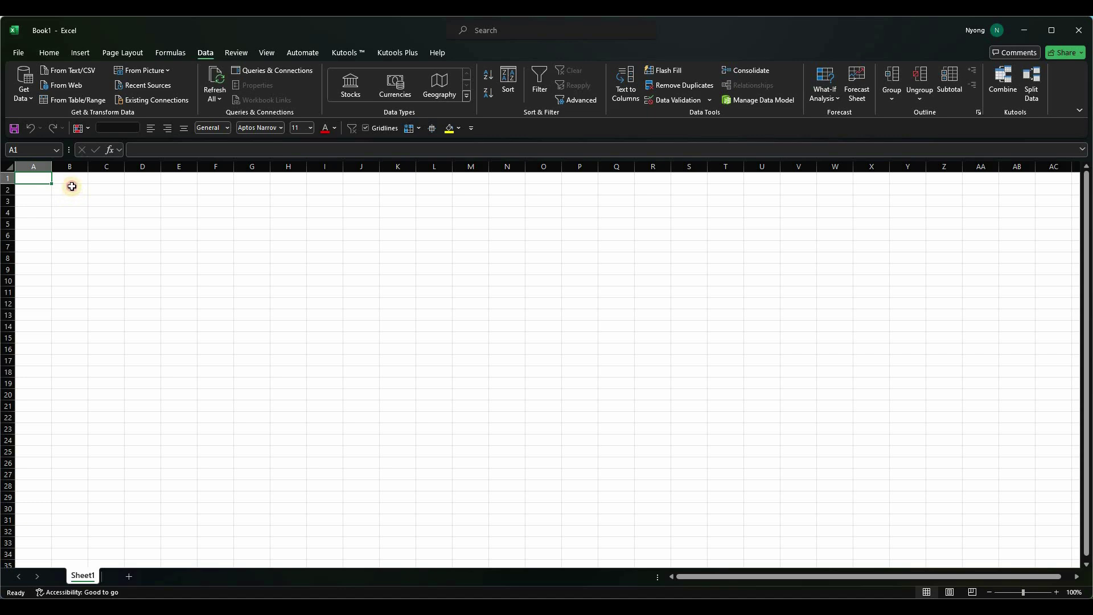
Step: Move the active cell from A1 to B2 and back and forth between B2 and A2, ending on A2
key("Right")
key("Down")
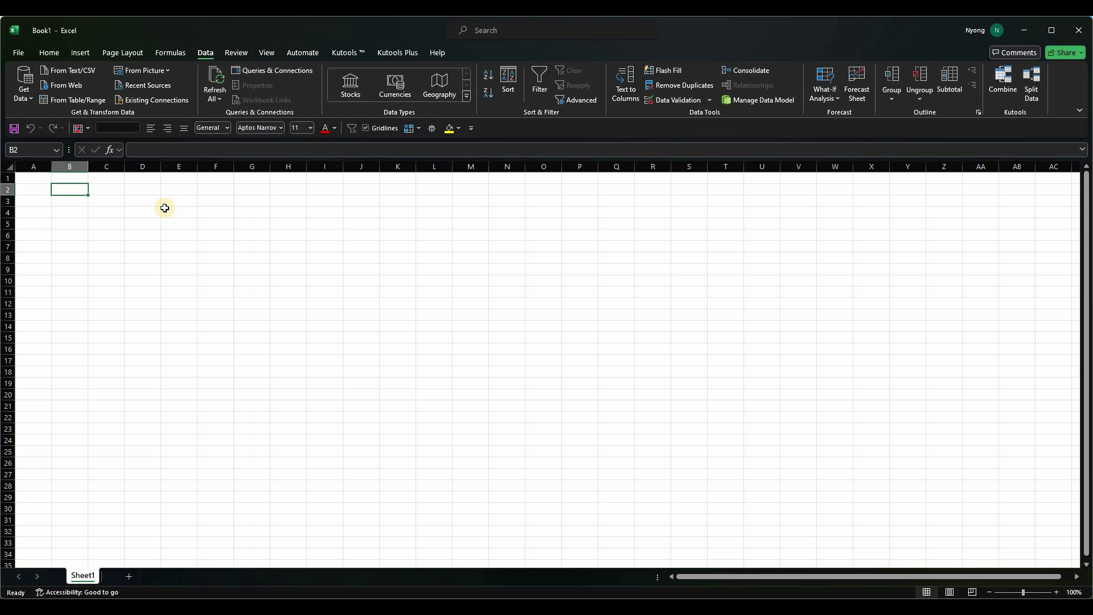
key("Left")
key("Right")
key("Left")
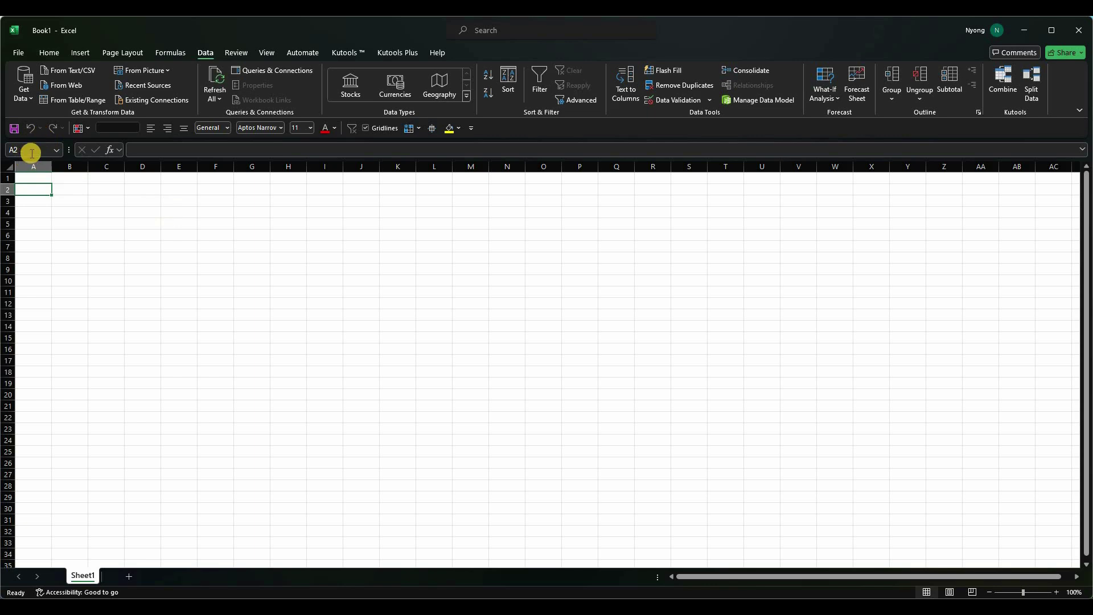
Step: Select cell B2, extend the selection over the range B2:C8, and finish on cell D2
left_click(78, 188)
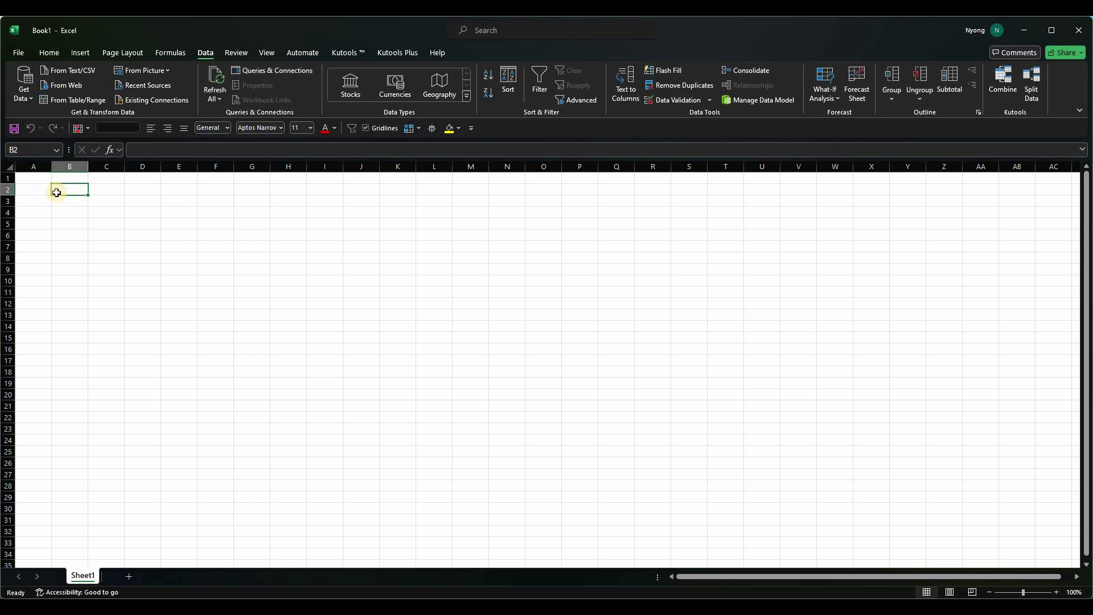
left_click_drag(71, 189, 114, 259)
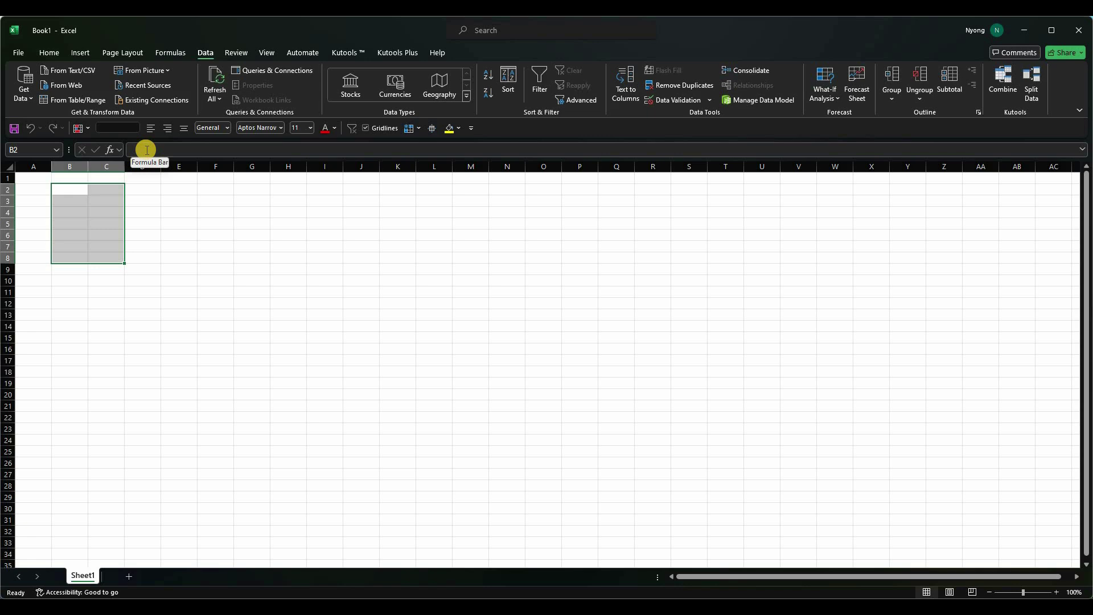
left_click(145, 192)
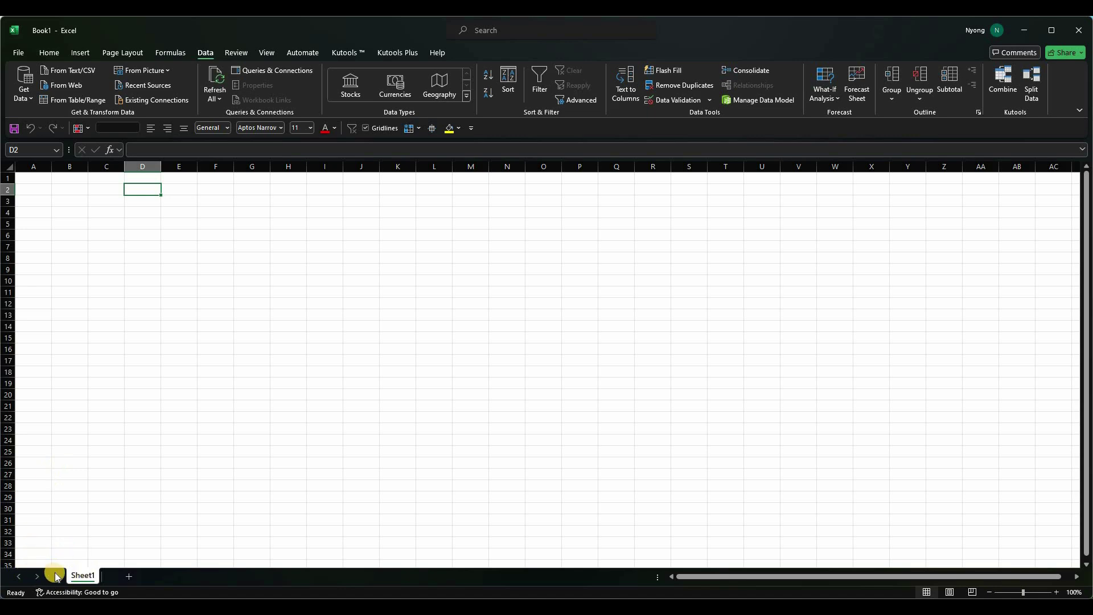
Step: Add a second worksheet to the workbook and return to cell C11 on Sheet1
left_click(128, 577)
left_click(82, 577)
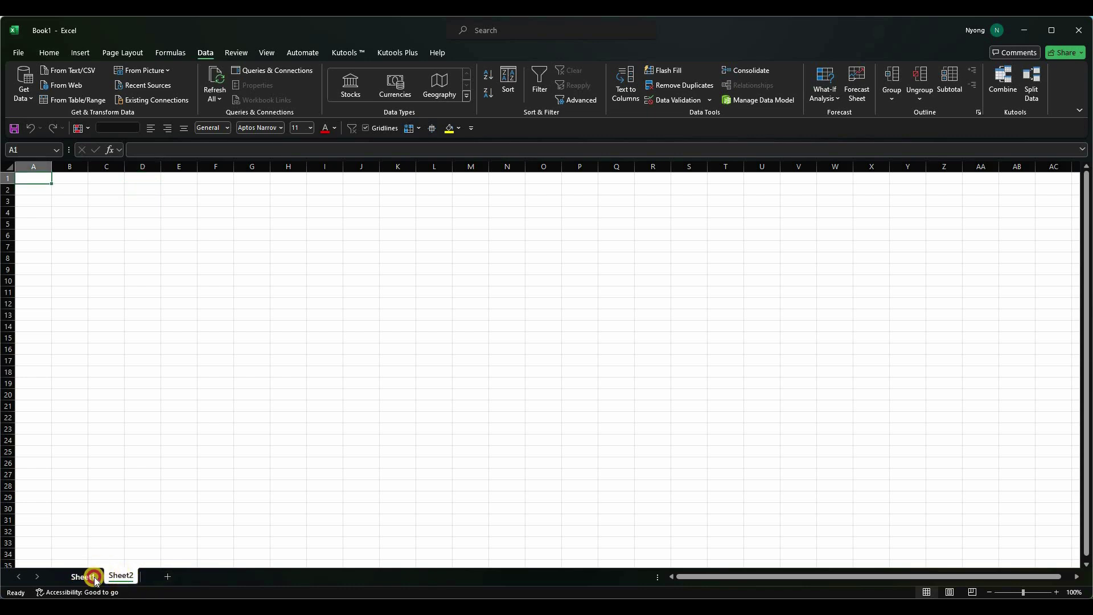
left_click(113, 291)
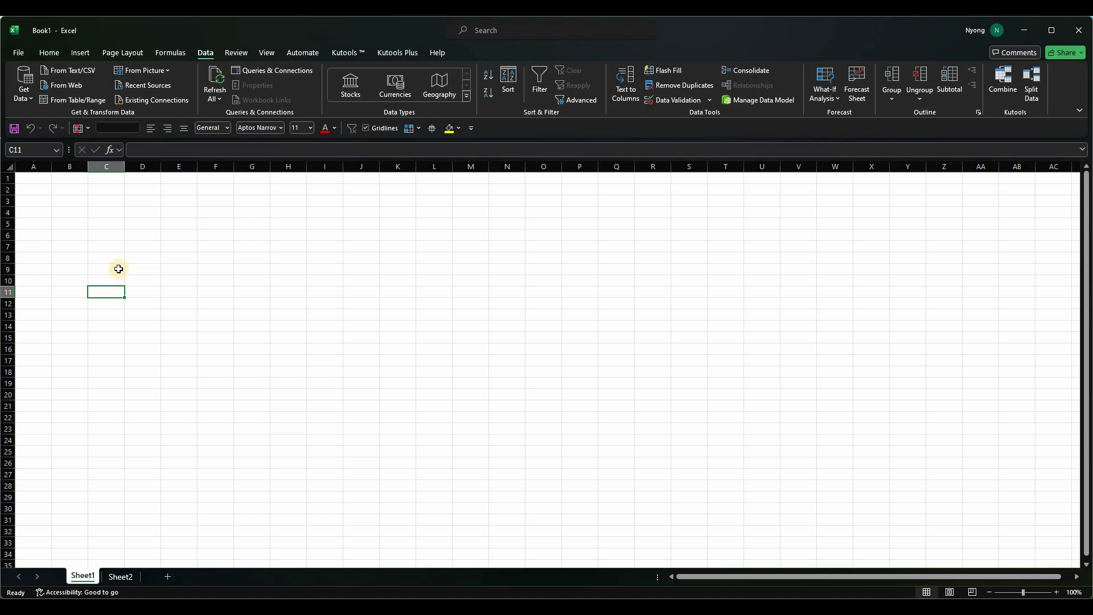
Step: Select the range A4:N17 on Sheet1 and switch the worksheet to Page Layout view
left_click_drag(47, 212, 515, 362)
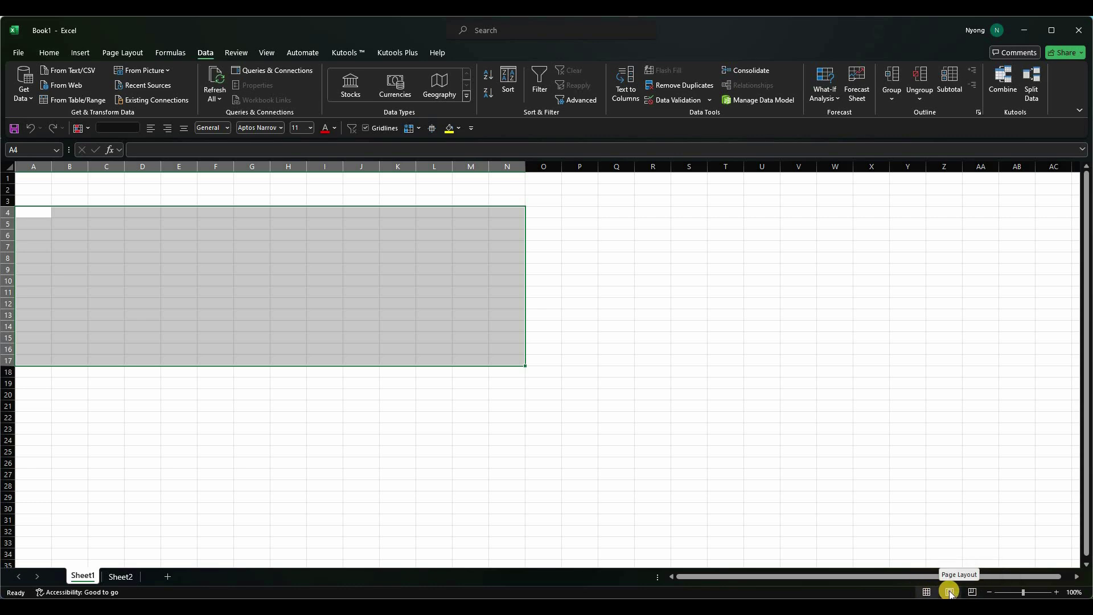
left_click(950, 592)
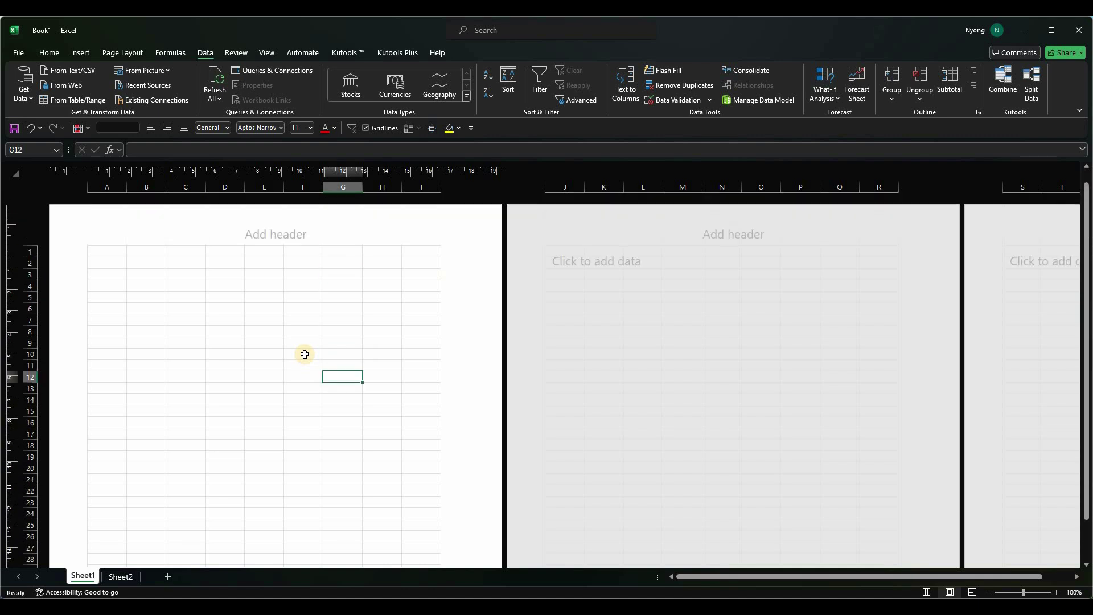
scroll(152, 259, "down", 4)
scroll(155, 263, "up", 4)
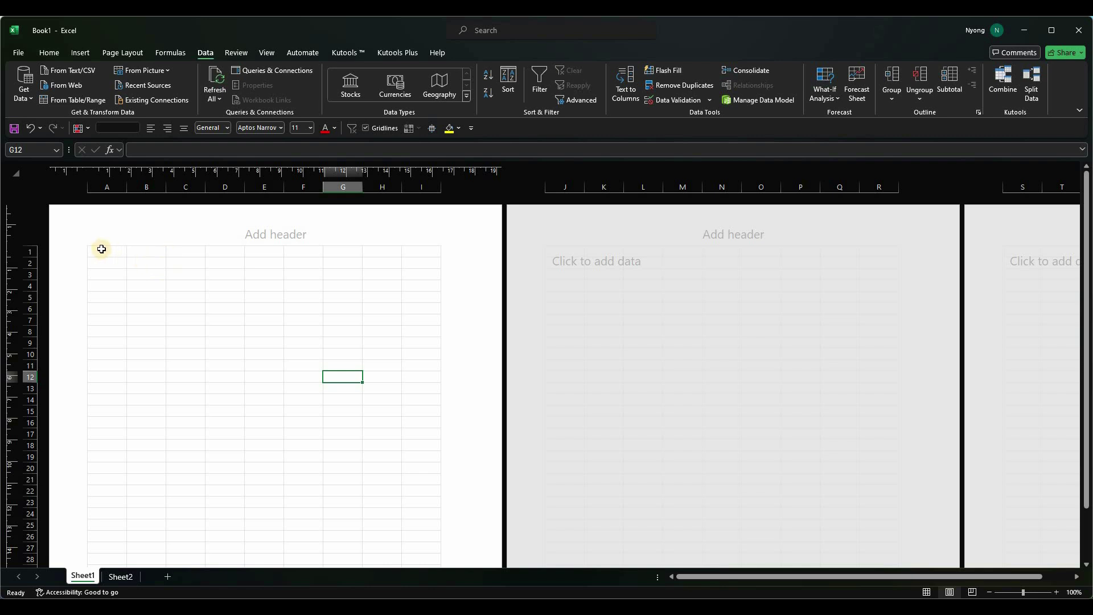
Step: Highlight the first page's cells A1:I24 and the second page's cells J1:R25, then return to the first page
key("ctrl+Home")
left_click_drag(111, 252, 226, 275)
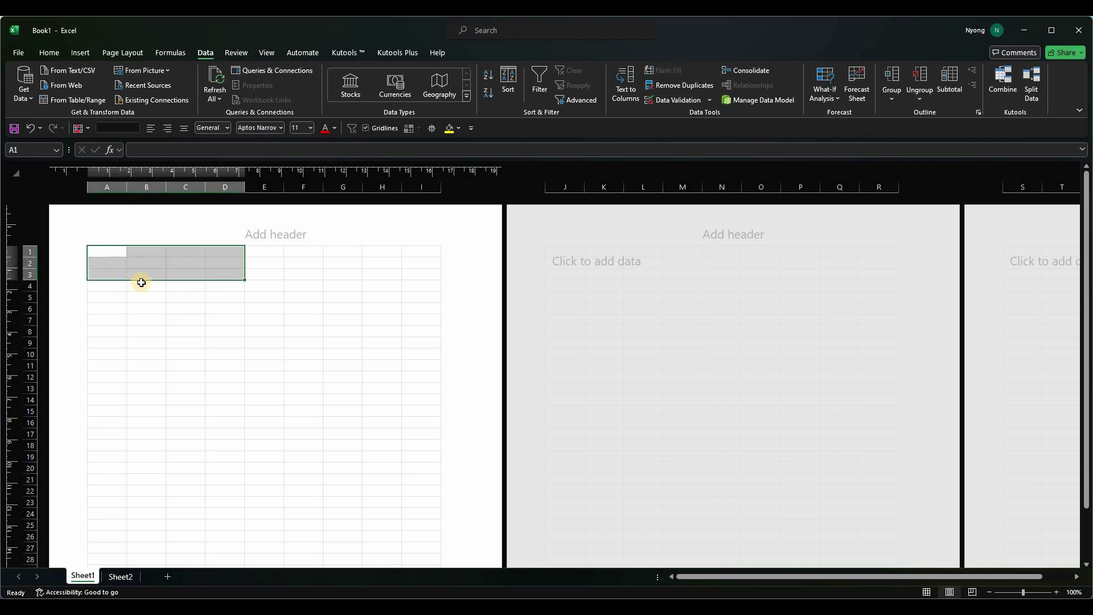
left_click(115, 254)
left_click(147, 285)
left_click_drag(107, 252, 399, 504)
left_click_drag(372, 338, 430, 513)
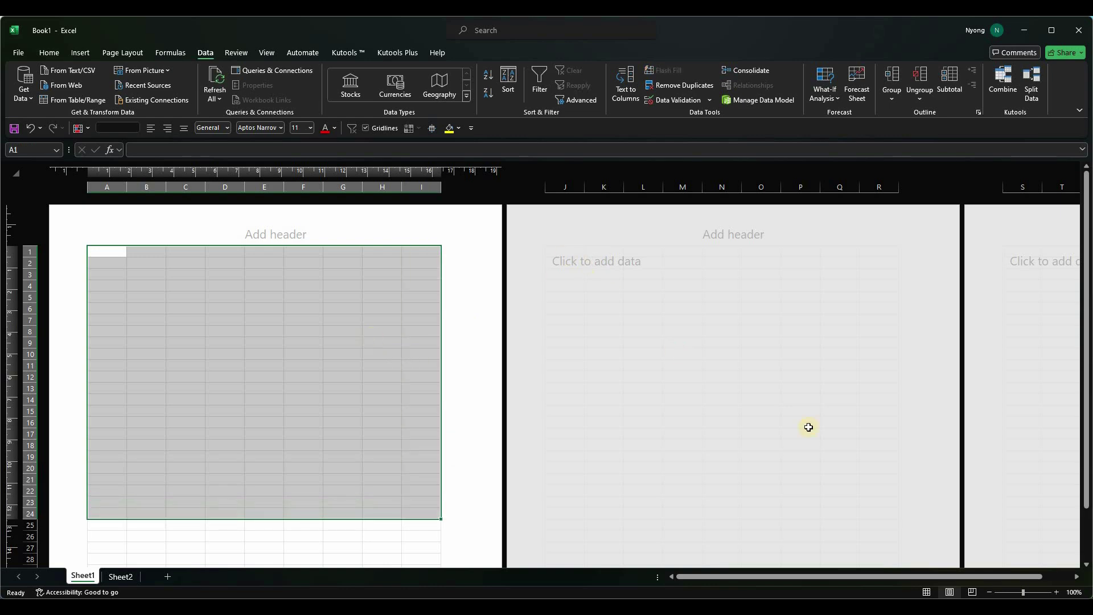
left_click(898, 469)
left_click_drag(564, 251, 883, 524)
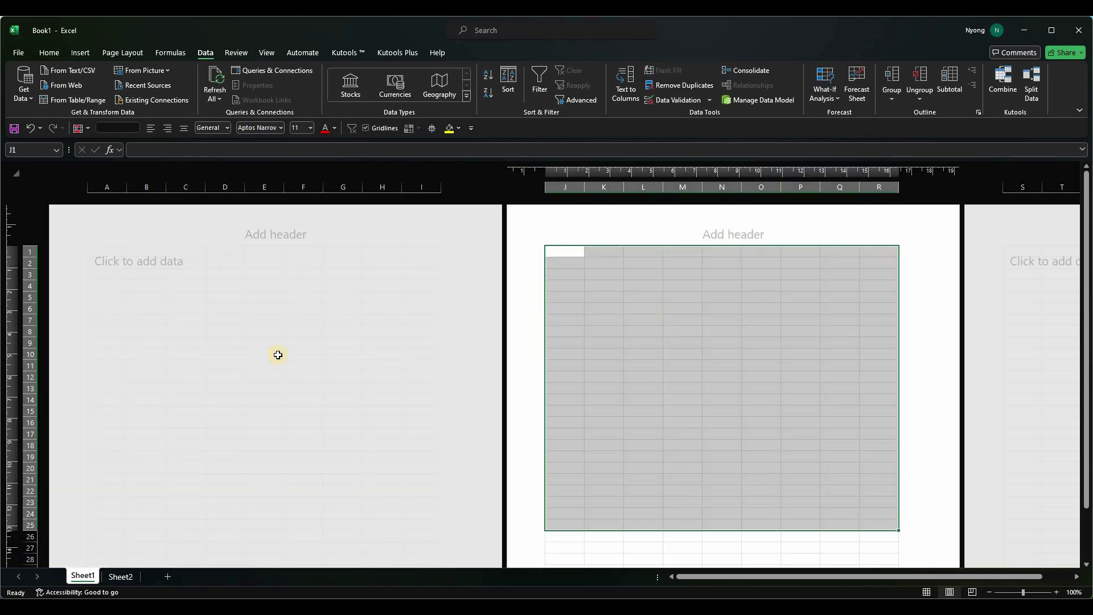
left_click(278, 355)
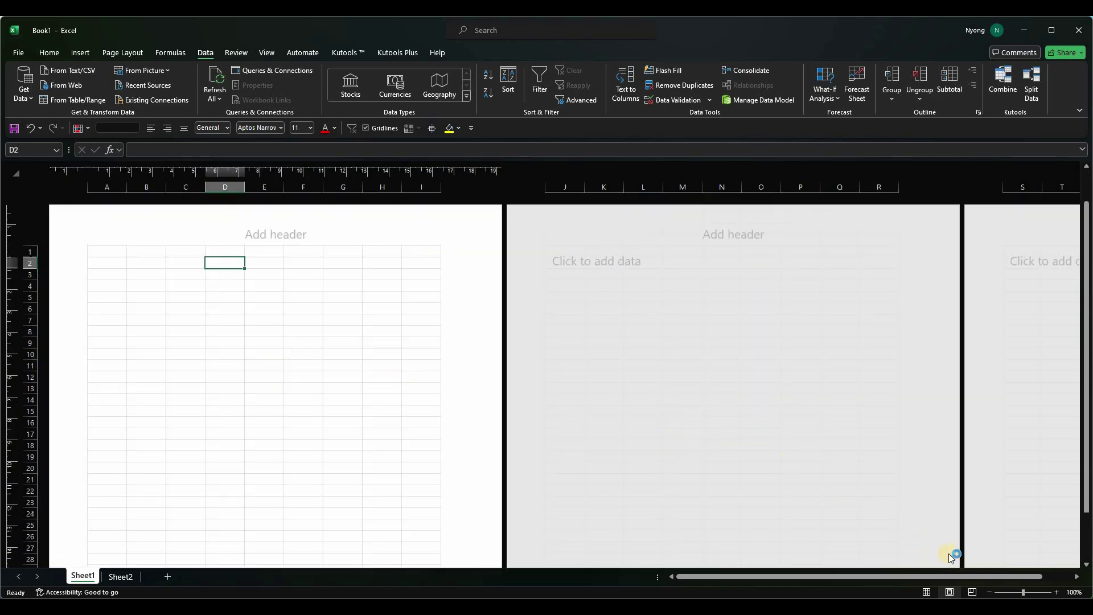
Step: Switch Sheet1 to Page Break Preview, highlight the ranges B3:P32 and B3:P36, and finish on cell K12
left_click(973, 593)
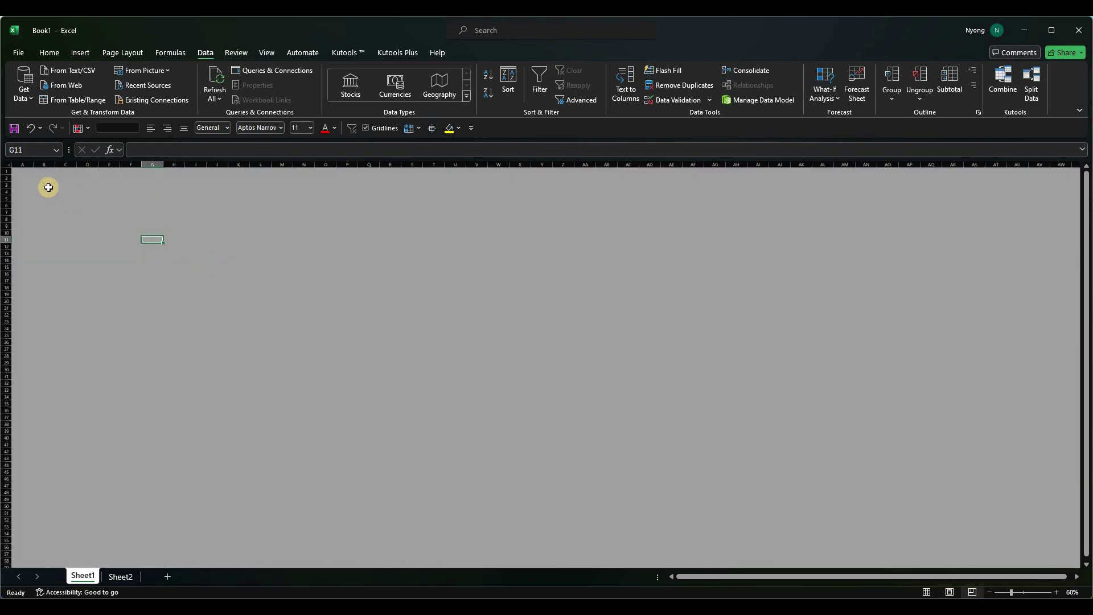
left_click_drag(49, 195, 347, 382)
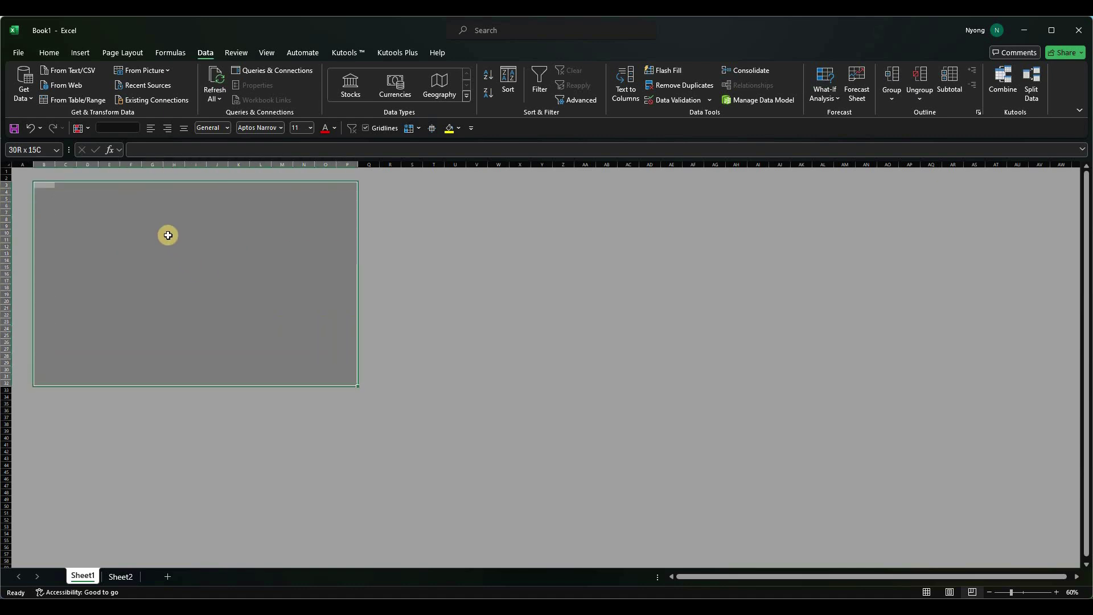
left_click(108, 218)
left_click_drag(35, 184, 358, 413)
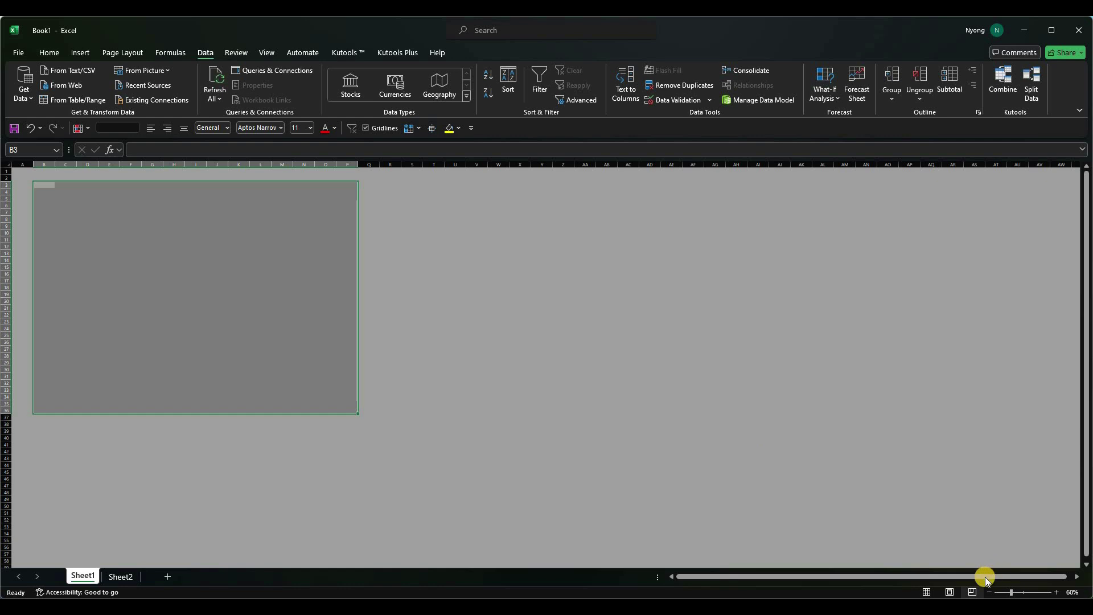
left_click(239, 246)
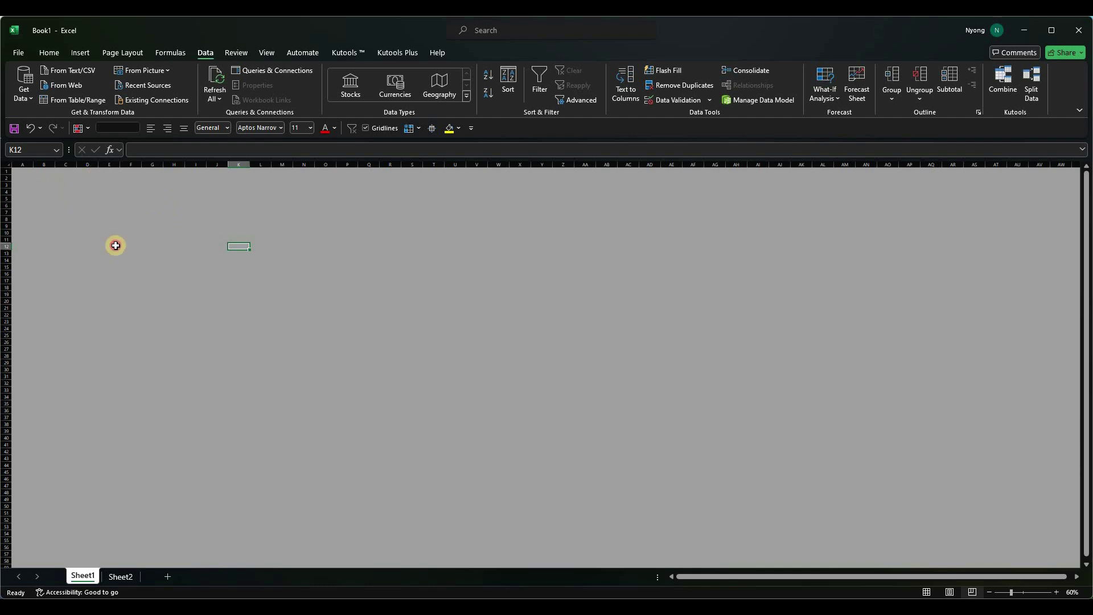
Step: Set the range B3:N36 as the print area and select cell J21 inside it
left_click_drag(44, 186, 382, 429)
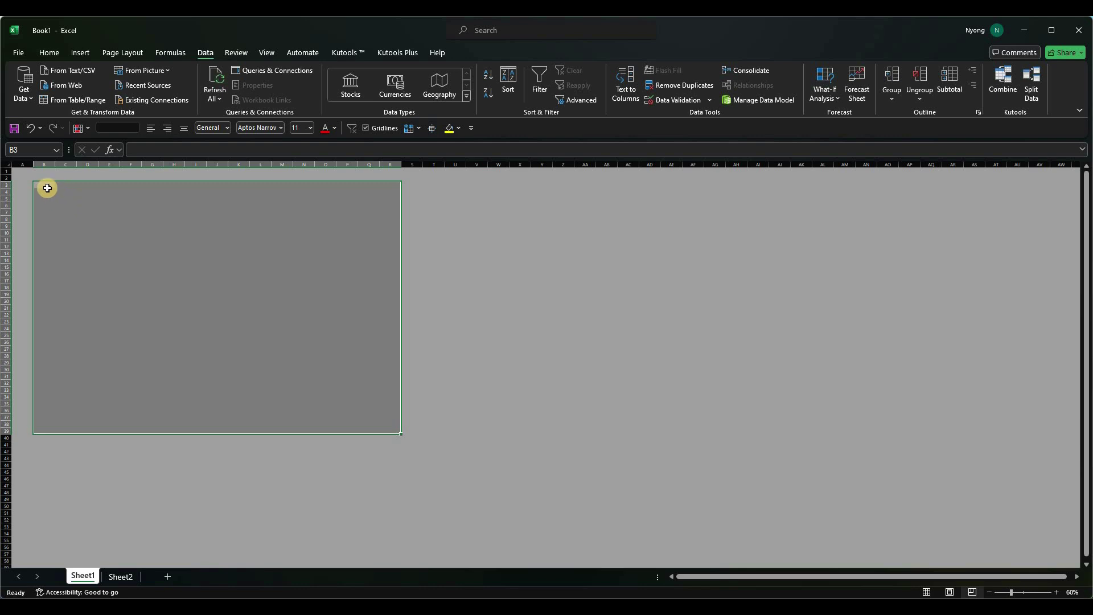
left_click_drag(37, 185, 296, 410)
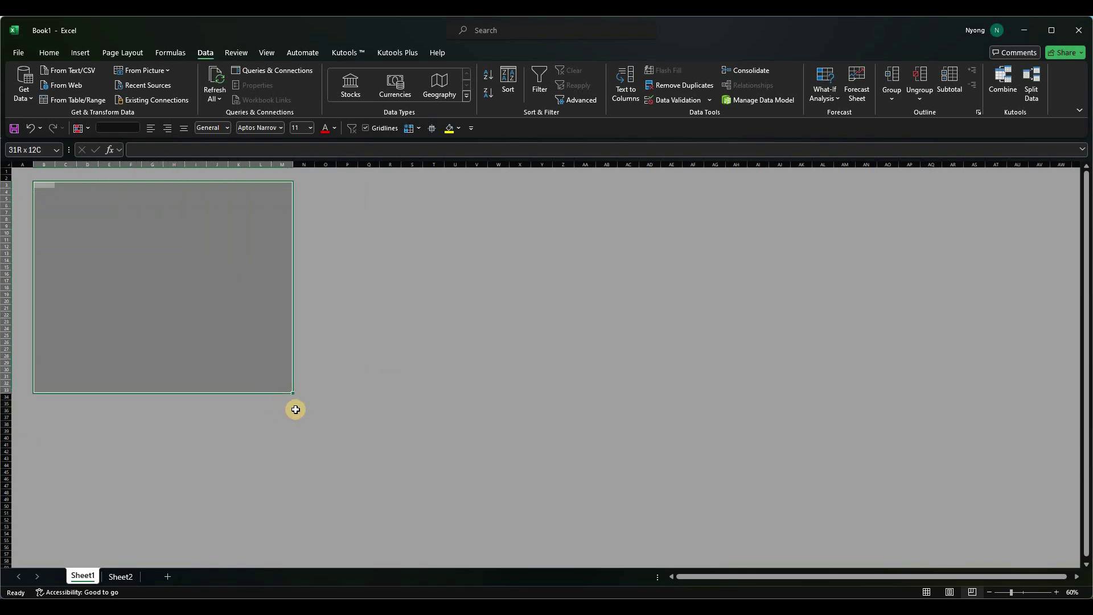
right_click(128, 240)
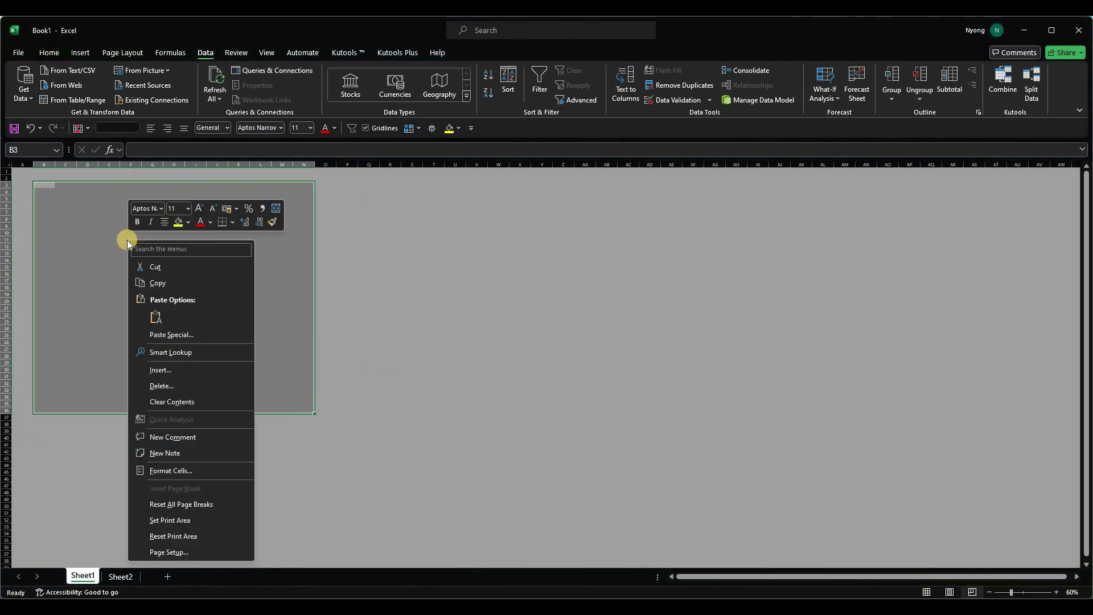
left_click(191, 521)
left_click(215, 308)
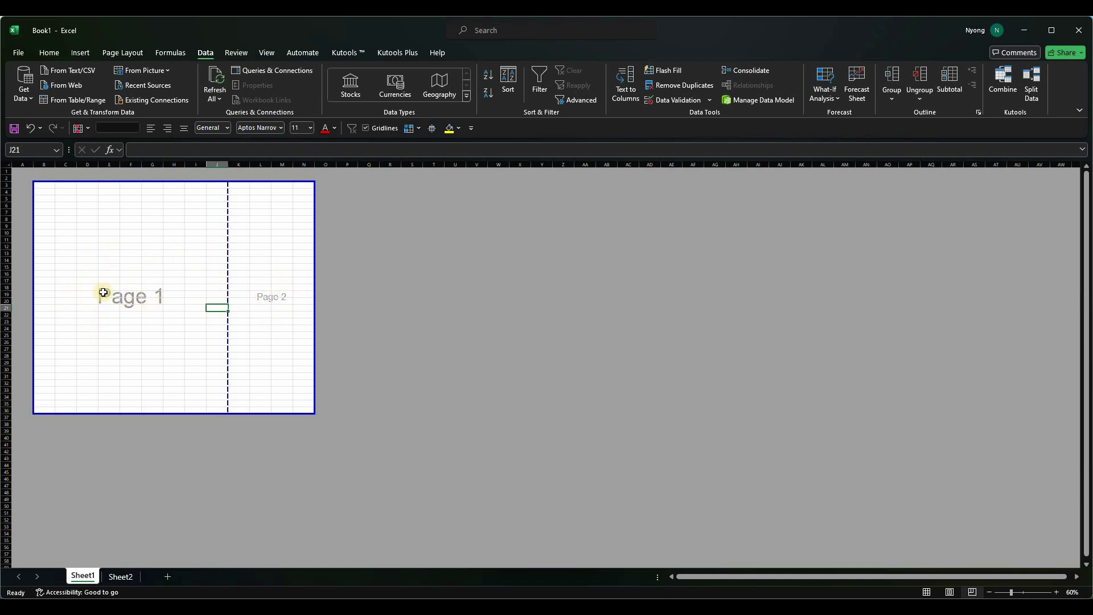
Step: Return the worksheet to Normal view and move to cell B2
left_click(867, 486)
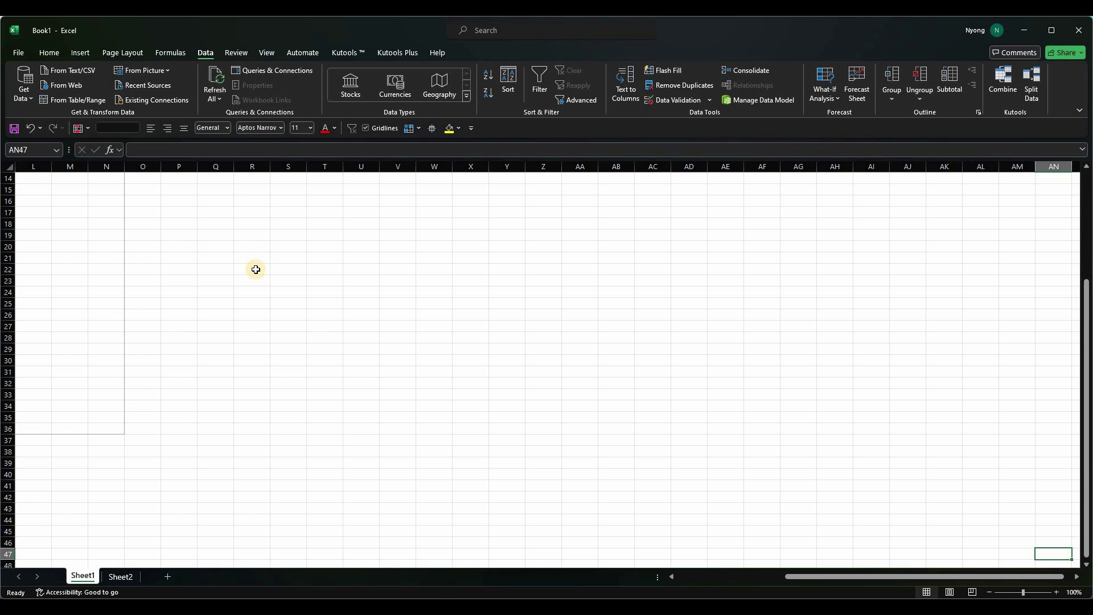
left_click(70, 194)
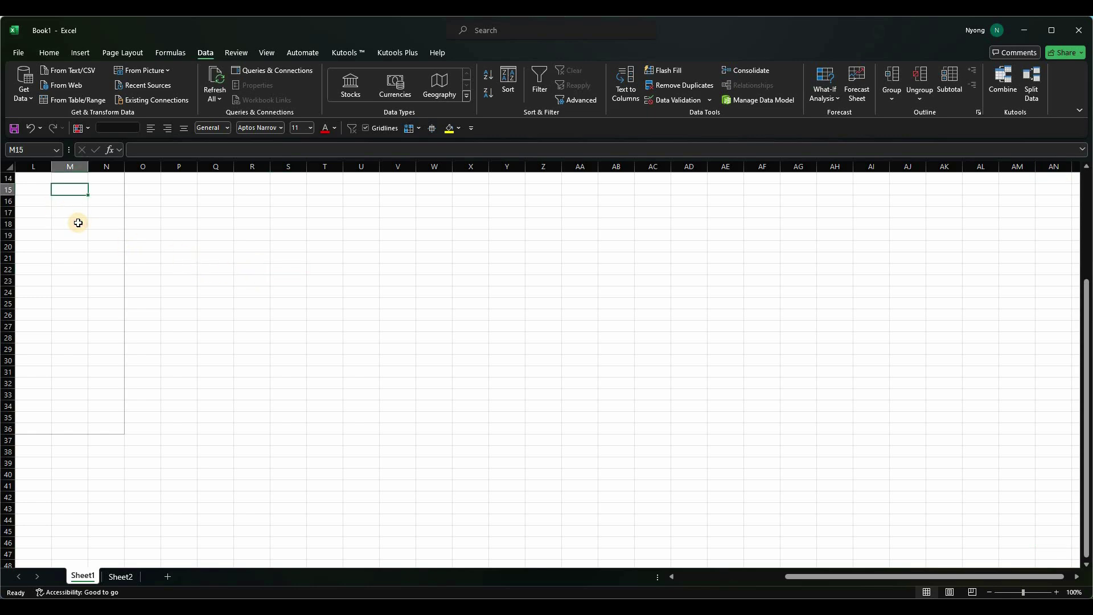
key("ctrl+Up")
key("ctrl+Left")
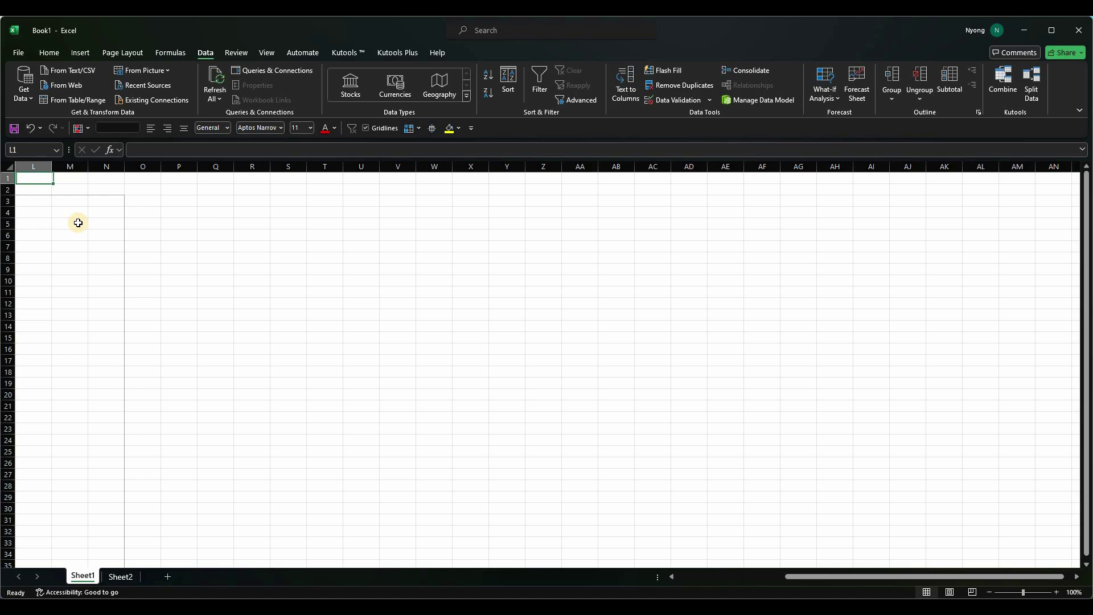
key("Right")
key("Down")
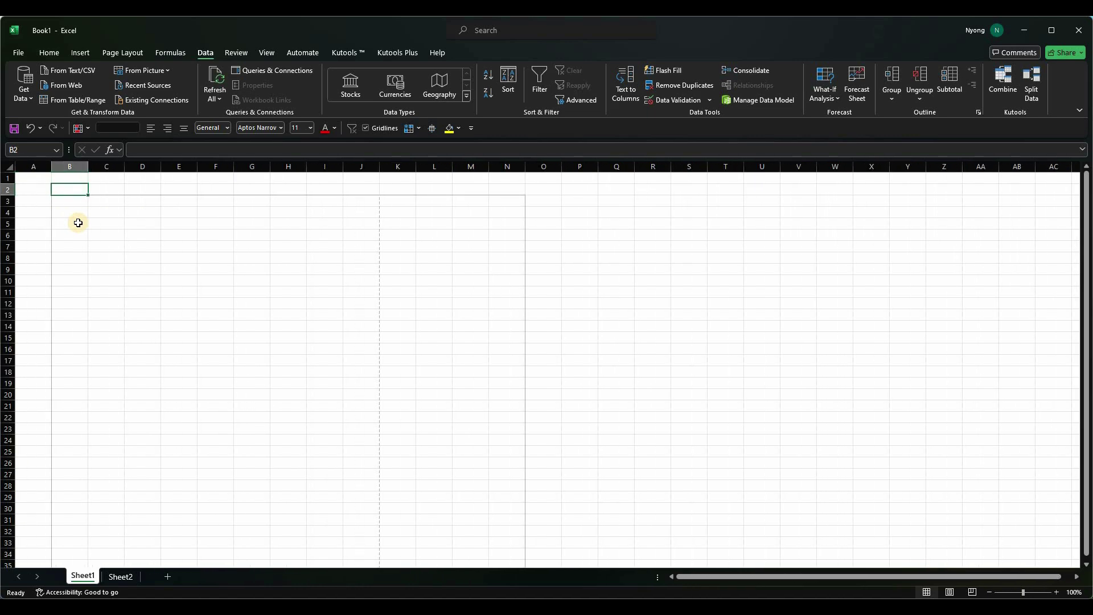
key("Down")
key("Up")
Step: Enter the column headers No, Nama, Alamat and Nilai in cells B2 to E2
type("No")
key("Tab")
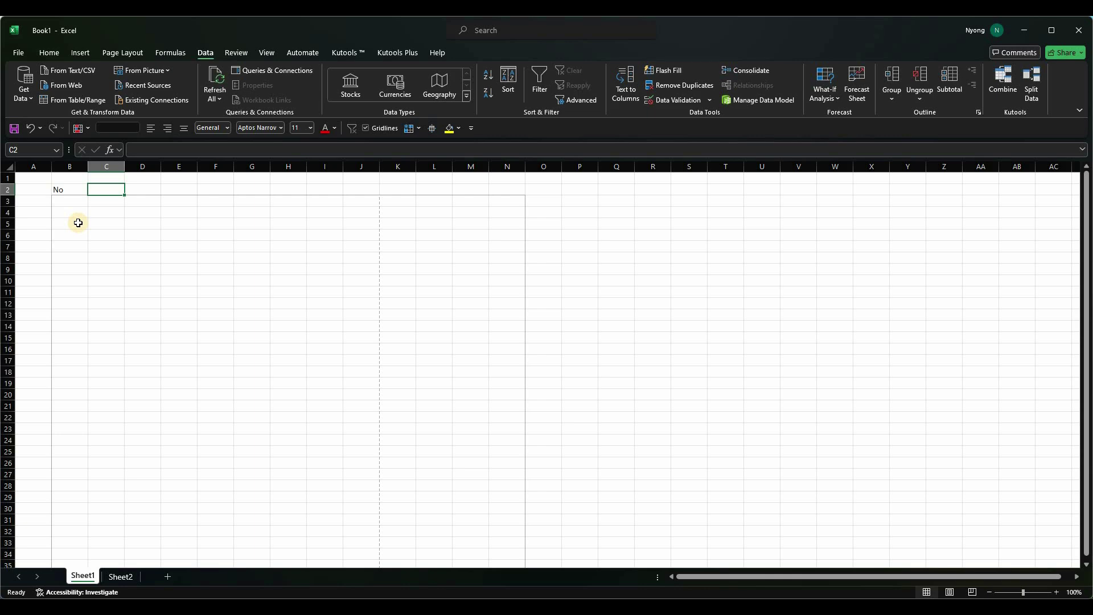
type("Nama")
key("Tab")
type("Ala")
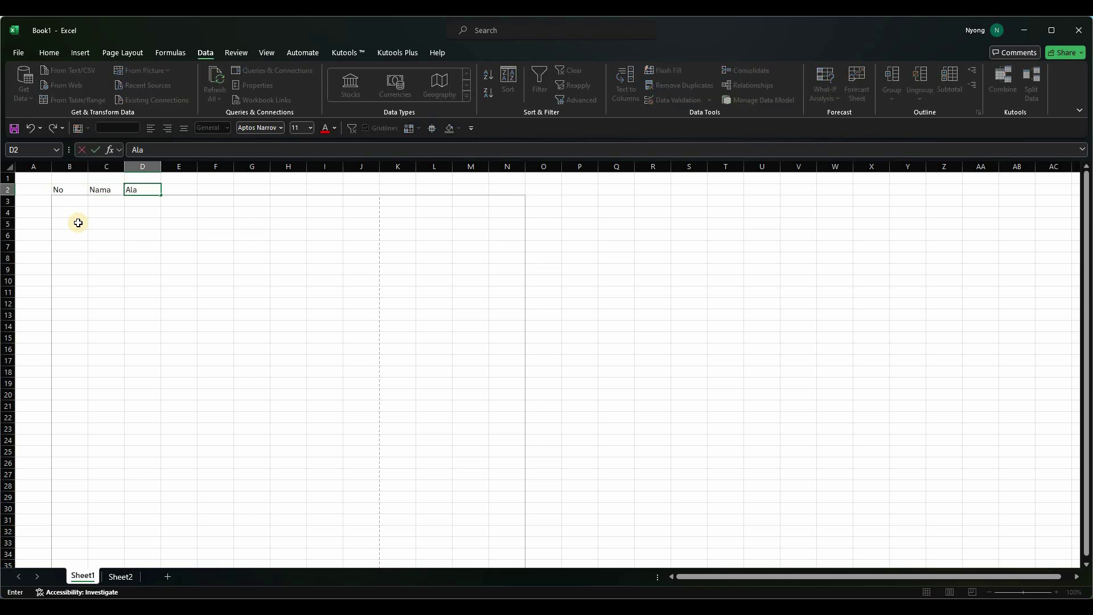
key("Tab")
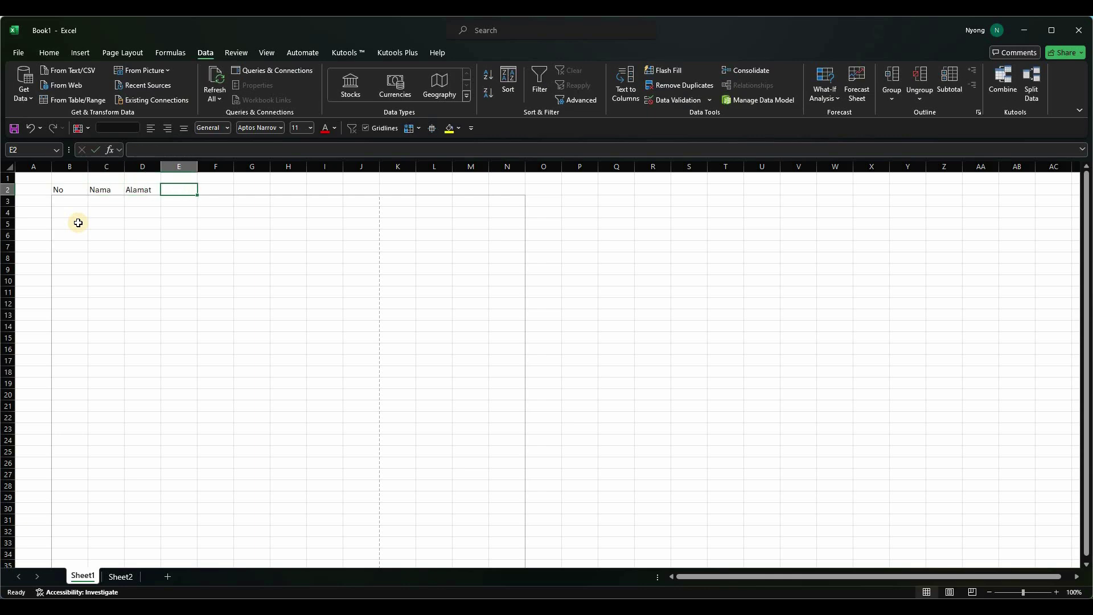
type("Nilai")
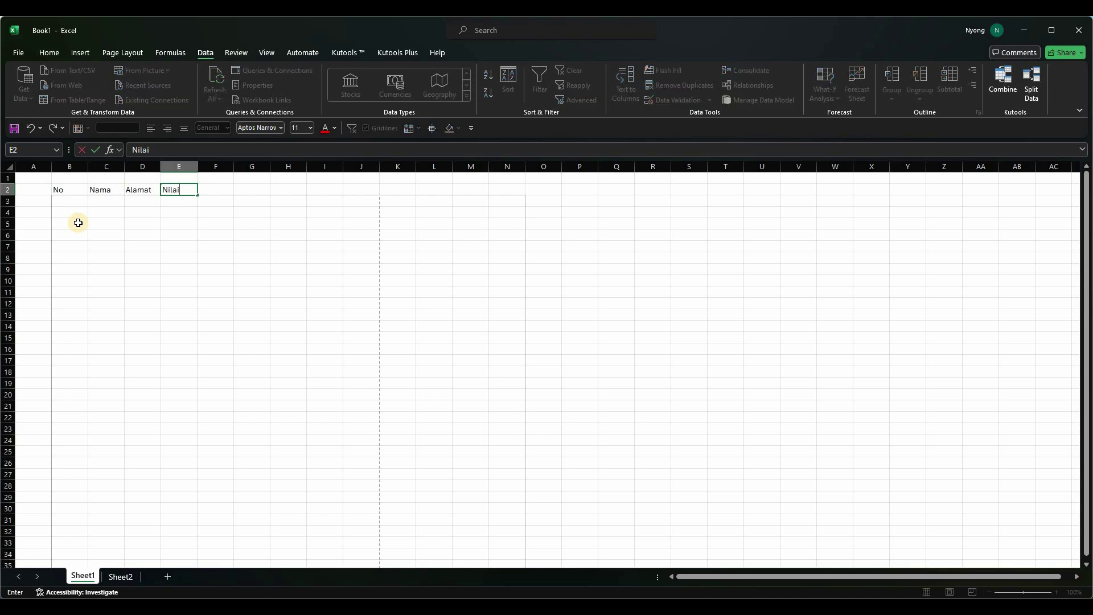
key("Tab")
Step: Move the active cell back and forth along the header row, finishing on cell B2
key("Left")
key("Left")
key("Left")
key("Left")
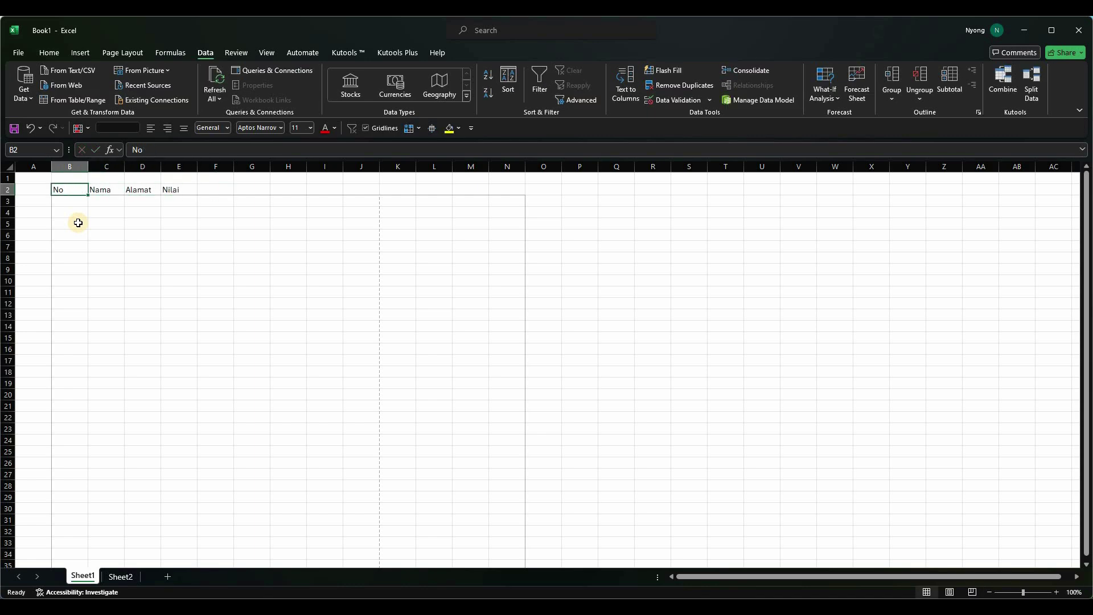
key("Right")
key("Right")
key("Left")
key("Left")
key("Left")
key("Right")
key("Right")
key("Left")
key("Right")
key("Right")
key("Right")
key("Right")
key("Left")
key("Left")
key("Left")
key("Left")
key("Left")
key("Right")
Step: Extend the selection over the headers B2:E2 and make them bold
key("shift+Right")
key("shift+Right")
key("shift+Right")
key("shift+Left")
key("shift+Left")
key("shift+Left")
key("shift+Right")
key("shift+Right")
key("shift+Right")
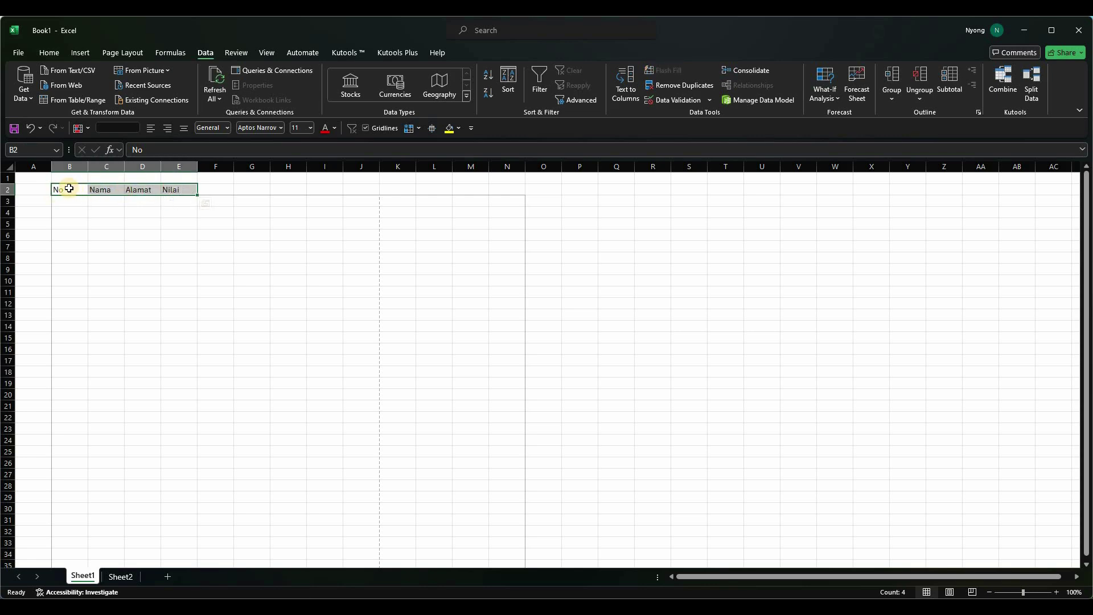
left_click(50, 54)
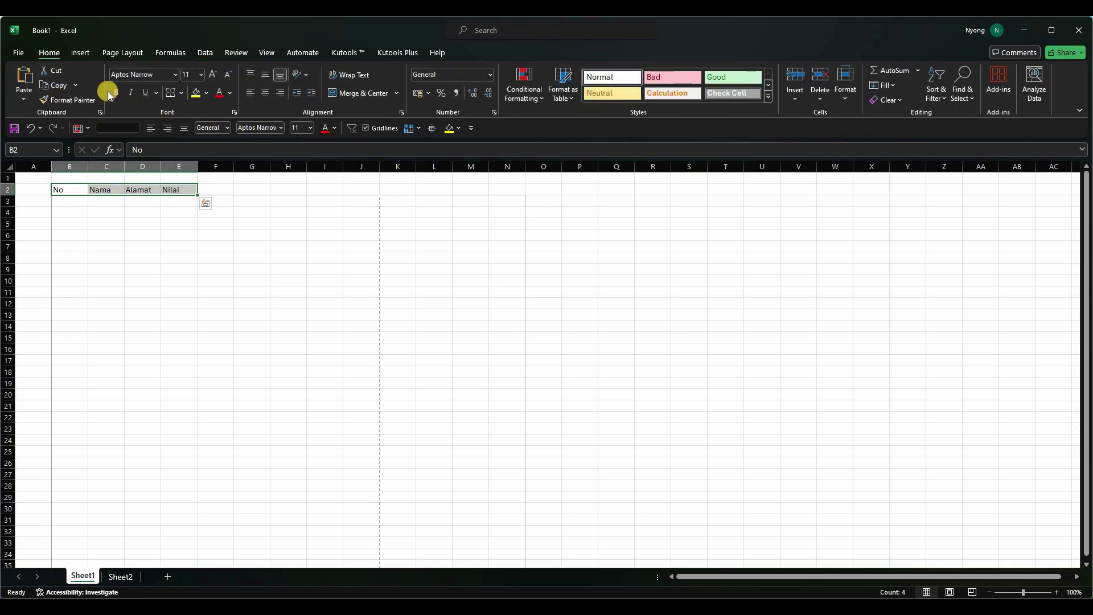
left_click(117, 92)
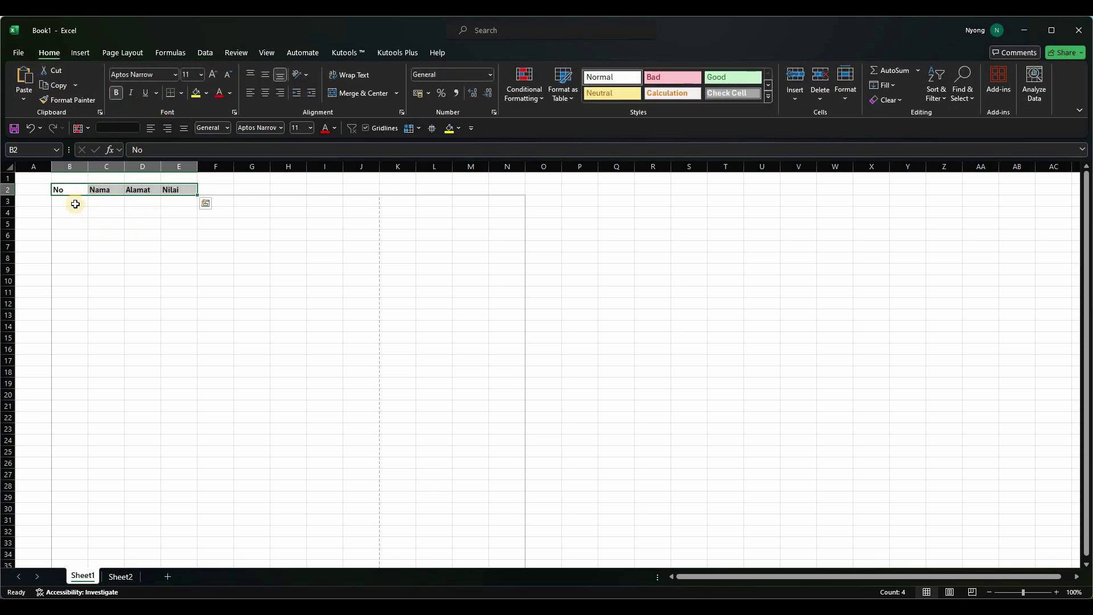
Step: Highlight a block of cells B2:D7 from the header row, then select only cell B2
left_click(112, 224)
left_click_drag(72, 190, 144, 246)
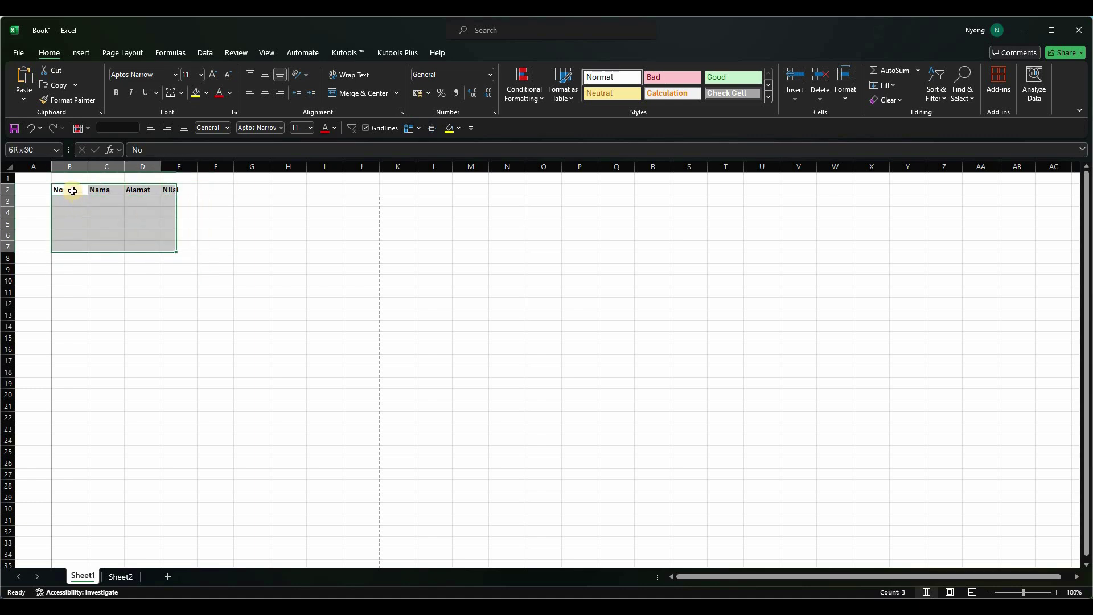
left_click(73, 191)
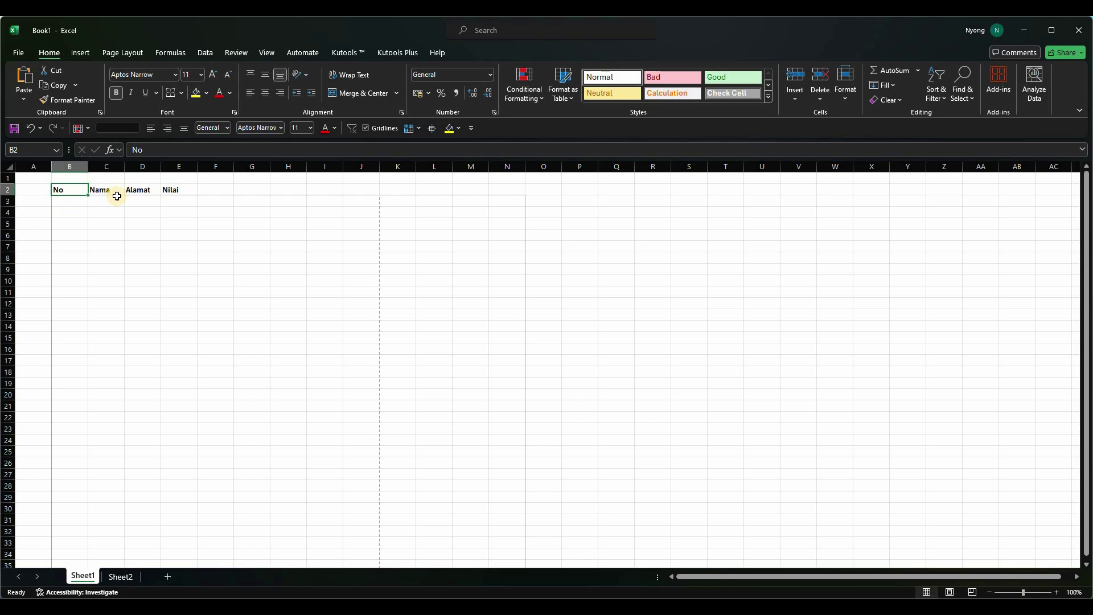
Step: Fill row 3 with number 1 under No, the person's name under Nama and their street address under Alamat
left_click(60, 203)
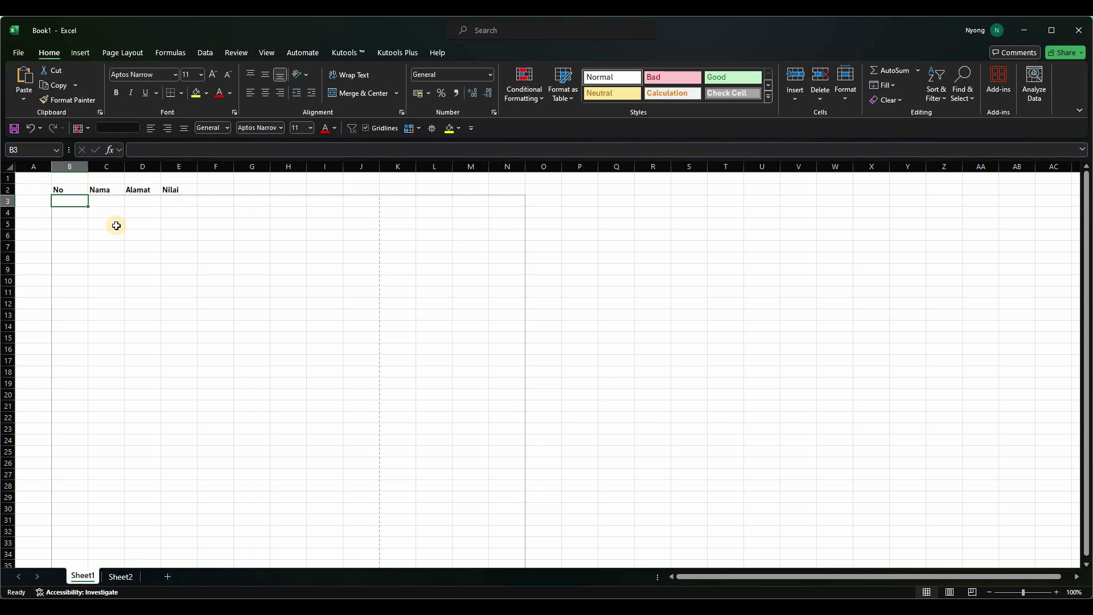
type("a")
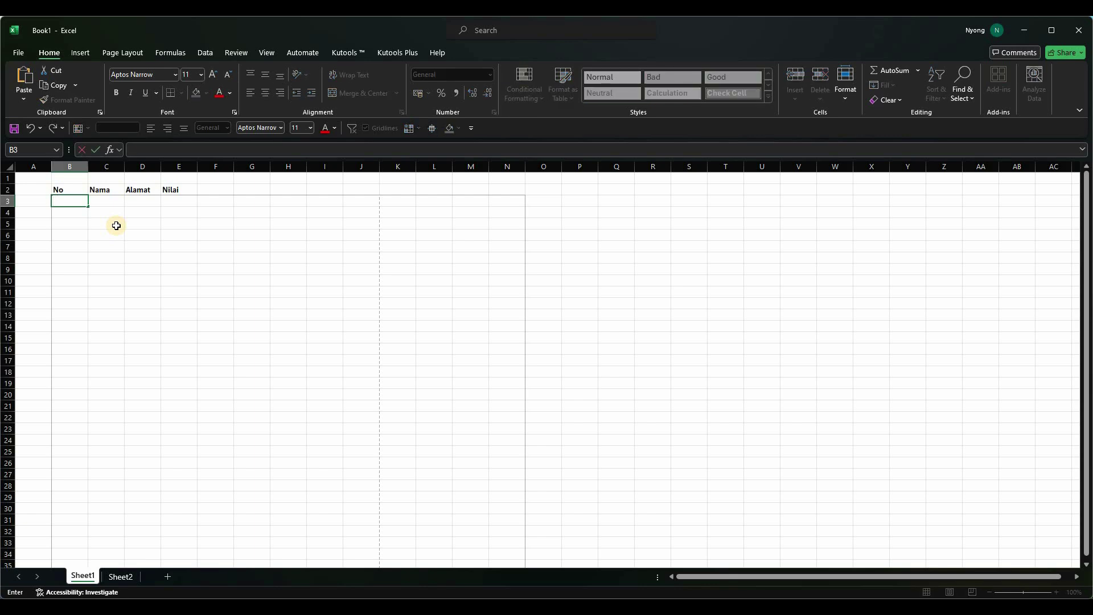
key("Tab")
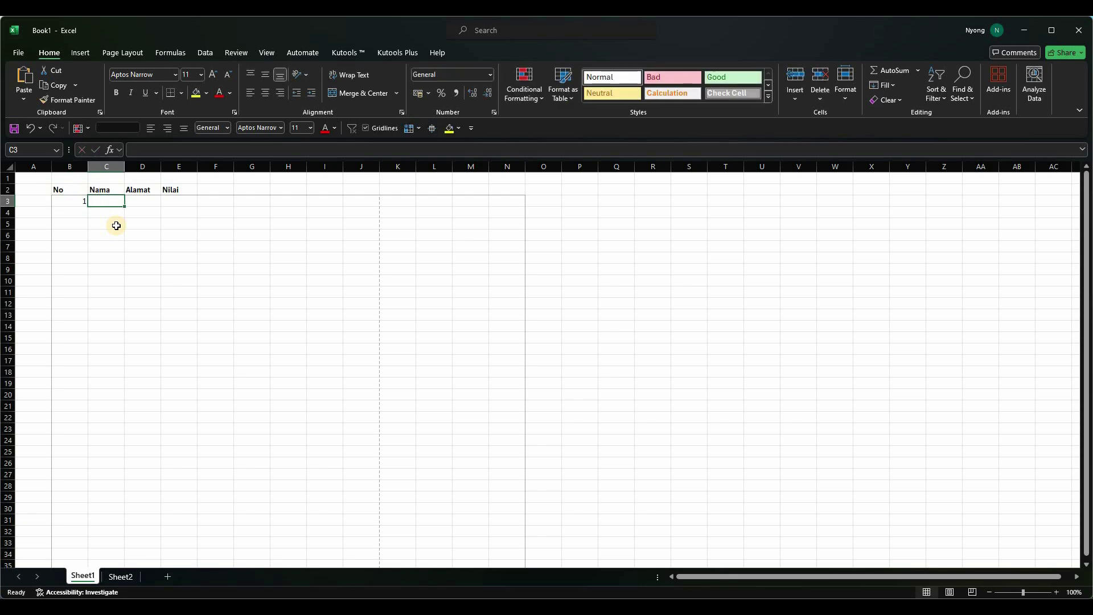
type("Aziz")
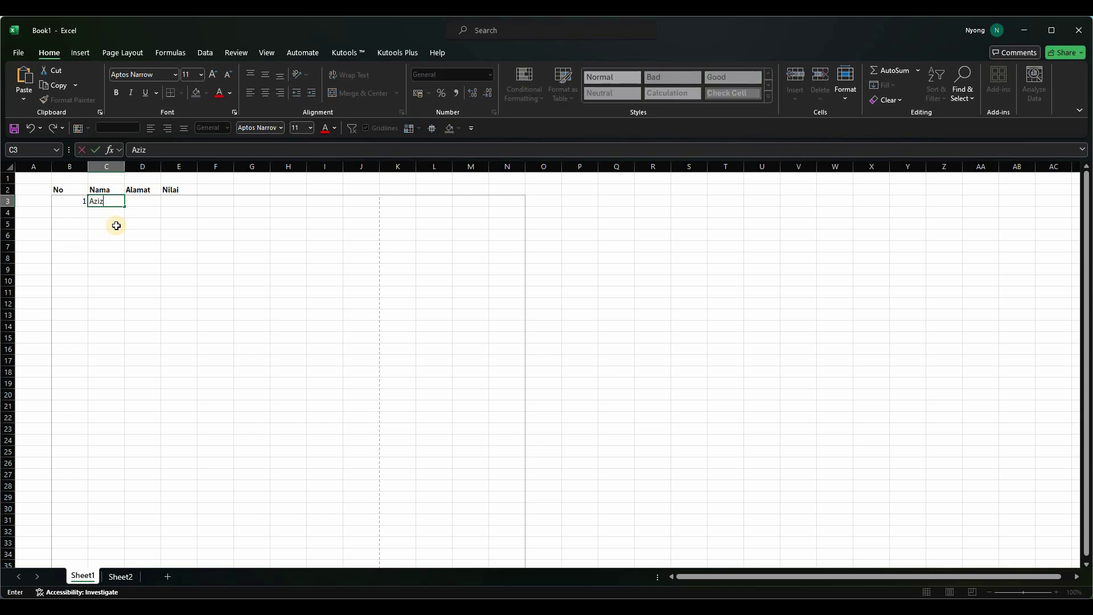
key("Tab")
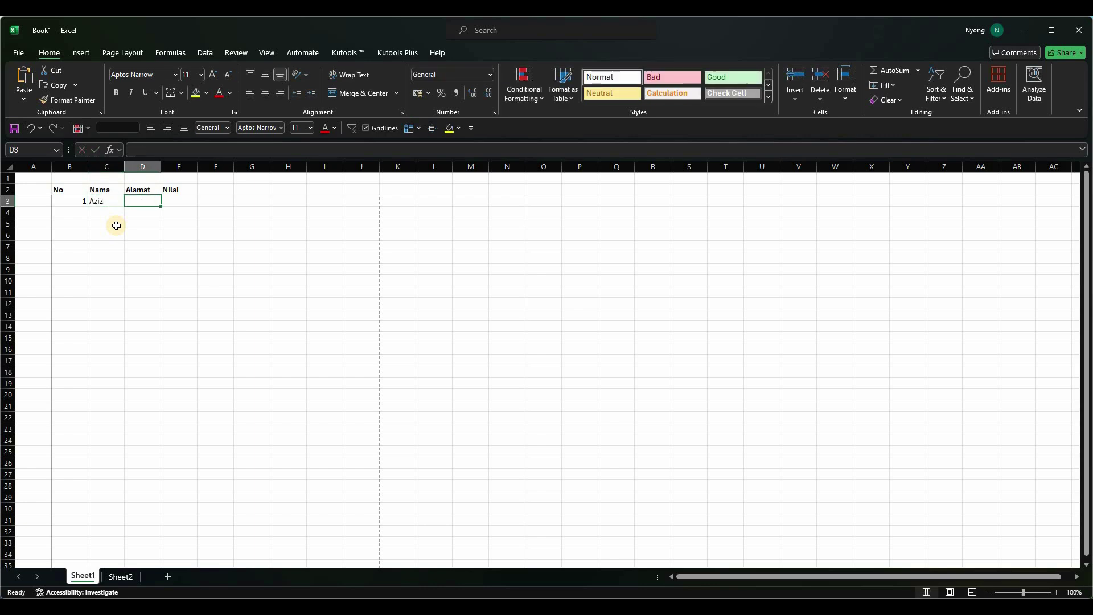
type("Jalan Pisang Mas No. 90")
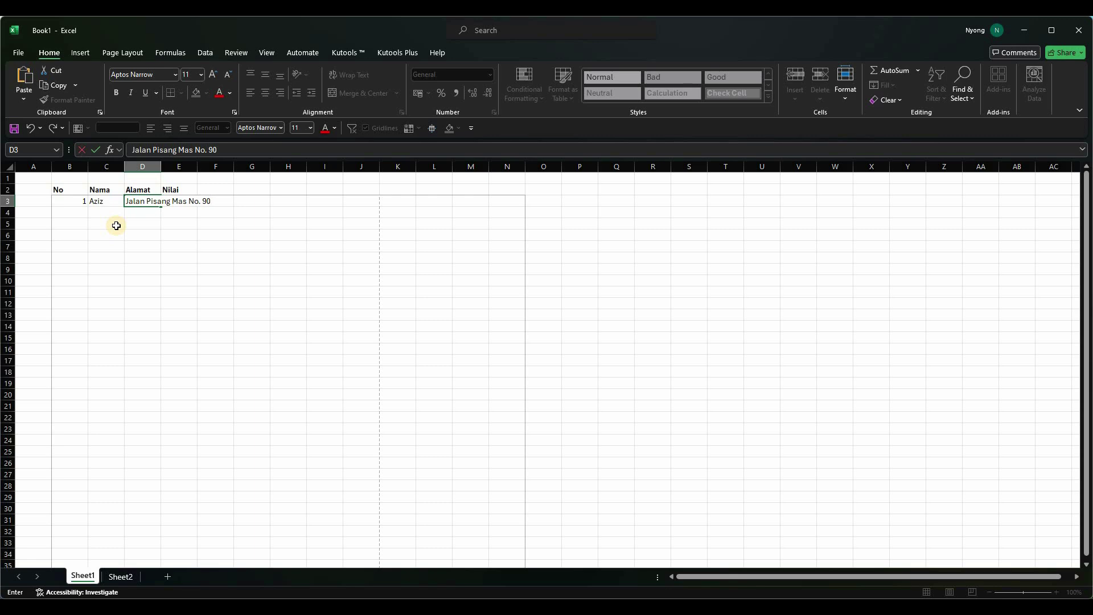
key("Tab")
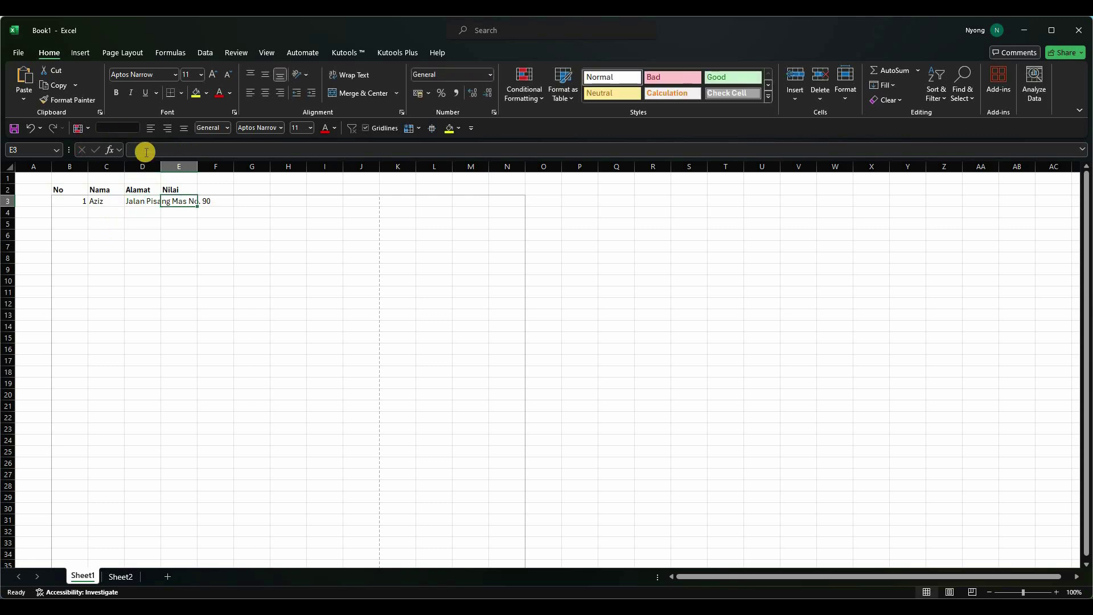
Step: AutoFit column D to the address, narrow it again, and widen it manually to fit the full text
double_click(161, 167)
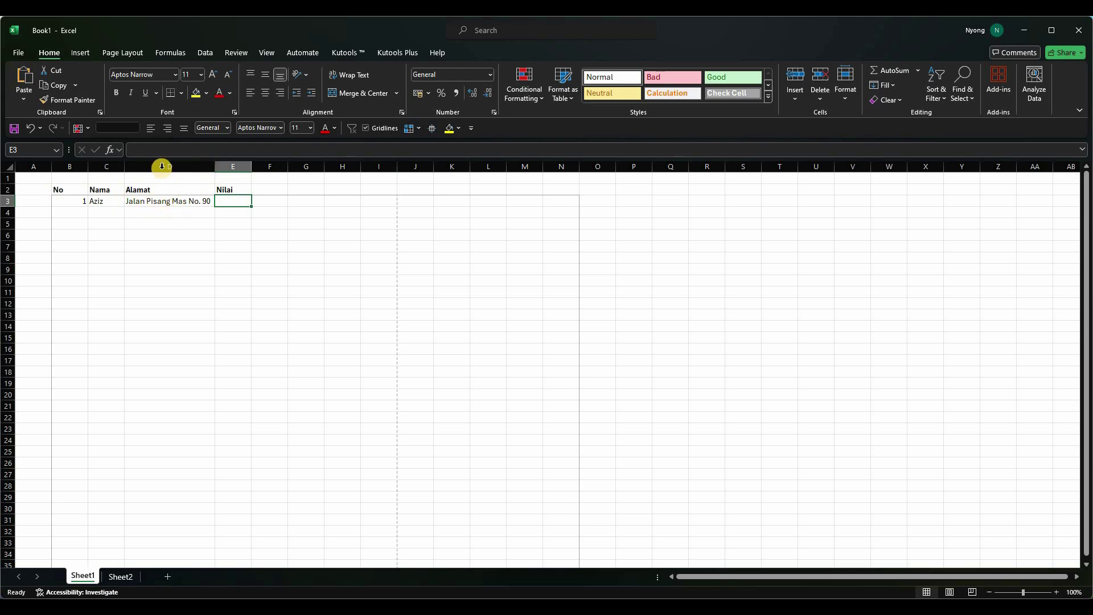
left_click_drag(215, 166, 161, 166)
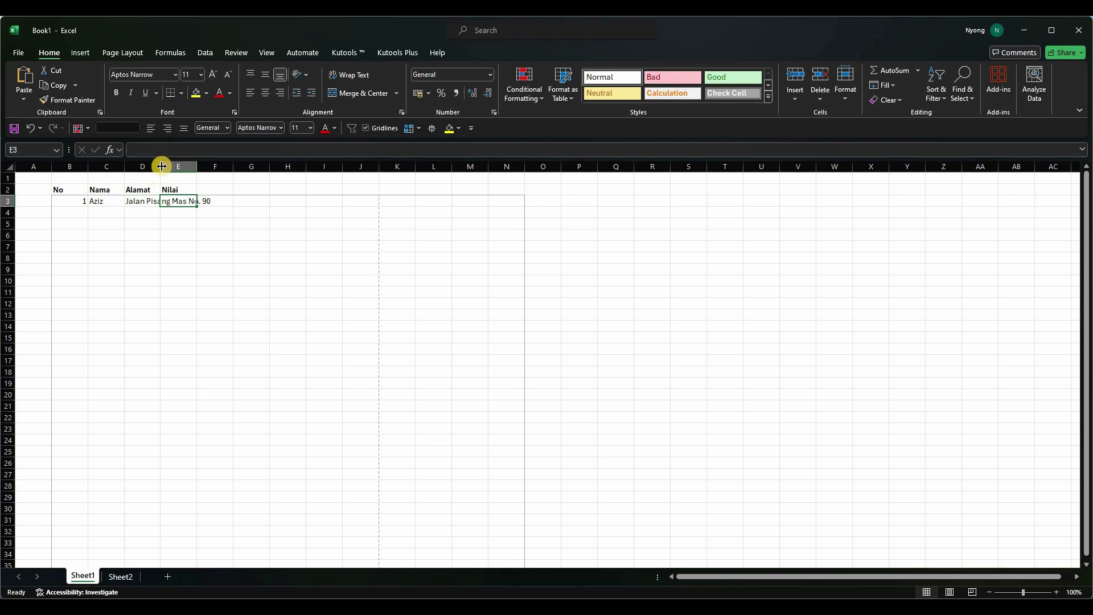
left_click_drag(162, 165, 215, 171)
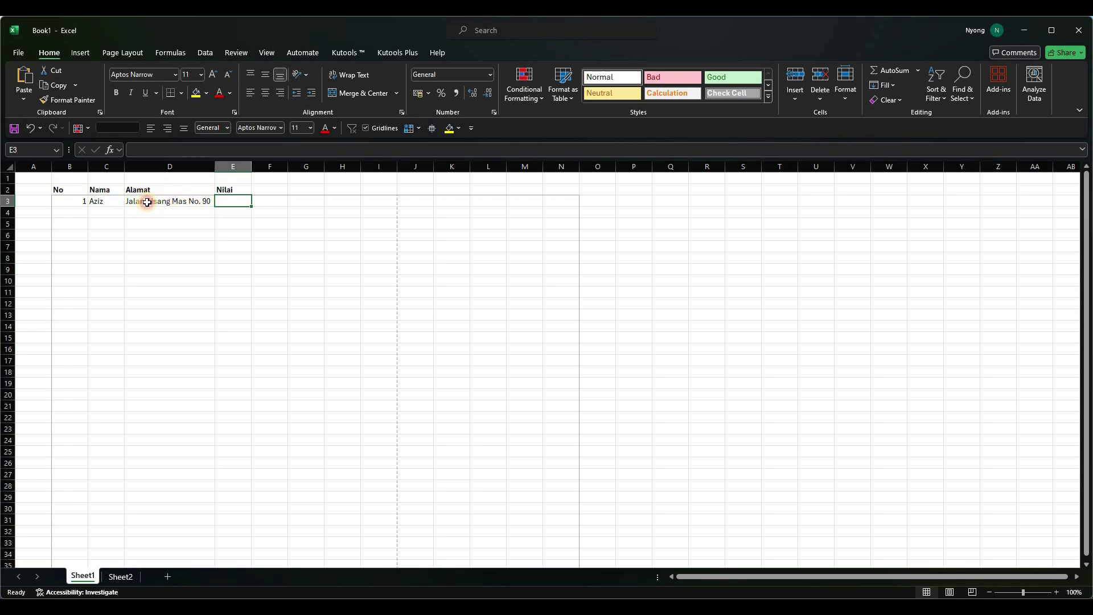
Step: Copy the address from D3 into D4, append the district name to the copy, and AutoFit column D to the longer text
left_click(165, 203)
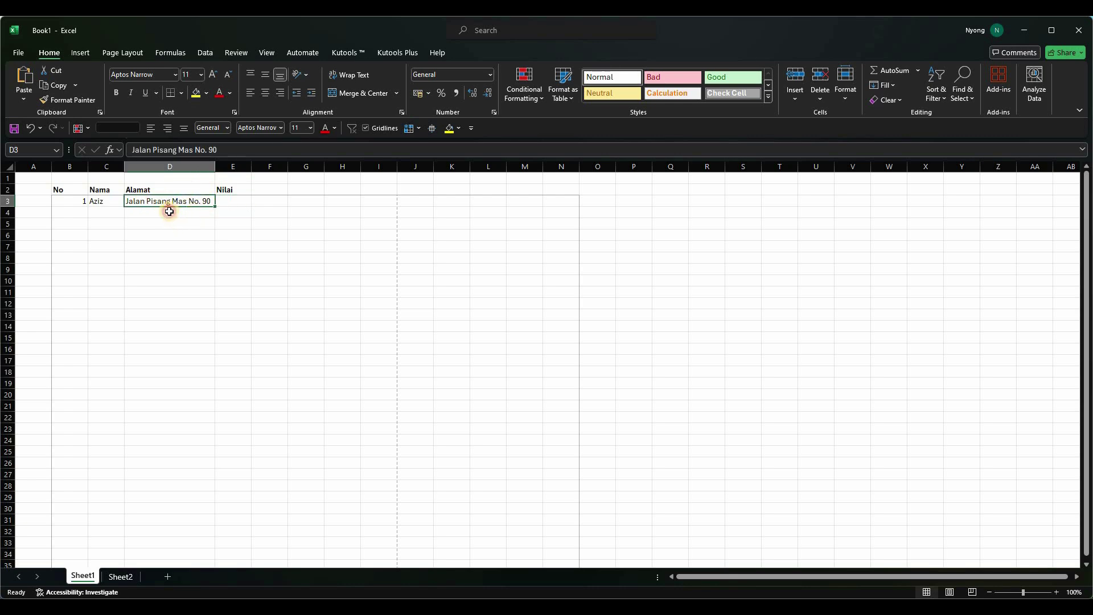
left_click_drag(169, 211, 186, 208, "ctrl")
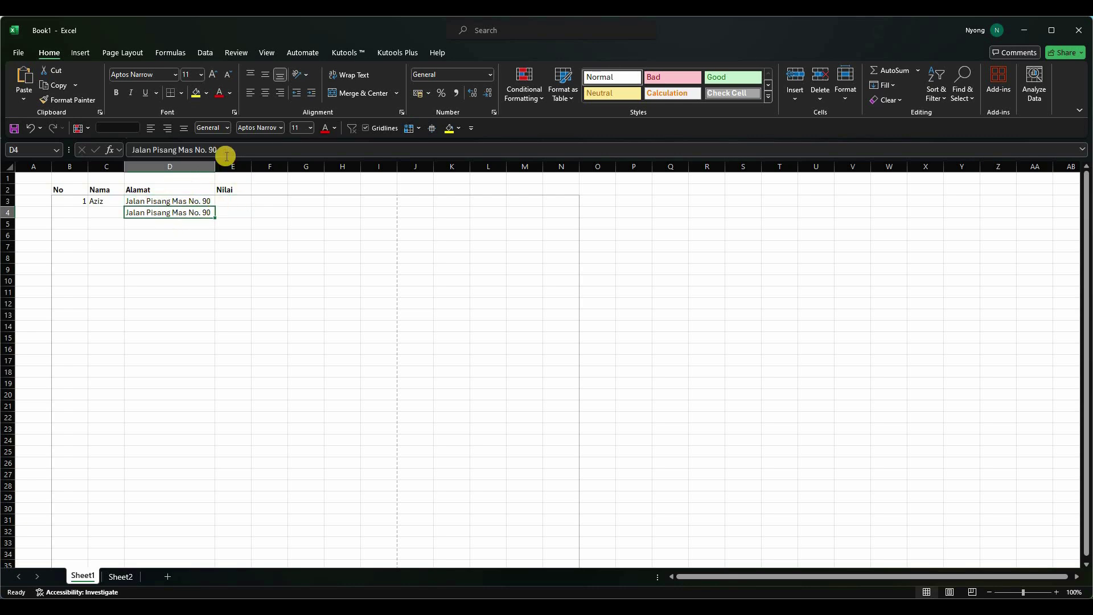
left_click(232, 152)
type(", Bekasi Barat")
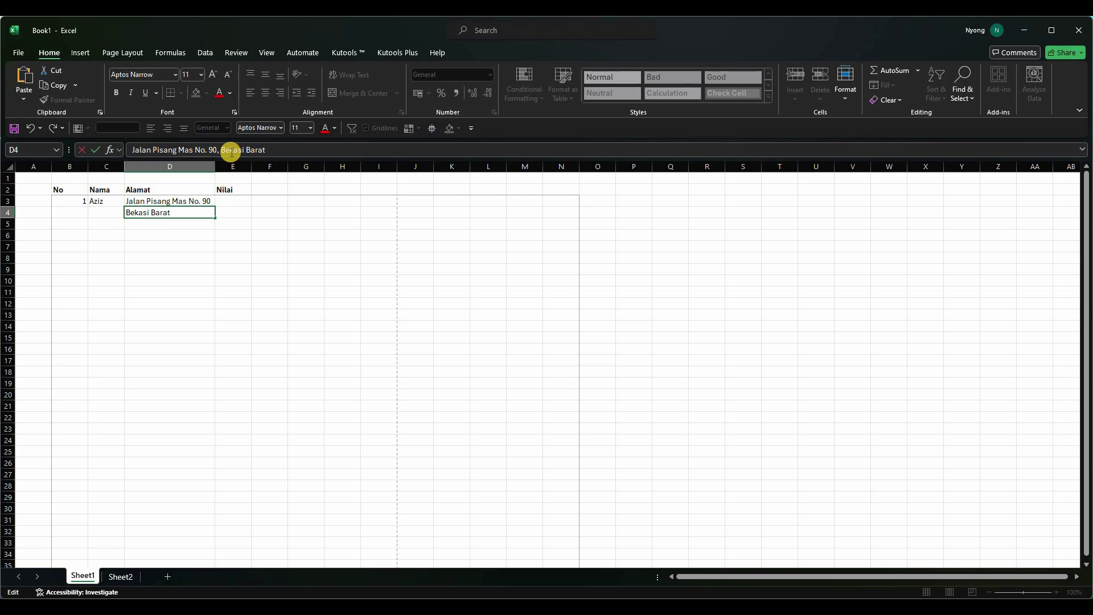
key("Tab")
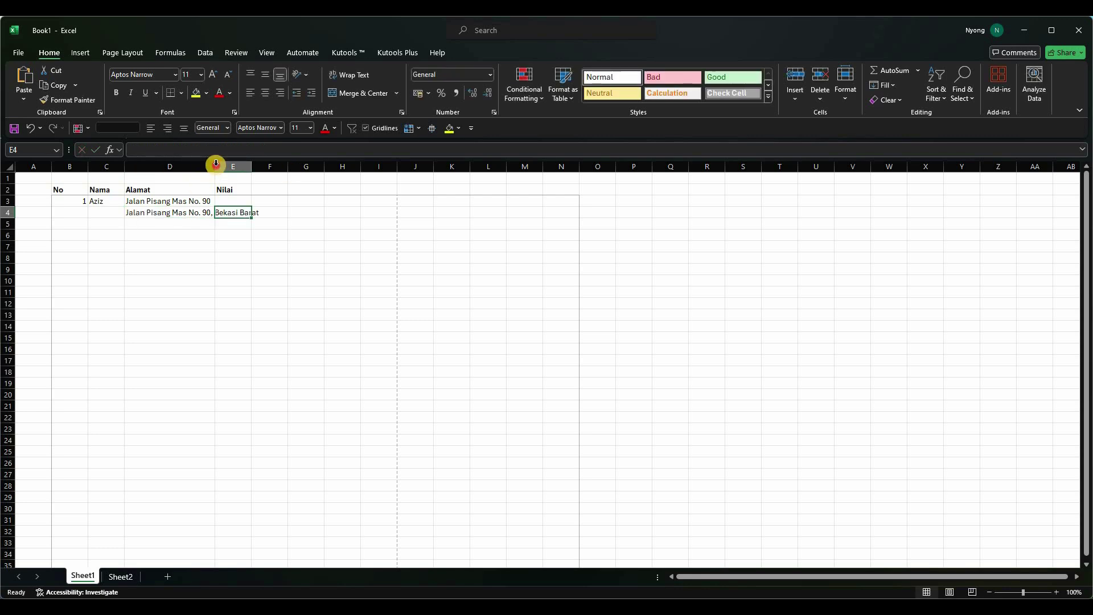
double_click(216, 165)
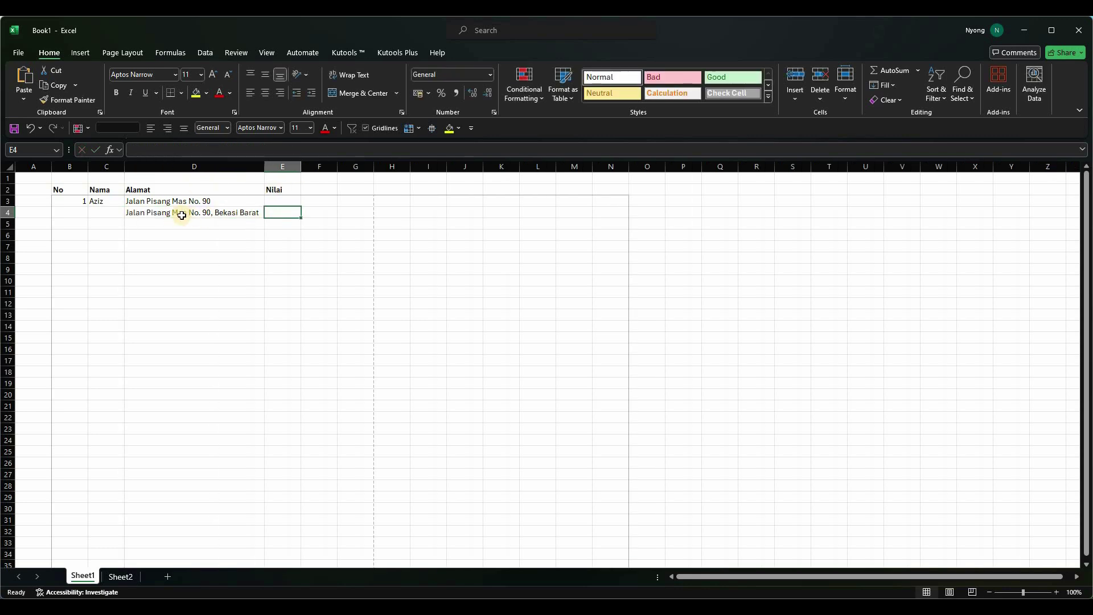
Step: Open the address in D4 for editing, highlight its district name, and cancel the edit
left_click(219, 218)
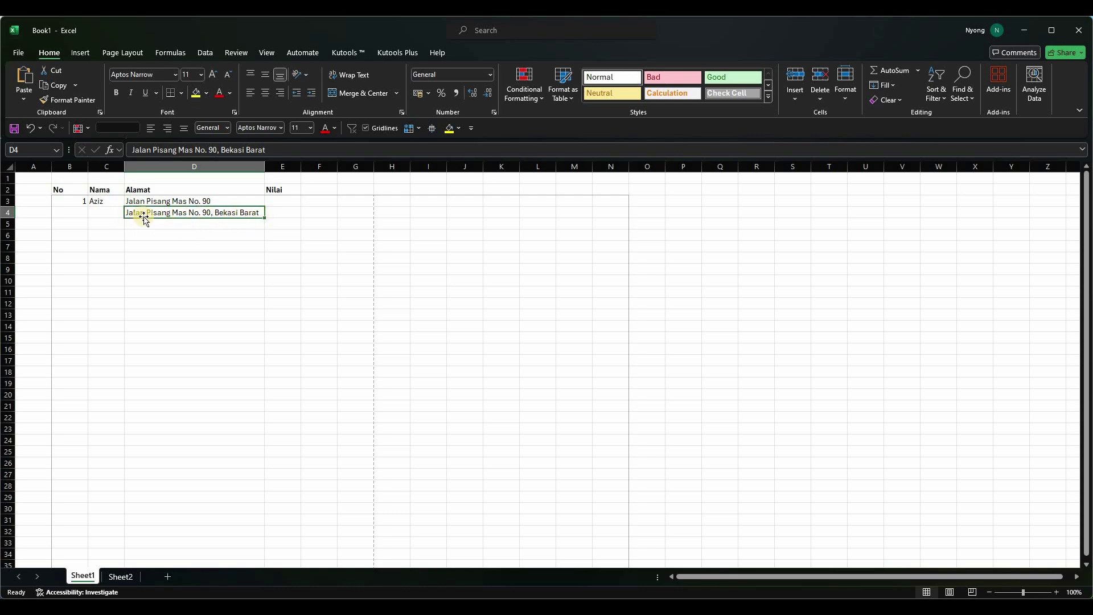
double_click(221, 215)
left_click_drag(214, 213, 264, 212)
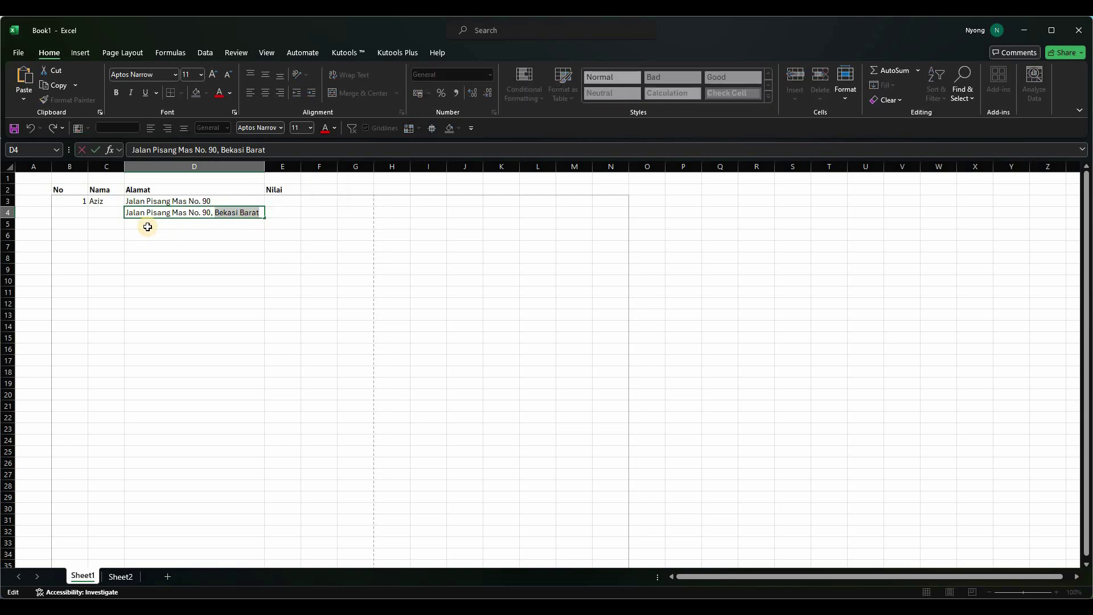
key("Escape")
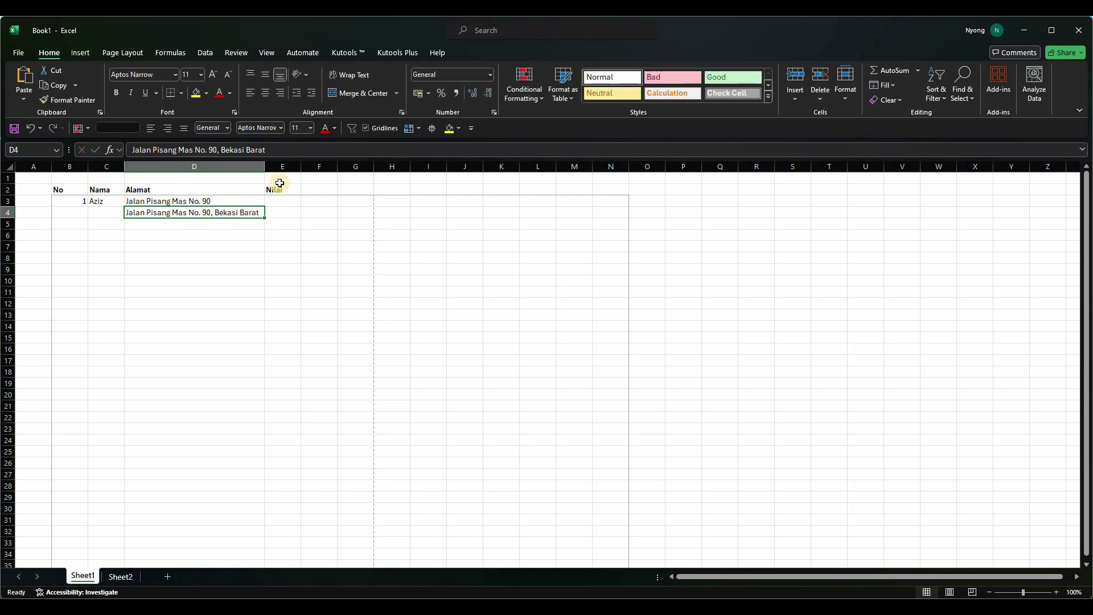
Step: Turn on Wrap Text for D4 and narrow column D to fit only the street part of the address
left_click(345, 76)
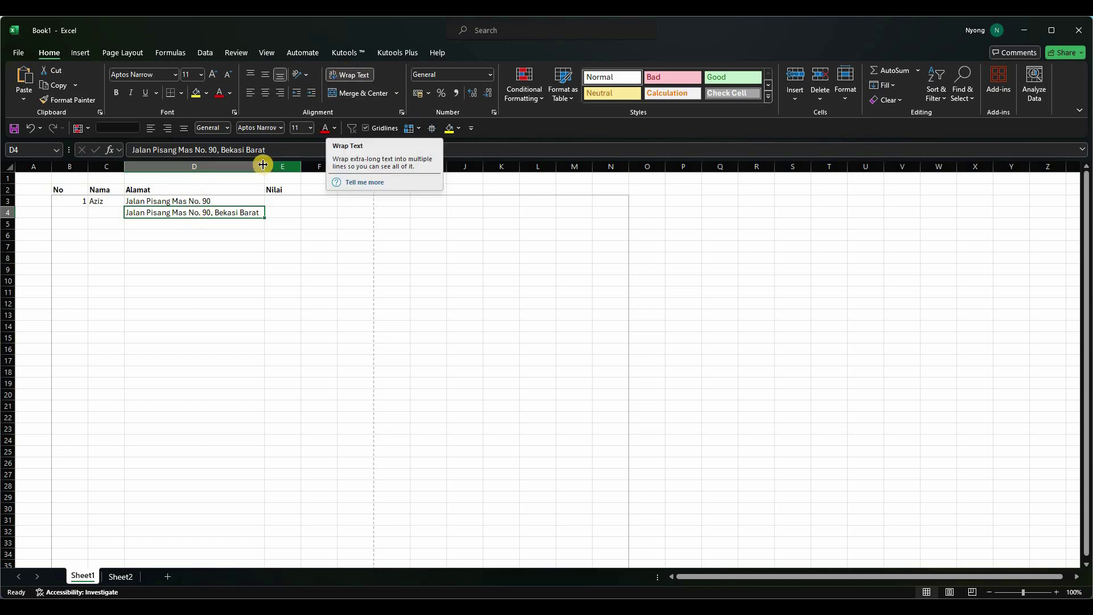
left_click_drag(263, 164, 213, 174)
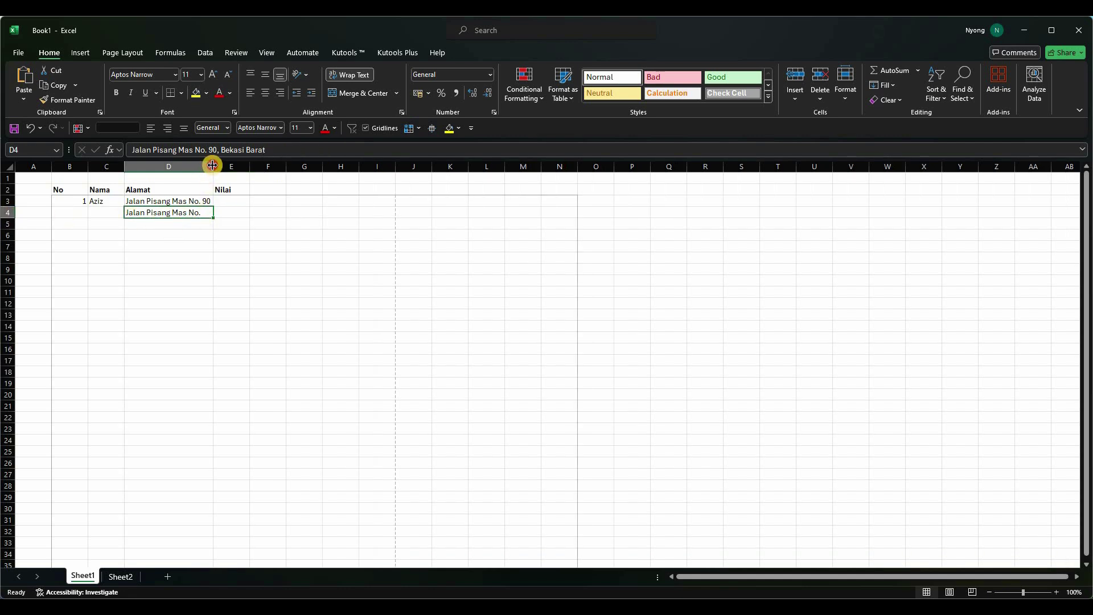
left_click_drag(212, 166, 217, 219)
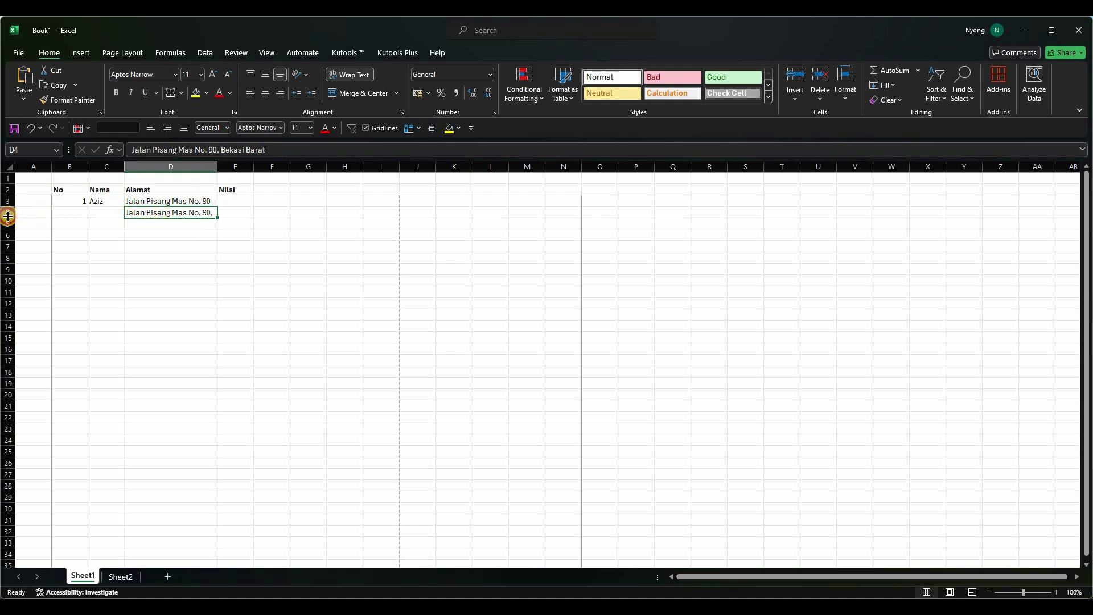
Step: Resize row 4 taller and back to one line, then AutoFit its height to the wrapped address and reselect D4
left_click_drag(8, 216, 8, 230)
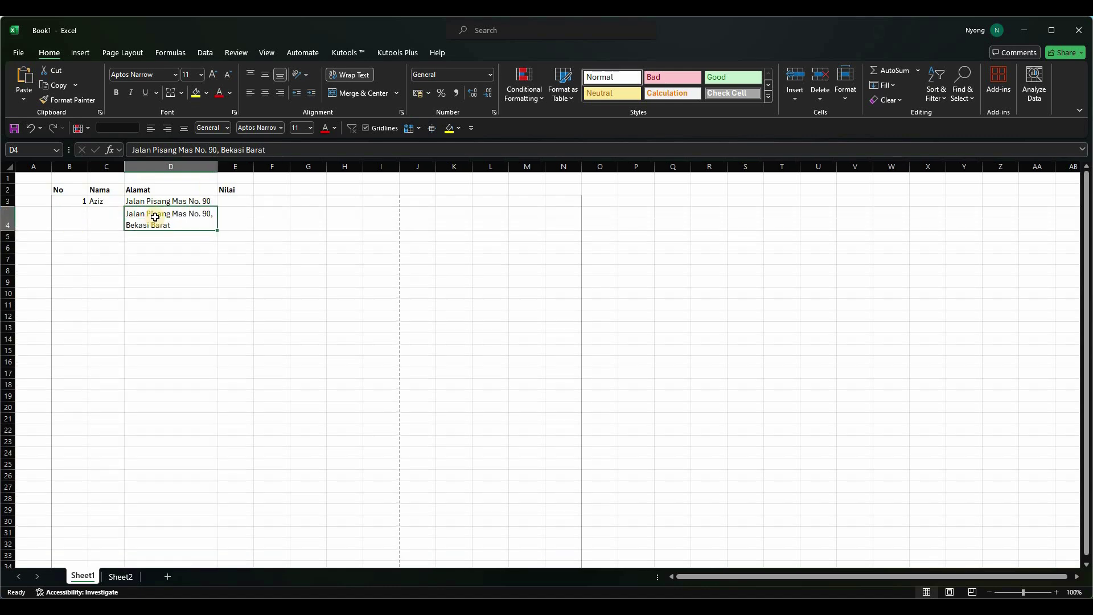
key("Return")
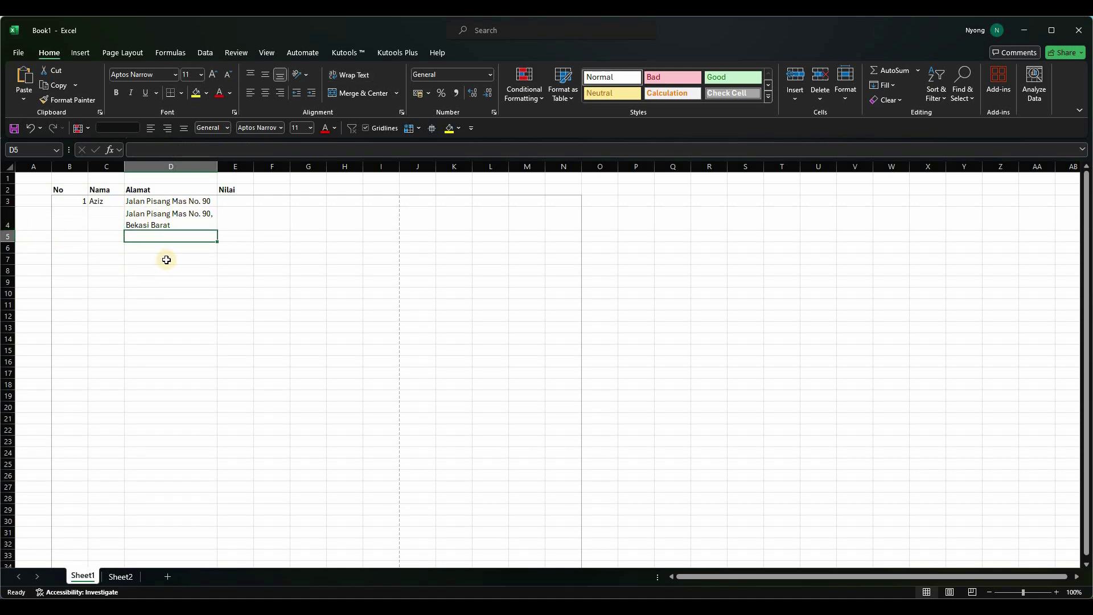
left_click_drag(8, 230, 10, 222)
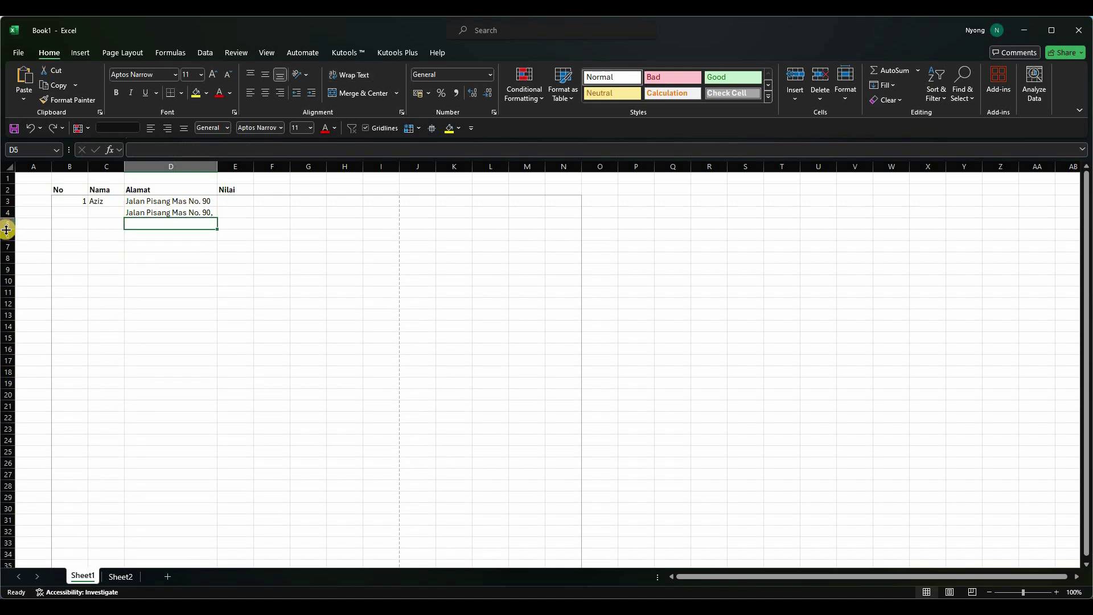
double_click(8, 218)
key("Up")
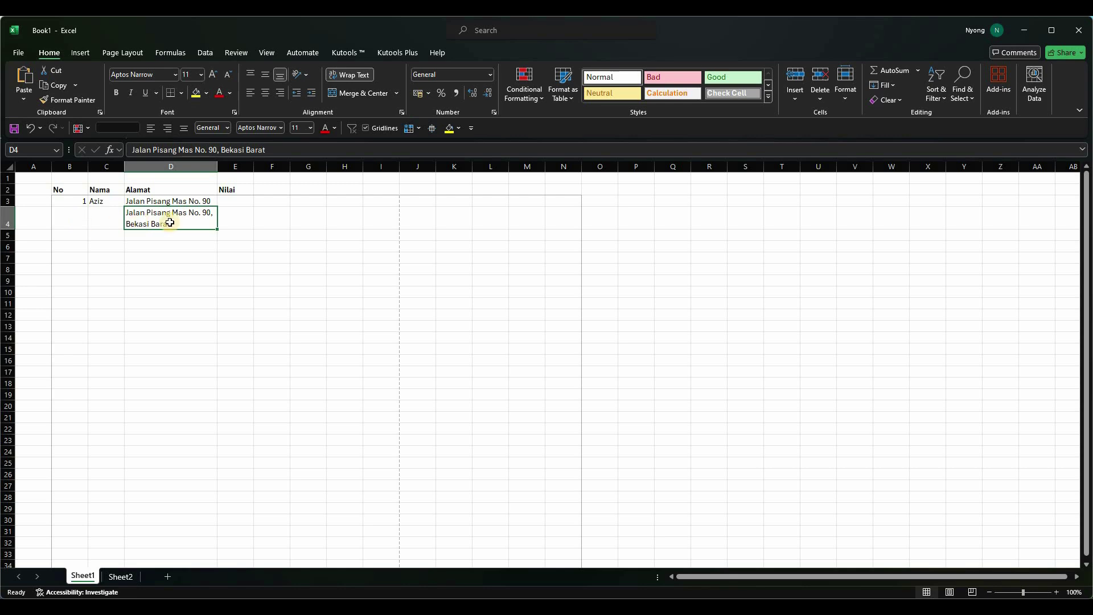
Step: Fill row 4 with number 2 under No and the person's name under Nama
left_click(80, 221)
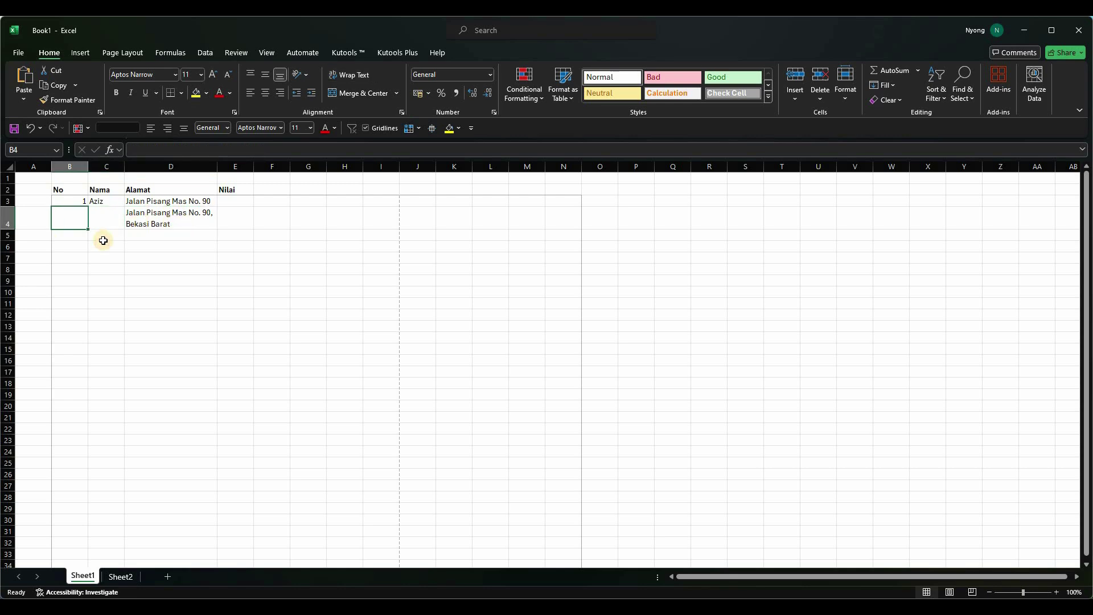
type("2")
key("Tab")
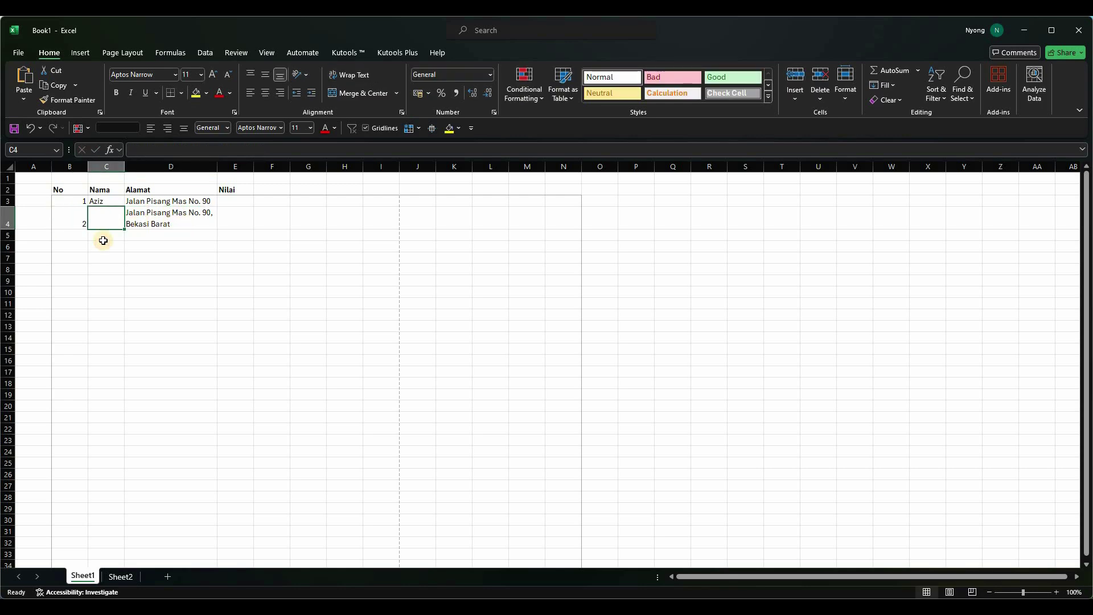
type("Hen")
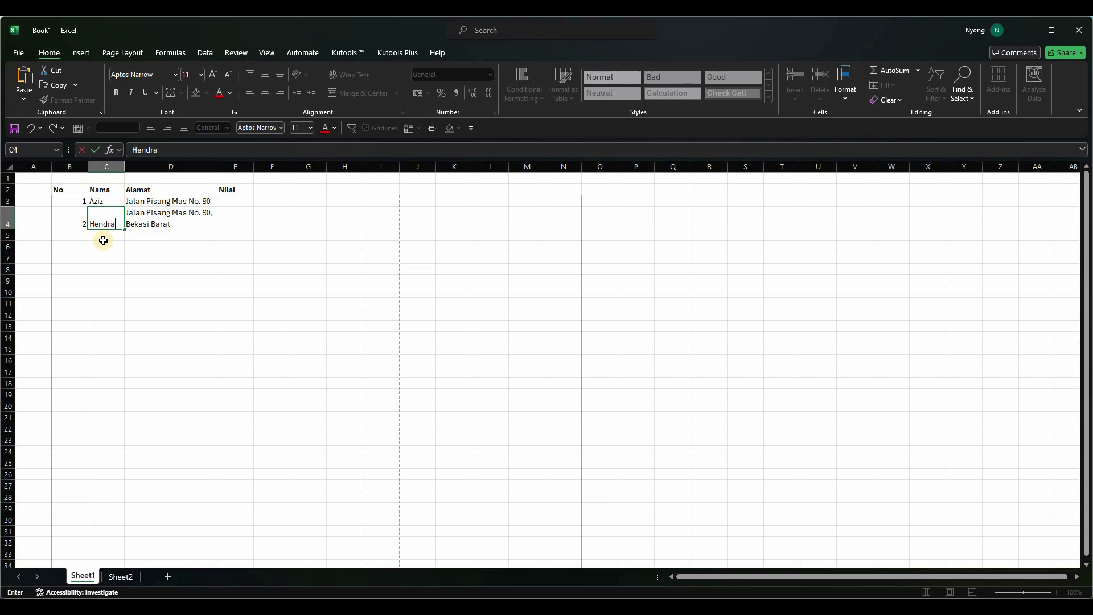
type("dra")
Step: Enter the Nilai scores 90 in E3 and 80 in E4
key("Tab")
key("Tab")
key("Up")
type("9")
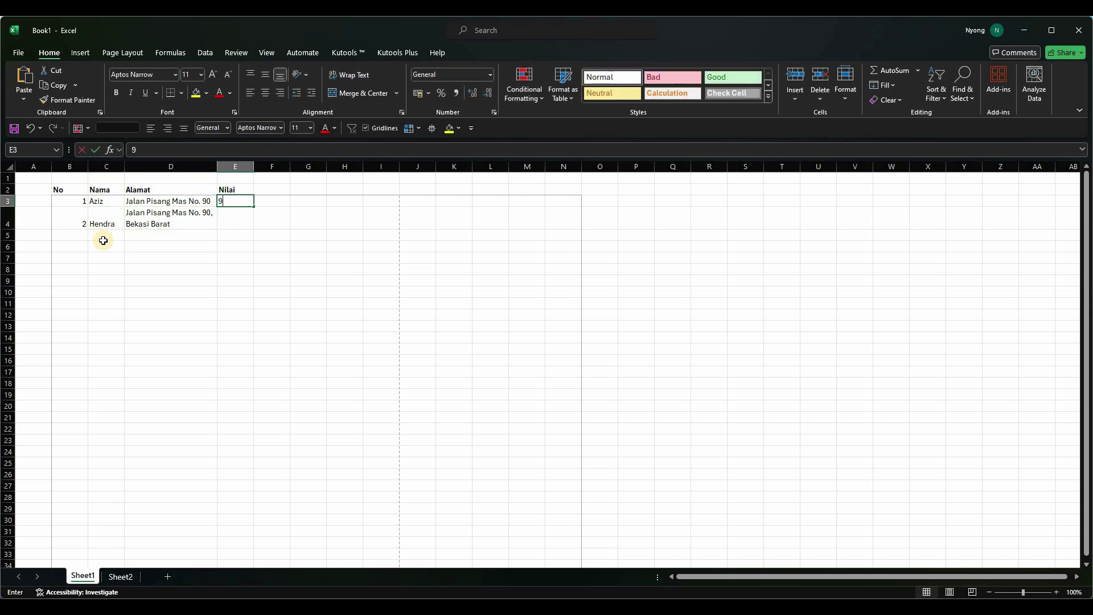
type("0")
key("Return")
type("80")
key("Left")
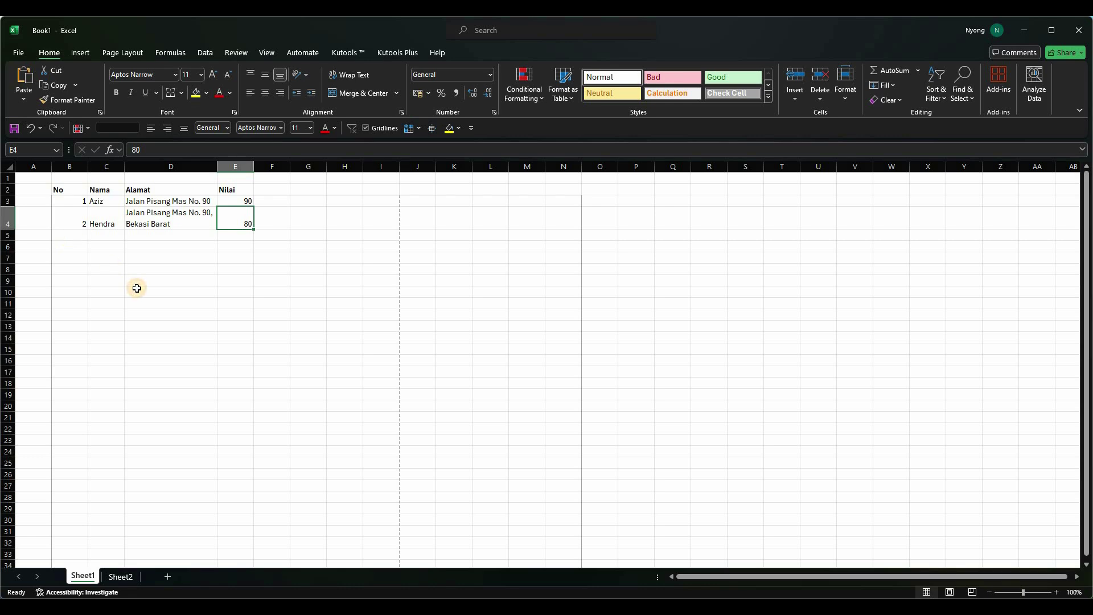
Step: Fill row 5 with number 2 under No, the person's name, their full address under Alamat, and 70 under Nilai
key("Return")
type("2")
key("Tab")
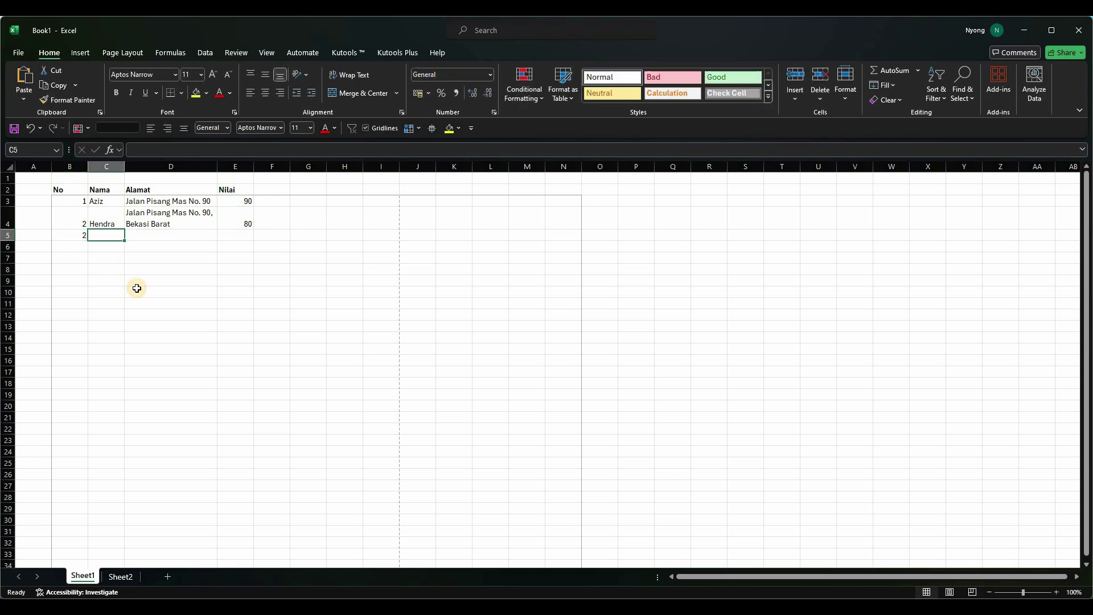
type("John")
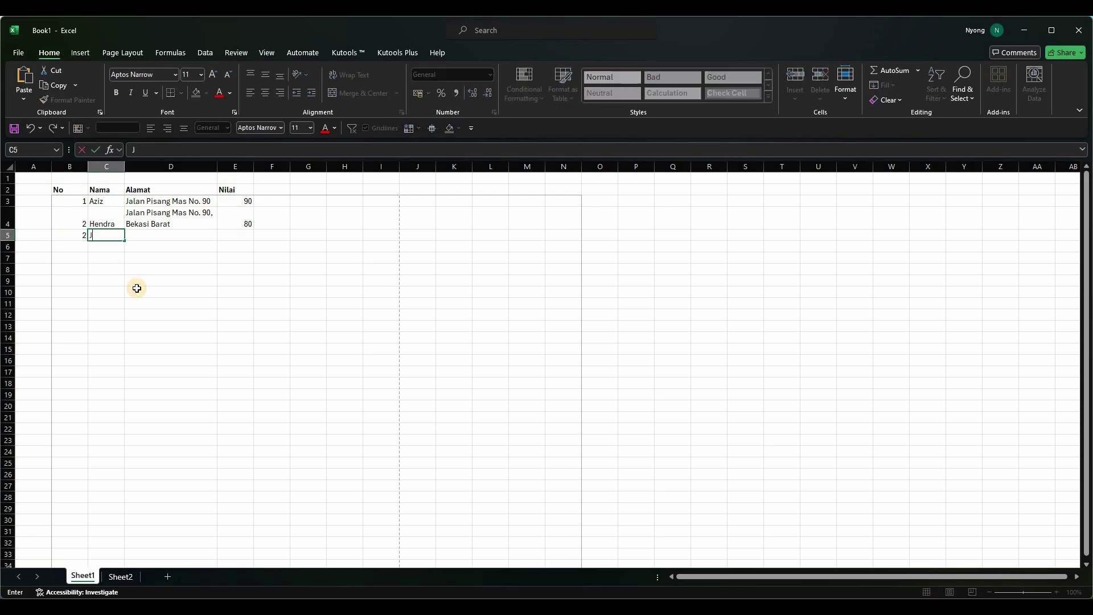
key("Tab")
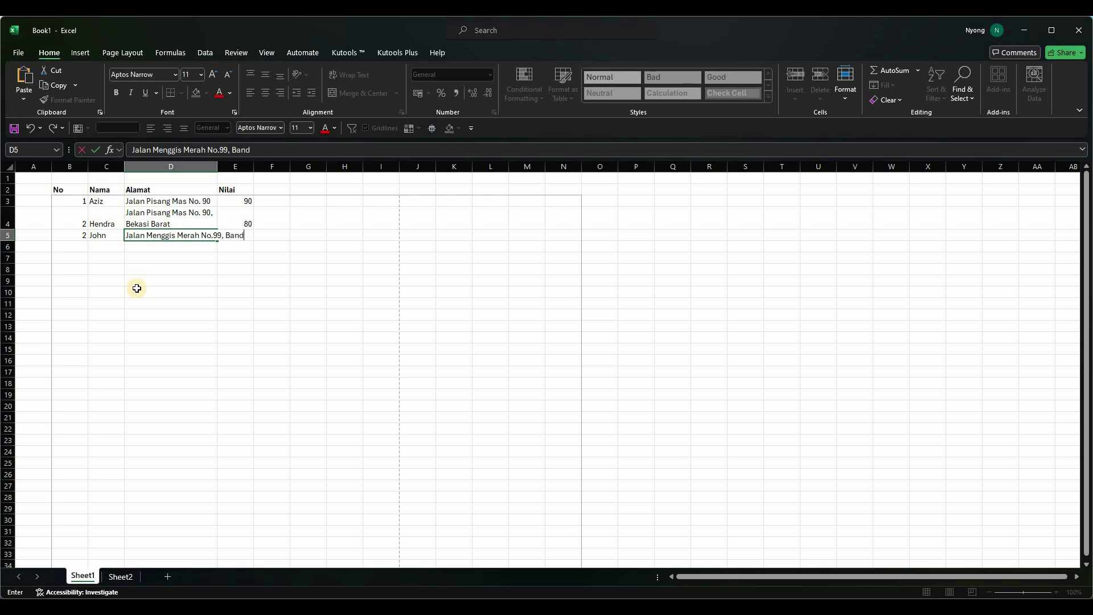
key("Tab")
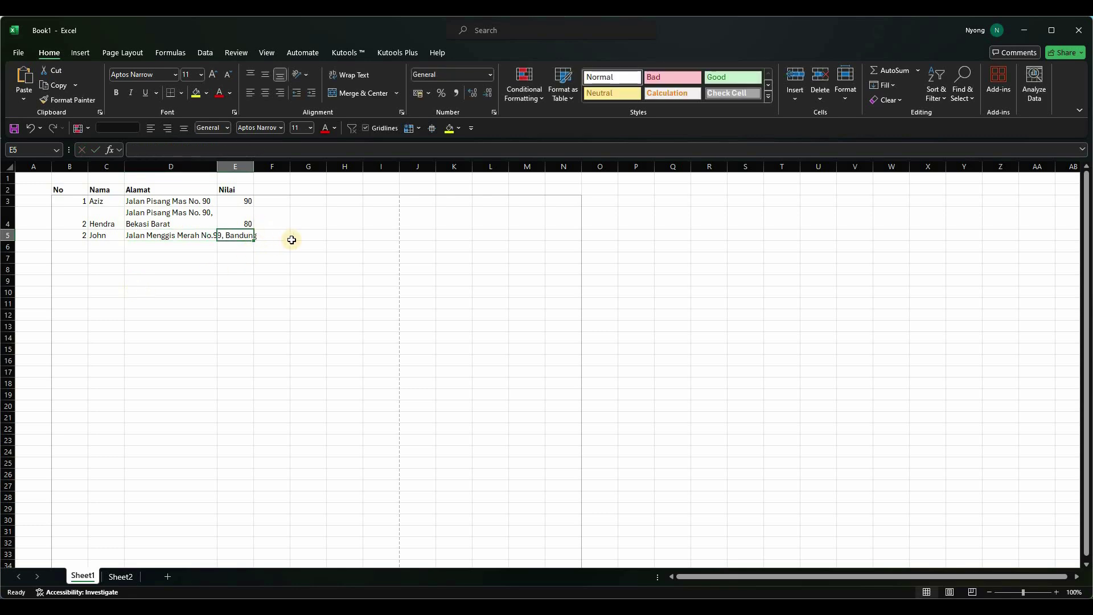
type("70")
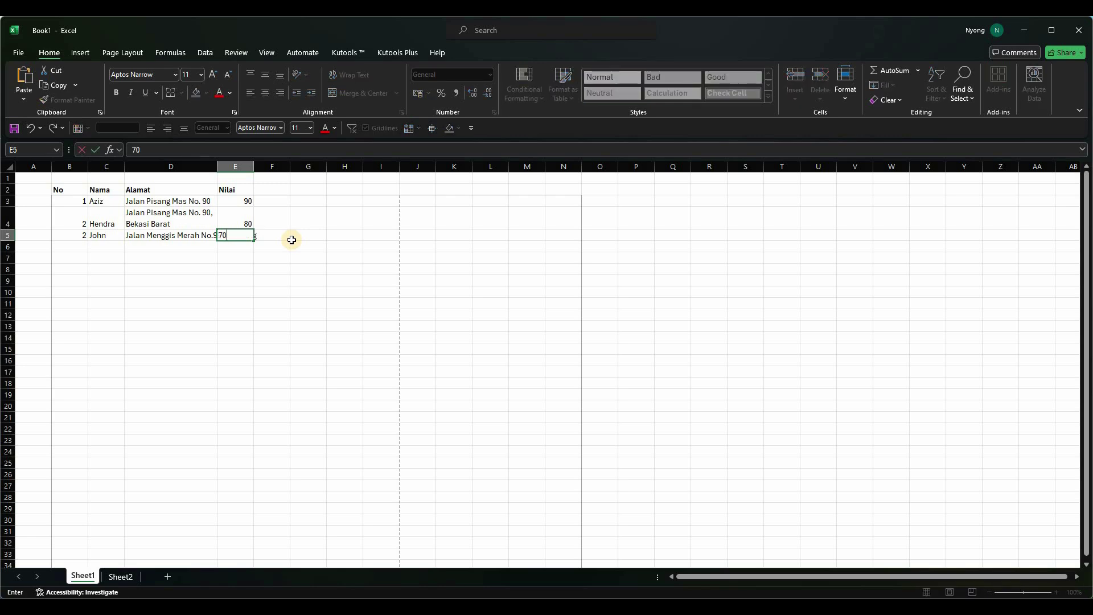
key("Return")
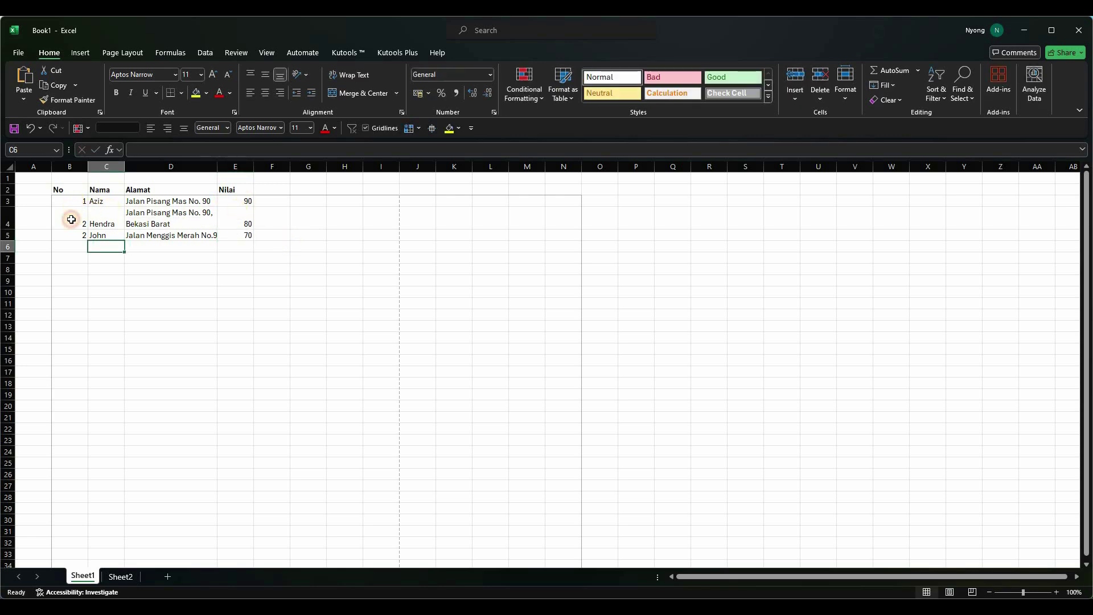
Step: Select the table range B2:E5, view the context commands available for it, and deselect it without applying any
left_click(79, 239)
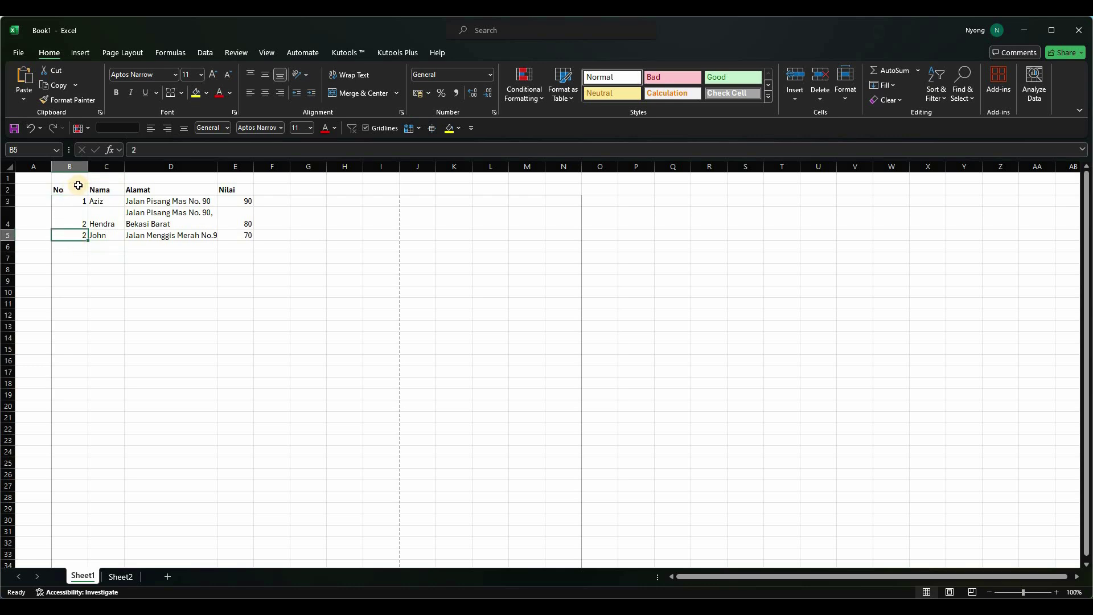
left_click_drag(70, 191, 242, 235)
left_click(107, 218)
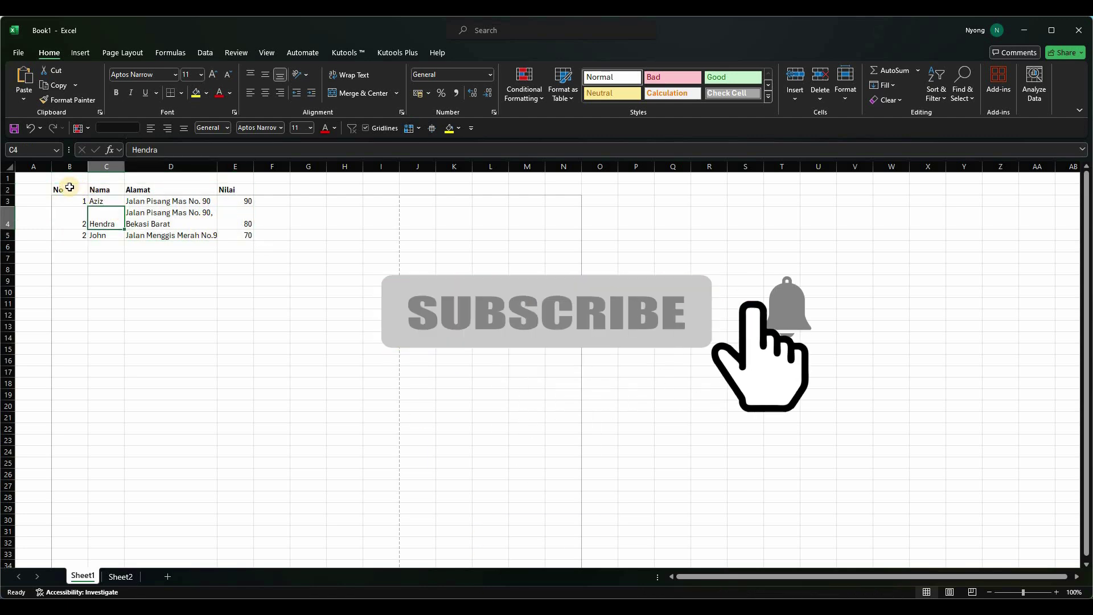
left_click(150, 213)
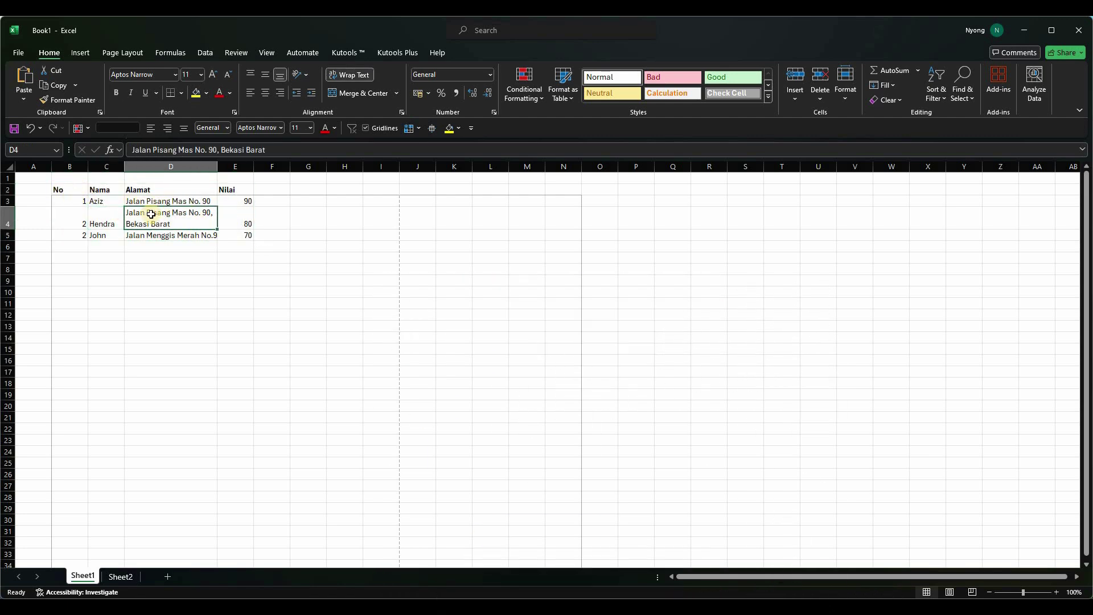
left_click_drag(70, 188, 245, 235)
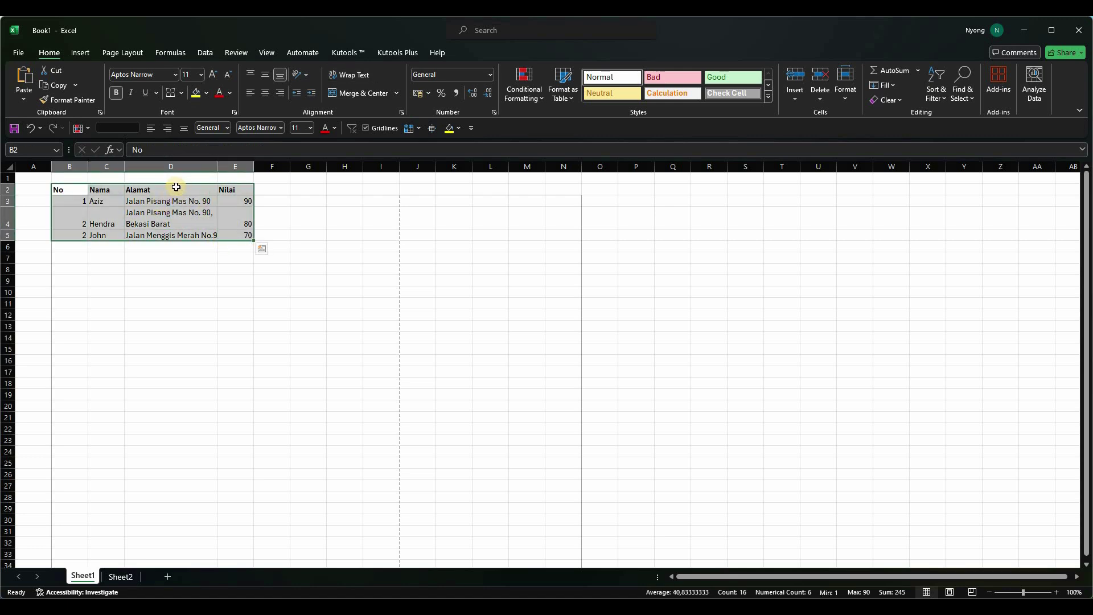
right_click(177, 189)
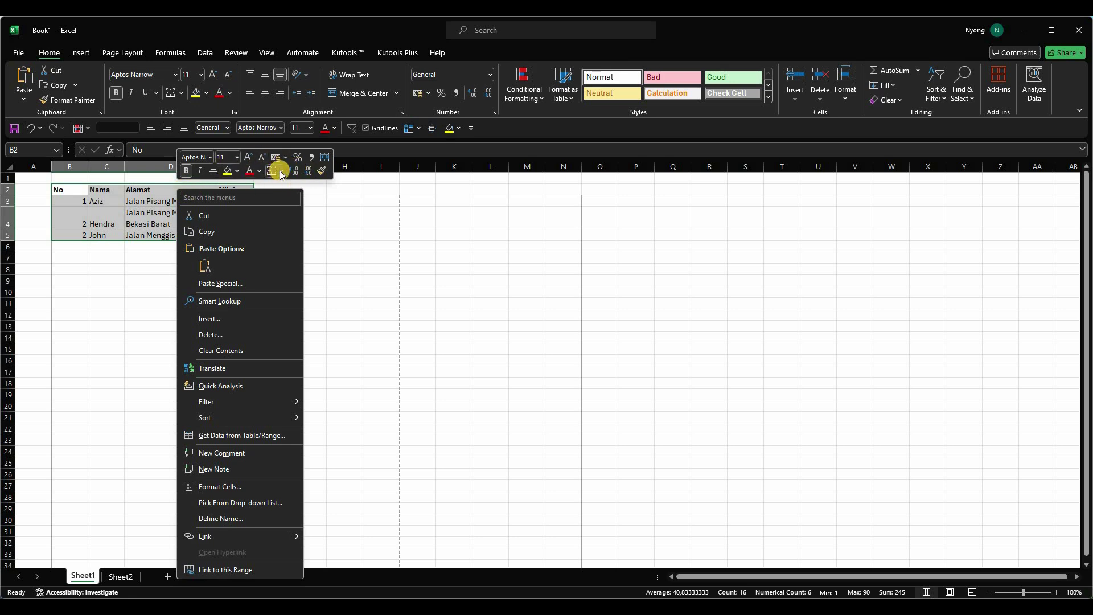
left_click(109, 255)
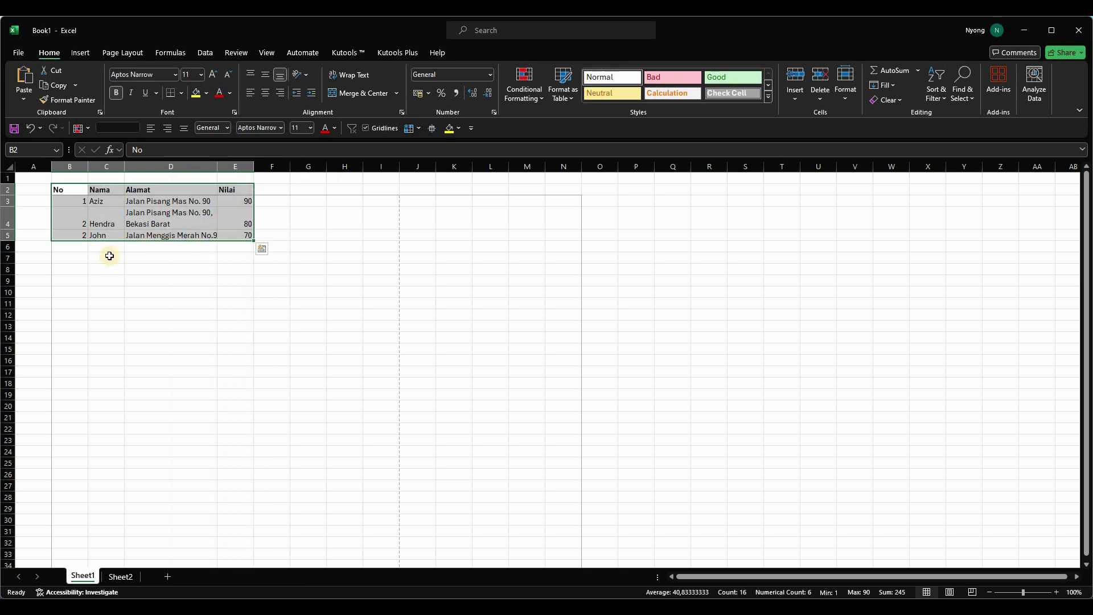
left_click(106, 258)
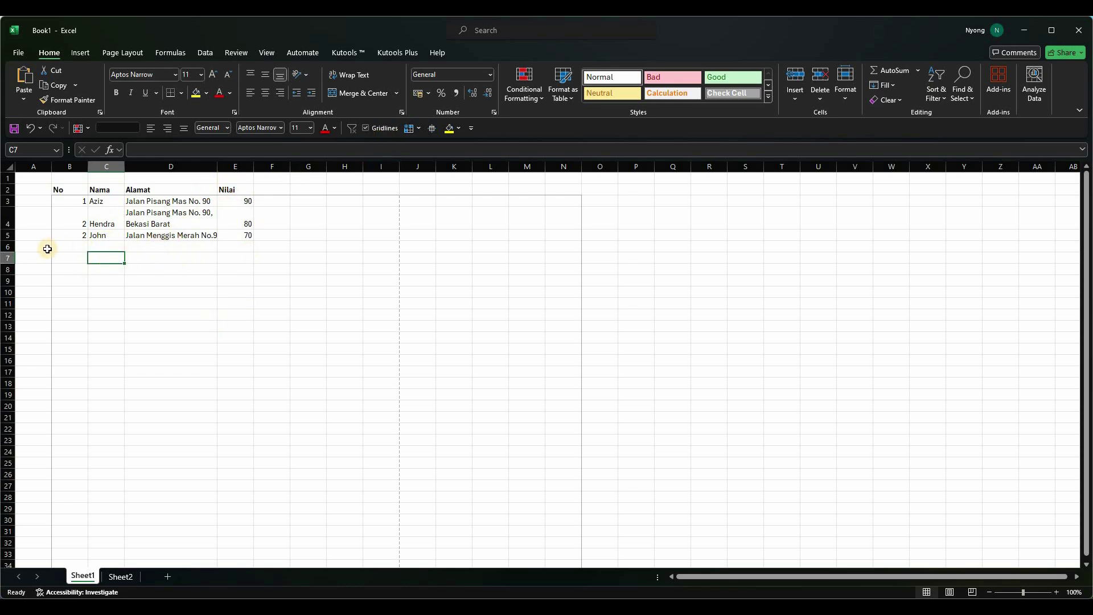
Step: Hide the gridlines on Sheet1 and look over the sheet without them
left_click(170, 269)
left_click(365, 128)
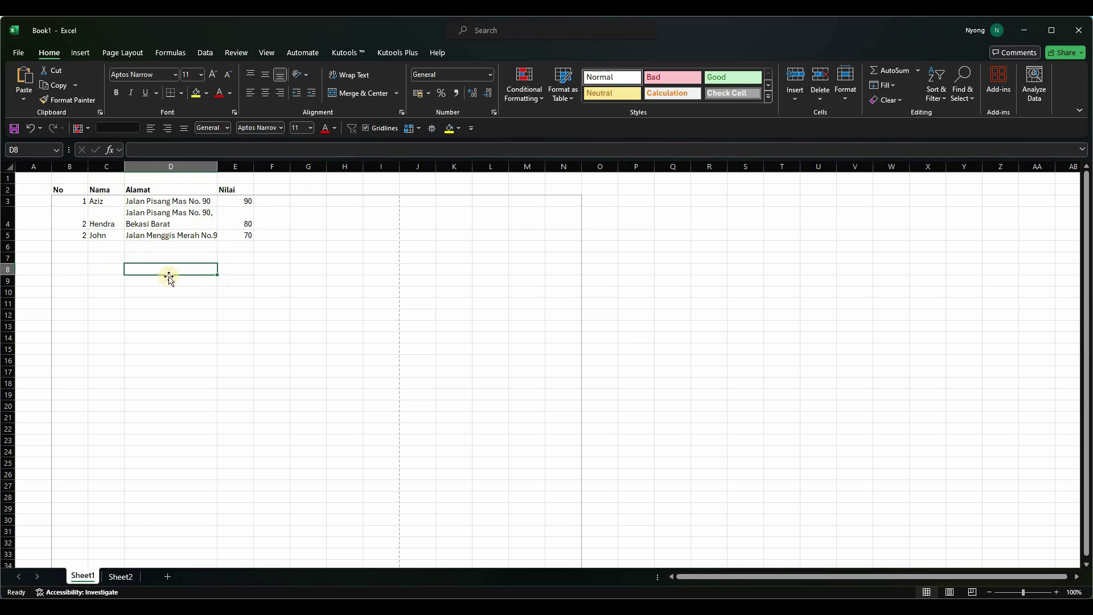
scroll(170, 261, "down", 10)
scroll(134, 227, "up", 10)
Step: Select the table range B2:E5 and look over the available border options and context commands without applying any
left_click_drag(58, 189, 239, 234)
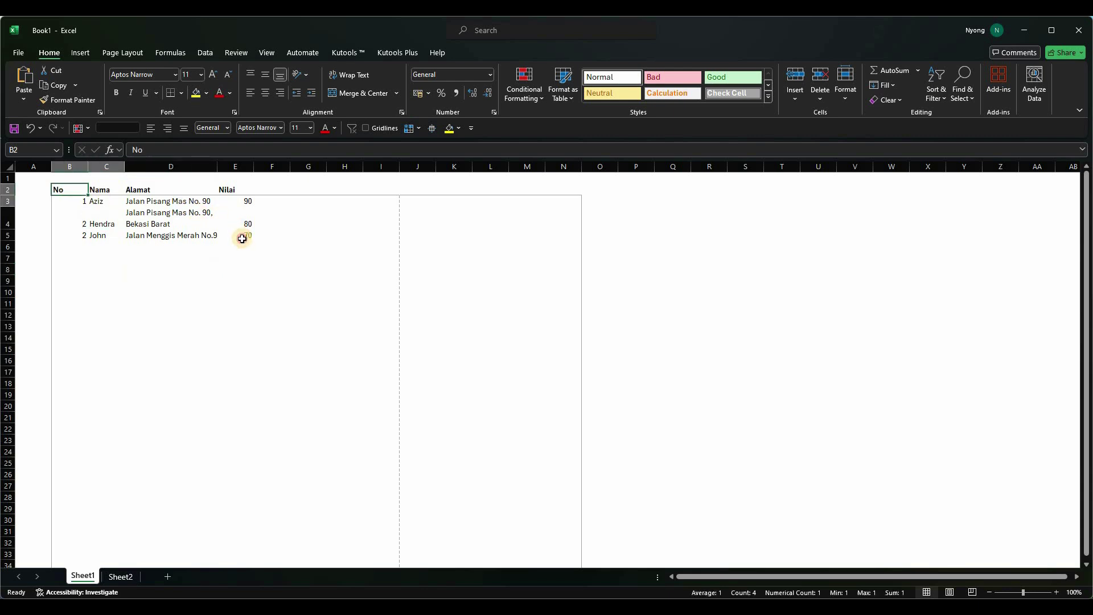
left_click(140, 261)
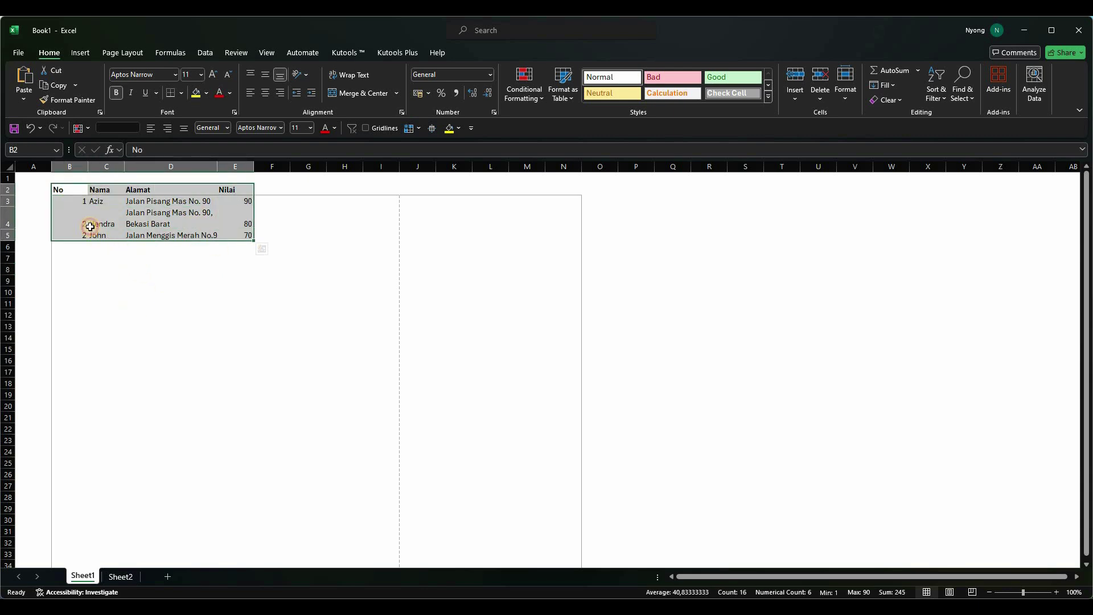
left_click_drag(214, 229, 228, 236)
right_click(223, 210)
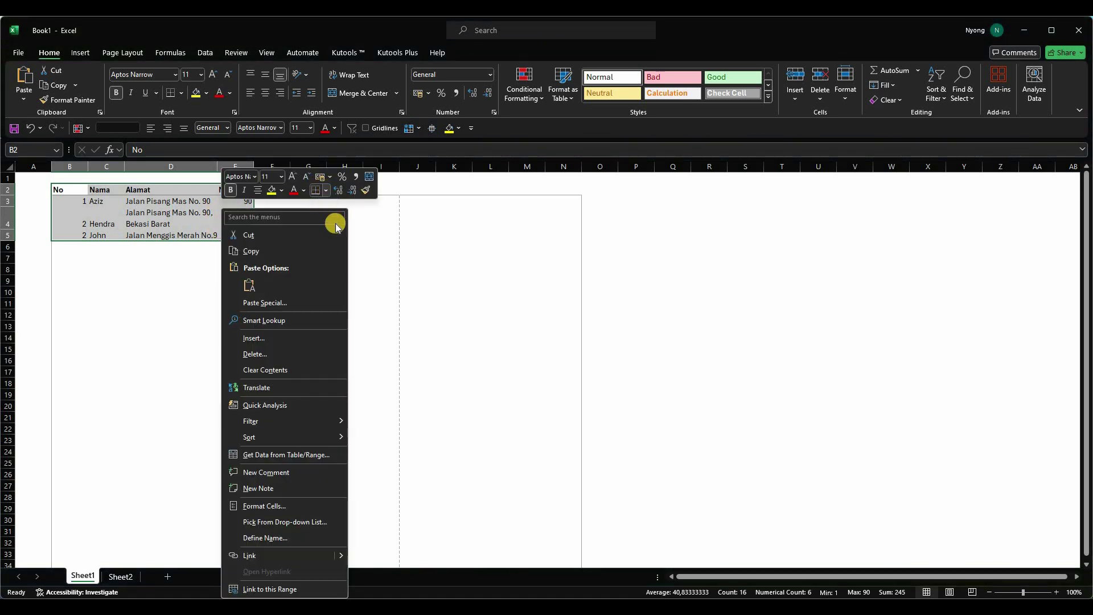
left_click(326, 190)
left_click(200, 218)
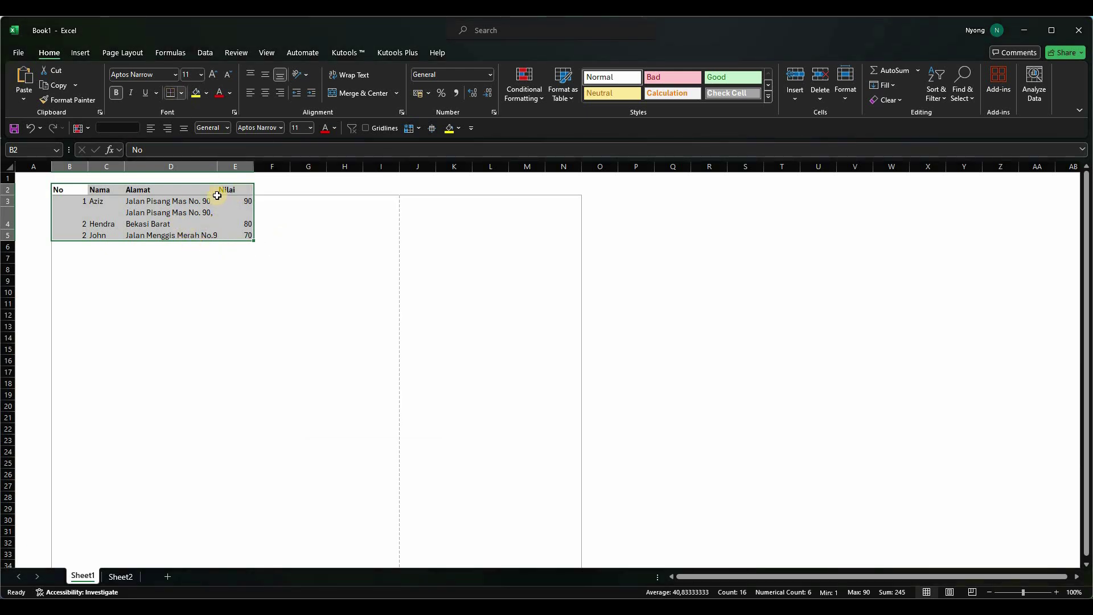
left_click(181, 94)
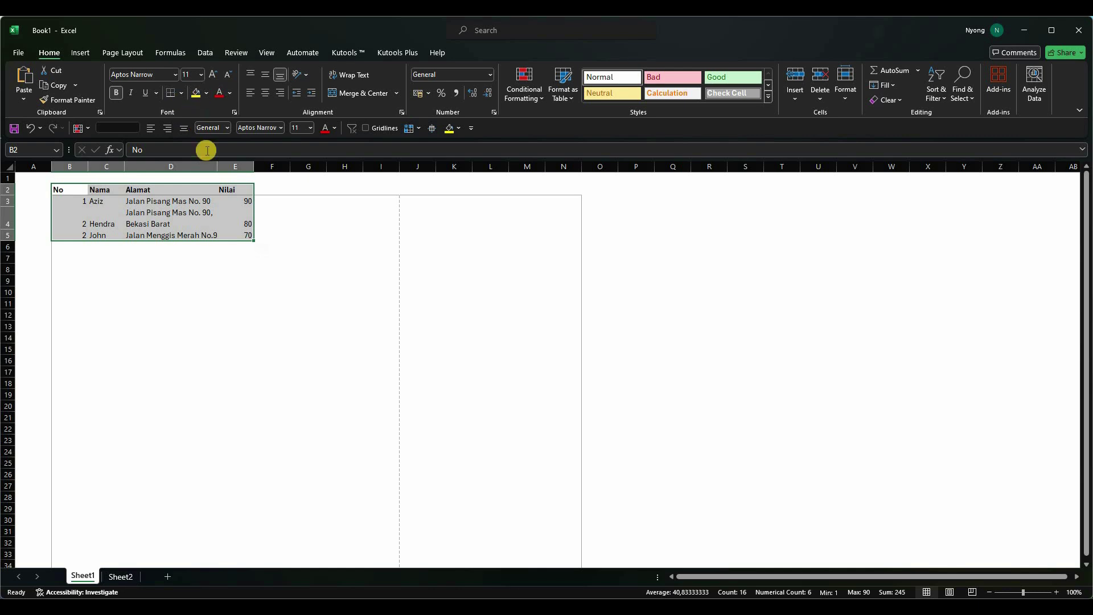
right_click(216, 193)
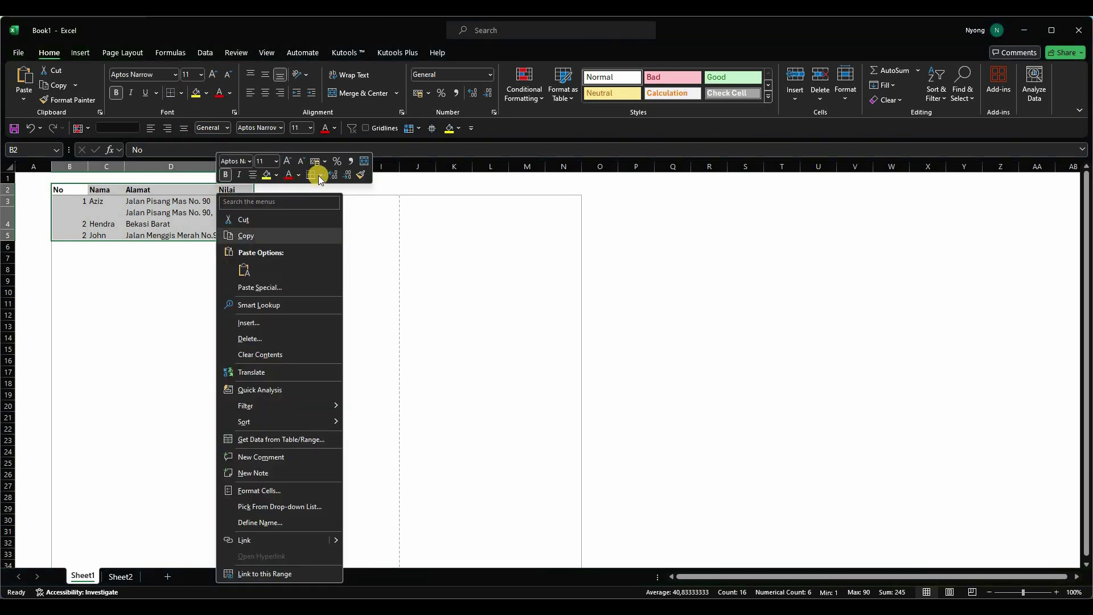
left_click(180, 92)
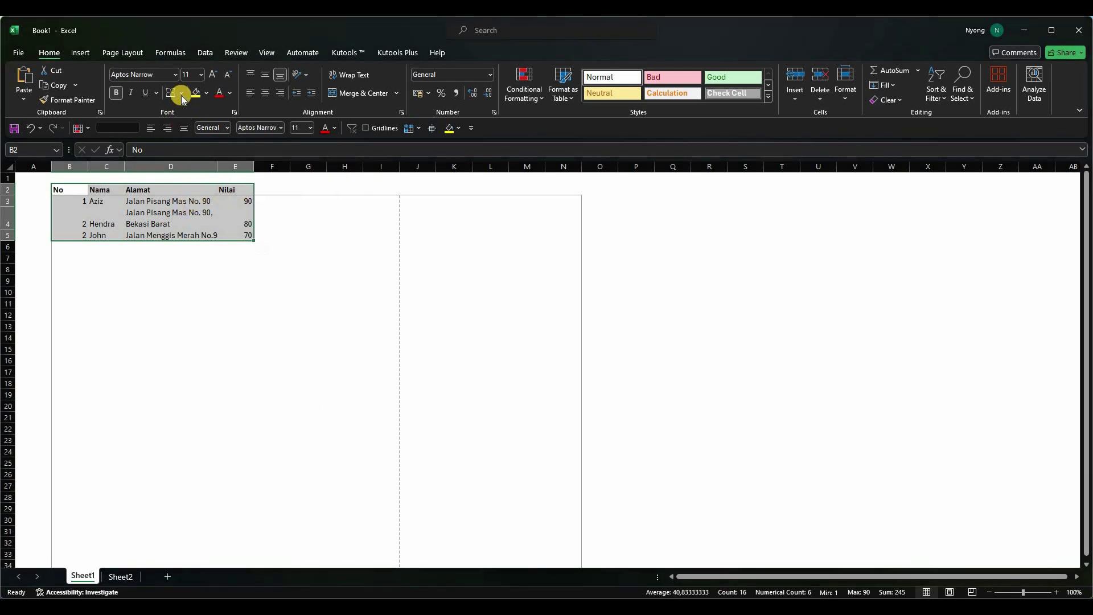
right_click(182, 190)
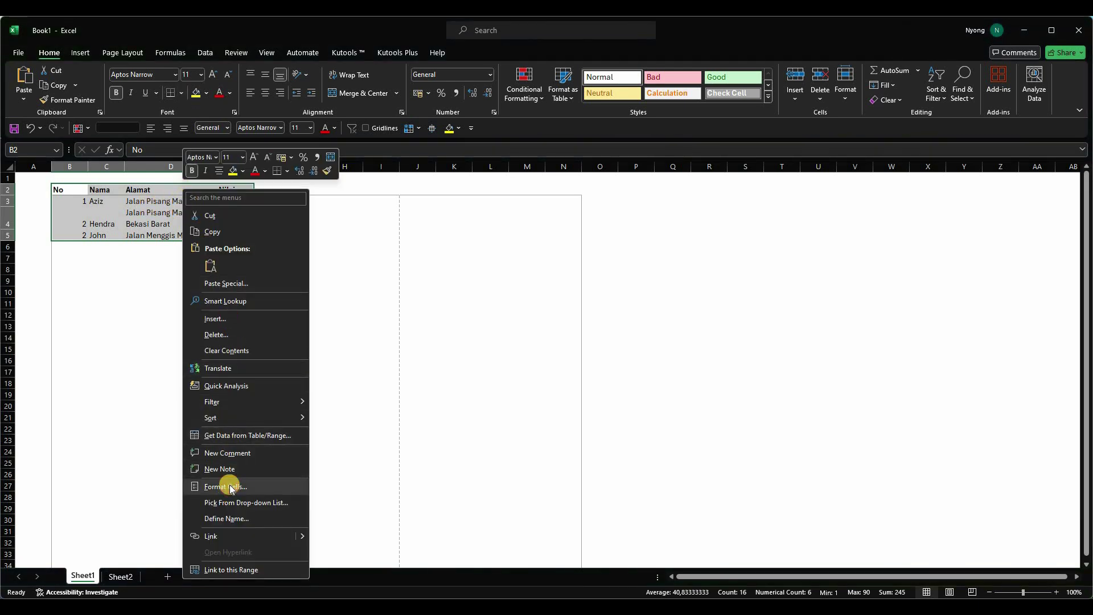
key("Escape")
Step: Open the border settings in Format Cells for B2:E5 and choose a double line in dark gray
key("ctrl+1")
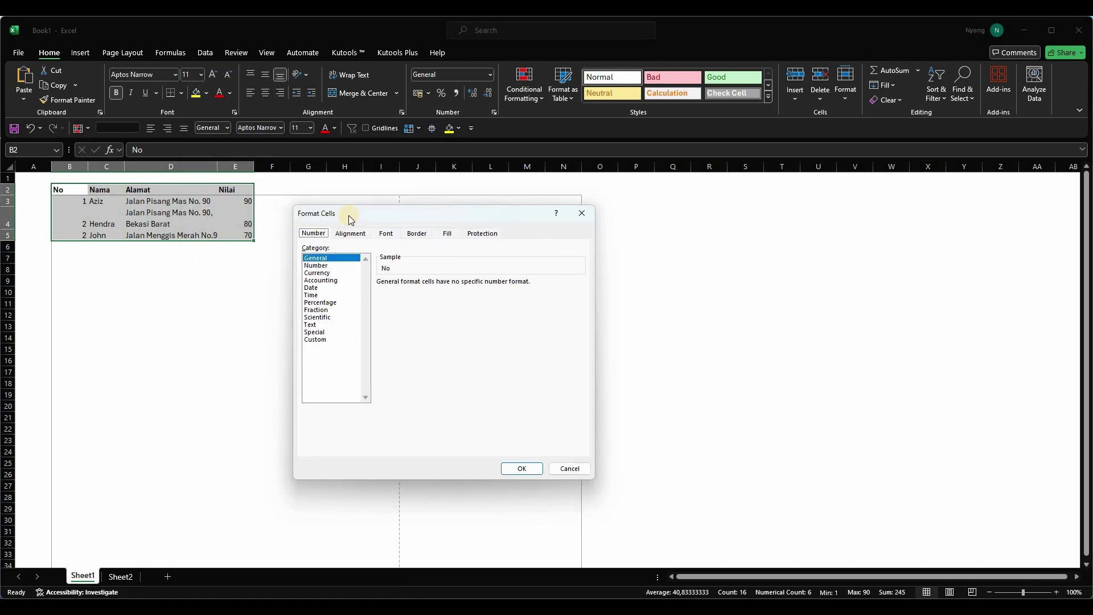
left_click(418, 234)
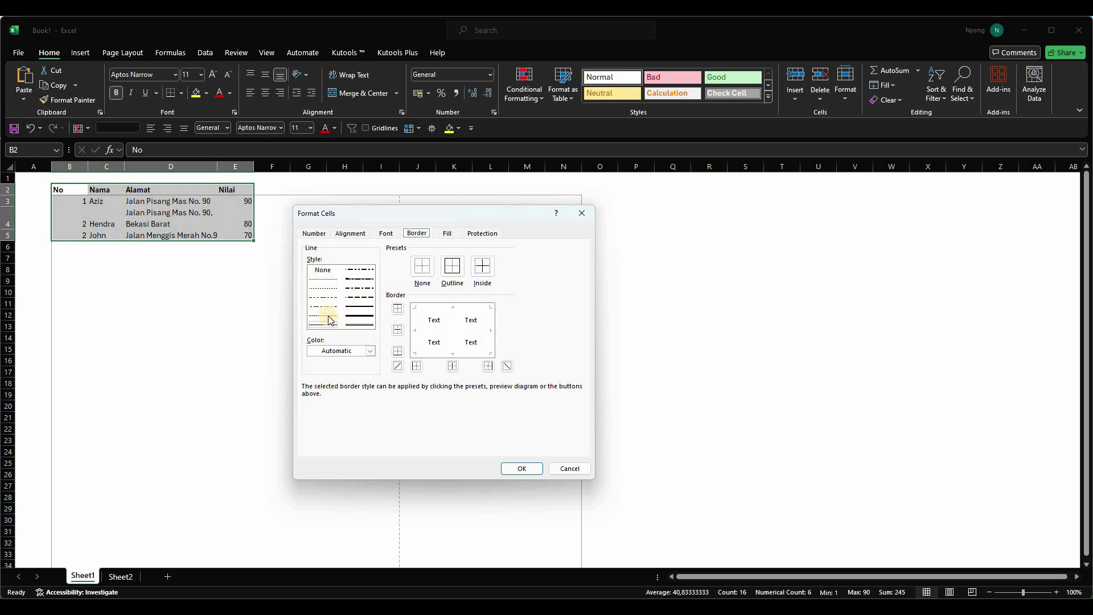
left_click(358, 325)
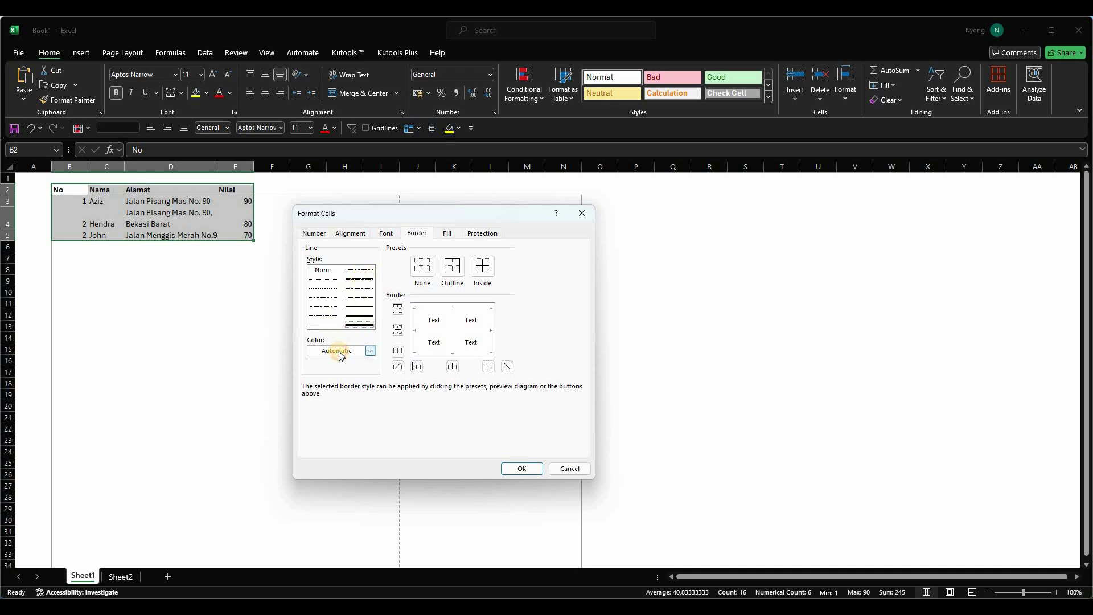
left_click(340, 352)
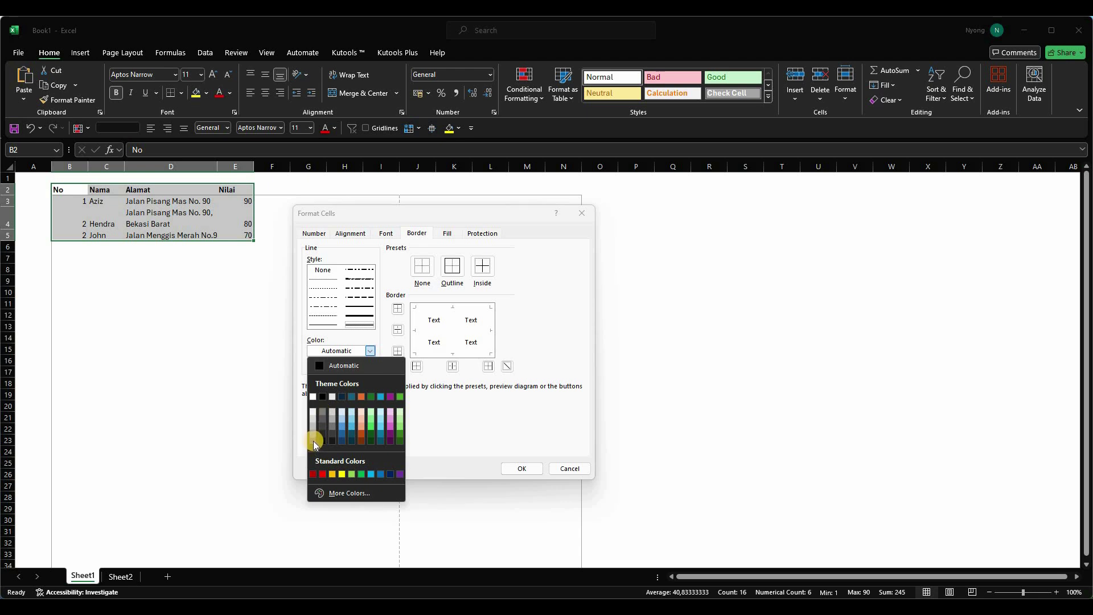
left_click(313, 441)
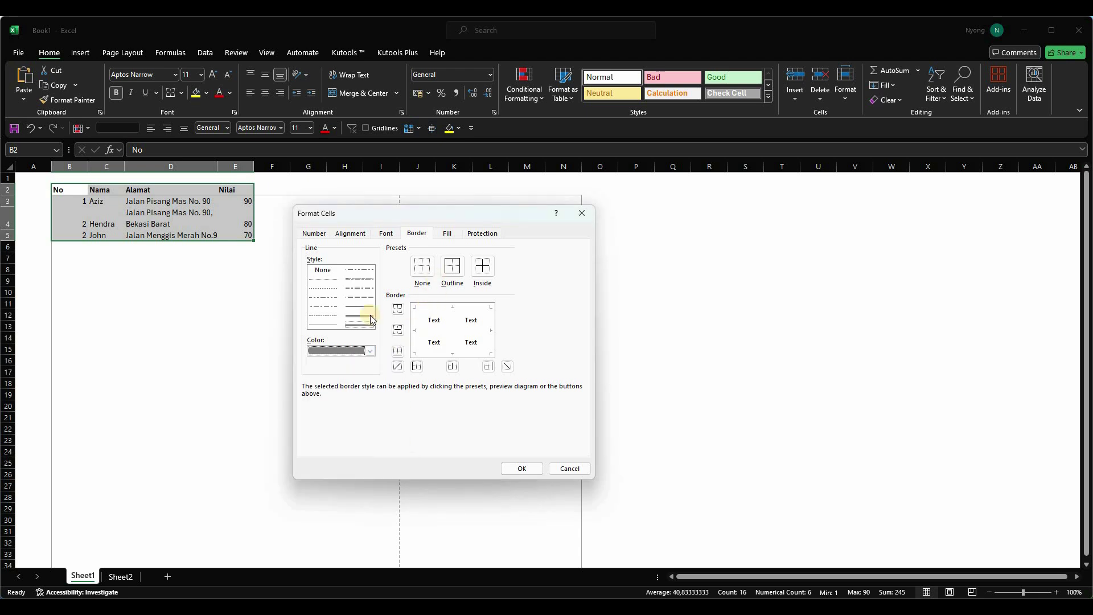
Step: Assign the double line to the table's top and bottom borders and a thin solid line to its inner horizontal borders
left_click(398, 310)
left_click(398, 330)
left_click(448, 334)
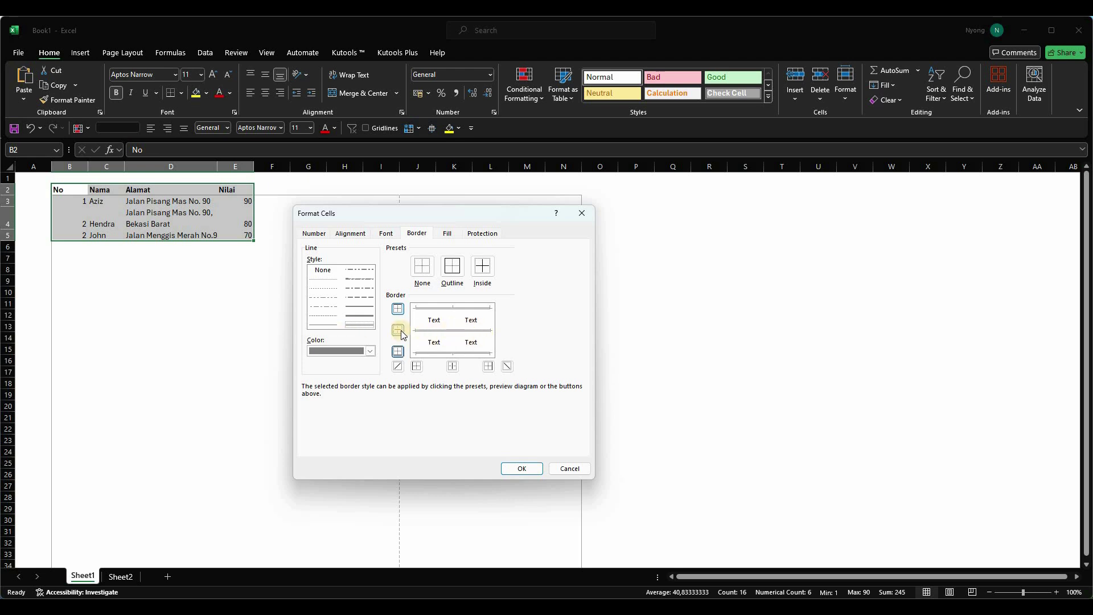
left_click(325, 325)
left_click(399, 330)
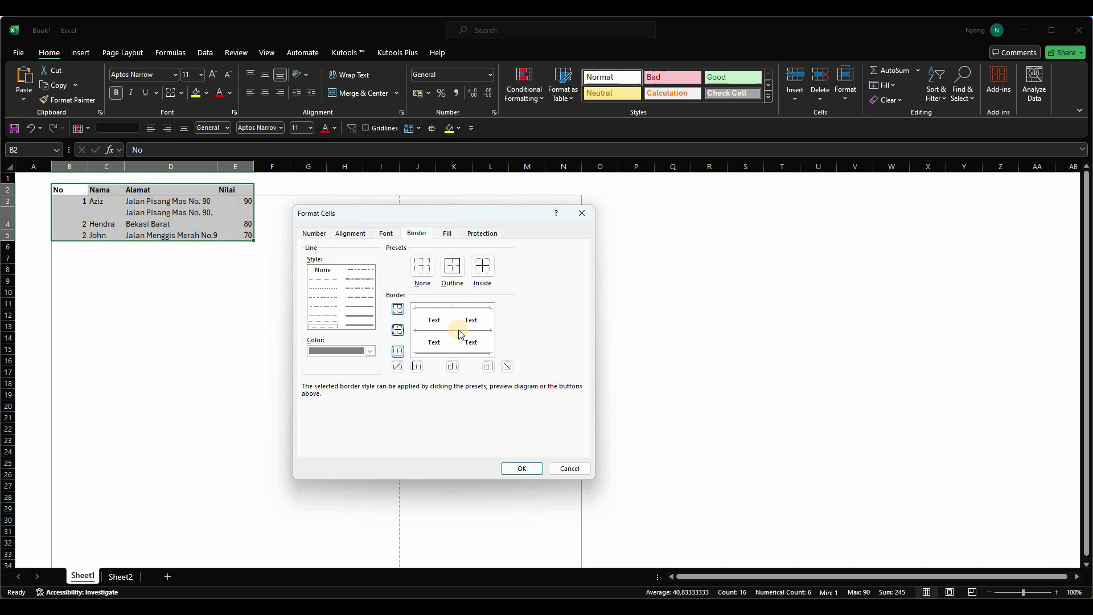
Step: Try vertical borders on the table in the border preview and remove them again
left_click(452, 366)
left_click(455, 307)
left_click(455, 315)
left_click(415, 317)
left_click(416, 320)
left_click(425, 265)
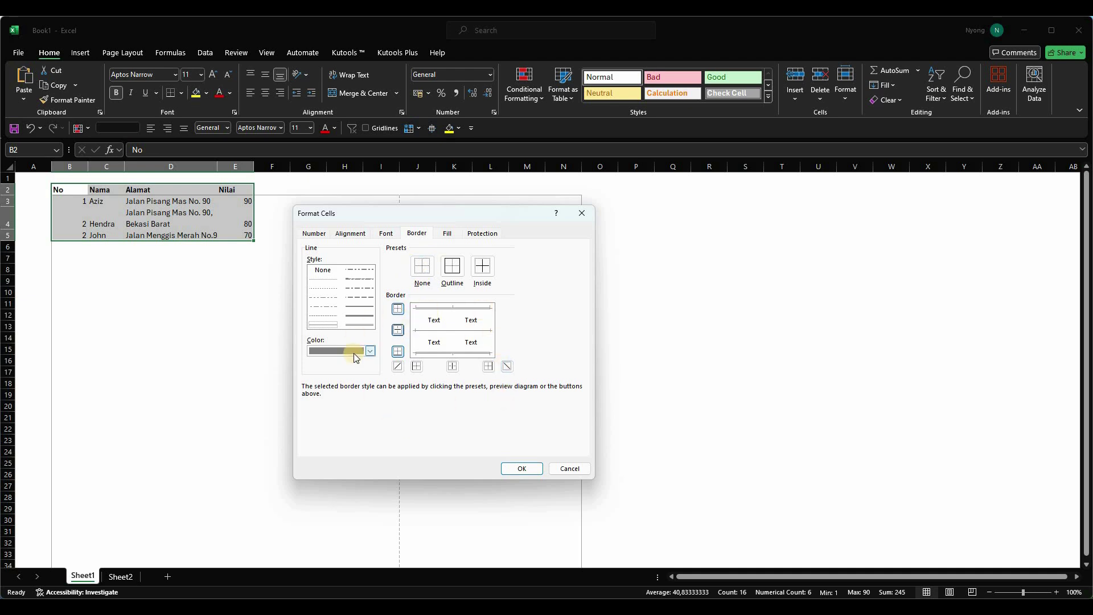
Step: Apply the chosen border settings to B2:E5 and deselect the range
left_click(522, 468)
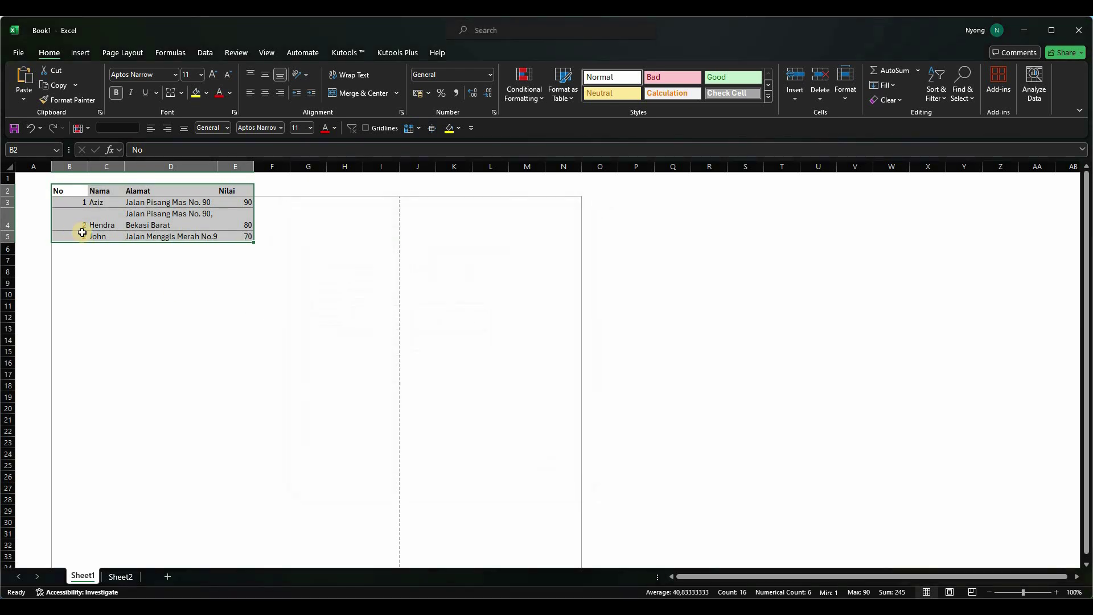
left_click(98, 215)
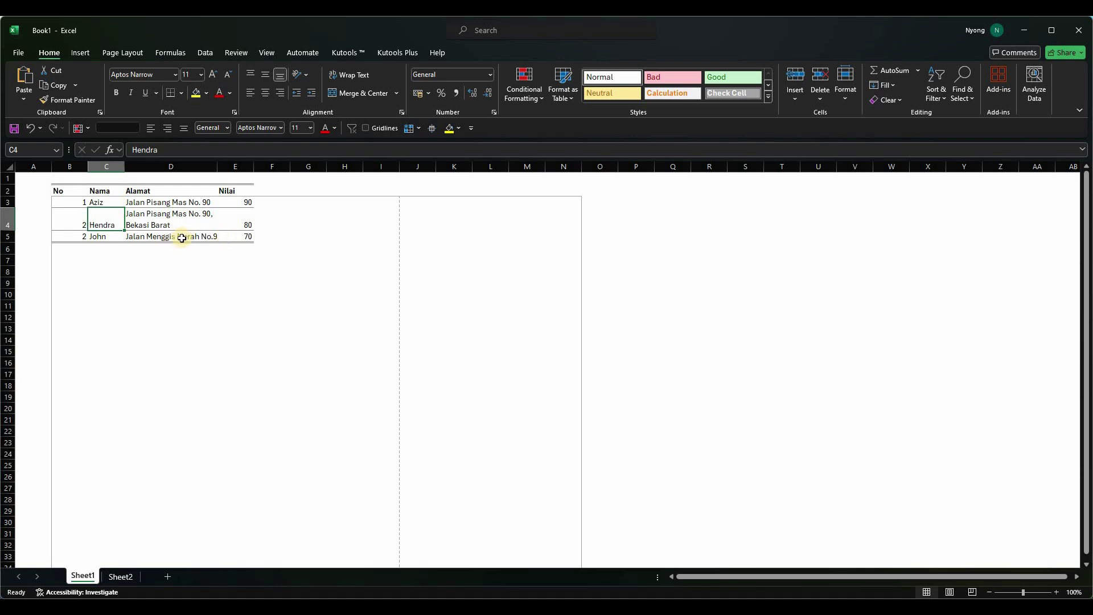
Step: Wrap the address text in cell D5
key("Down")
key("Right")
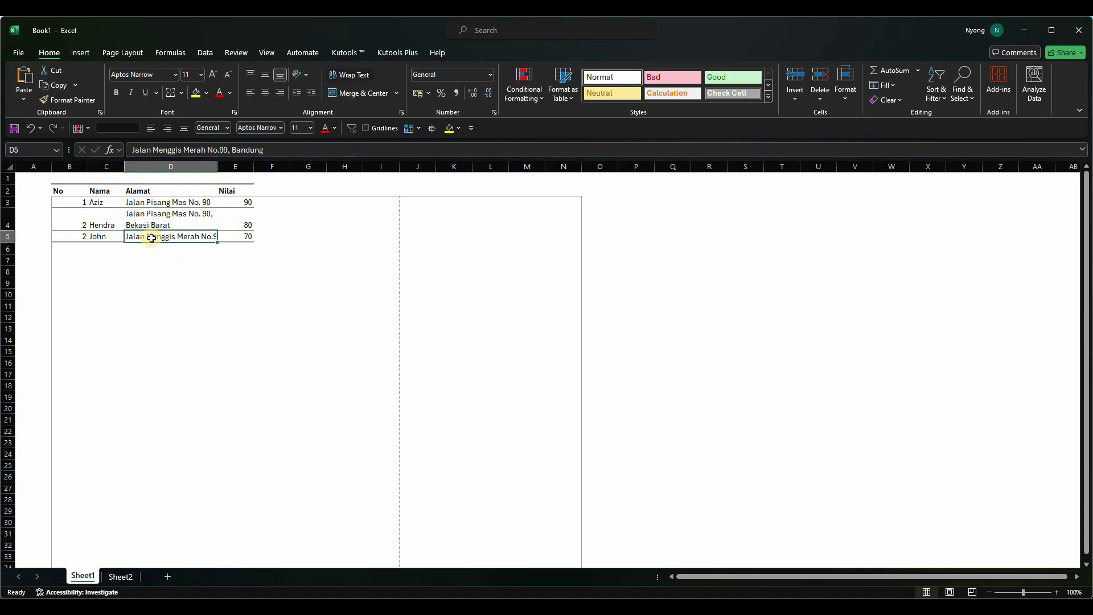
key("alt+h+w")
key("Up")
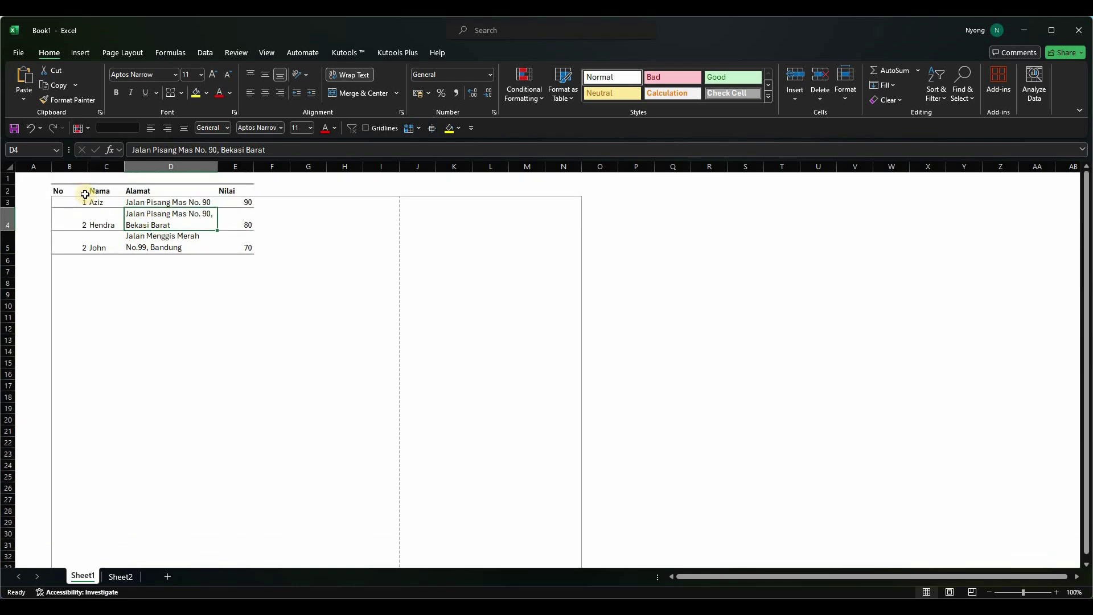
Step: Fill the header cells B2:E2 with dark gray and deselect them
left_click_drag(61, 190, 231, 188)
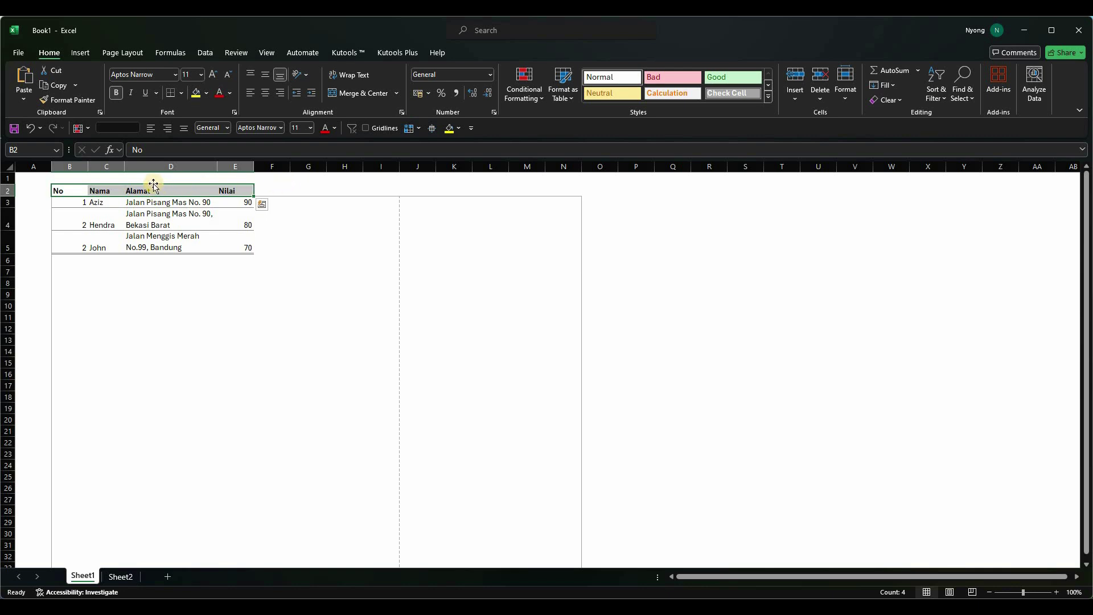
left_click(77, 193)
left_click_drag(76, 193, 239, 191)
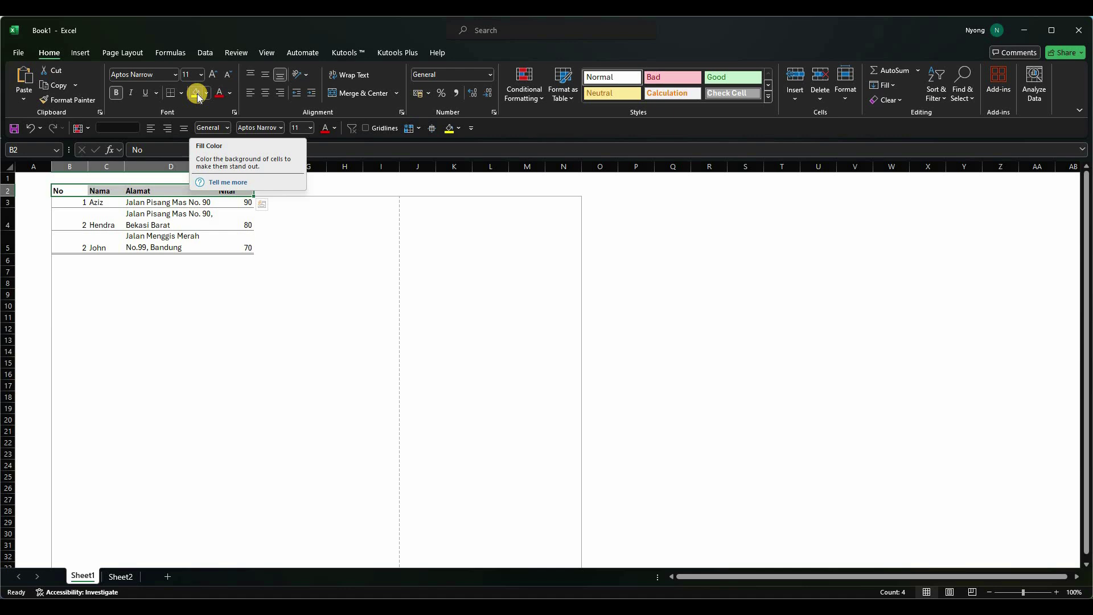
left_click(55, 189)
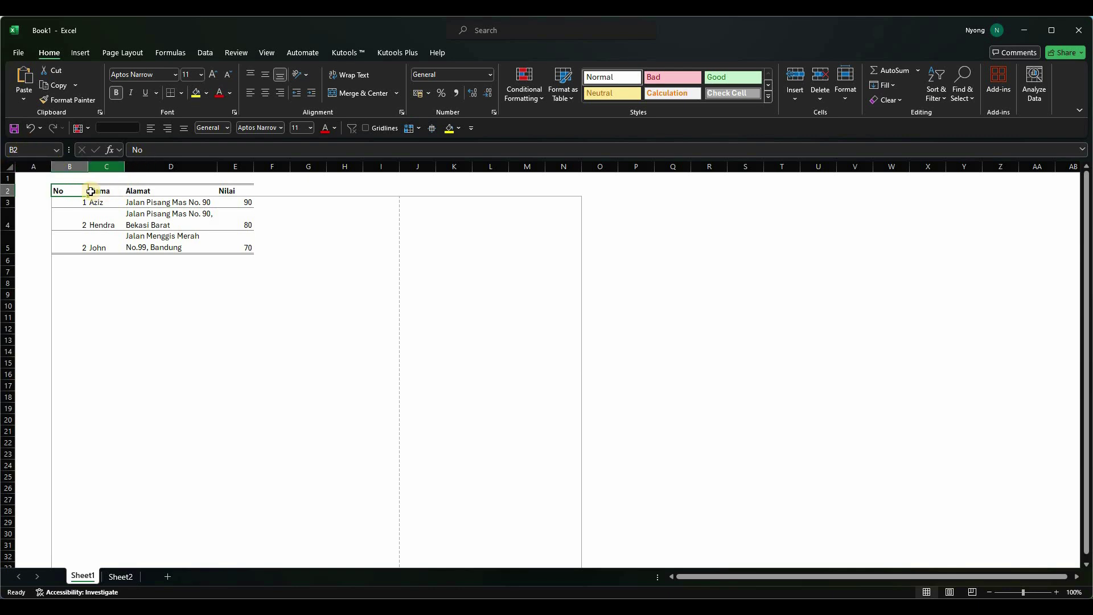
left_click(227, 192, "shift")
left_click(206, 94)
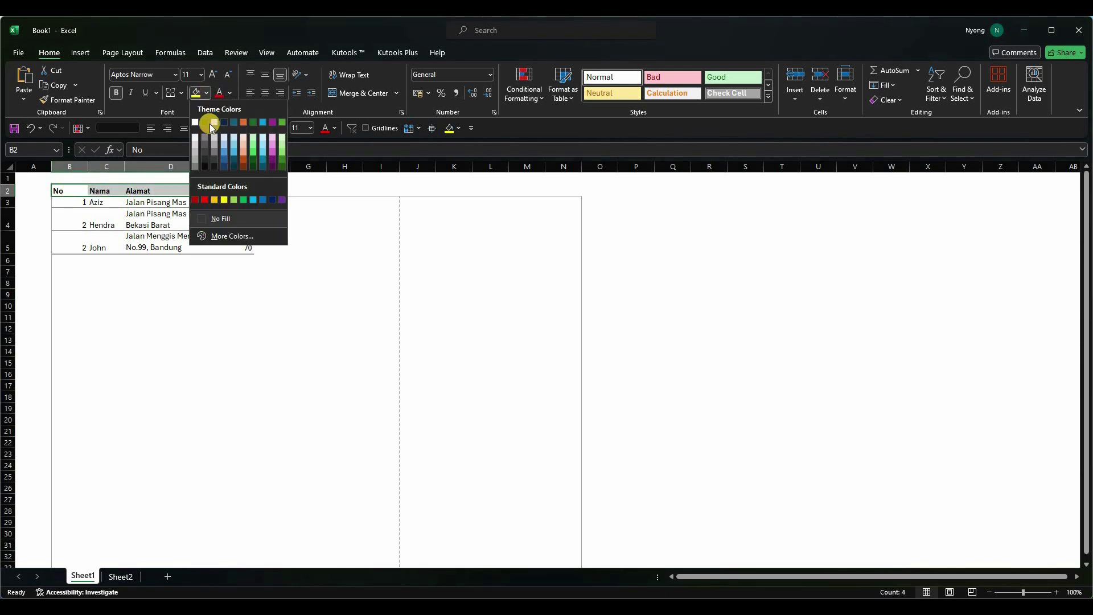
left_click(194, 167)
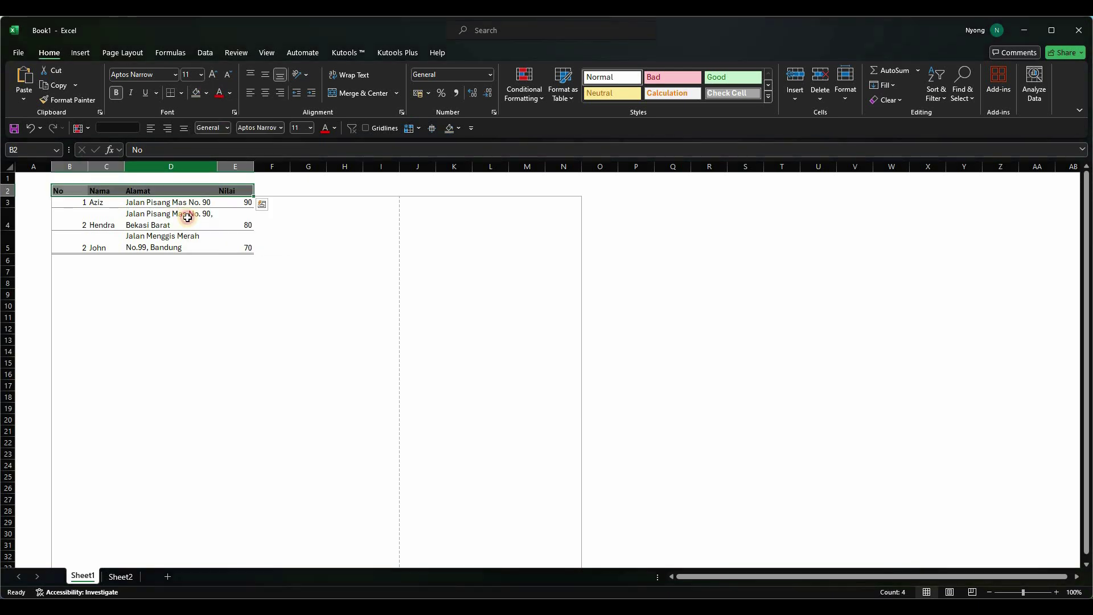
left_click(168, 218)
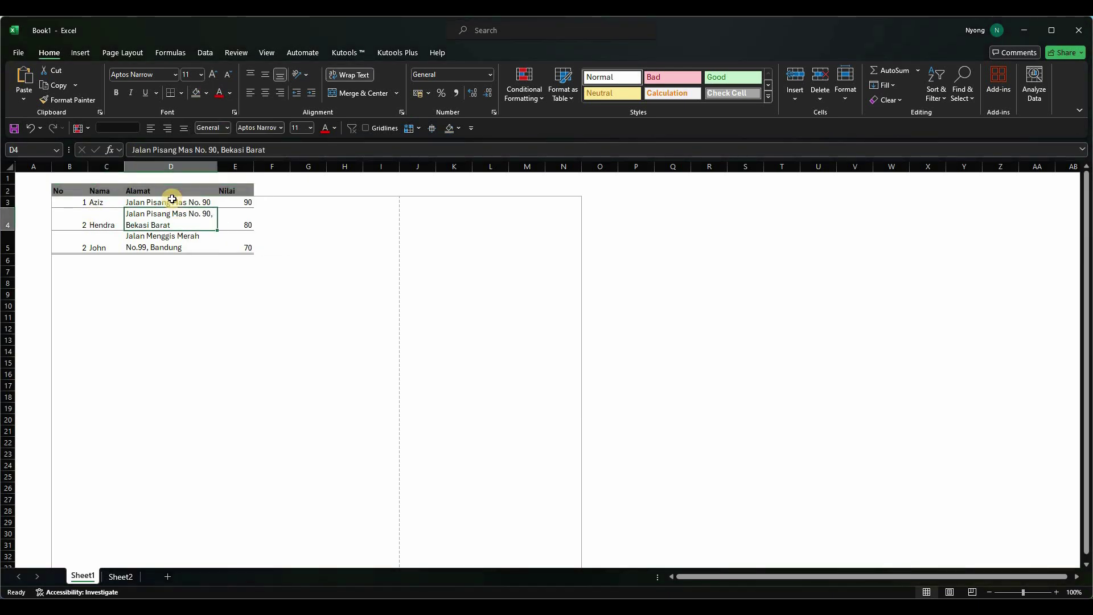
Step: Center the header labels in B2:E2 horizontally
left_click(56, 192)
key("ctrl+b")
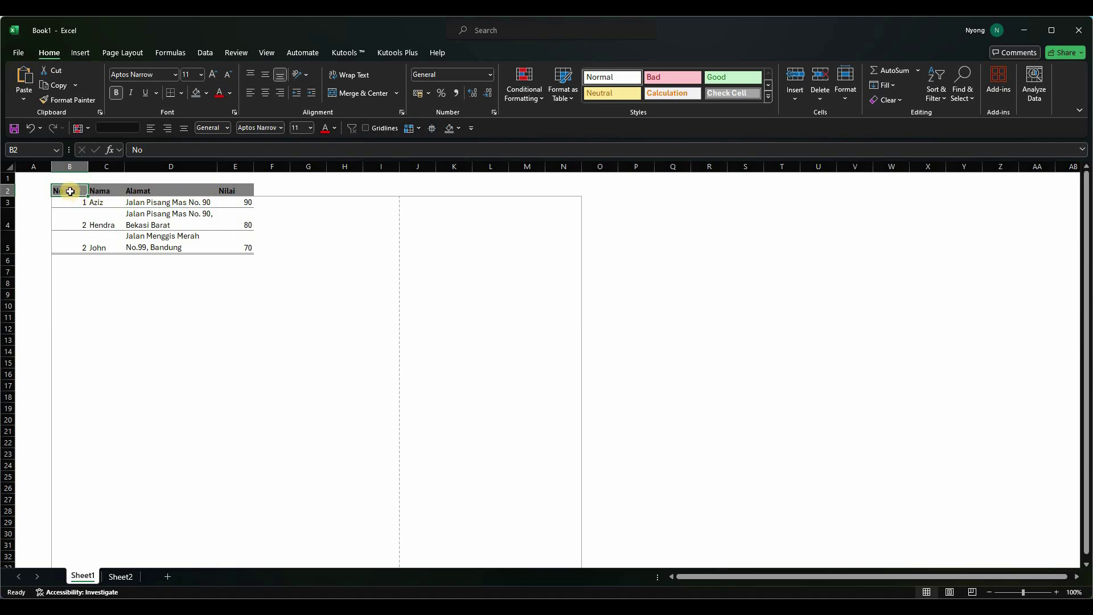
left_click_drag(70, 192, 183, 193)
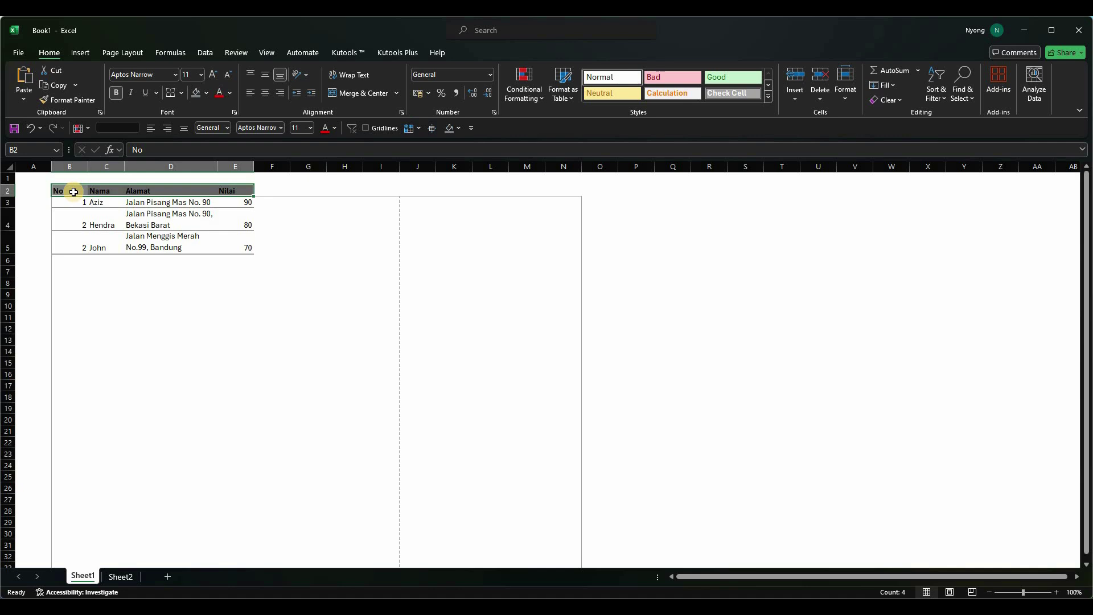
left_click(249, 94)
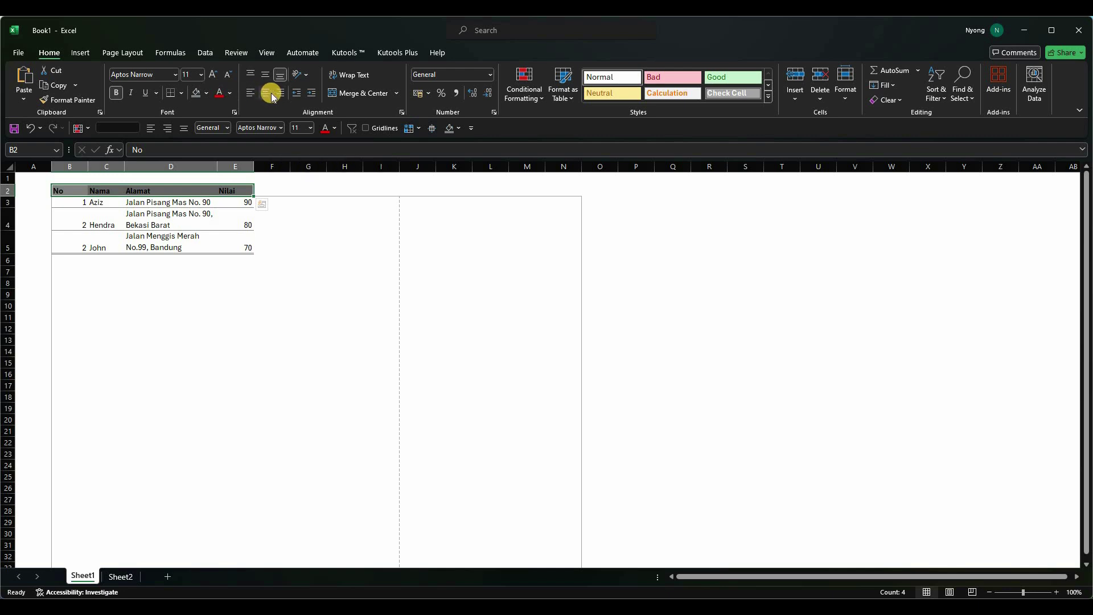
left_click(267, 94)
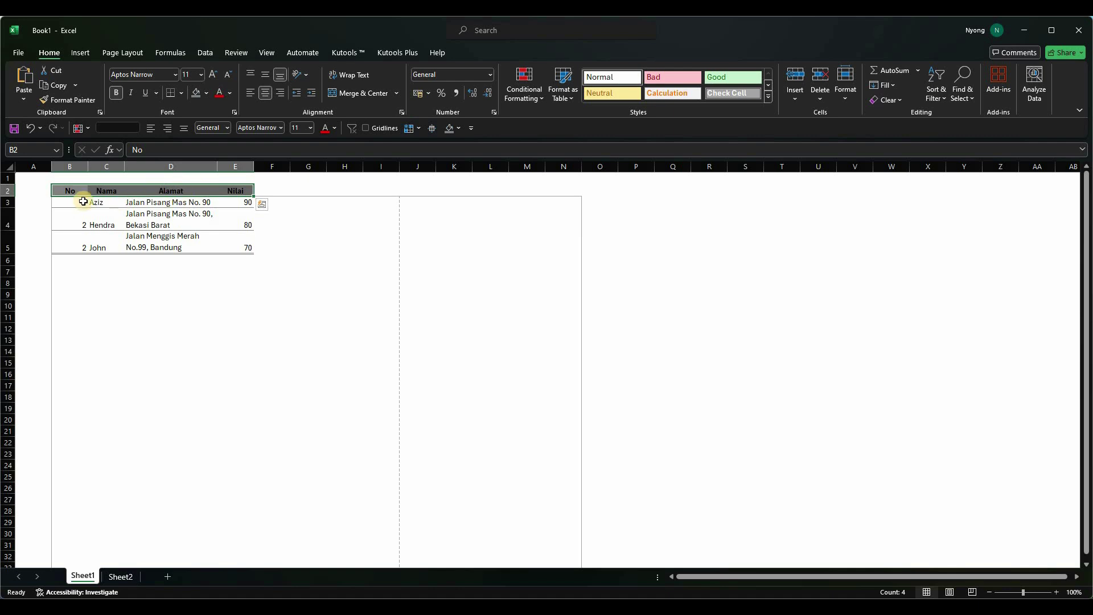
Step: Increase the height of header row 2 to about double and middle-align its labels vertically
left_click_drag(10, 207, 196, 206)
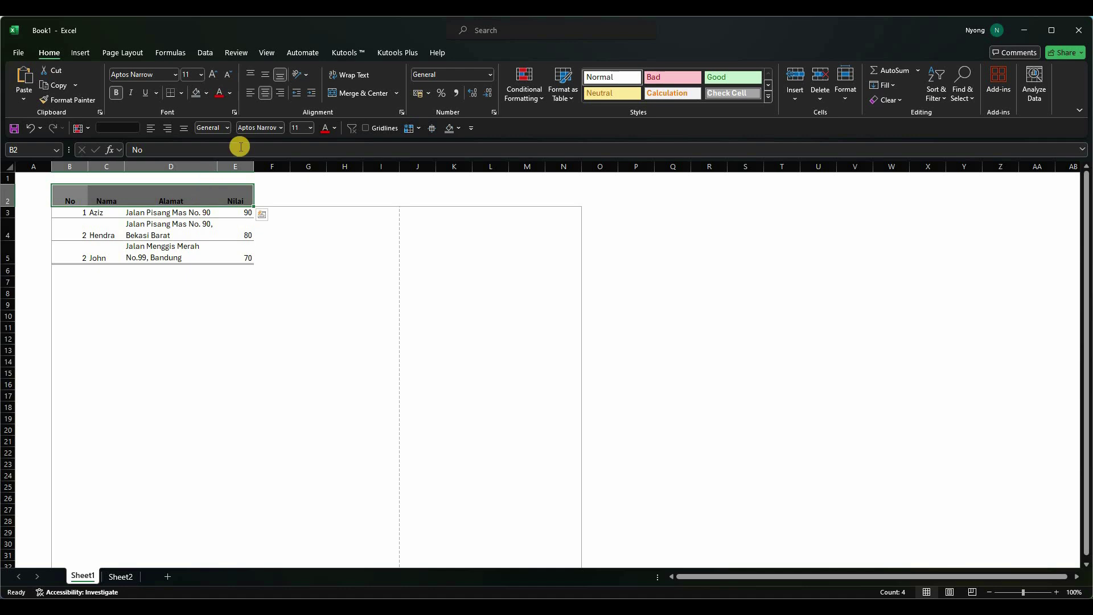
left_click(265, 74)
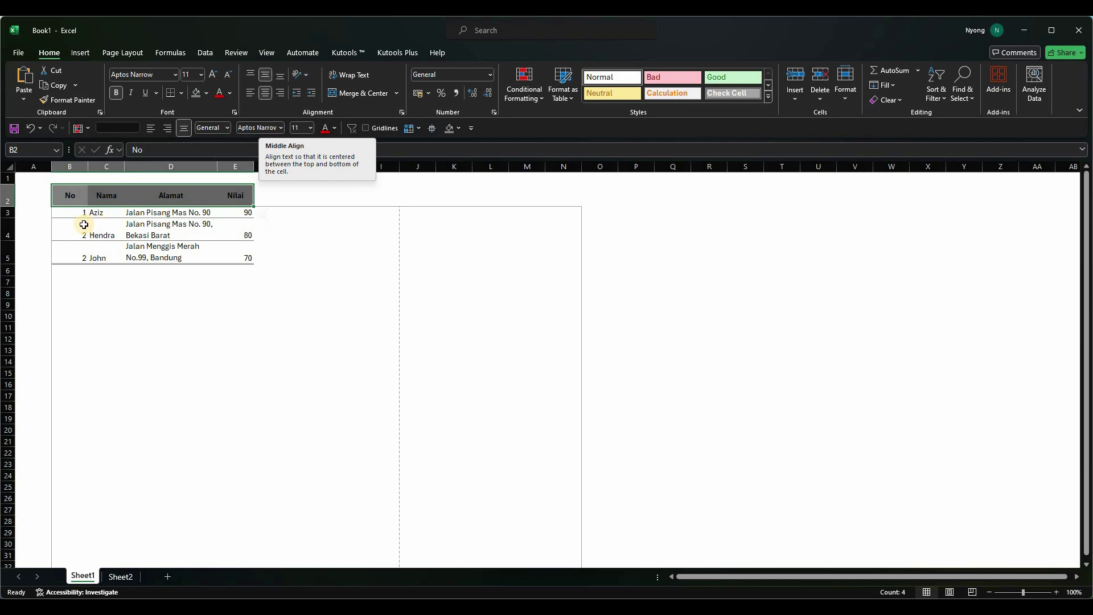
key("Down")
key("Down")
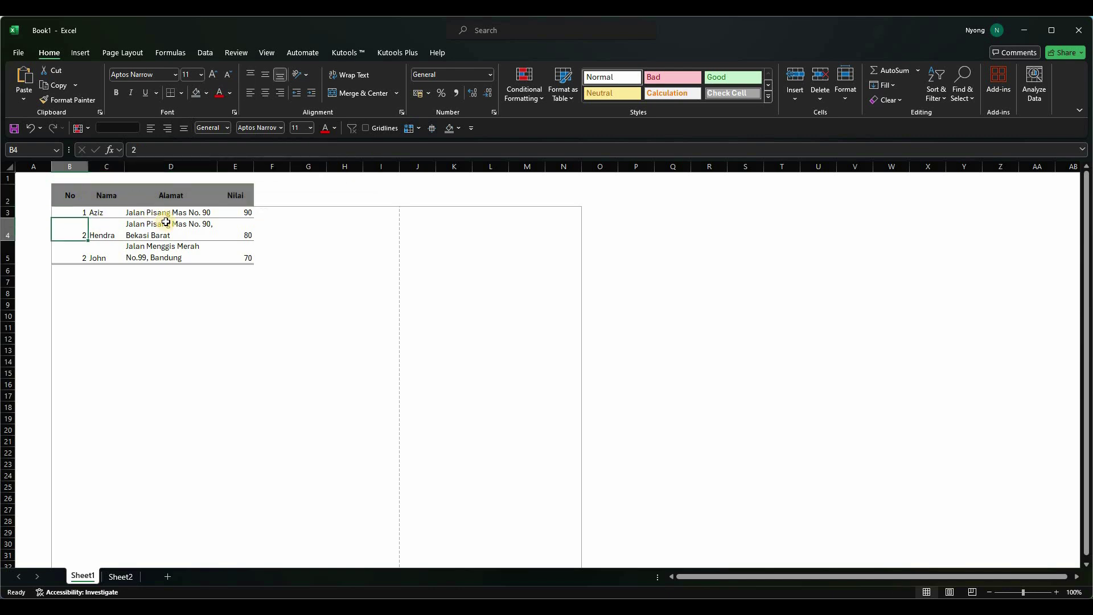
key("Up")
left_click_drag(70, 212, 70, 255)
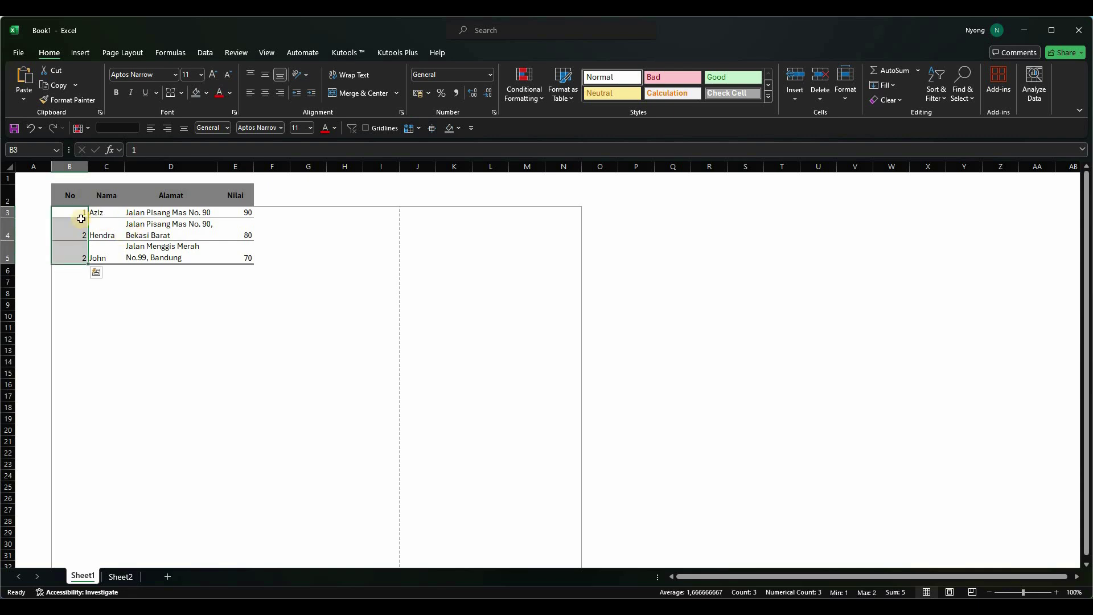
left_click(136, 225)
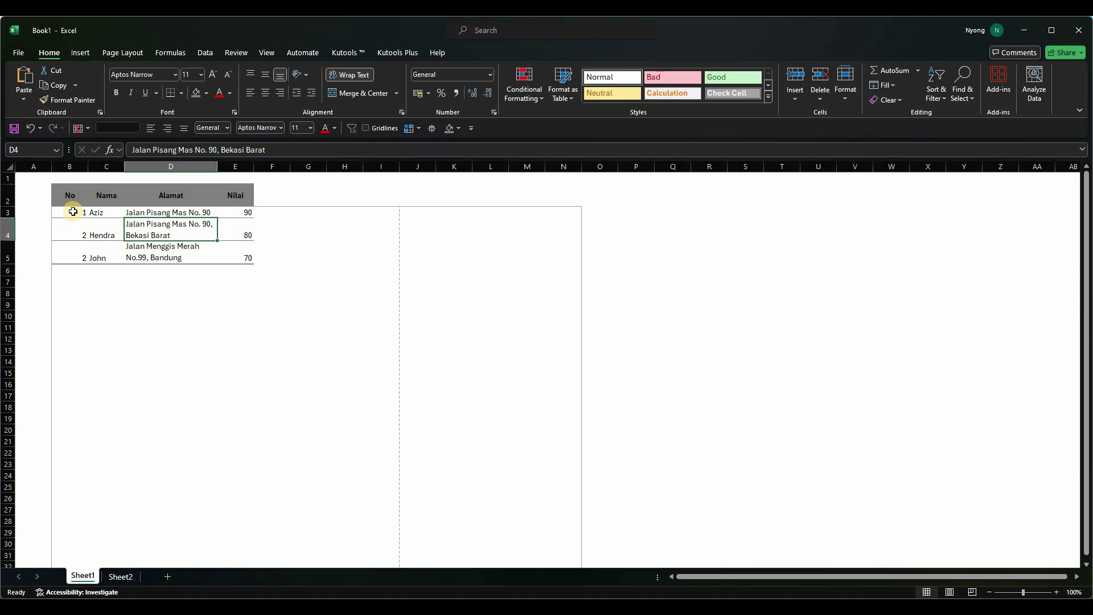
Step: Widen column C to a width of about 15 to give the Nama entries more room
left_click(73, 212)
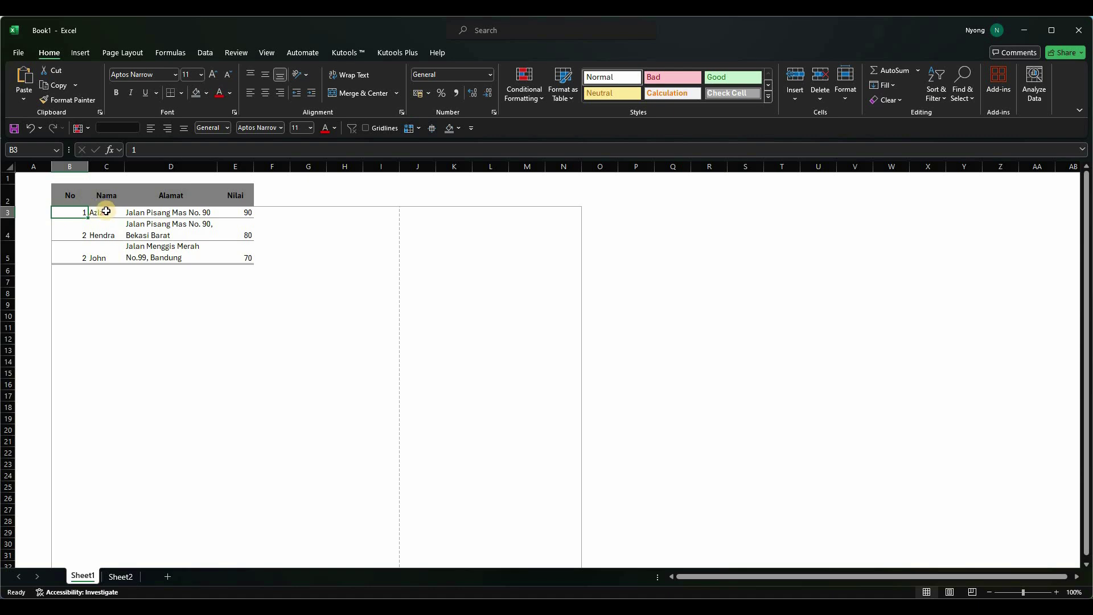
left_click_drag(124, 166, 155, 166)
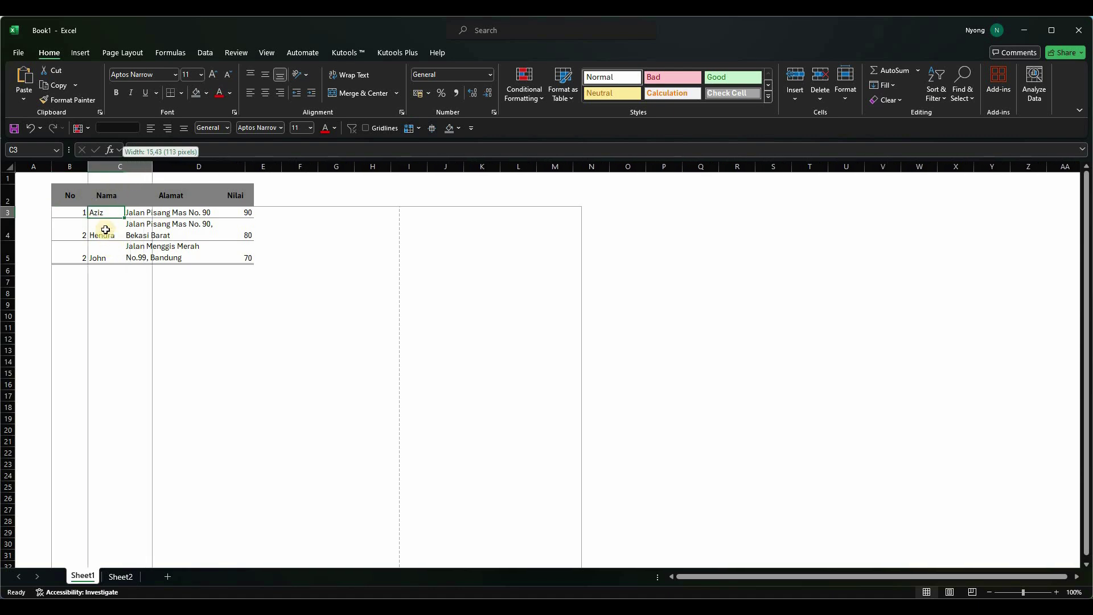
left_click(110, 213)
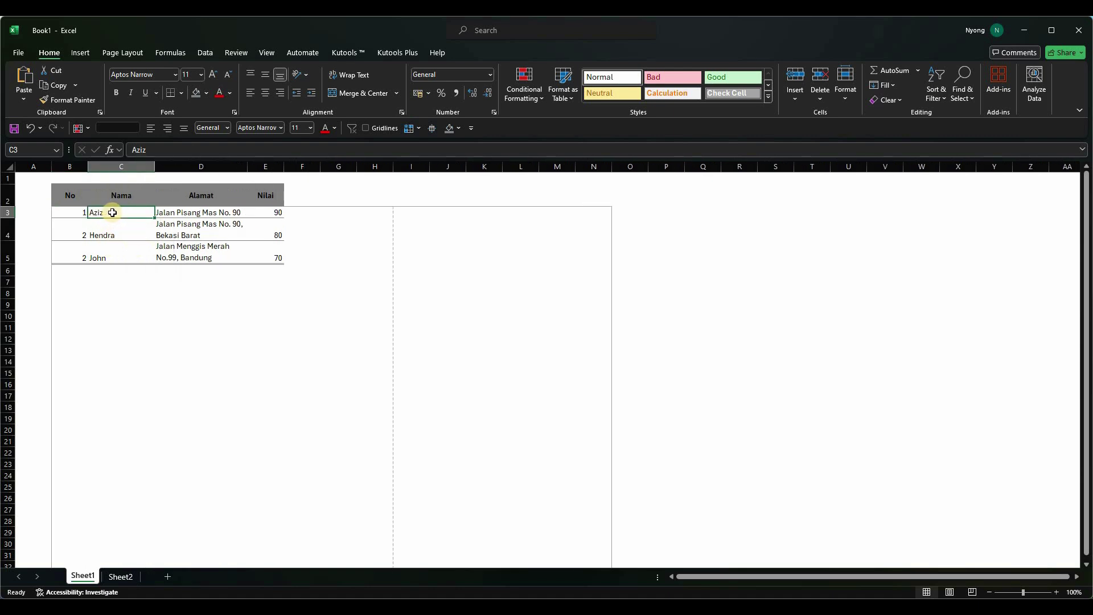
left_click_drag(114, 214, 115, 257)
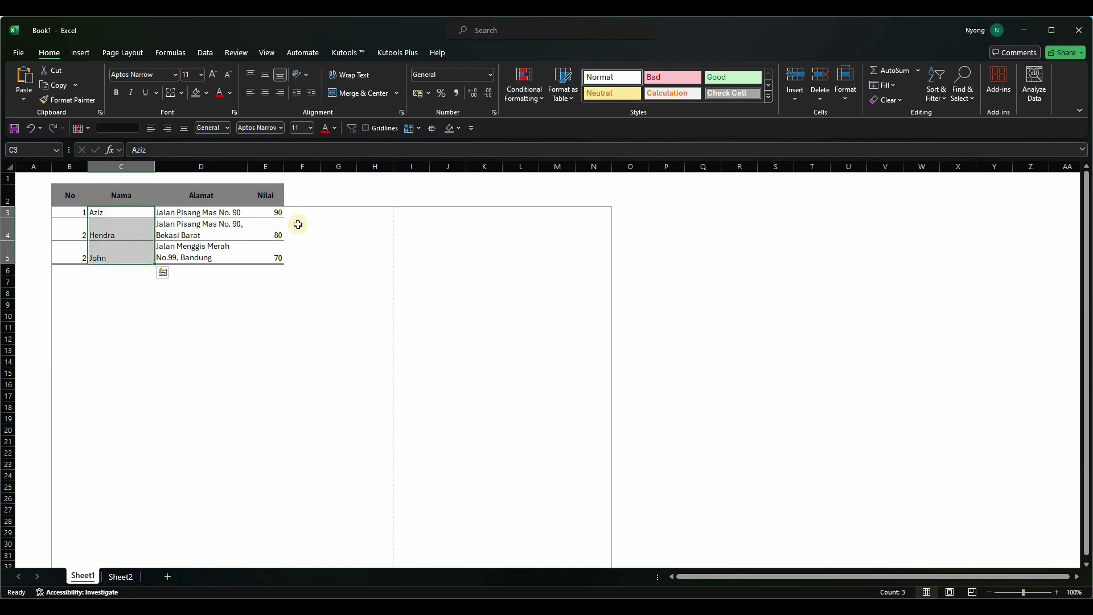
Step: Turn the number 1 in cell B3 into text by putting an apostrophe in front of it
left_click(99, 212)
left_click(108, 229)
left_click(100, 212)
key("Left")
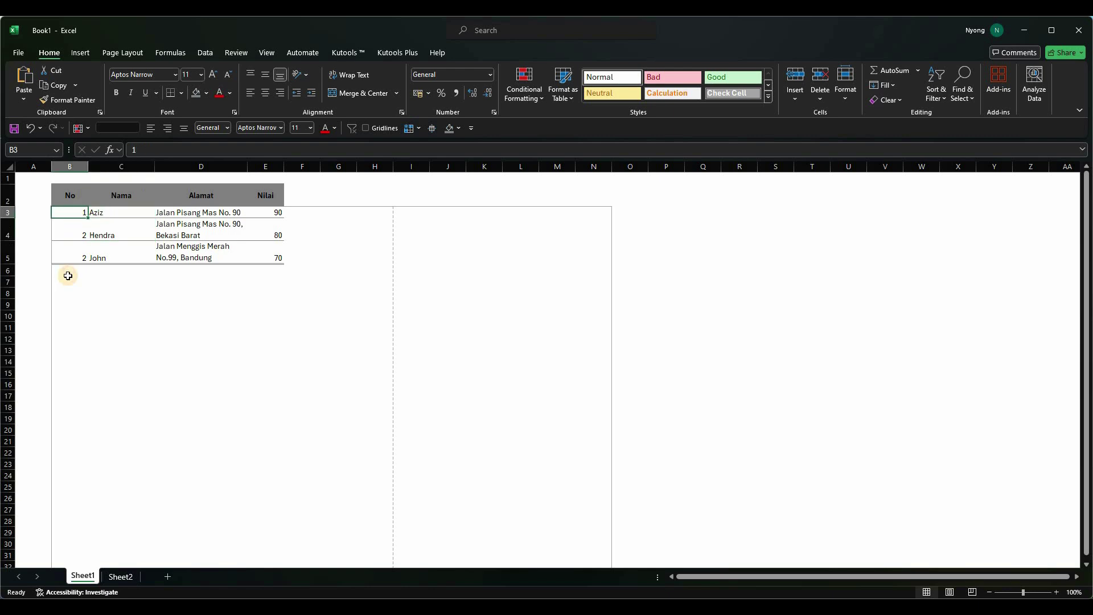
key("F2")
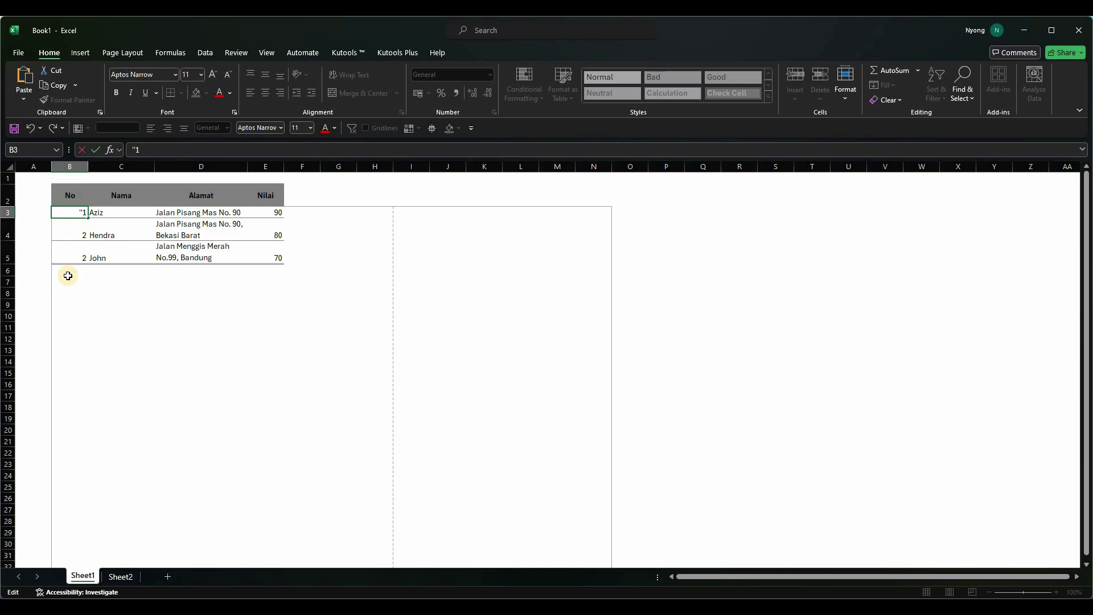
key("Return")
key("Up")
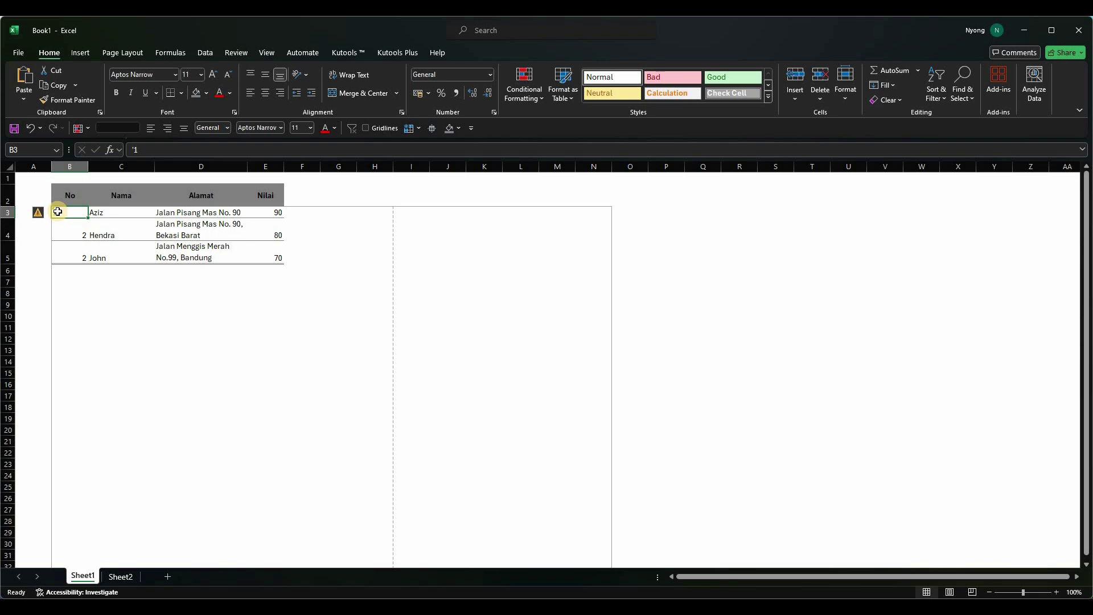
Step: Check the apostrophe entry in cell B3 and convert it to a number using the cell's error options
left_click(78, 234)
left_click(64, 213)
key("Return")
left_click(68, 212)
double_click(68, 213)
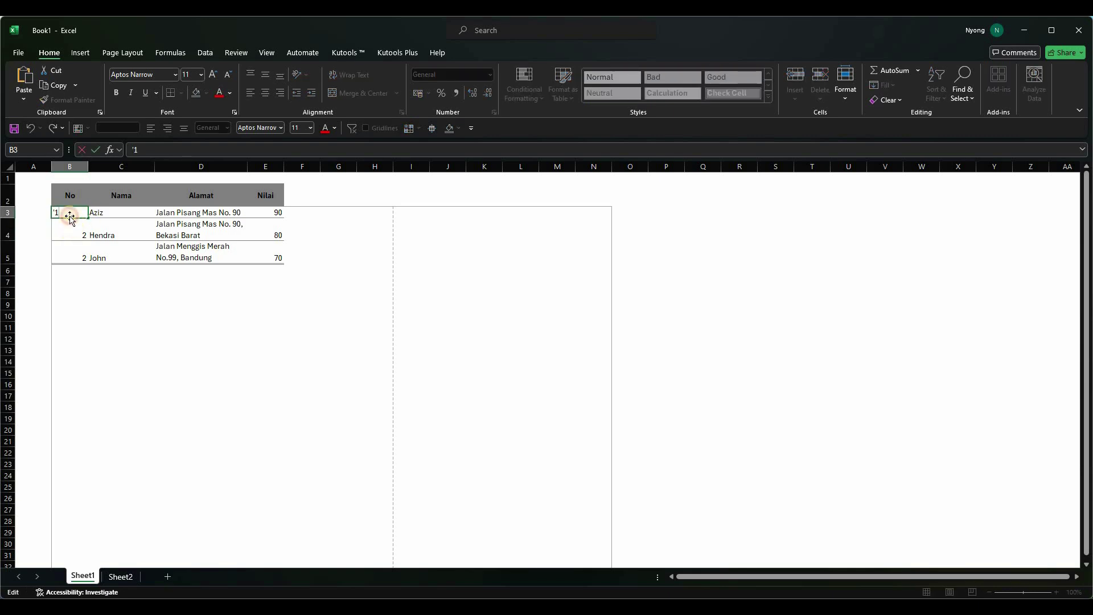
key("Escape")
mouse_move(36, 216)
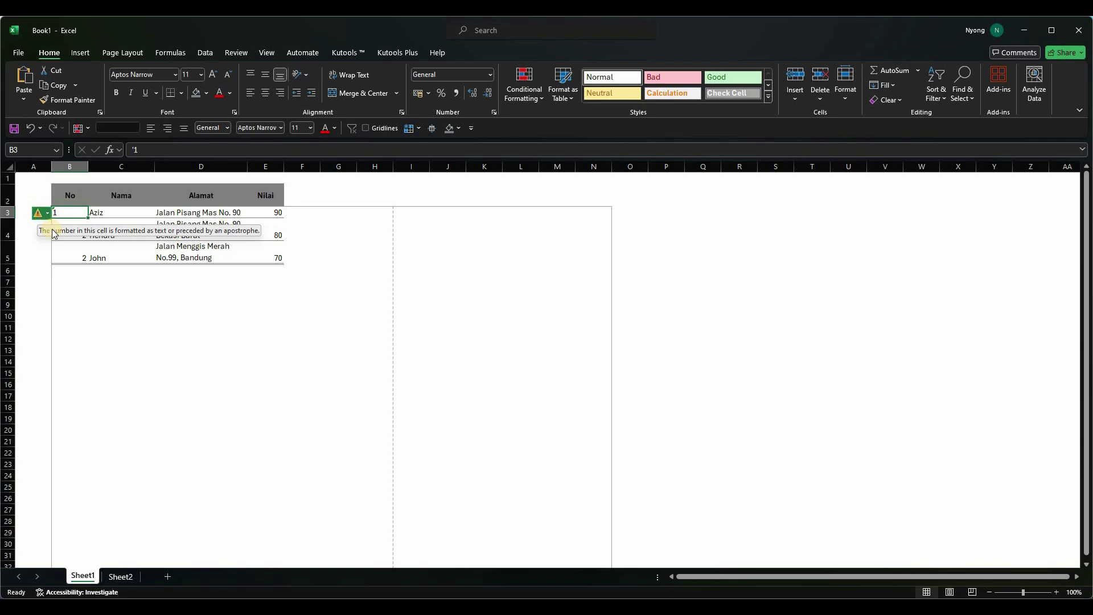
left_click(45, 214)
left_click(65, 244)
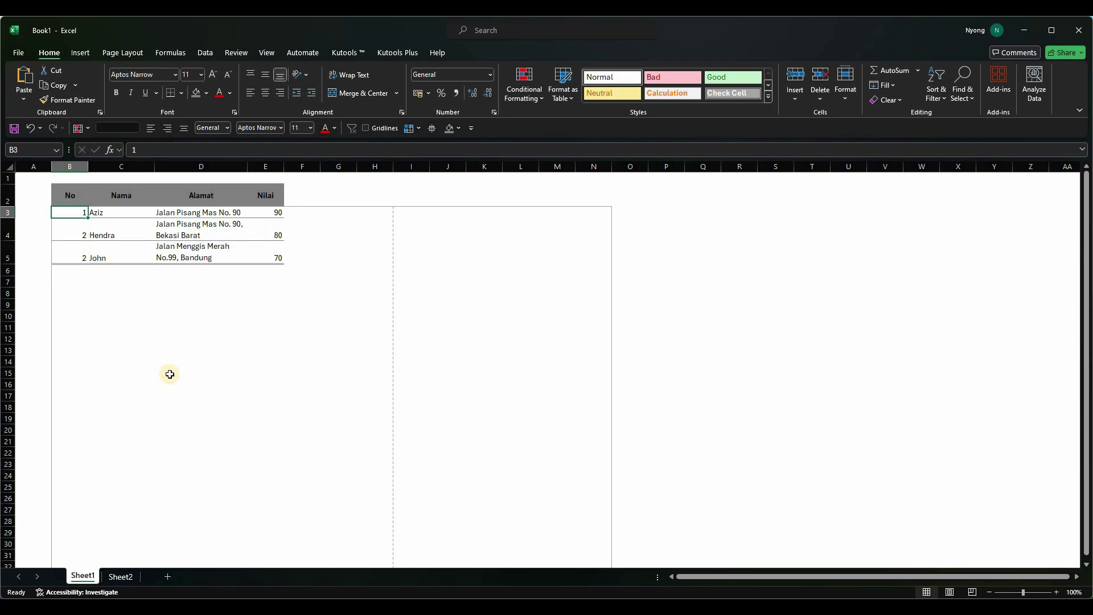
Step: Examine the scores in the Nilai column, cells E3:E5
left_click(269, 214)
key("shift+Down")
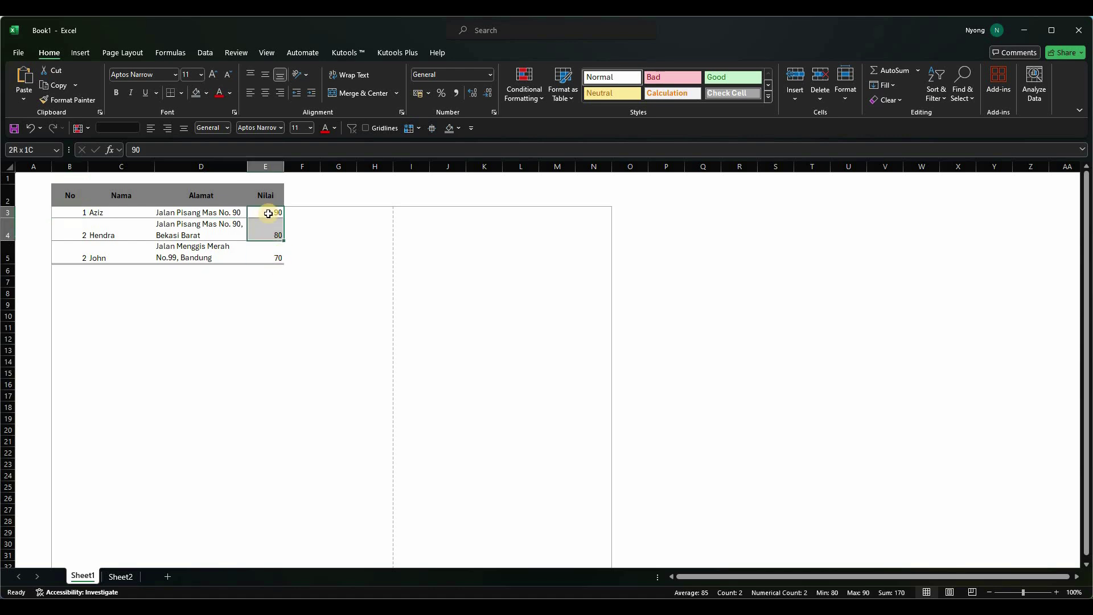
key("shift+Down")
key("shift+Down")
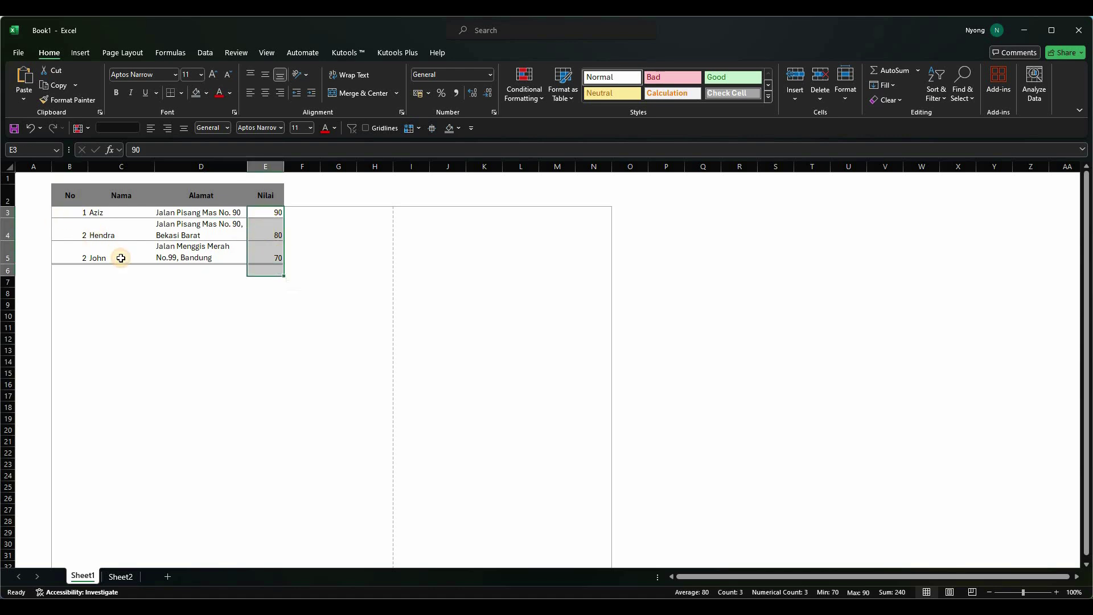
key("ctrl+Left")
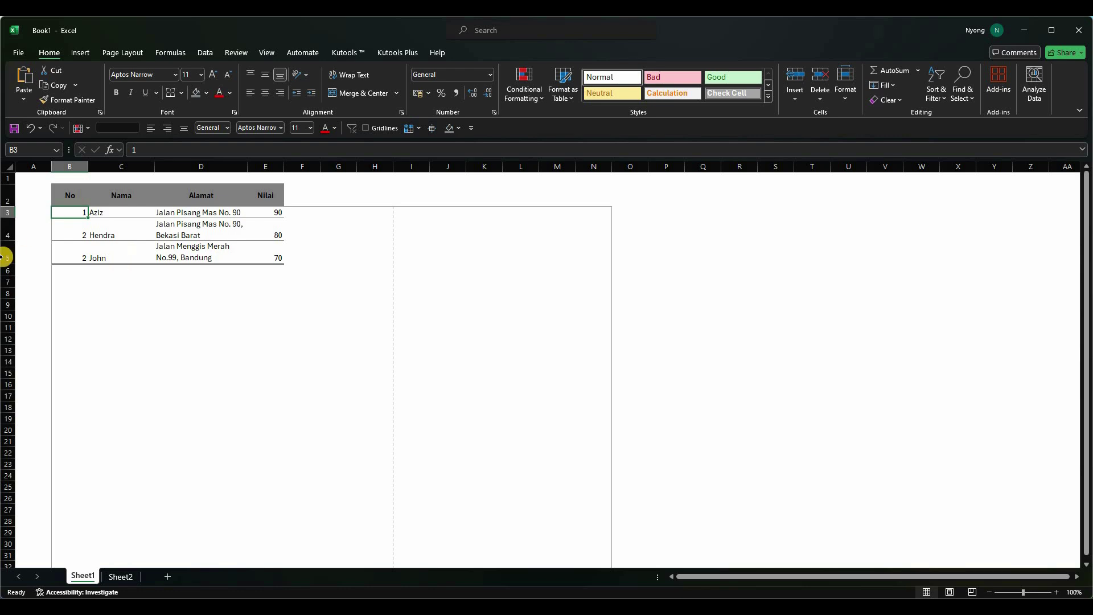
left_click_drag(269, 211, 268, 245)
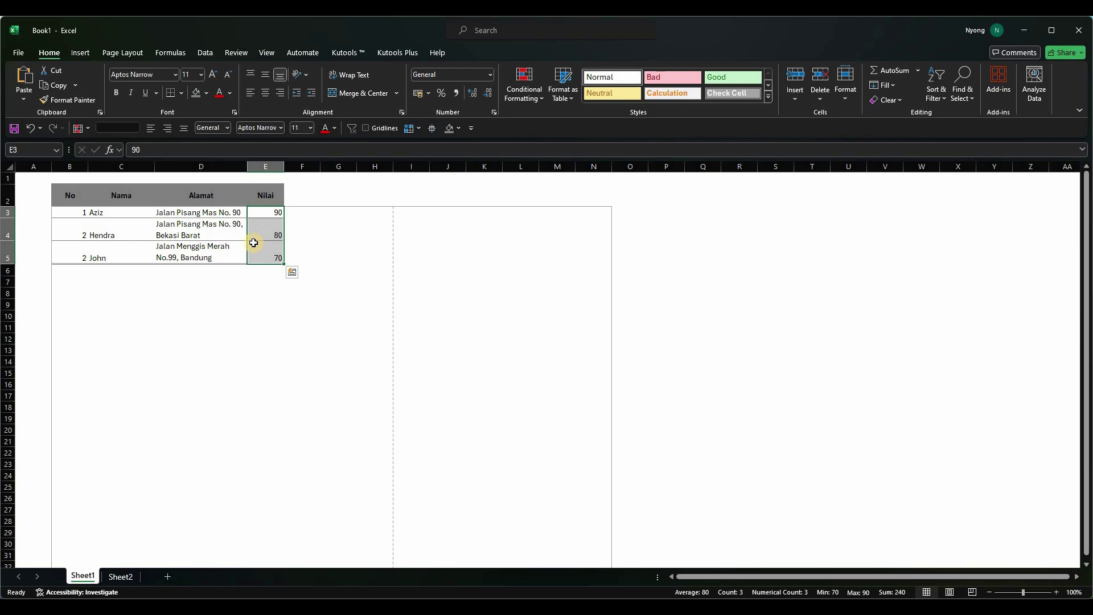
key("ctrl+1")
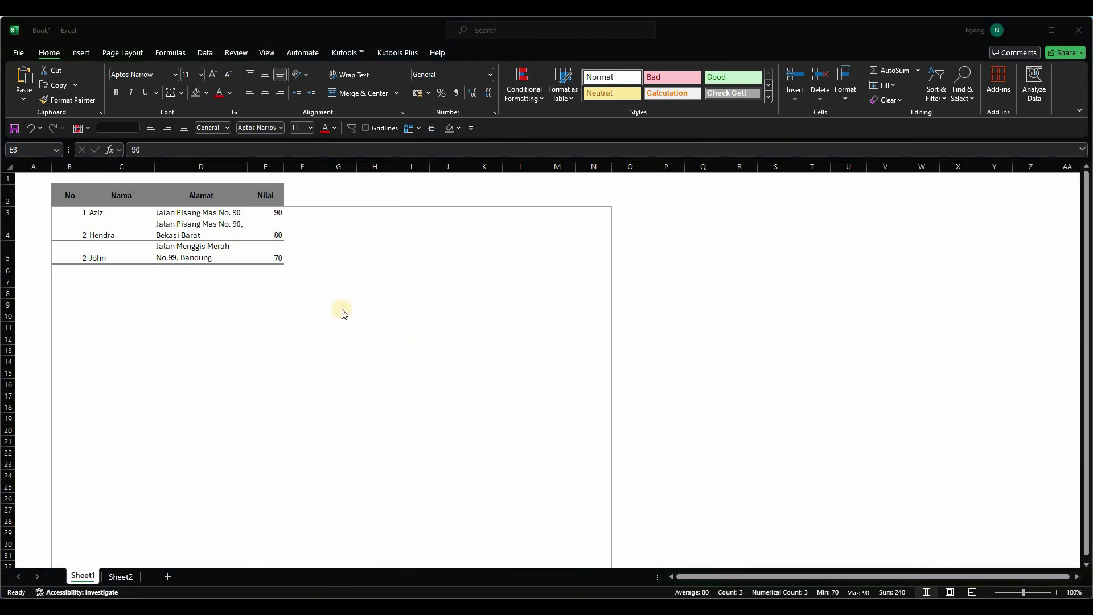
key("Return")
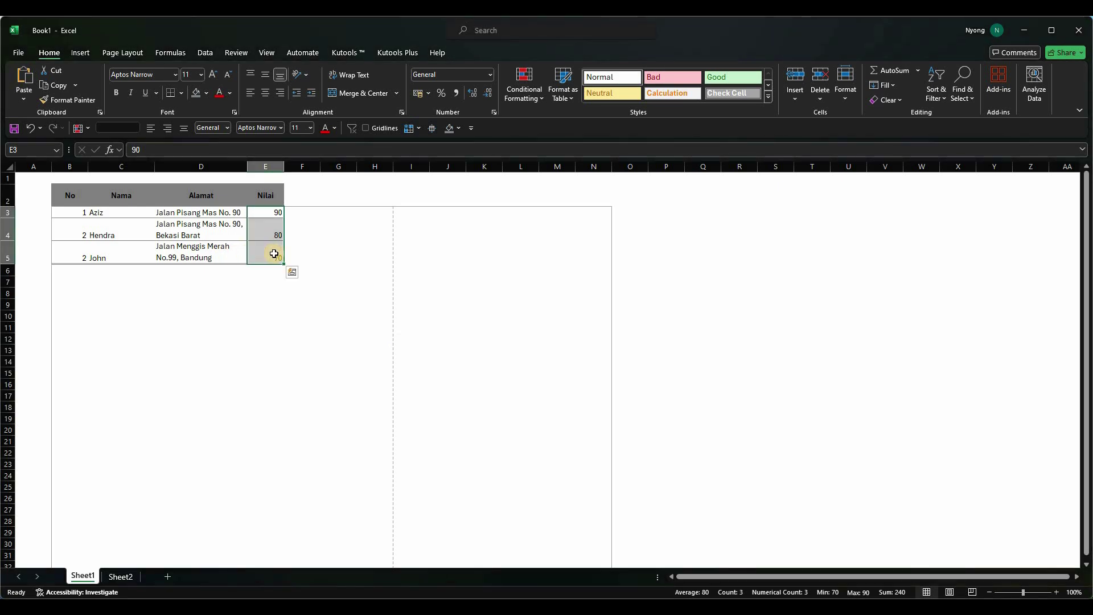
key("Down")
key("Down")
key("Down")
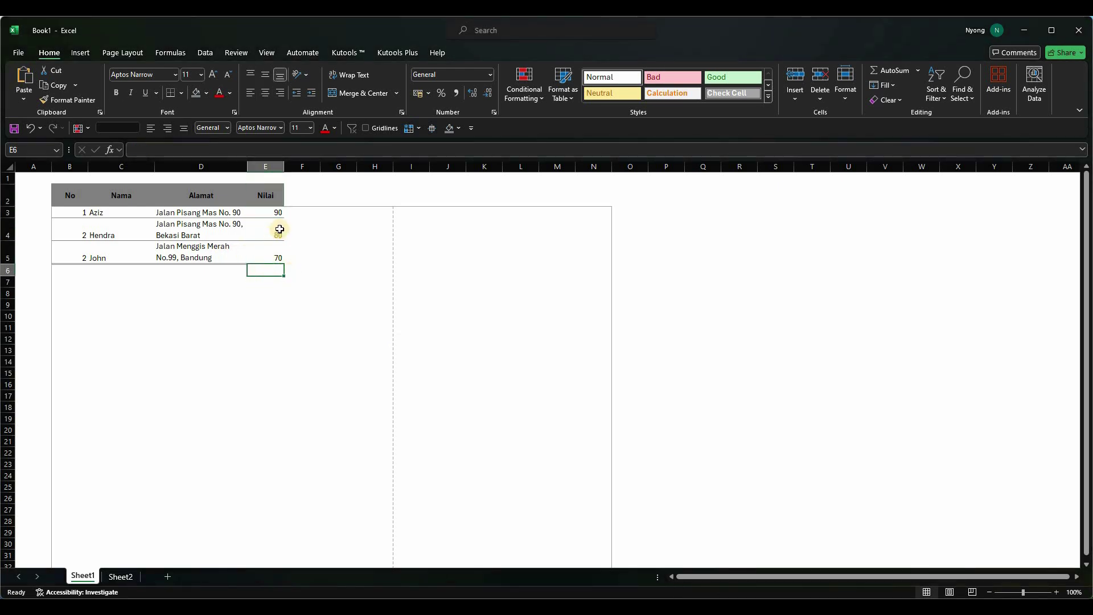
key("Up")
key("Up")
key("Up")
left_click_drag(272, 259, 273, 271)
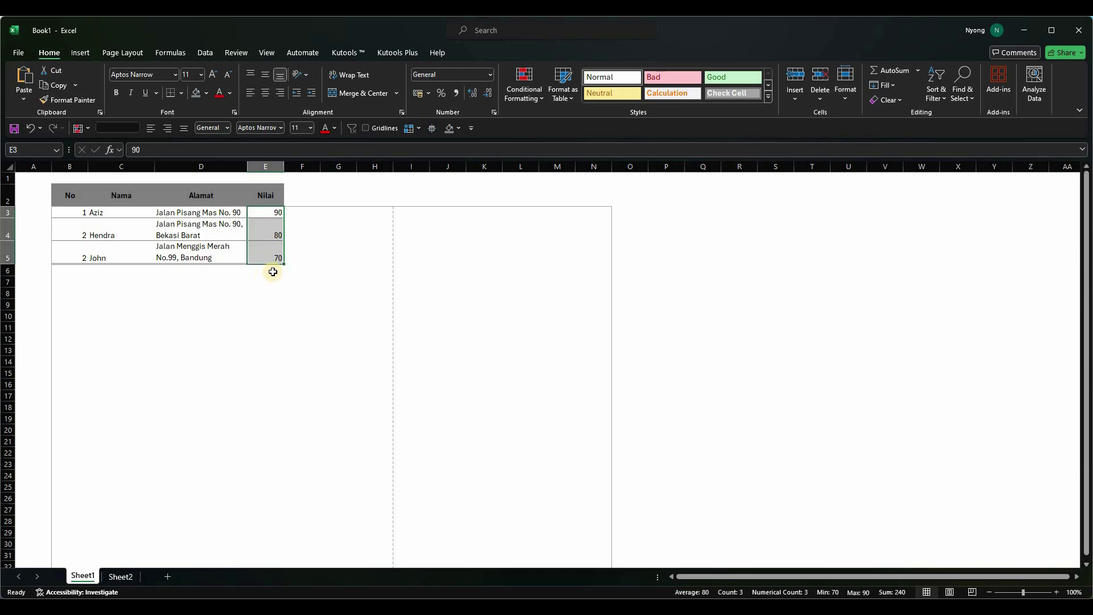
Step: Calculate the average of the scores E3:E5 in cell E6 with the AVERAGE function
left_click(274, 271)
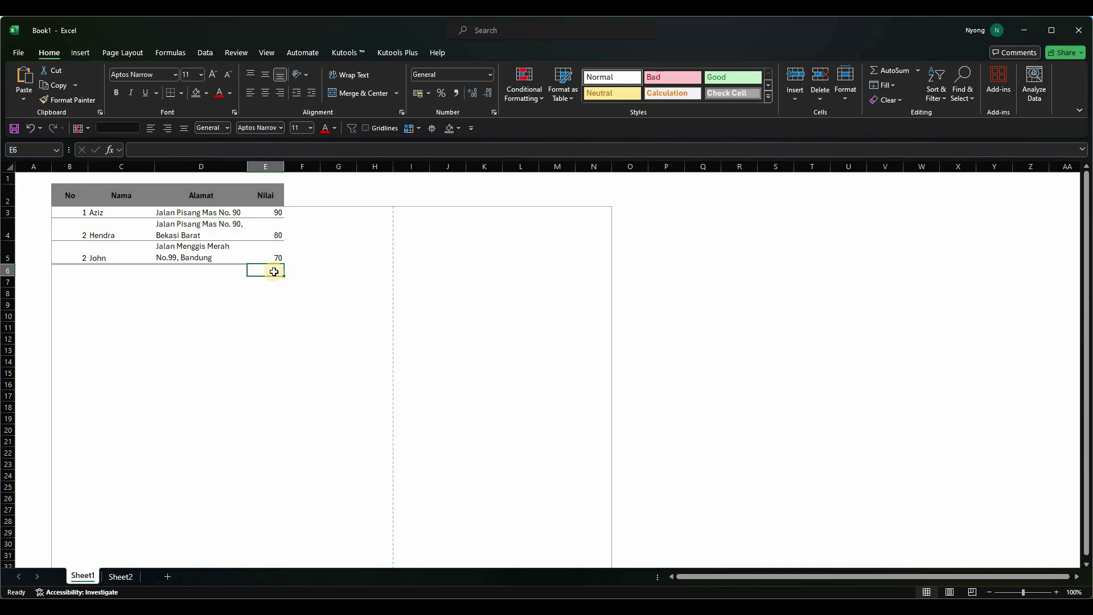
type("=")
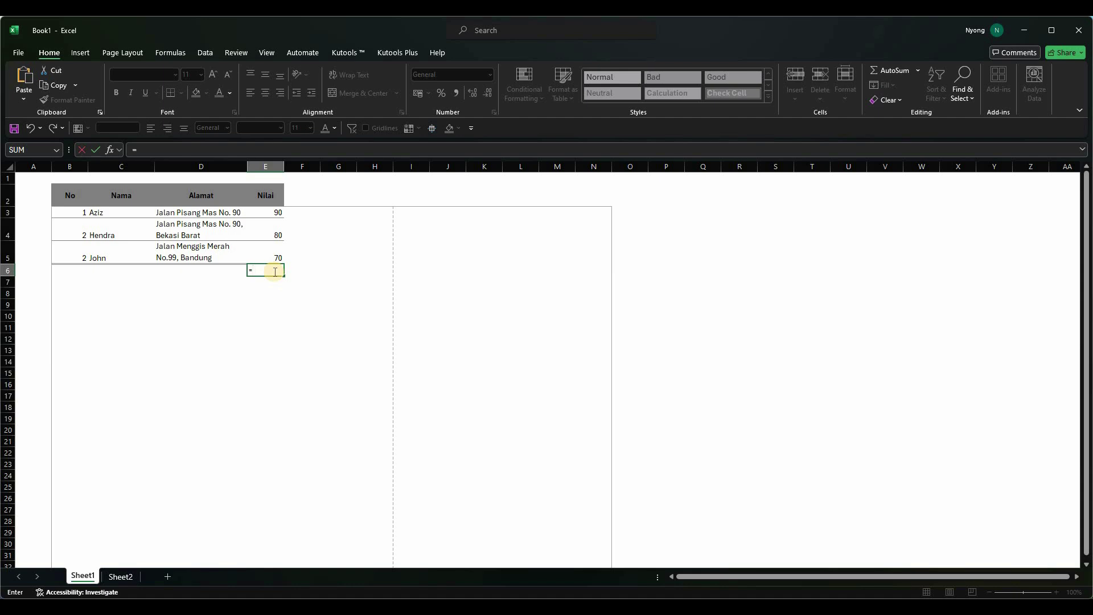
type("a")
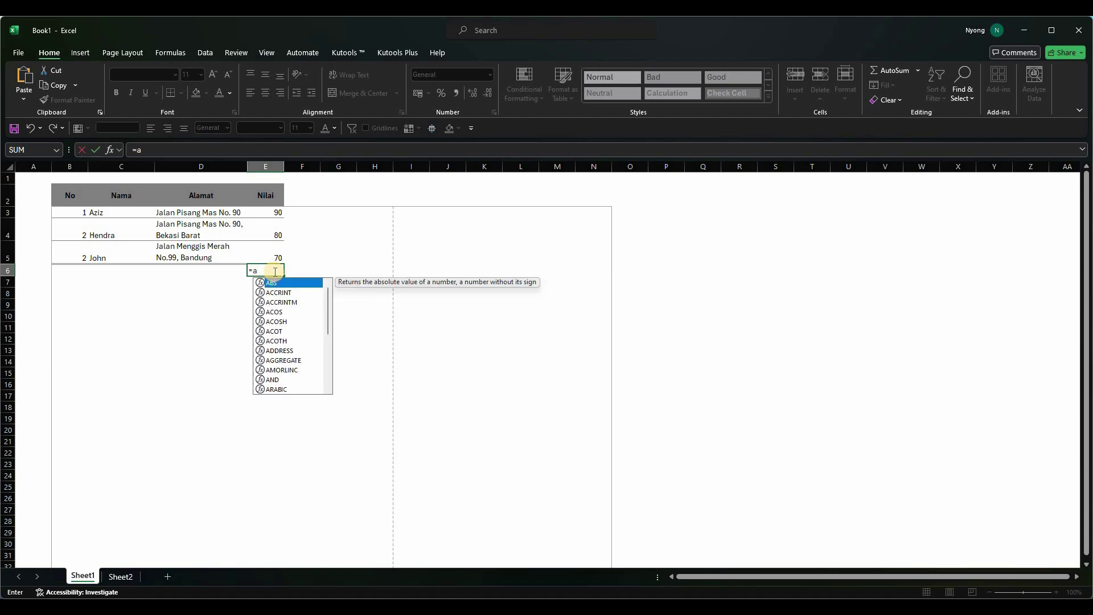
type("ve")
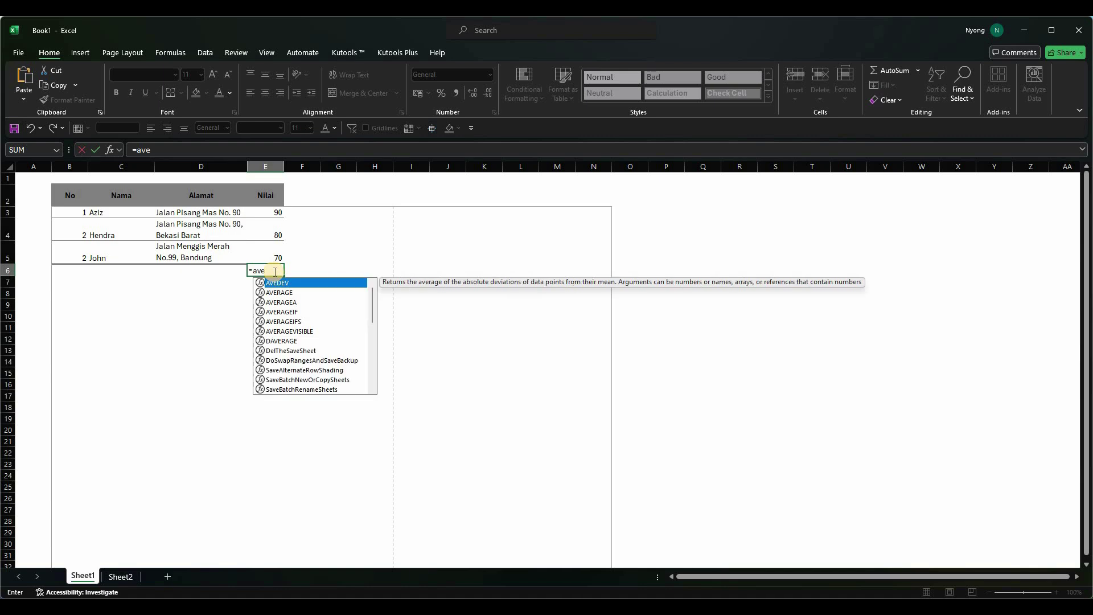
key("Down")
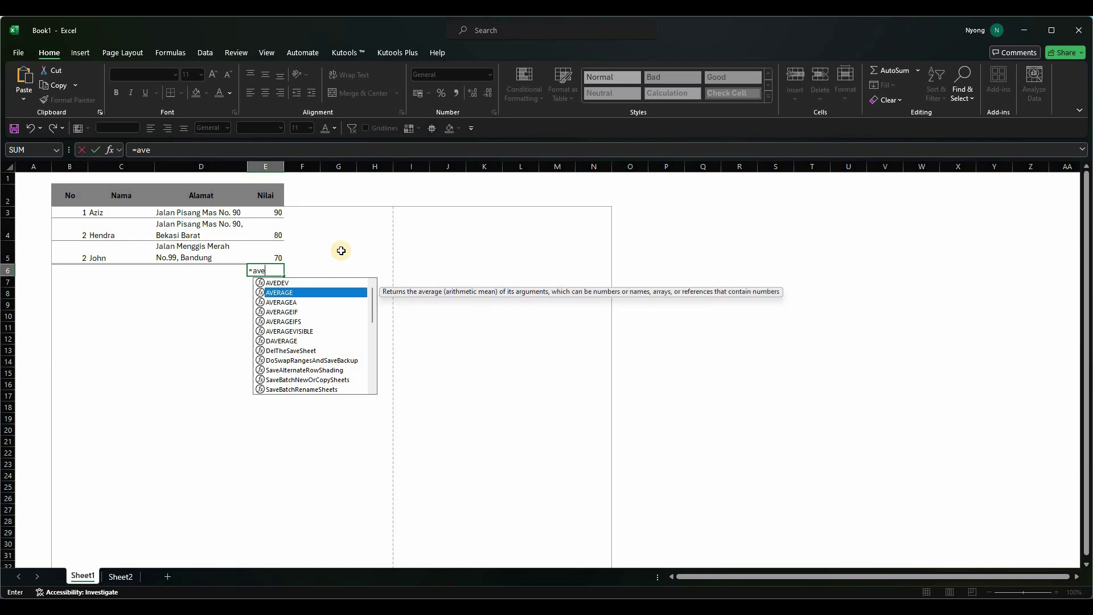
key("Down")
key("Up")
key("Down")
key("Up")
key("Down")
key("Up")
key("Tab")
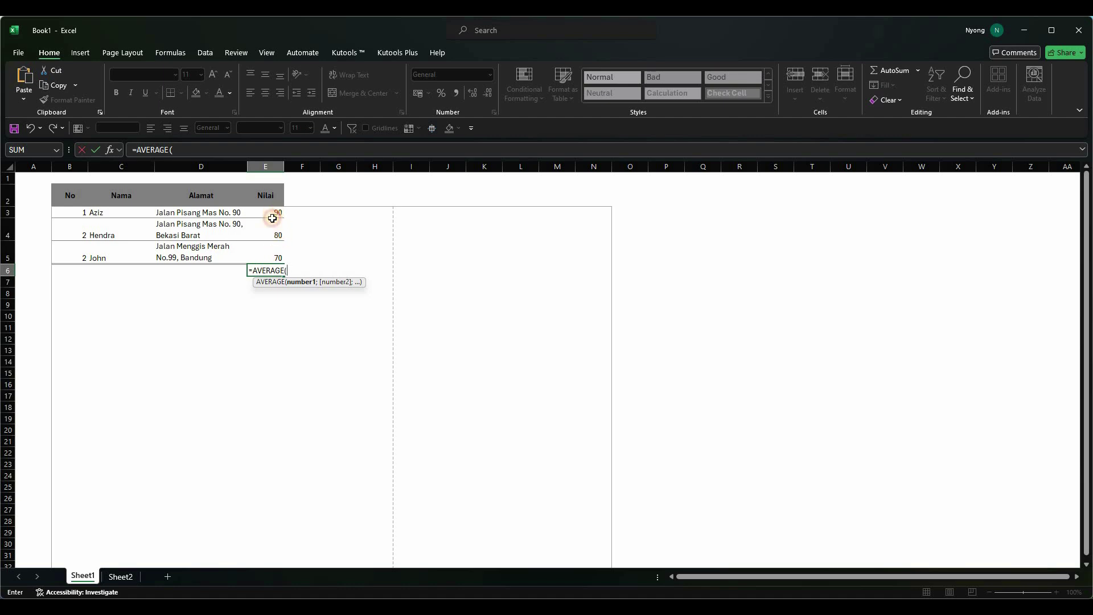
left_click_drag(267, 213, 269, 252)
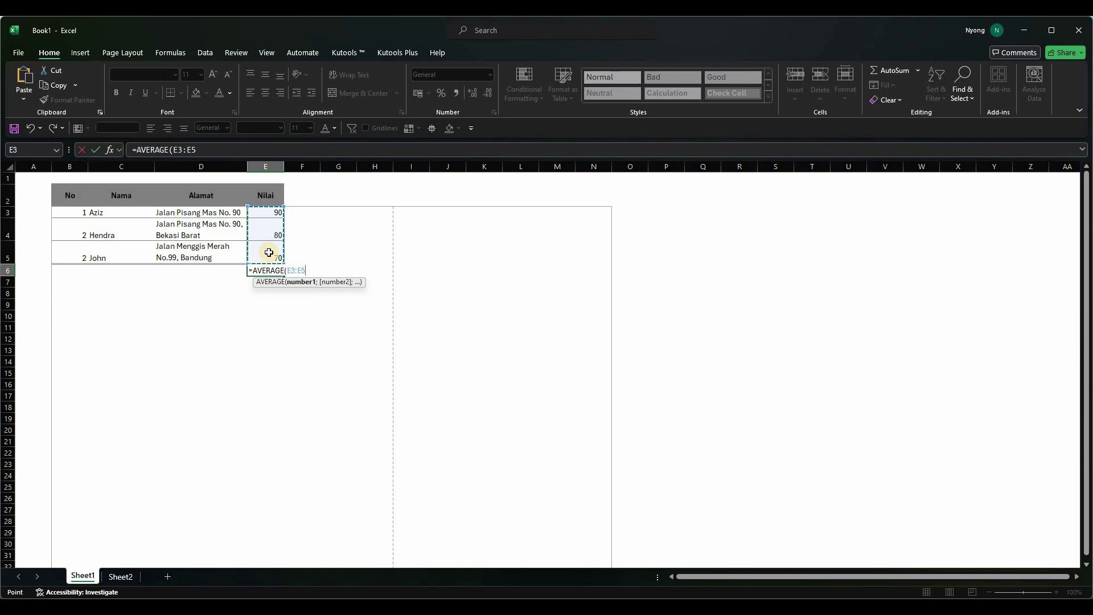
key("Return")
Step: Label the average with Rata-rata in cell D6
key("Up")
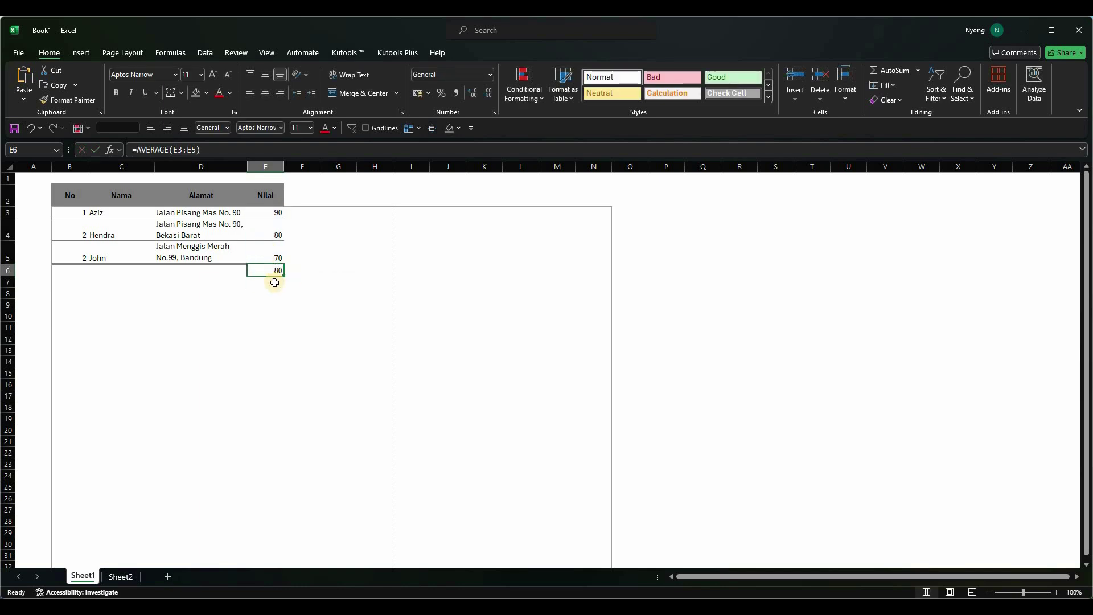
key("Left")
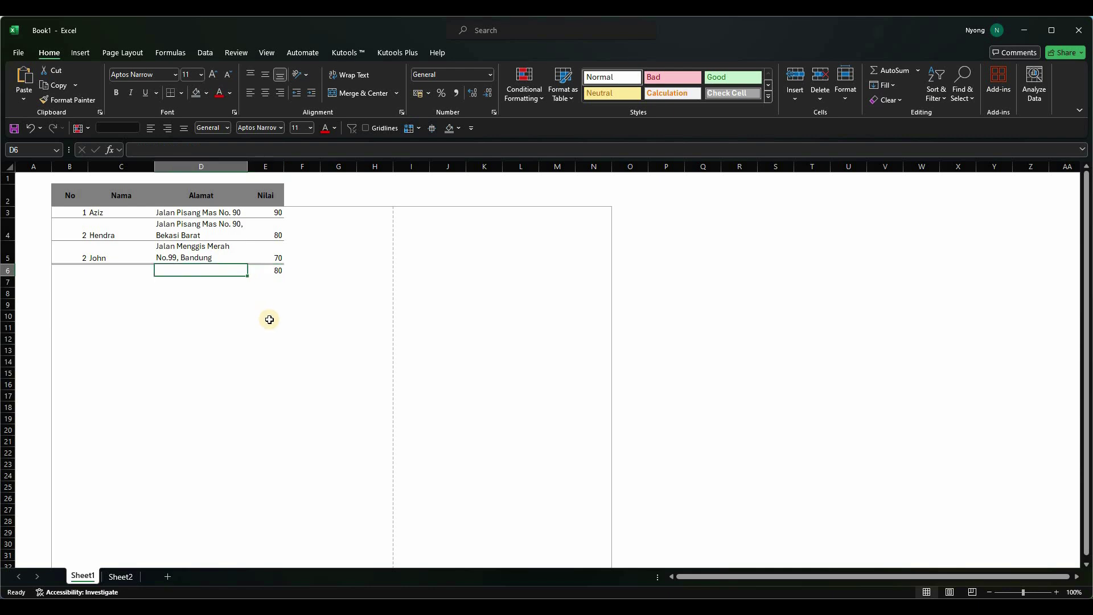
type("Rata-rata")
key("Tab")
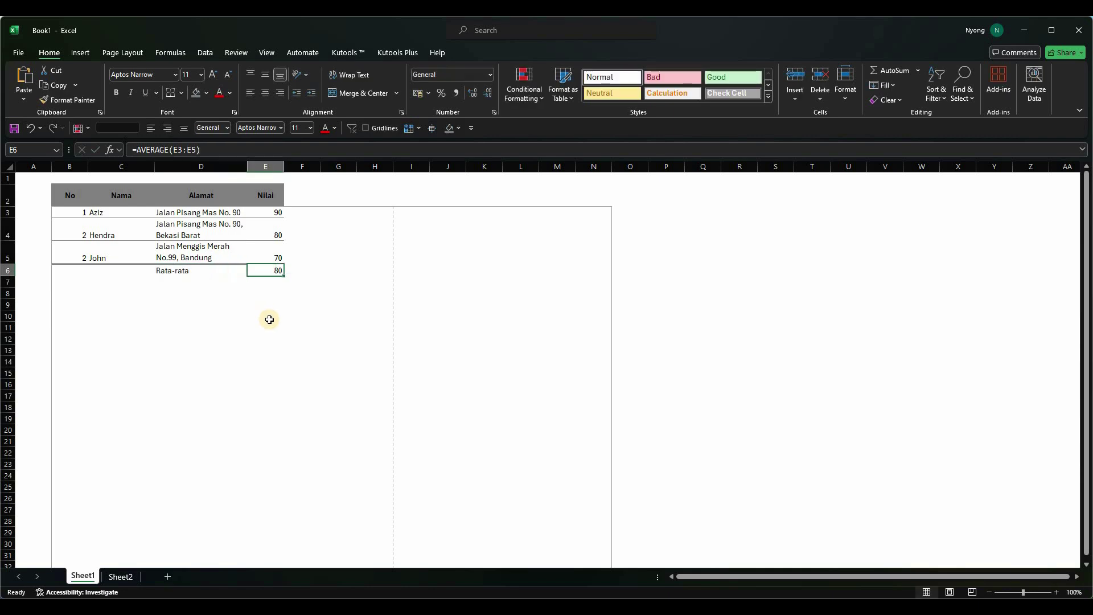
key("Up")
key("Up")
key("Up")
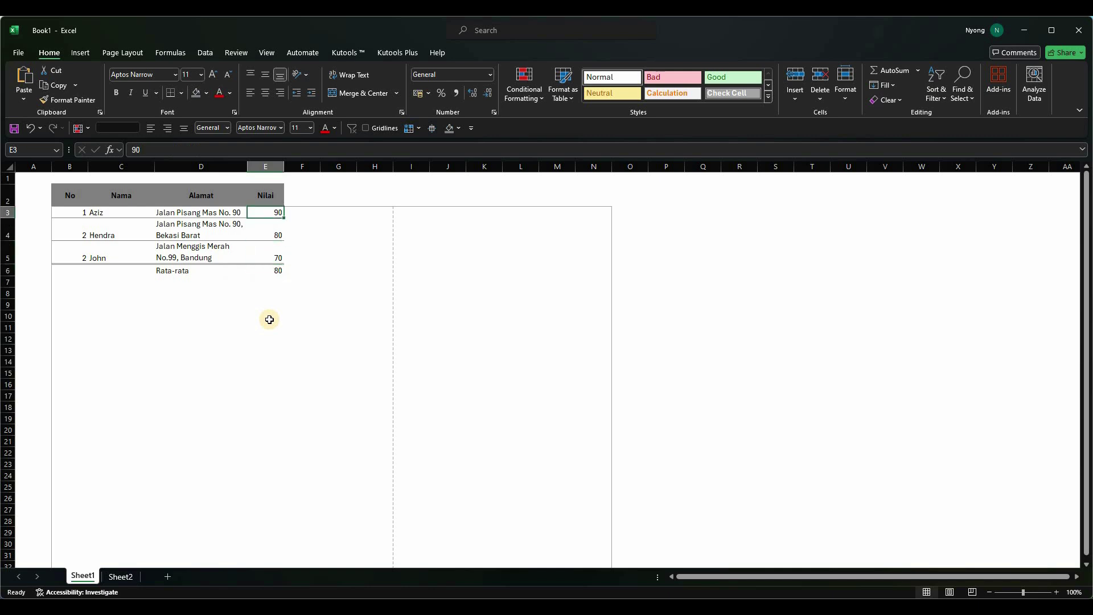
key("Down")
key("Up")
key("Down")
key("Down")
key("Down")
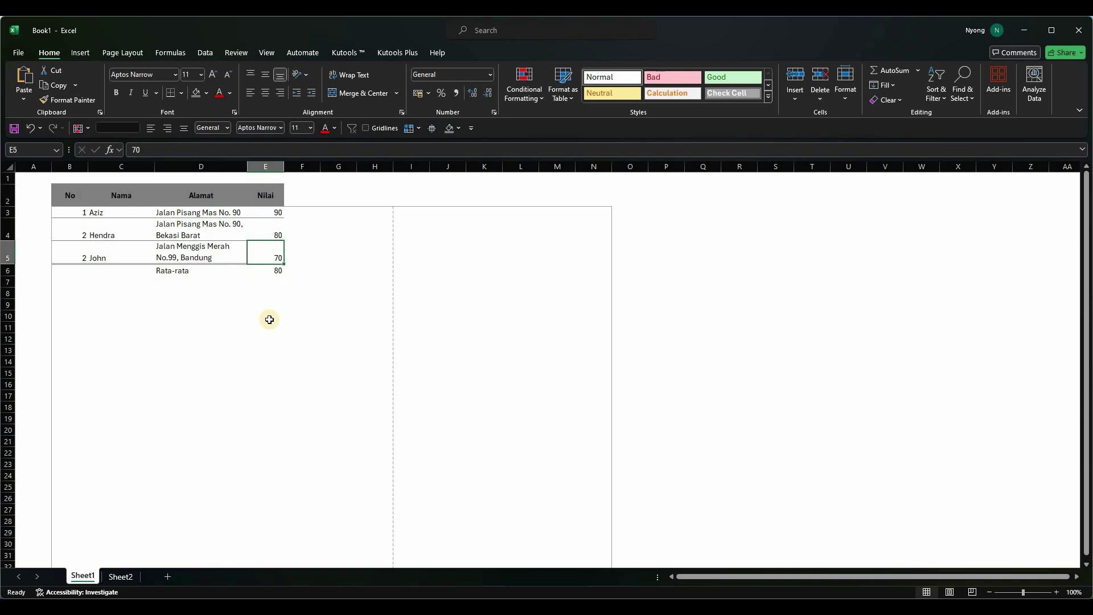
key("Down")
key("Up")
Step: Make the Rata-rata label and its value in D6:E6 bold
key("Left")
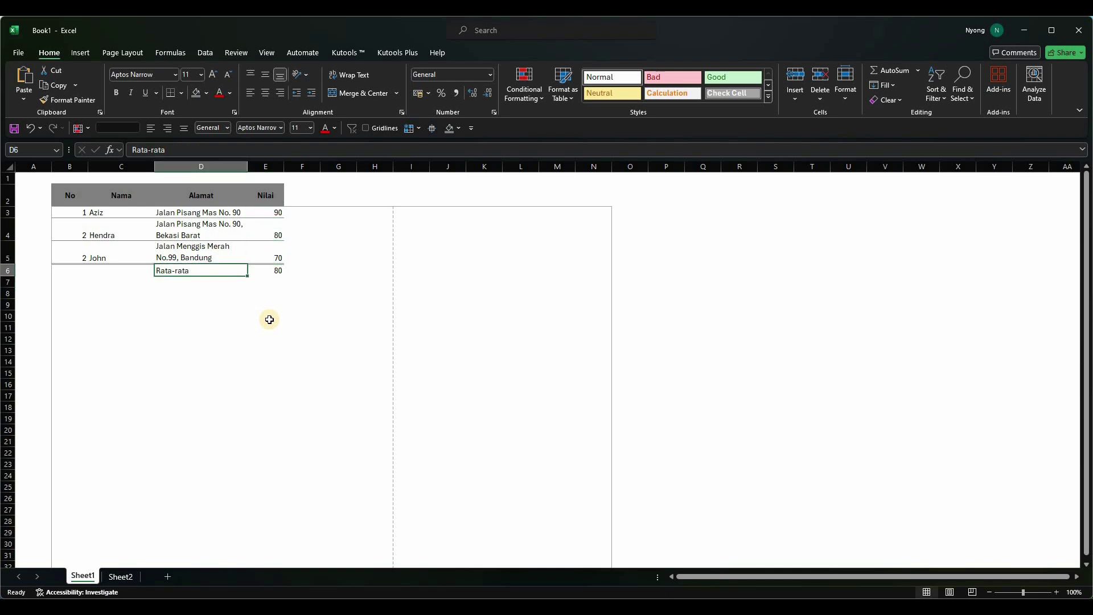
key("shift+Right")
key("ctrl+b")
Step: Label the total row with Jumalah in cell D7
key("Down")
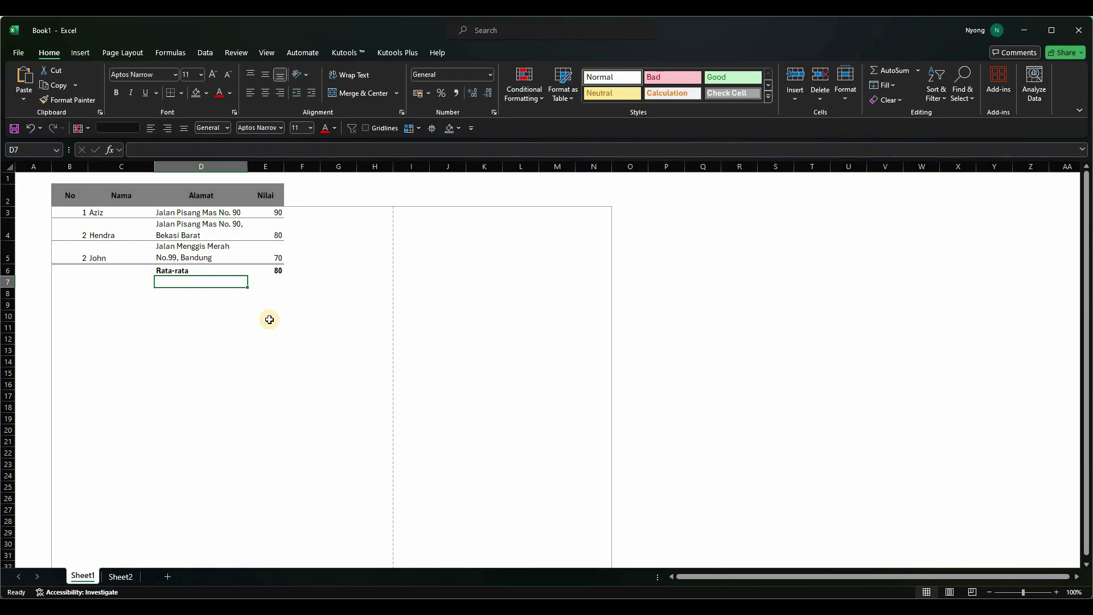
type("Jumalhj")
key("Tab")
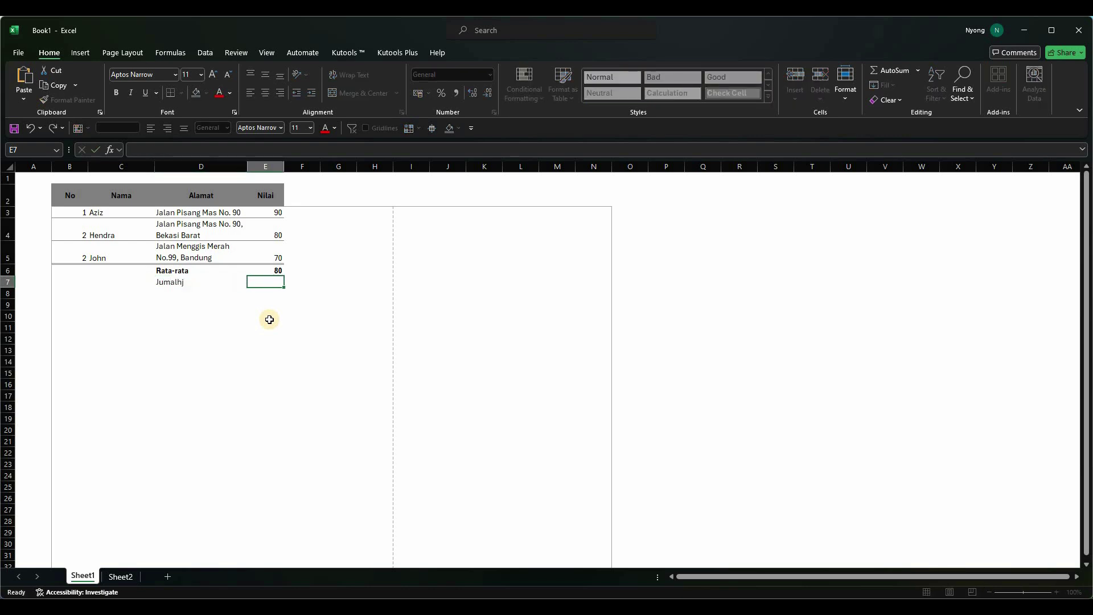
key("Left")
key("Left")
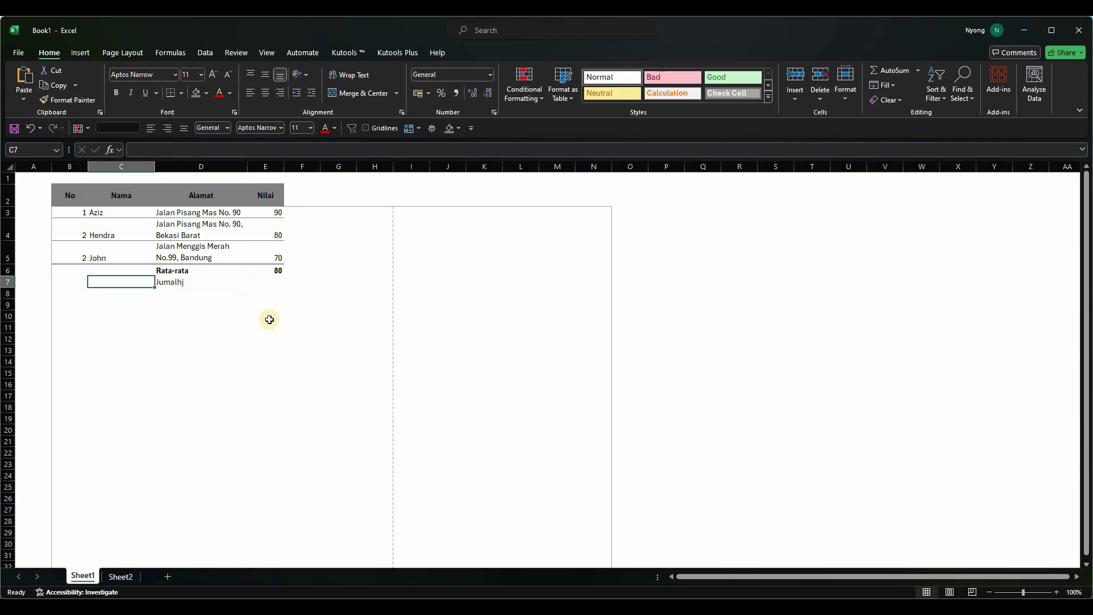
key("Right")
key("F2")
key("BackSpace")
key("BackSpace")
key("BackSpace")
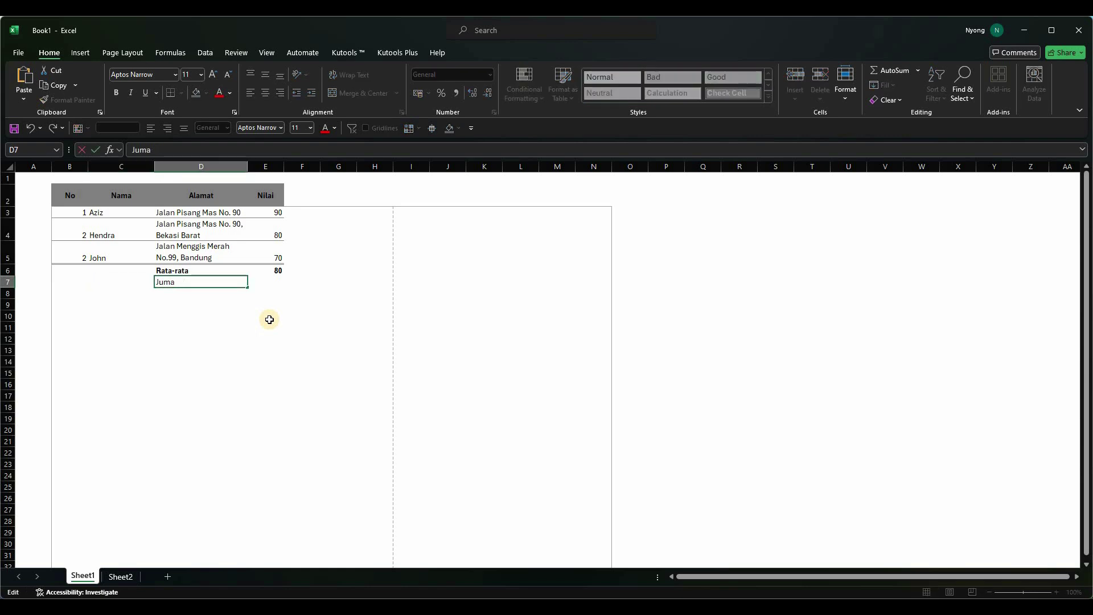
type("lah")
key("Tab")
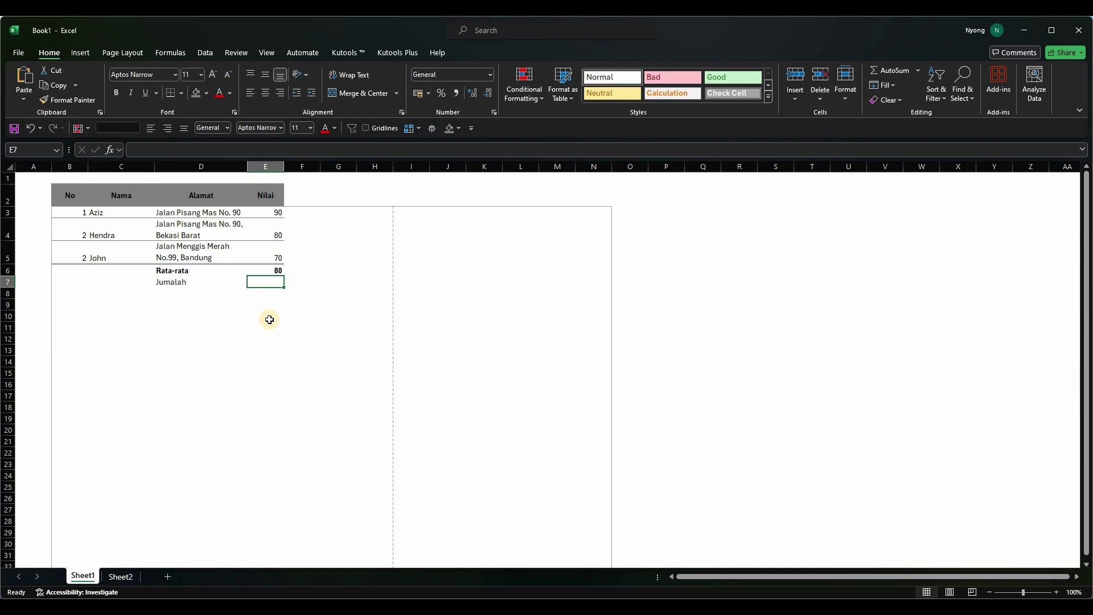
Step: Calculate the total of the scores E3:E5 in cell E7 with the SUM function
type("=su")
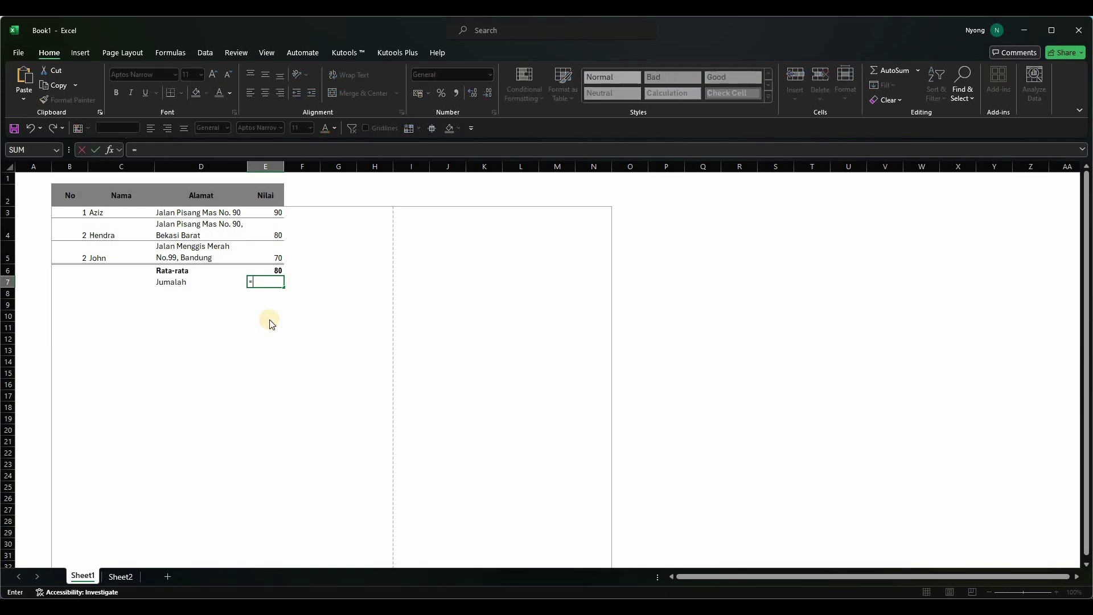
left_click(272, 314)
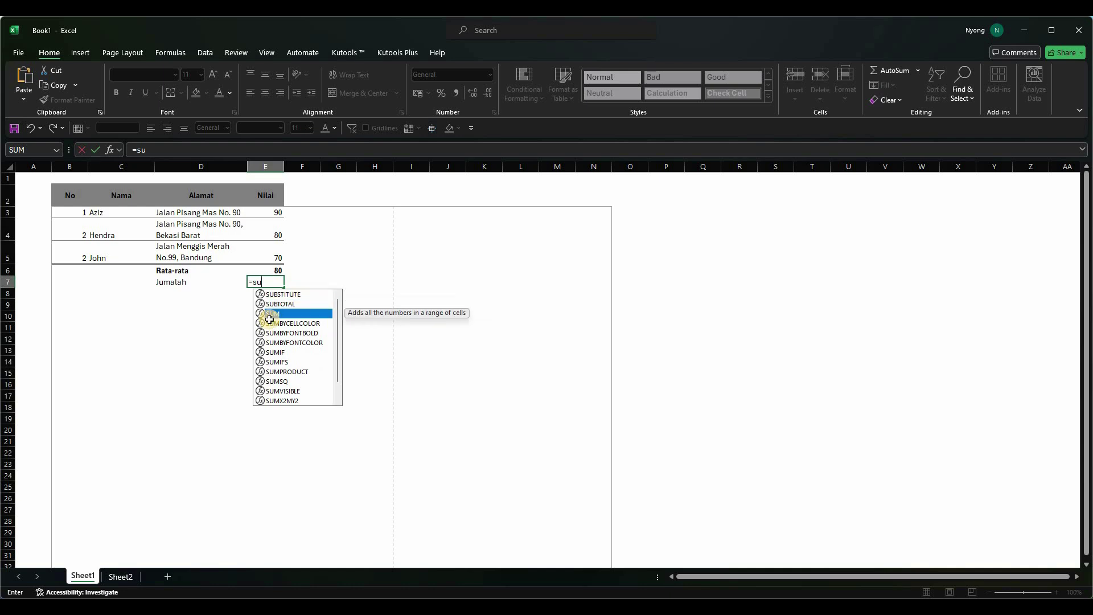
double_click(273, 313)
key("Up")
key("Up")
key("shift+Up")
key("shift+Up")
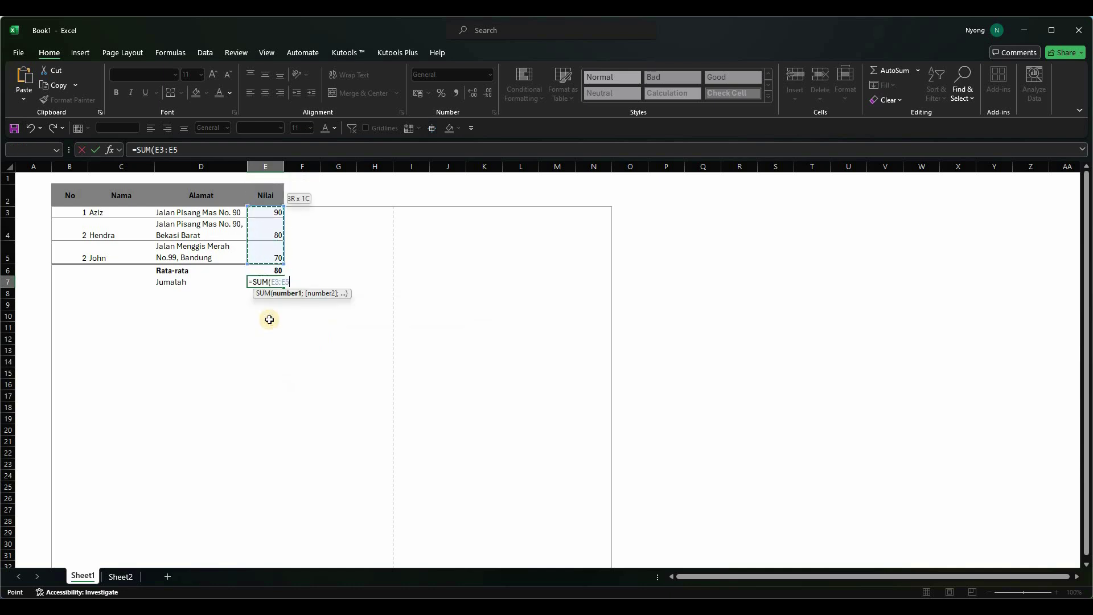
key("Return")
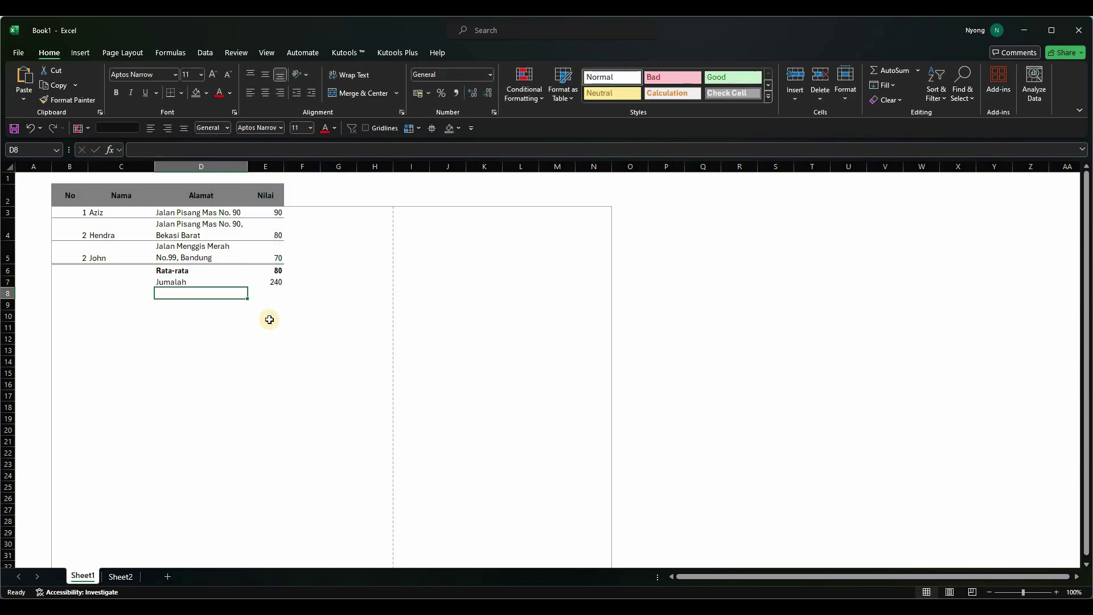
key("Up")
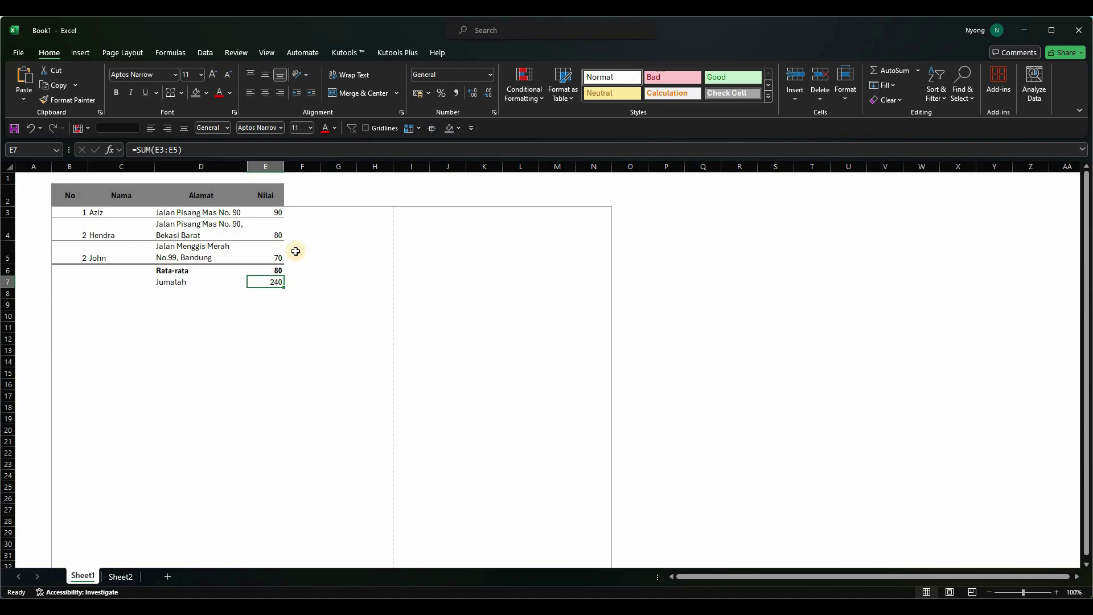
Step: Examine the table's header cells No, Nama, Alamat and Nilai in row 2
left_click(332, 251)
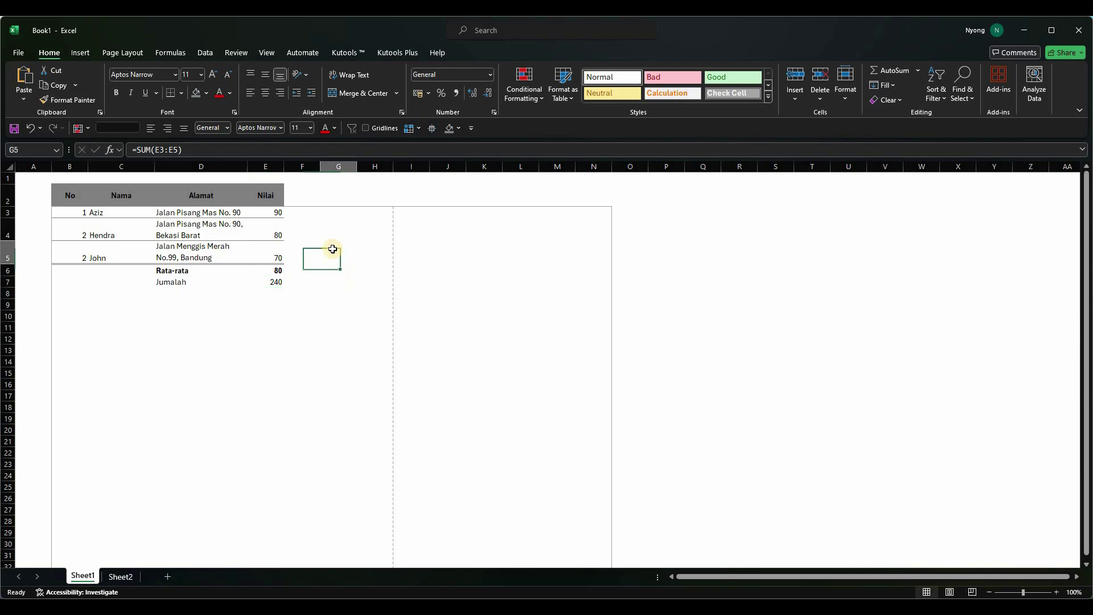
left_click(254, 215)
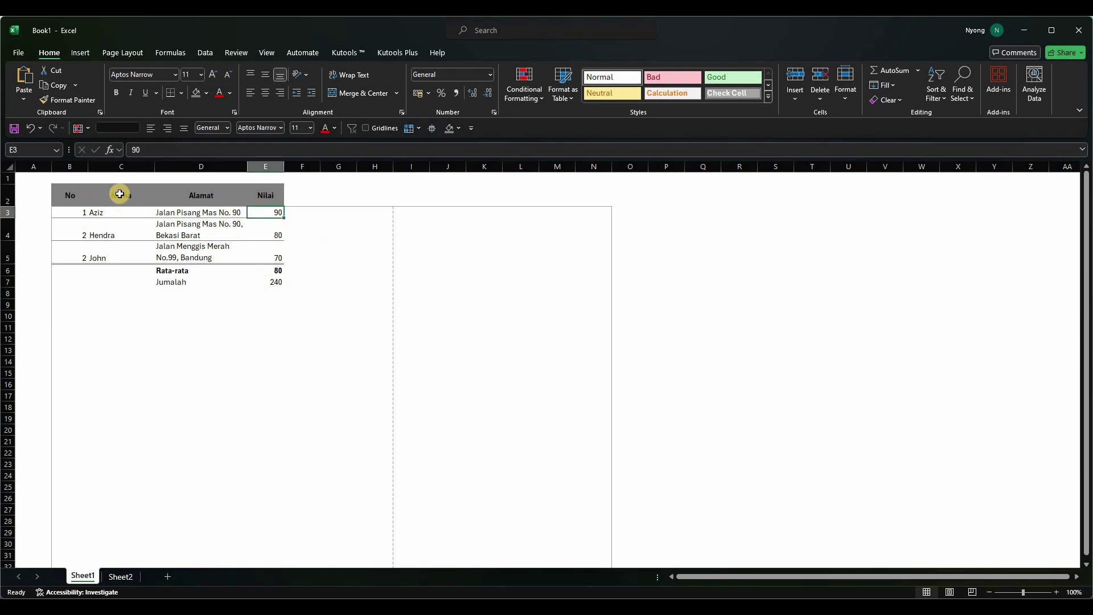
left_click(100, 197)
left_click(60, 198)
left_click(204, 198)
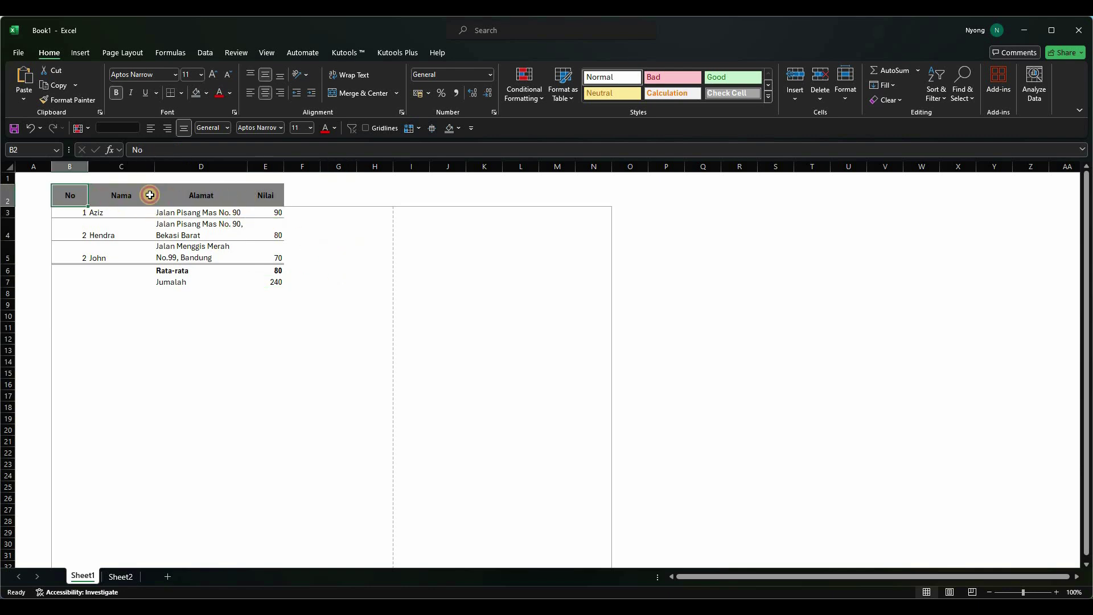
left_click(242, 196)
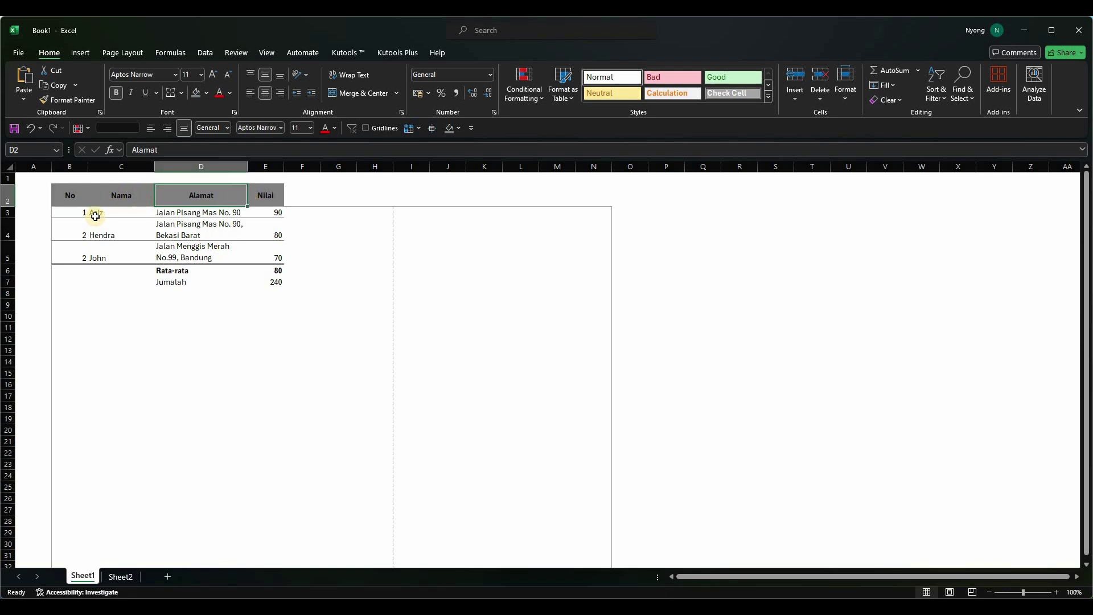
left_click(113, 202)
left_click(224, 197)
left_click(262, 197)
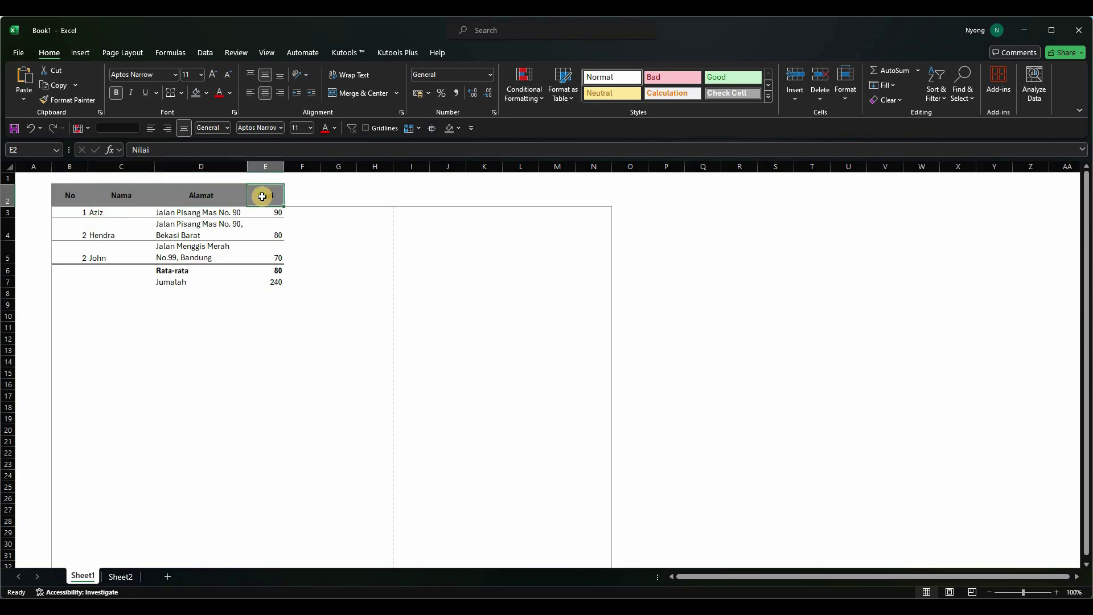
Step: Try inserting a blank column between Alamat and Nilai, and undo the insertion
left_click(258, 165)
right_click(259, 165)
left_click(259, 164)
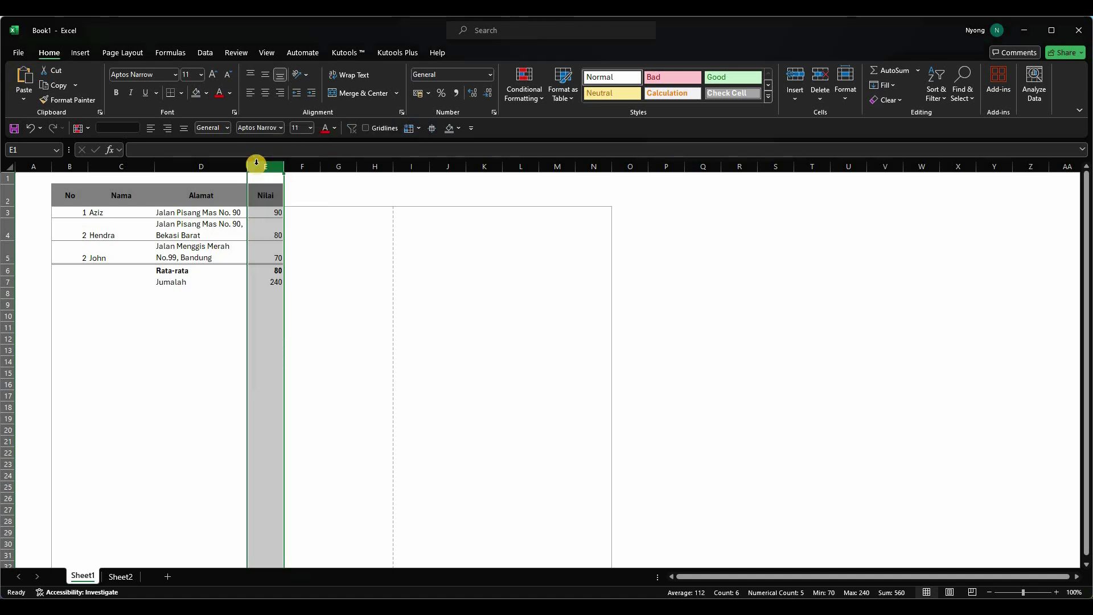
left_click(219, 165)
left_click(272, 166)
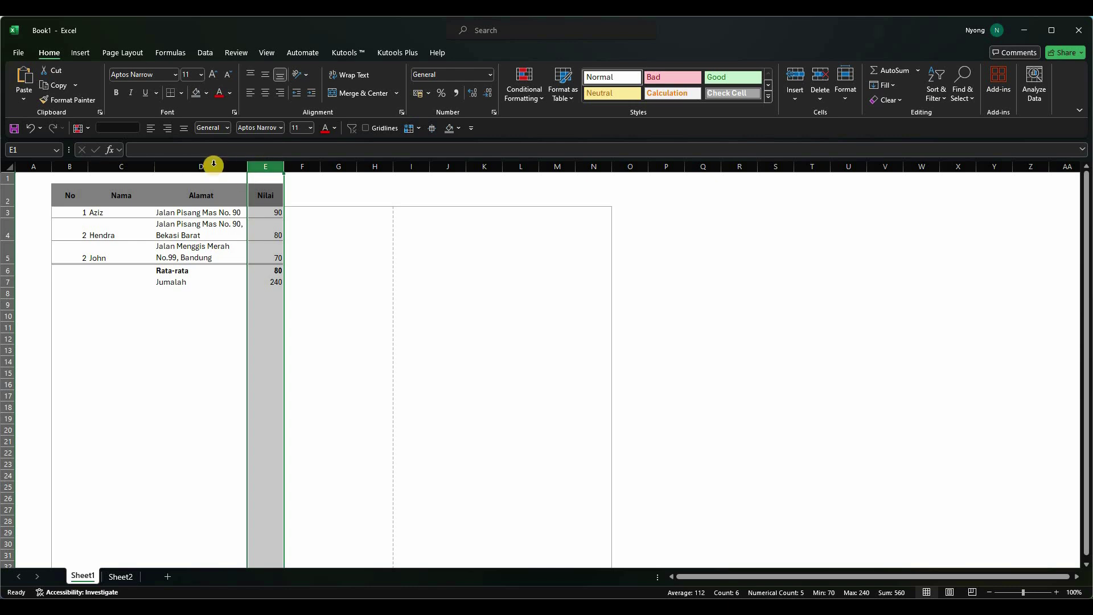
right_click(259, 170)
left_click(287, 279)
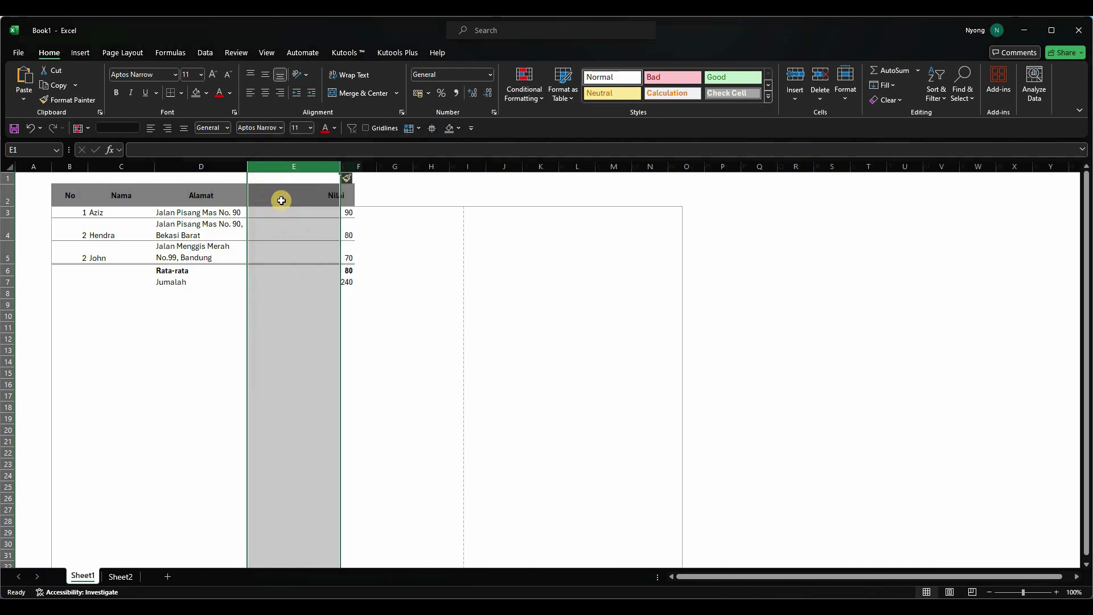
left_click(264, 195)
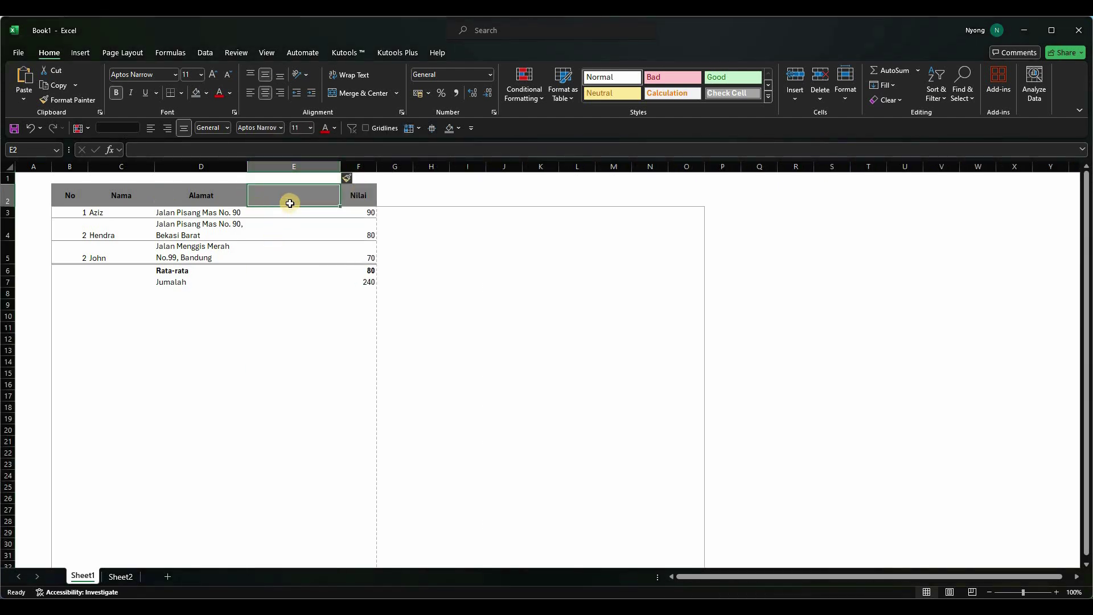
left_click(34, 129)
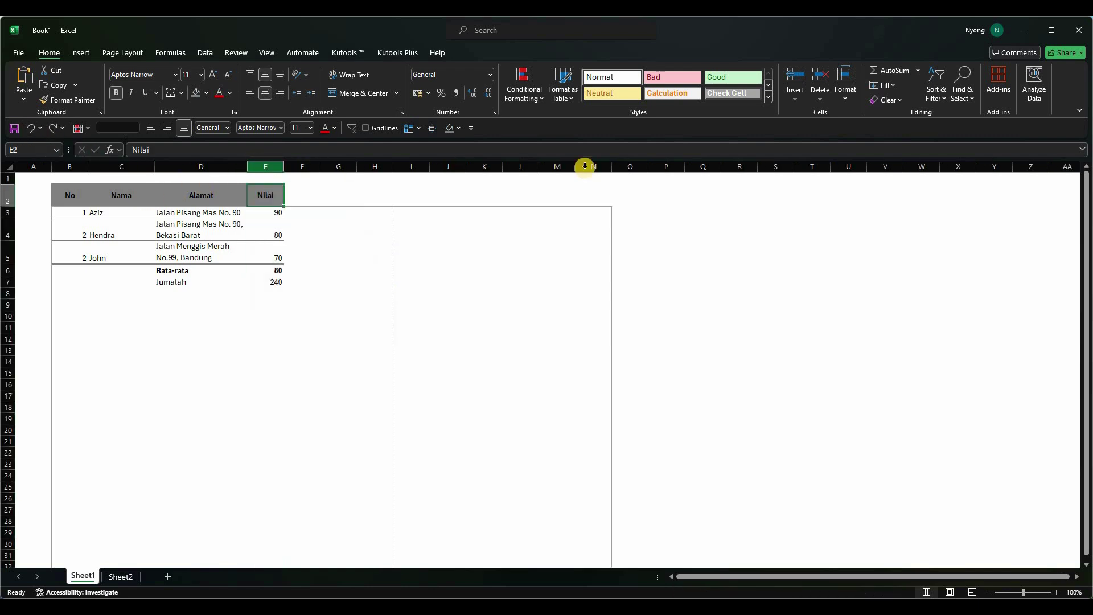
Step: Insert a blank sheet column between the Alamat and Nilai columns
left_click(795, 100)
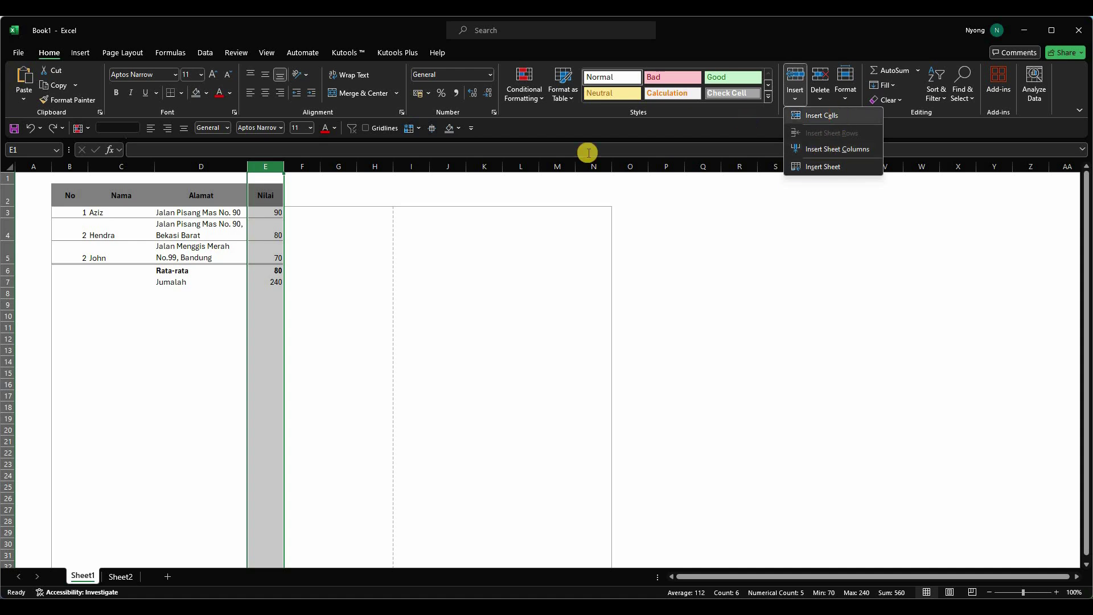
left_click(300, 222)
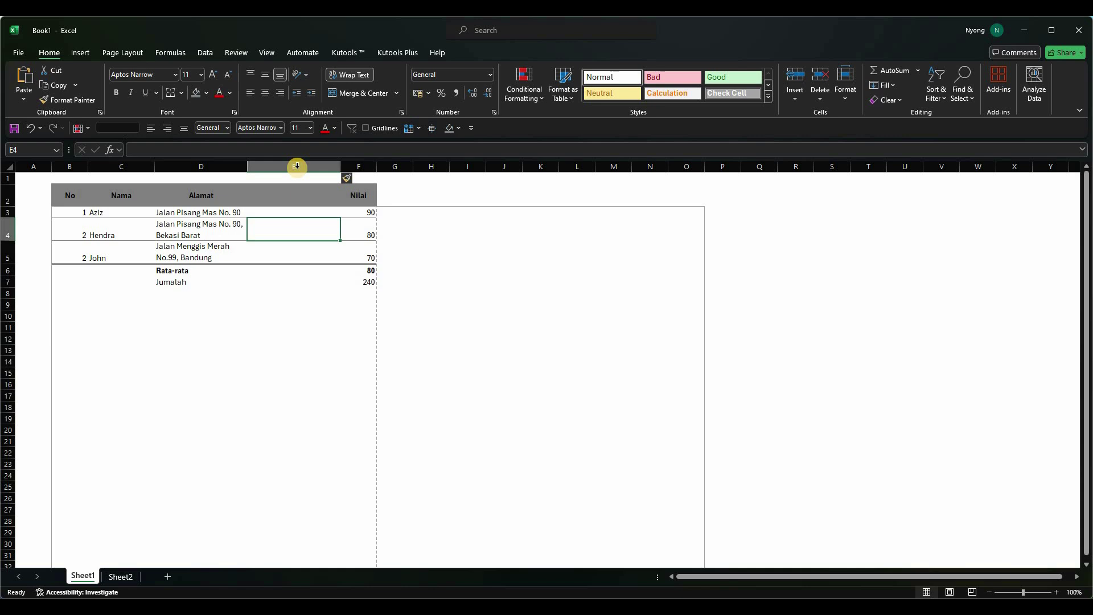
left_click(297, 166)
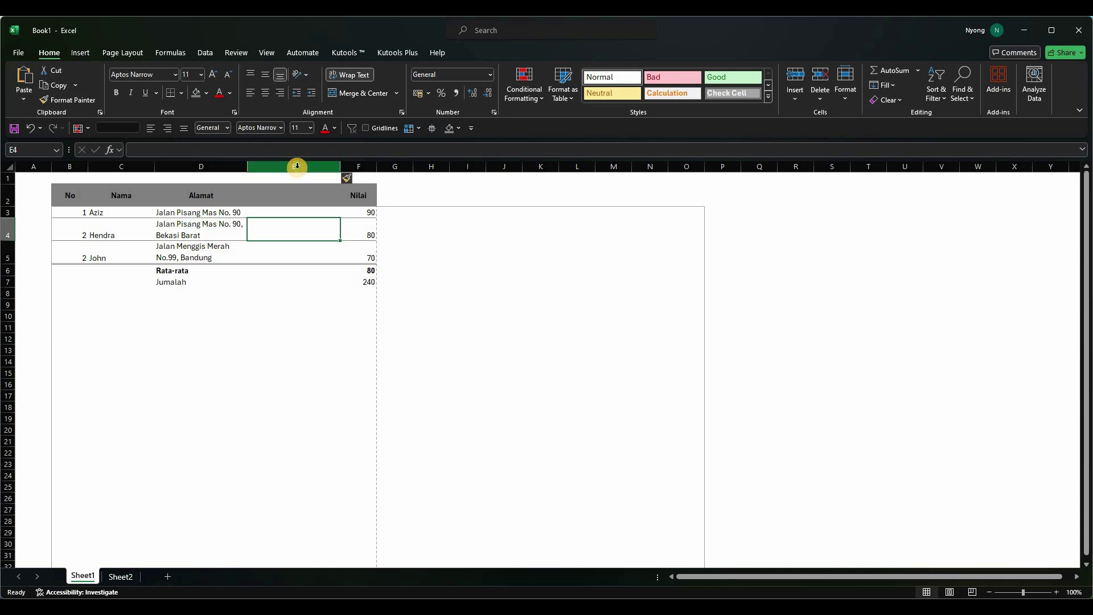
left_click(297, 166)
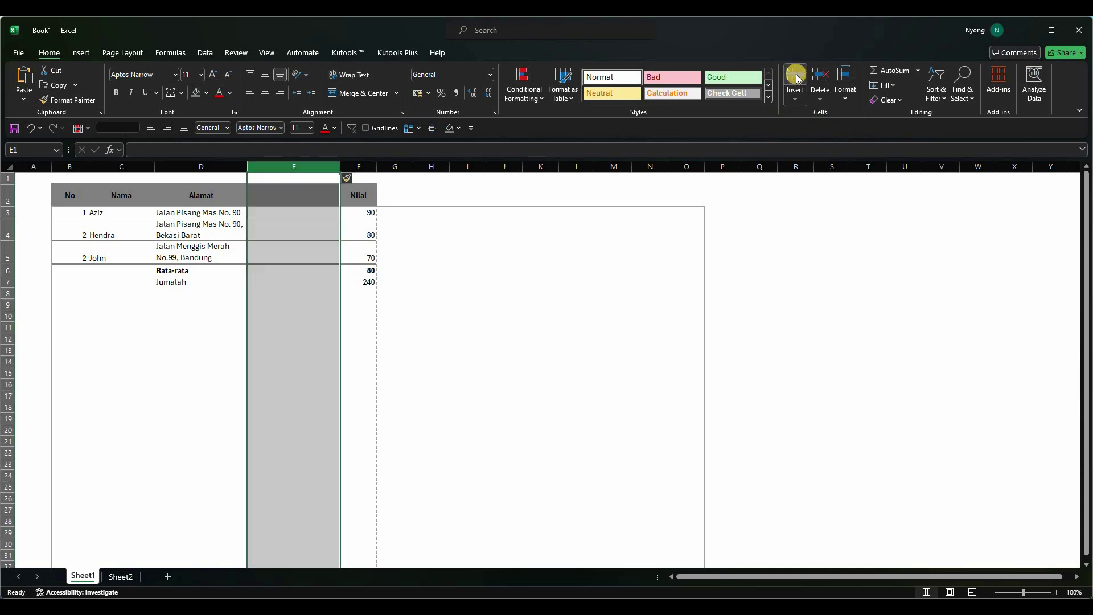
Step: Try inserting a single cell at E3 that shifts the cells below it down, and undo it
left_click(274, 212)
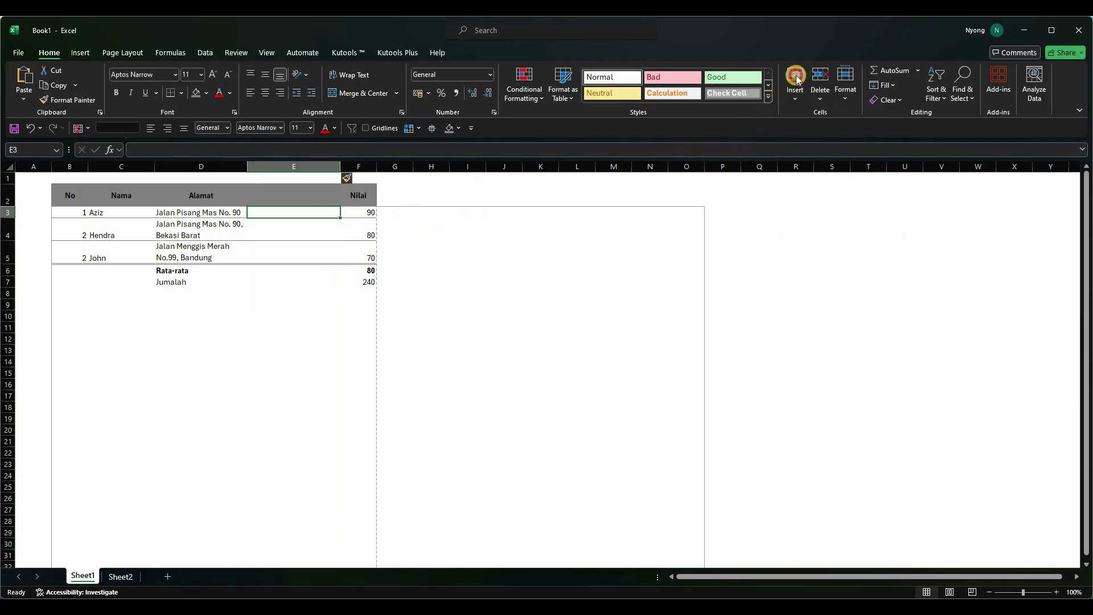
key("ctrl+shift+plus")
left_click(279, 242)
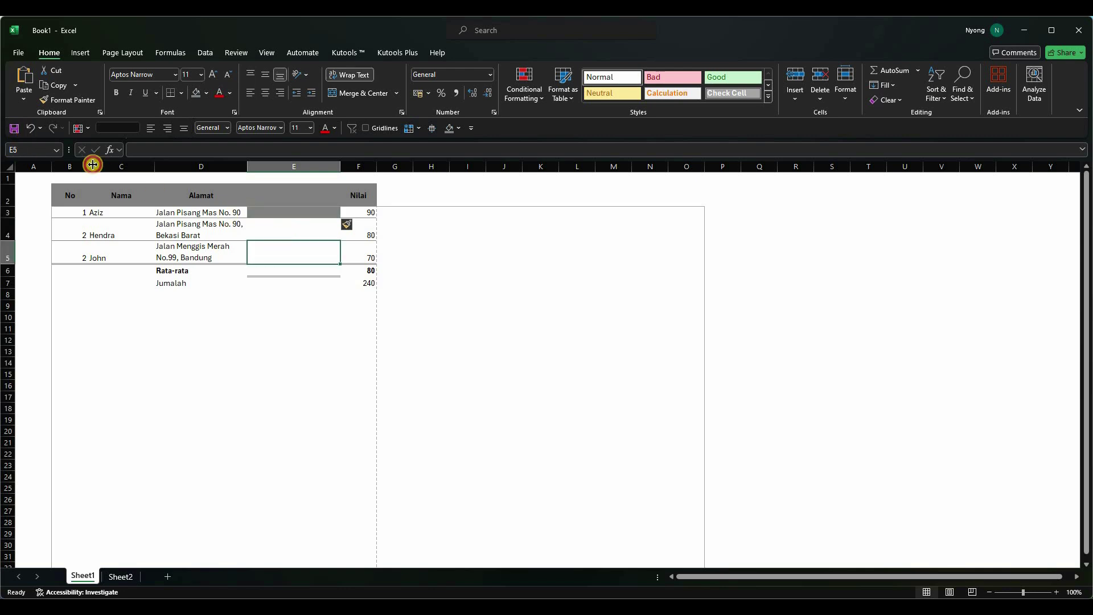
left_click(319, 167)
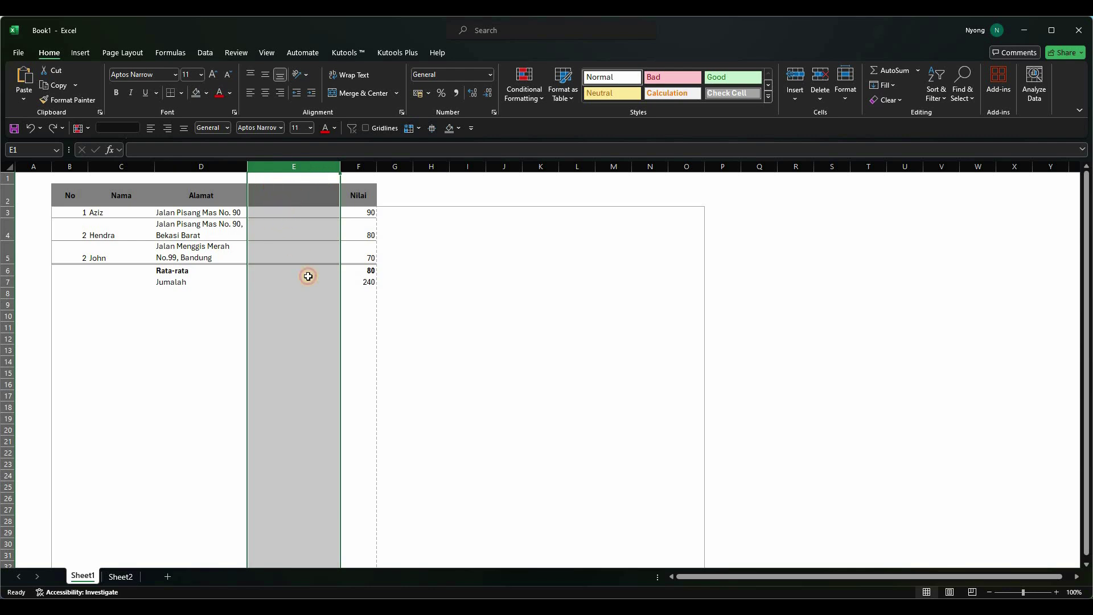
Step: Title the new column Kota in header cell E2
left_click(299, 213)
key("Up")
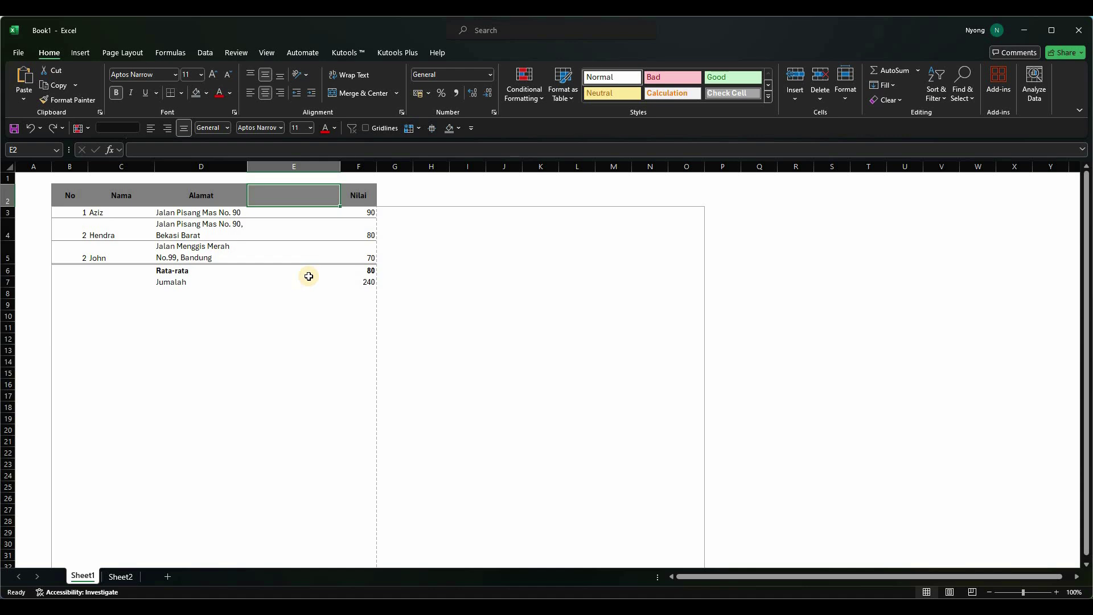
type("Ko")
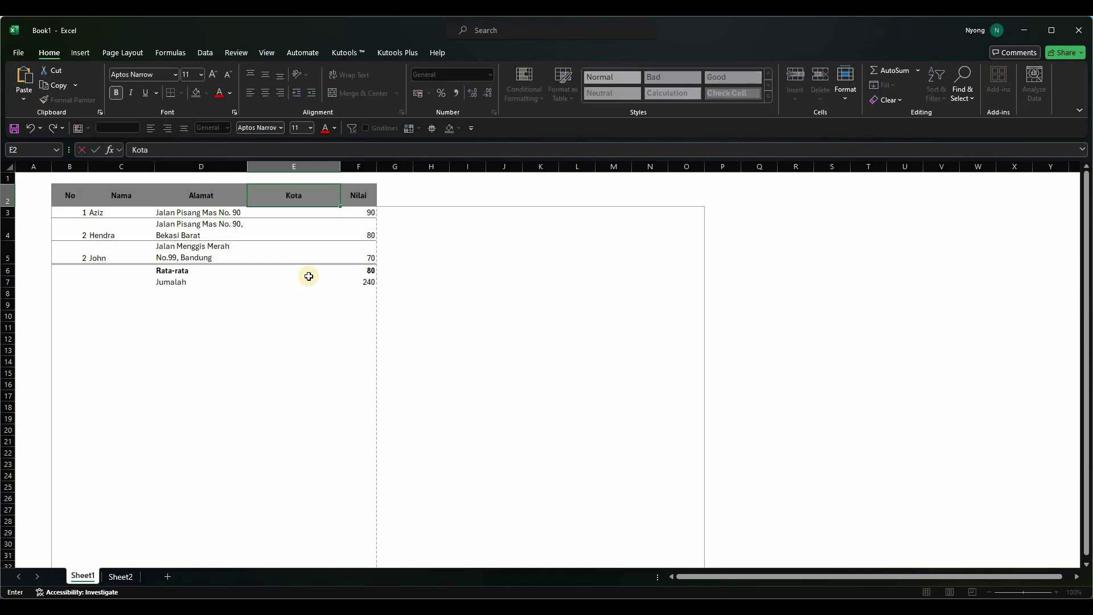
type("ta")
key("Return")
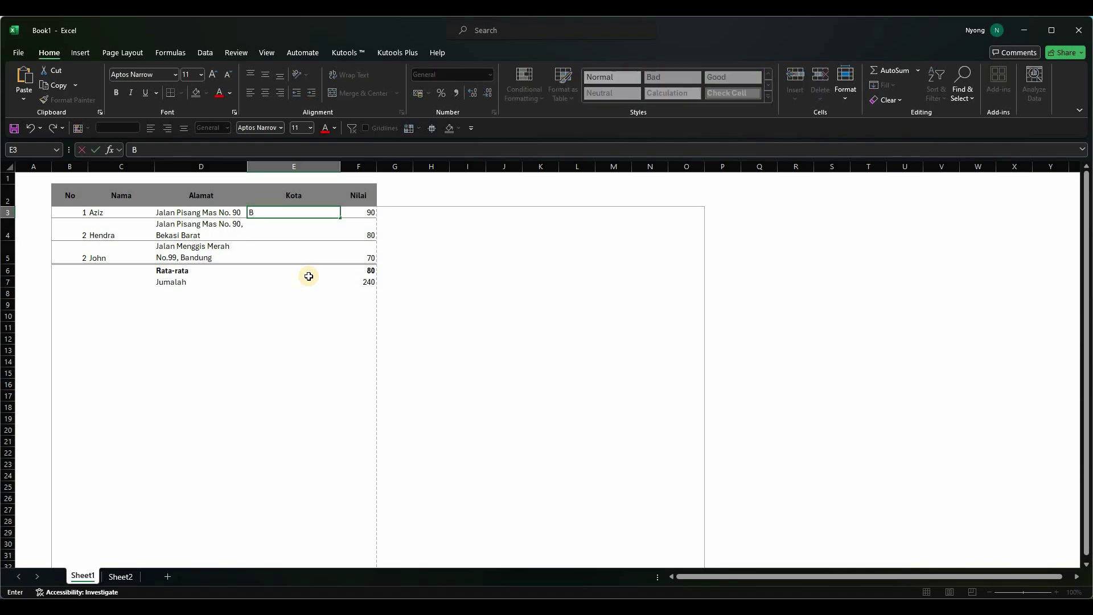
Step: Enter Bekasi in cell E3 of the Kota column and copy it into E4:E5
type("Bekasi")
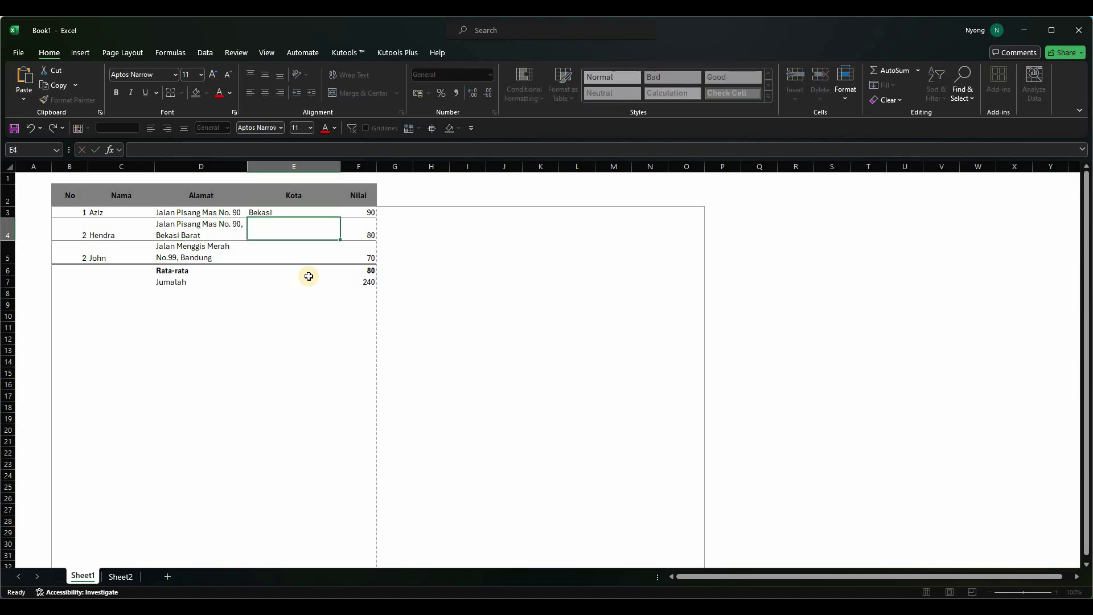
key("ctrl+Return")
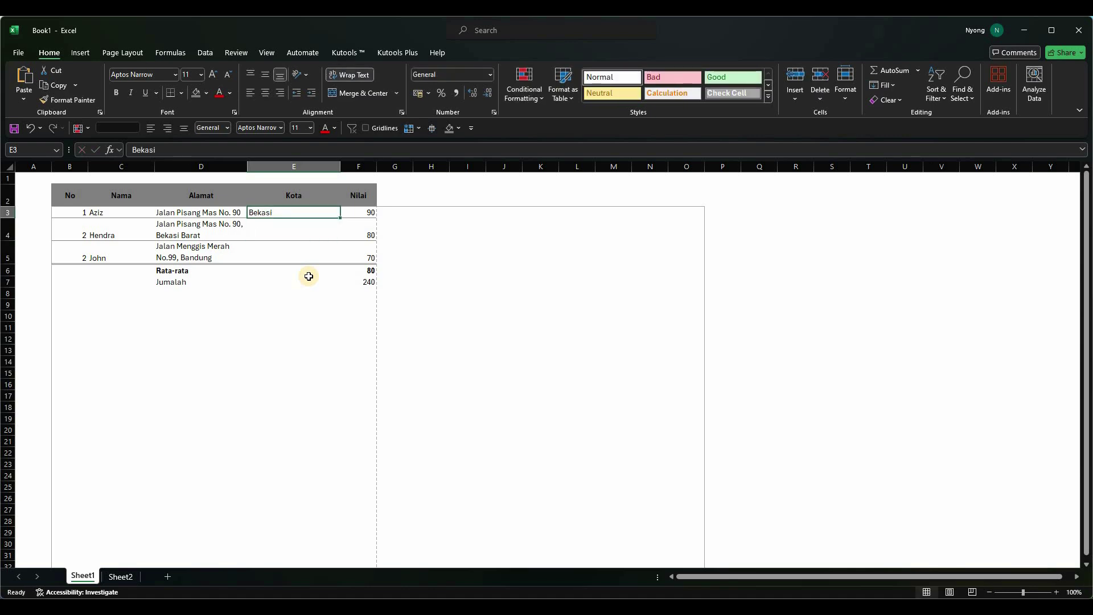
key("ctrl+c")
key("Down")
key("Up")
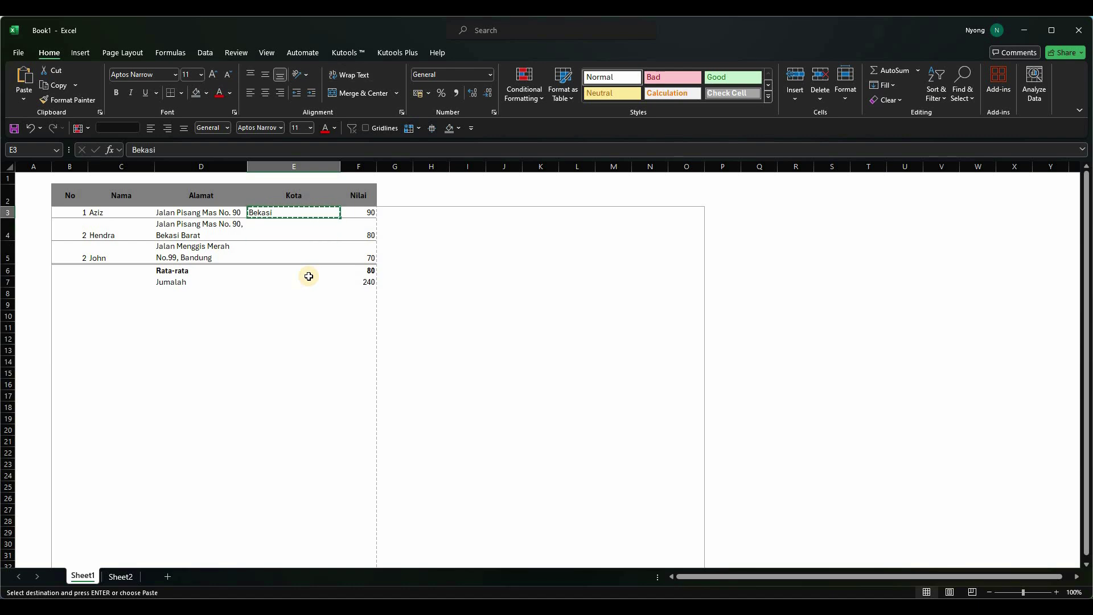
key("Down")
key("shift+Down")
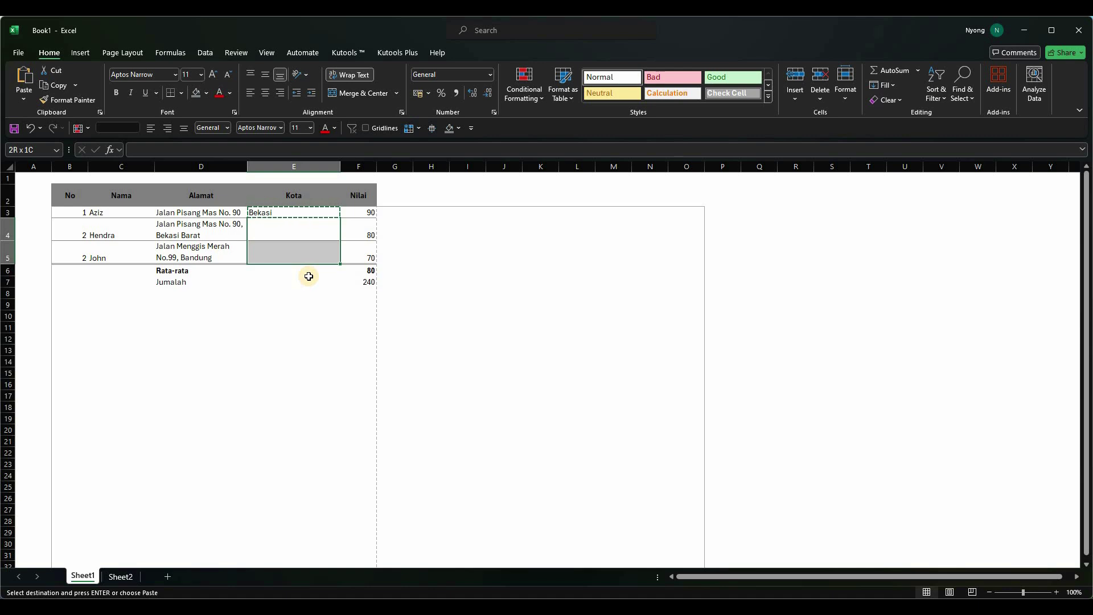
key("ctrl+v")
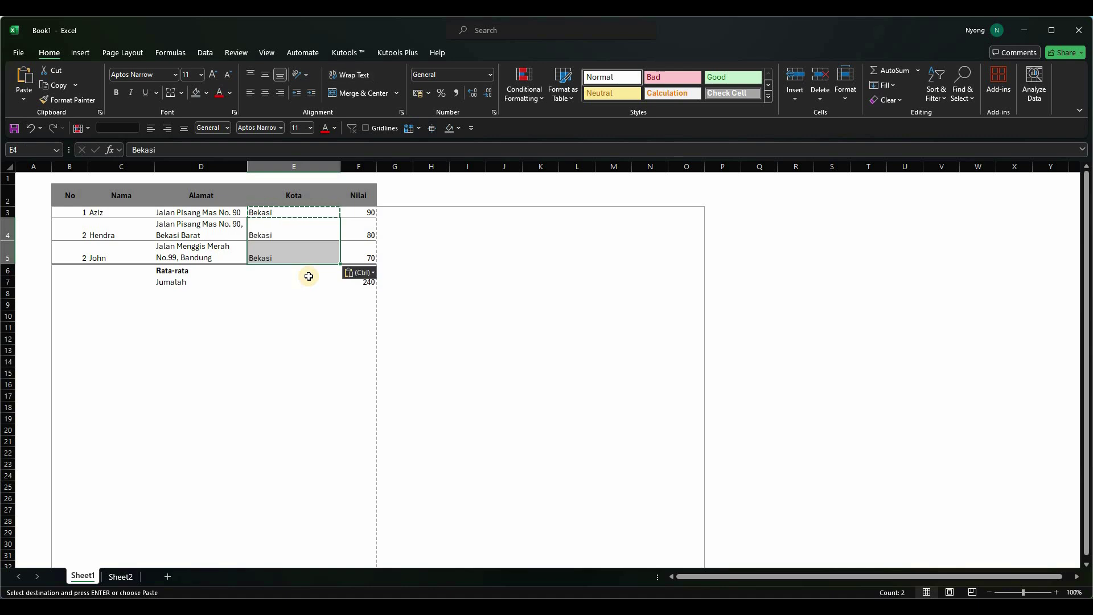
Step: Select E4:E5 below the copied cell E3 and paste Bekasi into them again
key("Up")
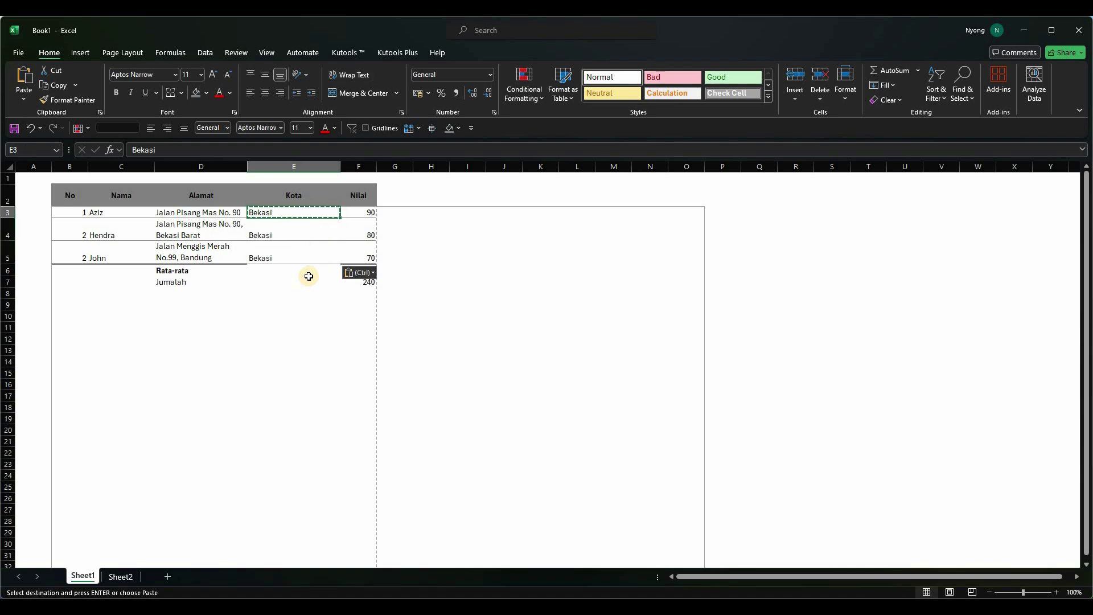
key("Down")
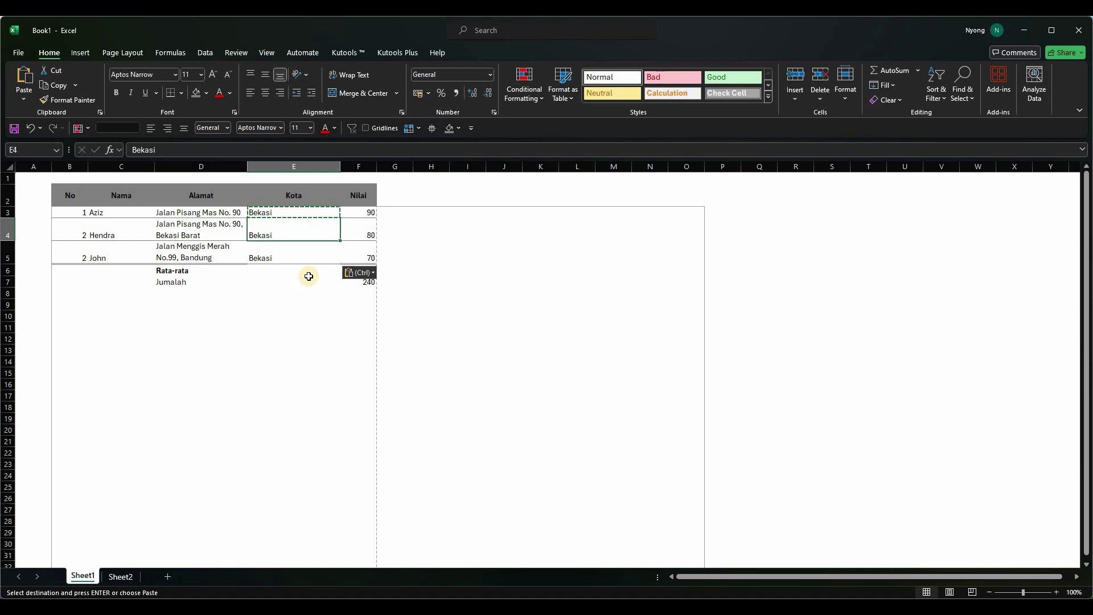
key("Up")
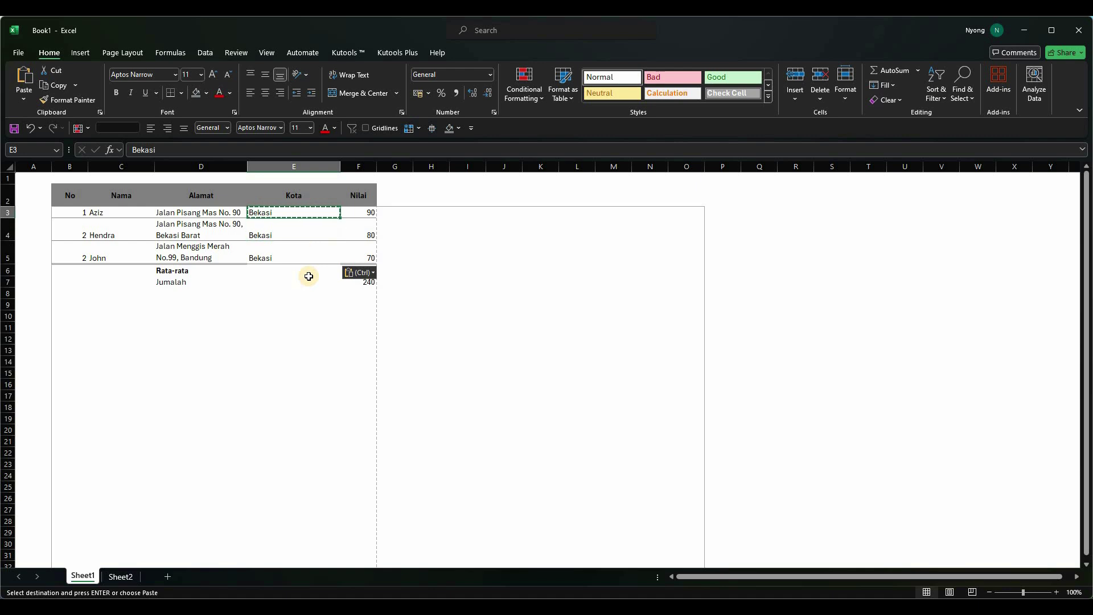
key("Down")
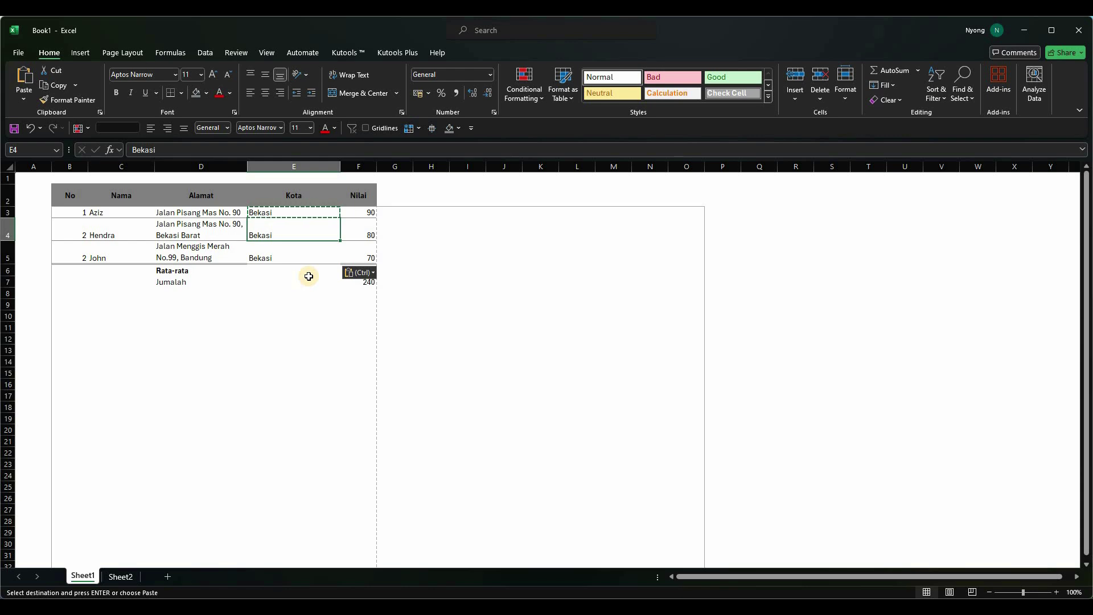
key("Up")
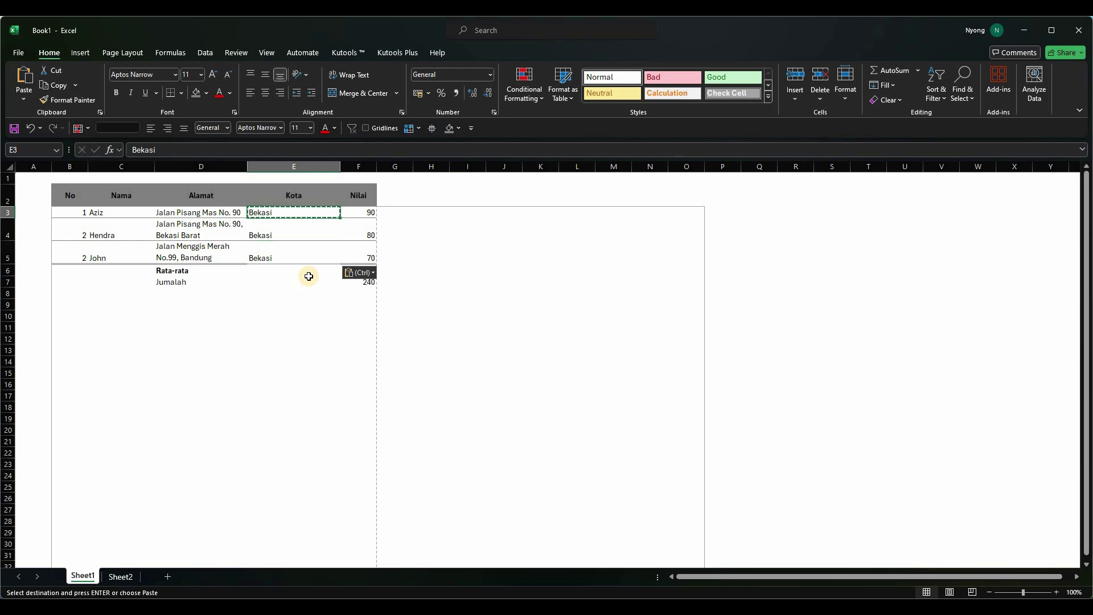
key("Down")
key("shift+Down")
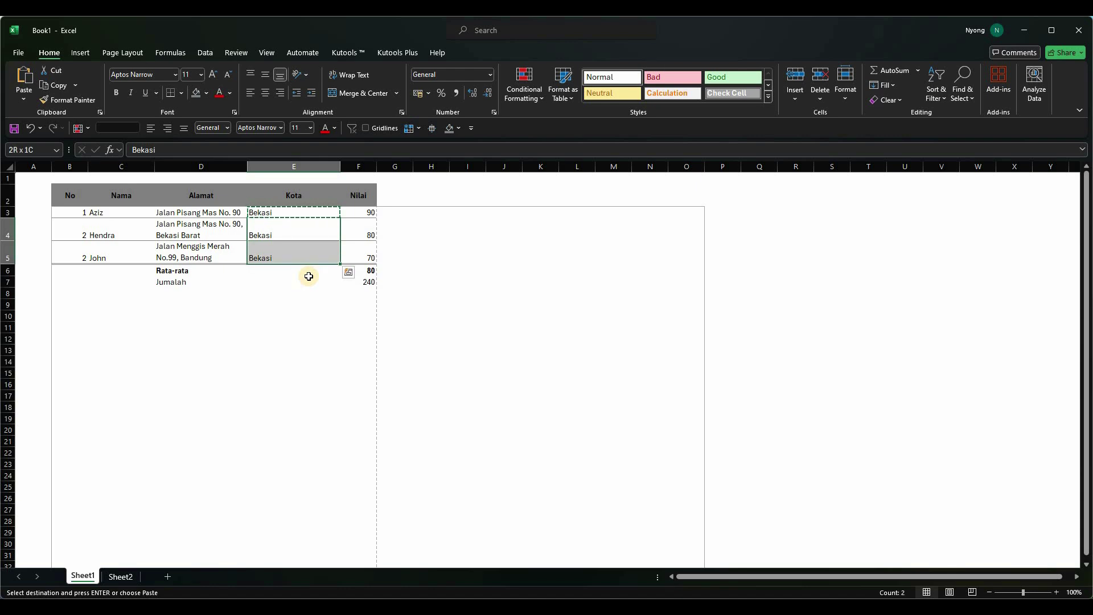
key("Return")
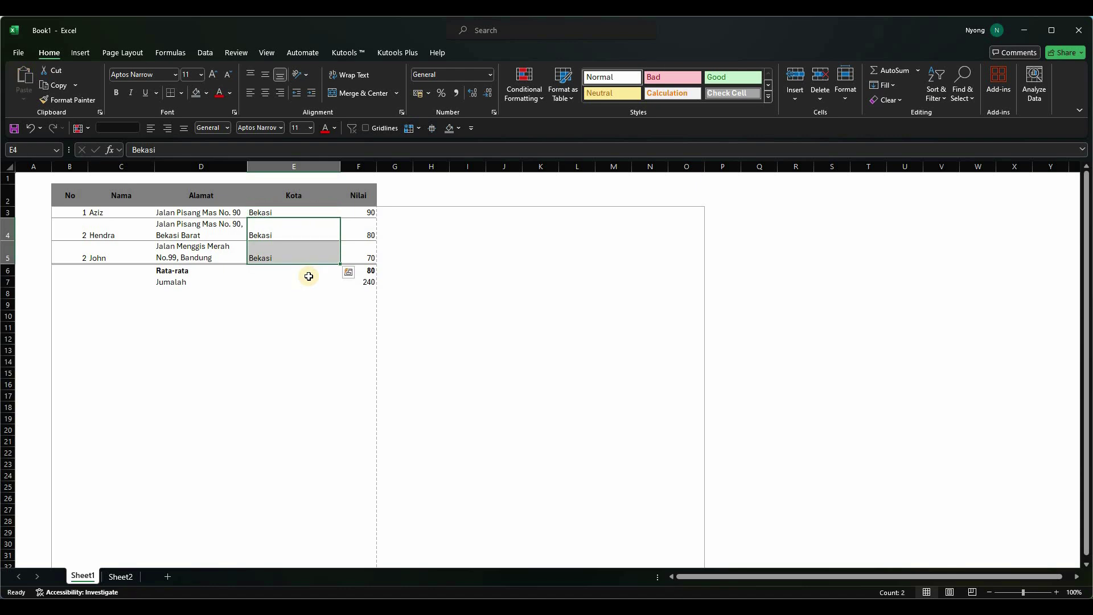
Step: Clear cells E4:E5 in the Kota column, and refill them with a fresh copy of Bekasi from E3
key("Right")
key("Left")
key("shift+Down")
key("Delete")
key("Up")
key("ctrl+c")
key("Down")
key("shift+Down")
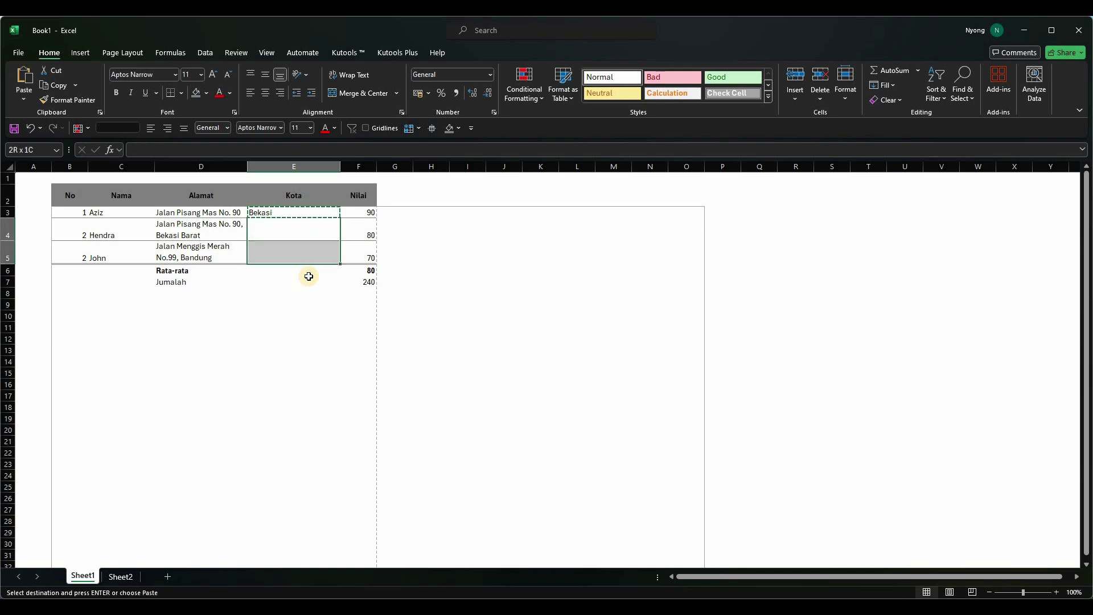
key("Return")
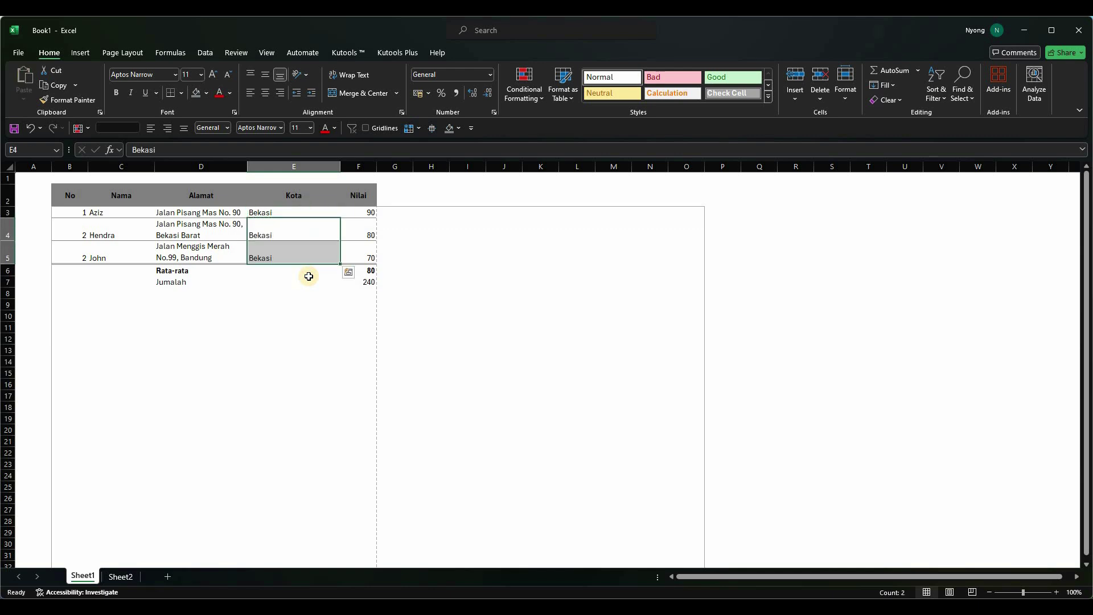
key("Down")
key("Up")
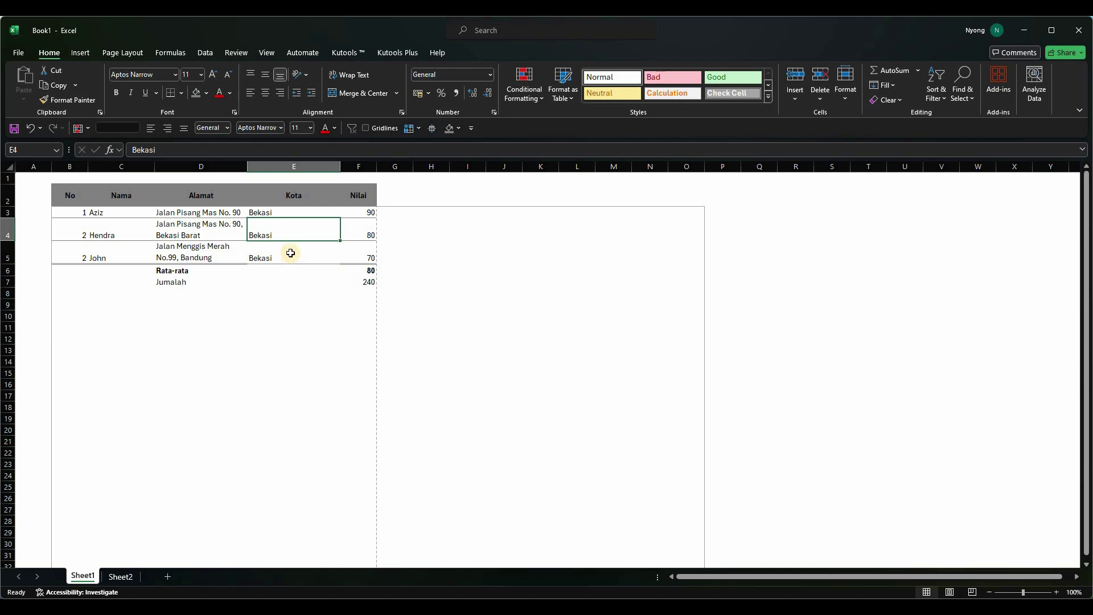
key("Down")
key("Up")
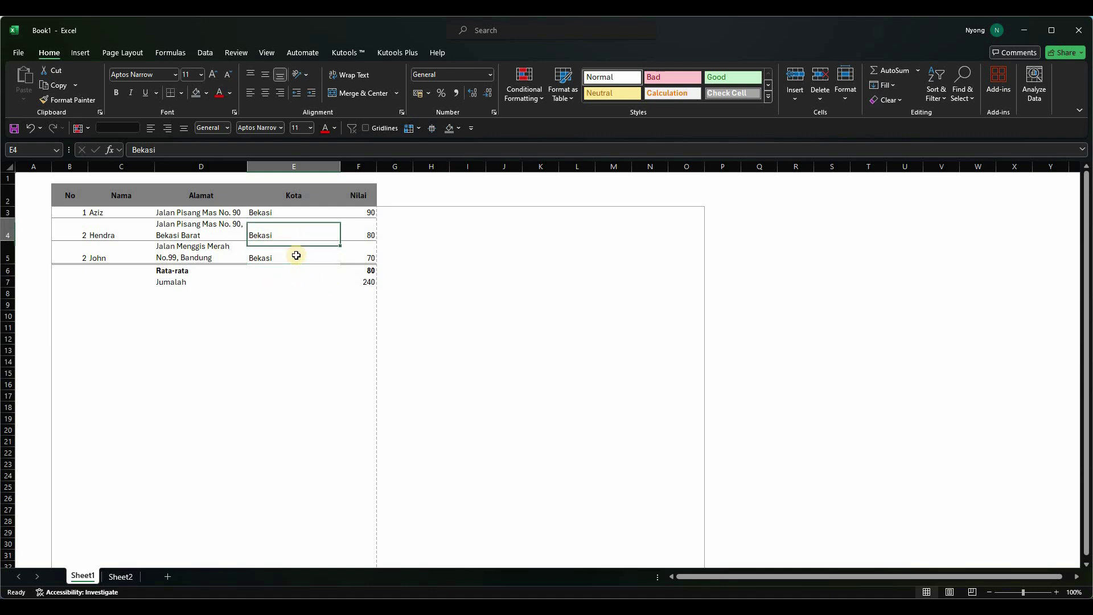
key("Down")
key("Left")
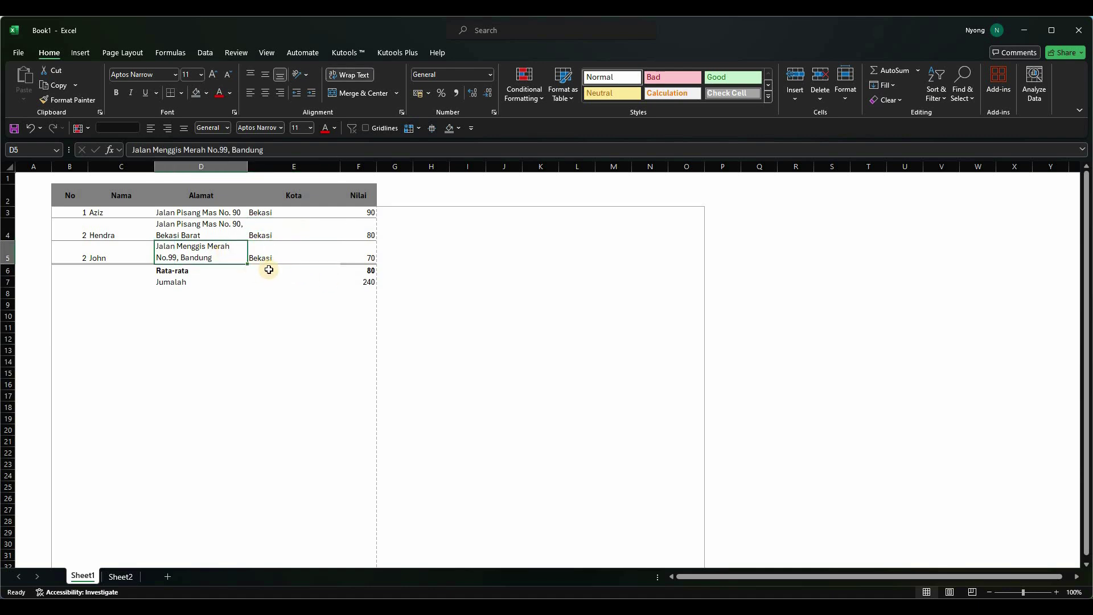
key("Right")
key("Up")
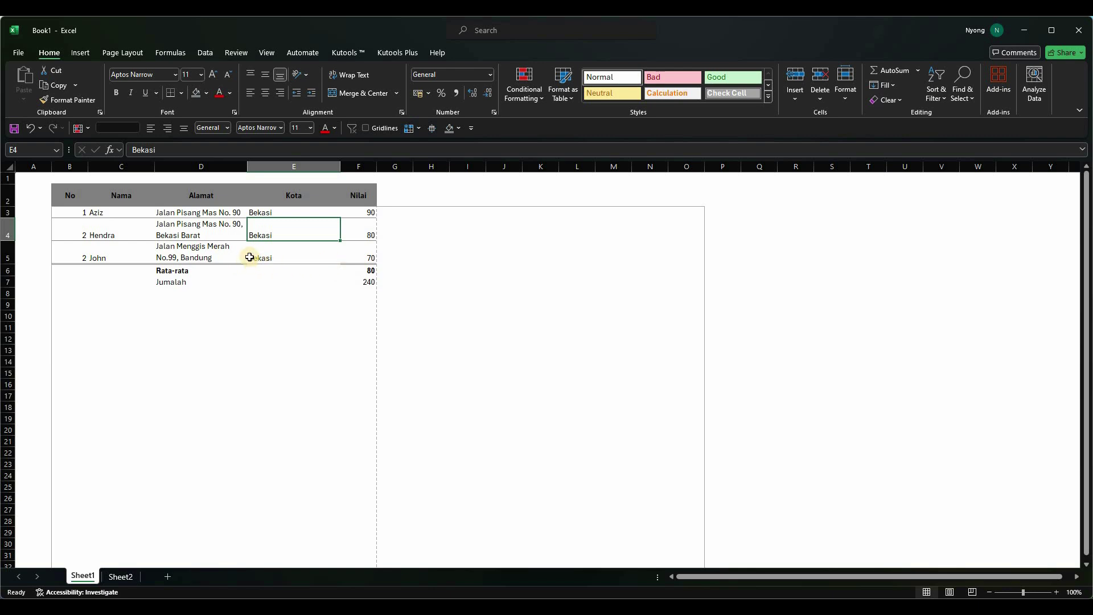
key("Down")
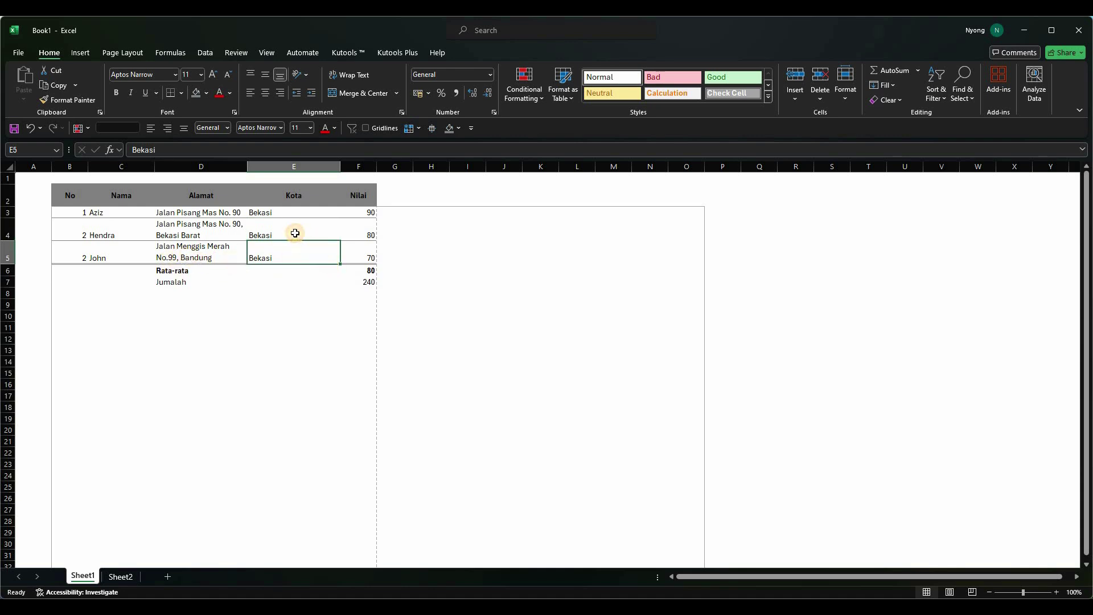
key("Up")
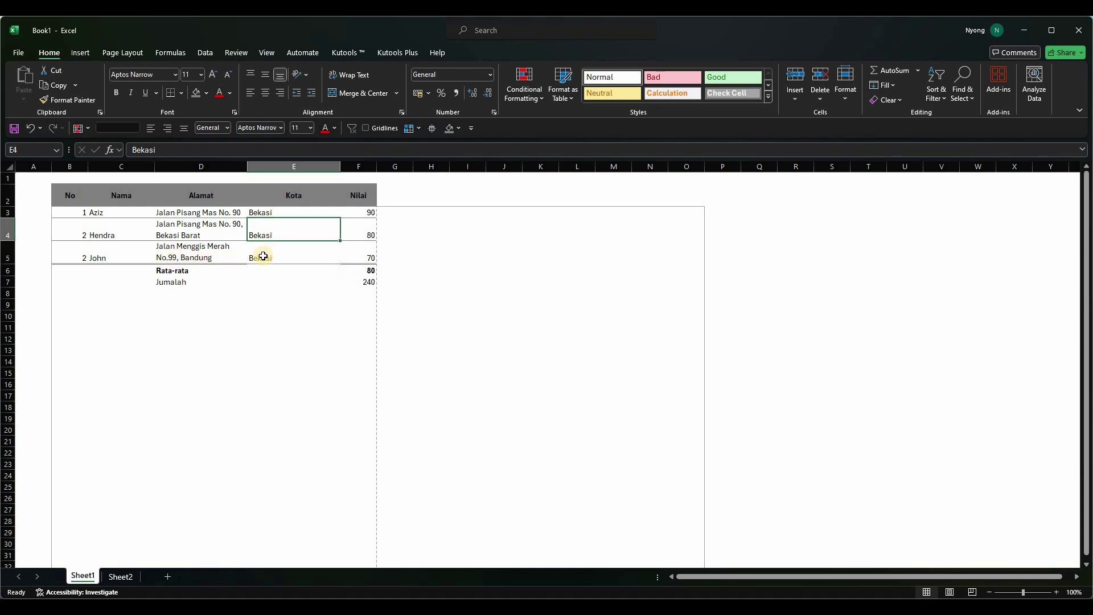
key("Up")
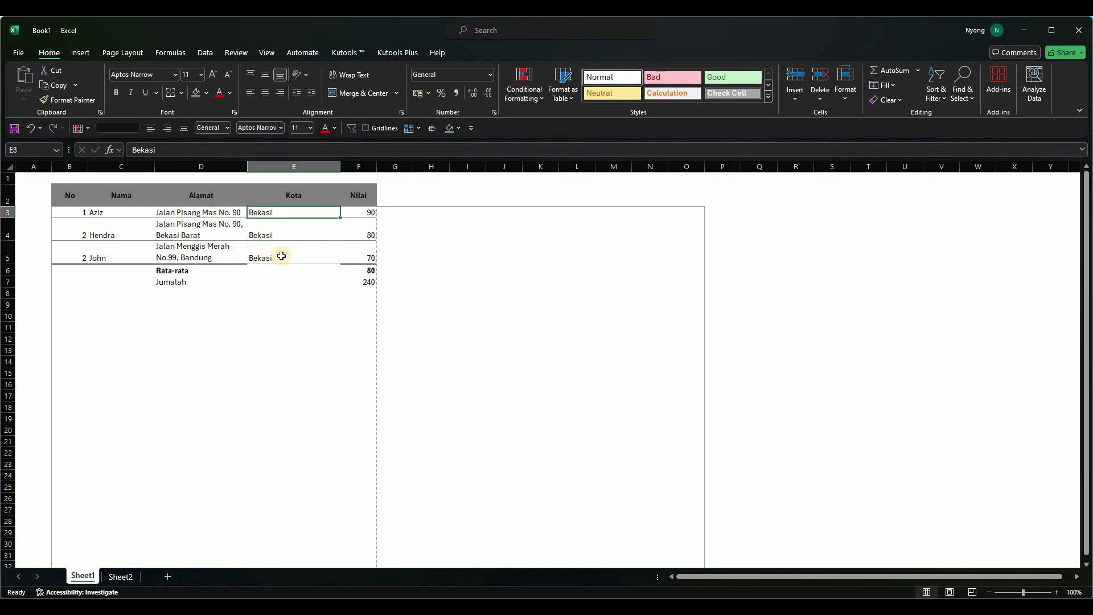
Step: Copy the formatting of address cell D5 onto Kota cell E5 with Format Painter
left_click(189, 252)
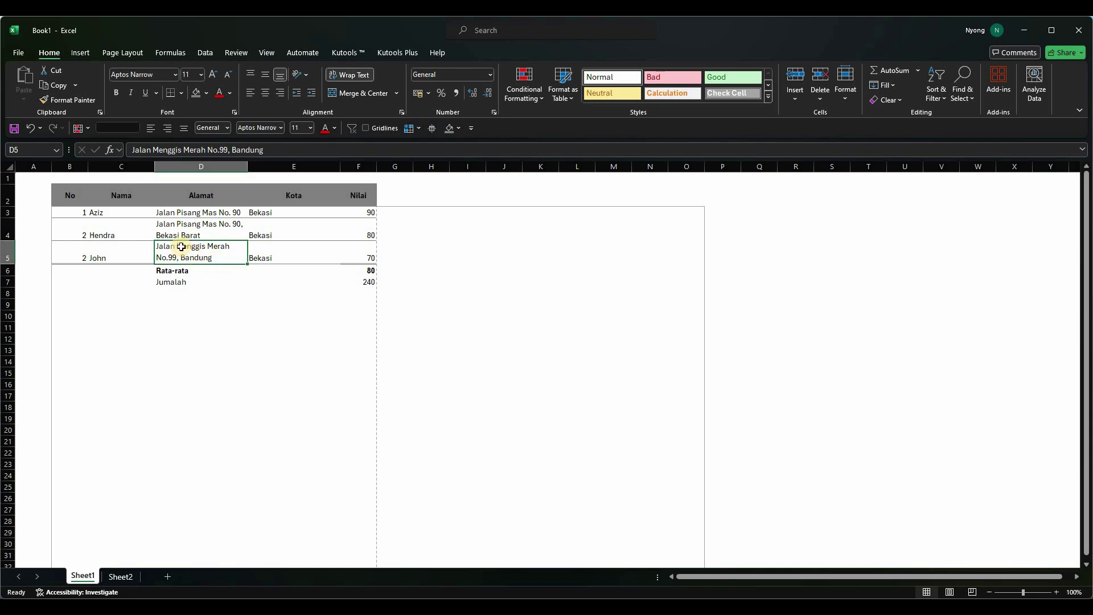
left_click(63, 101)
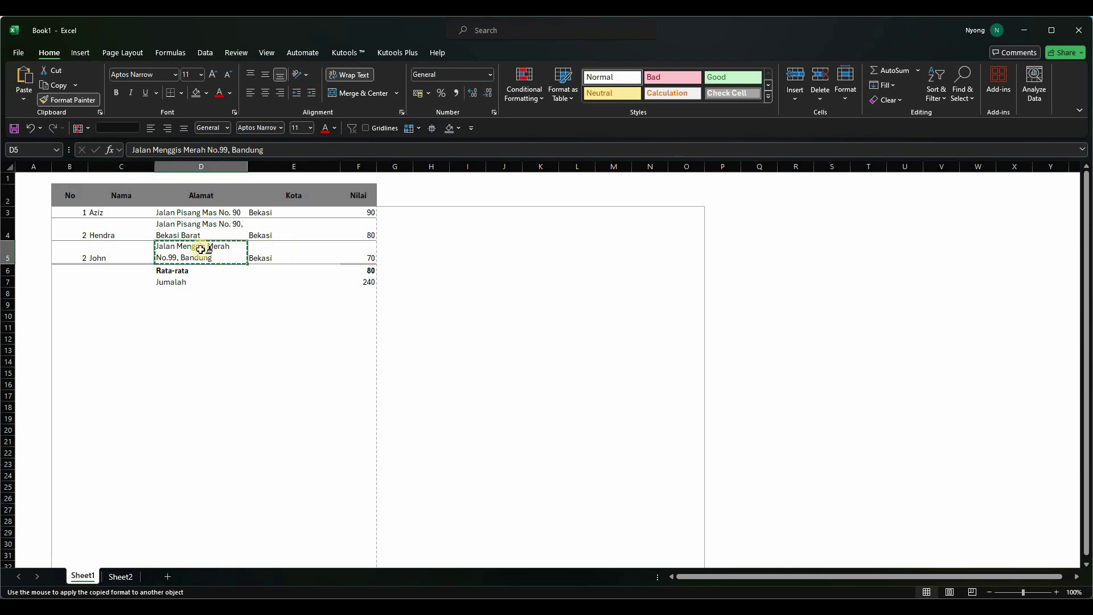
left_click(285, 254)
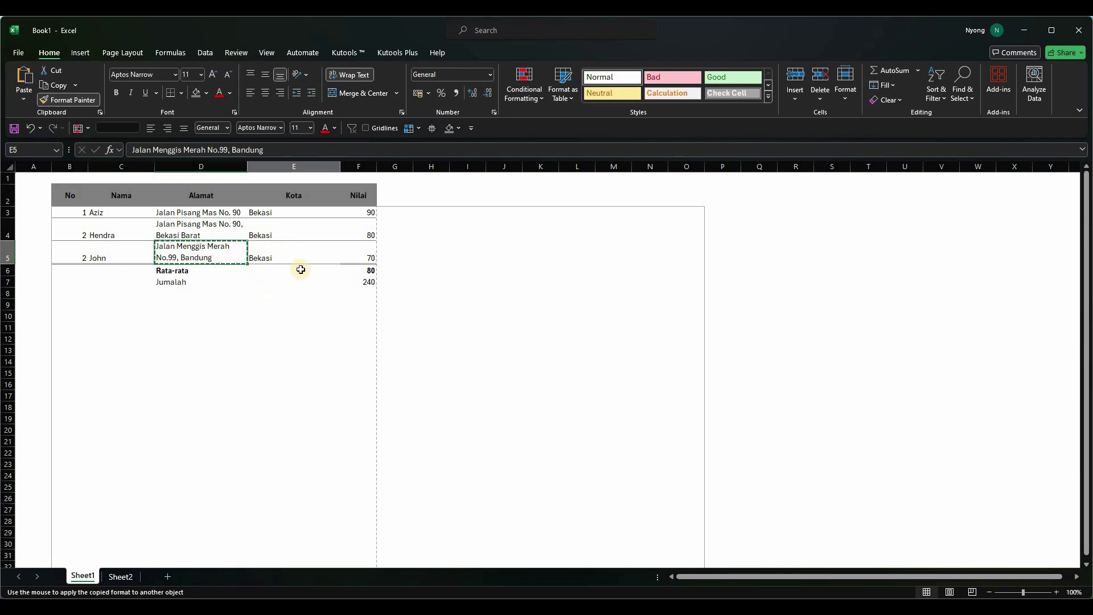
left_click(294, 339)
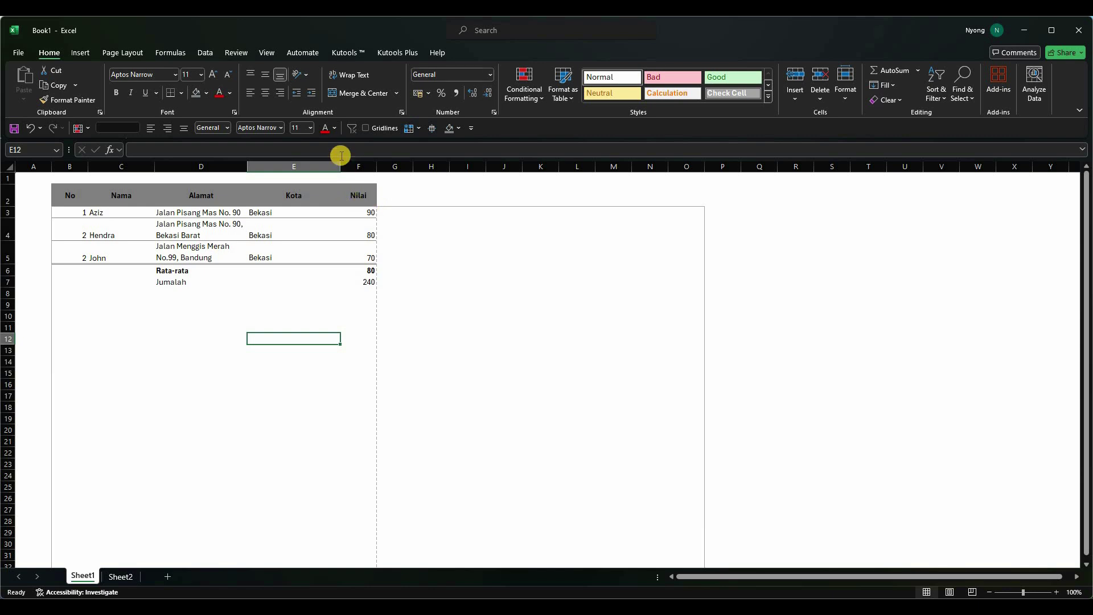
right_click(358, 214)
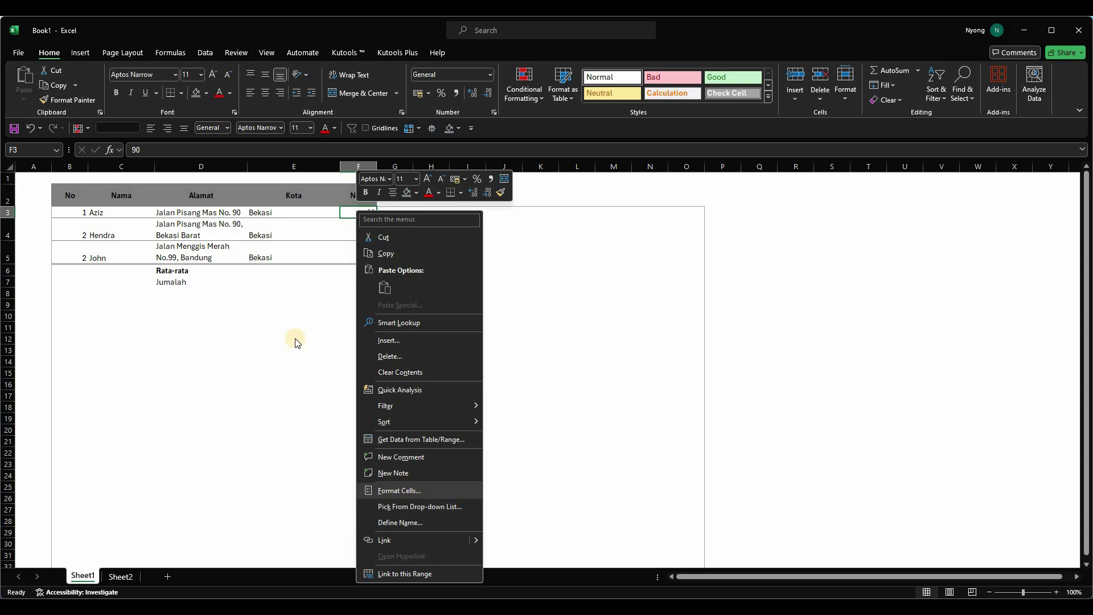
left_click(290, 214)
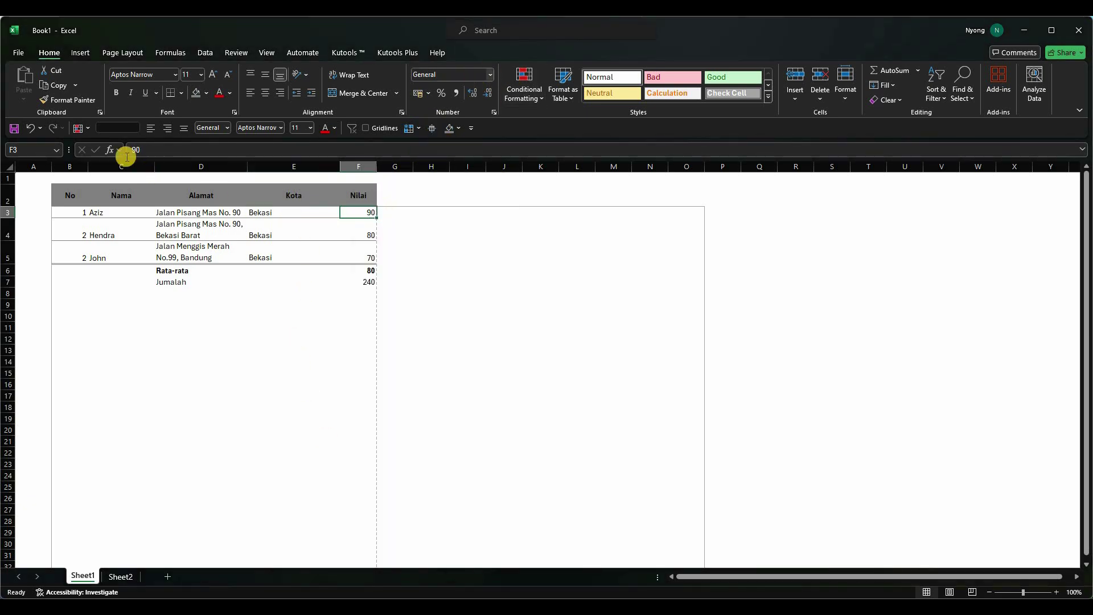
key("ctrl+a")
left_click(192, 393)
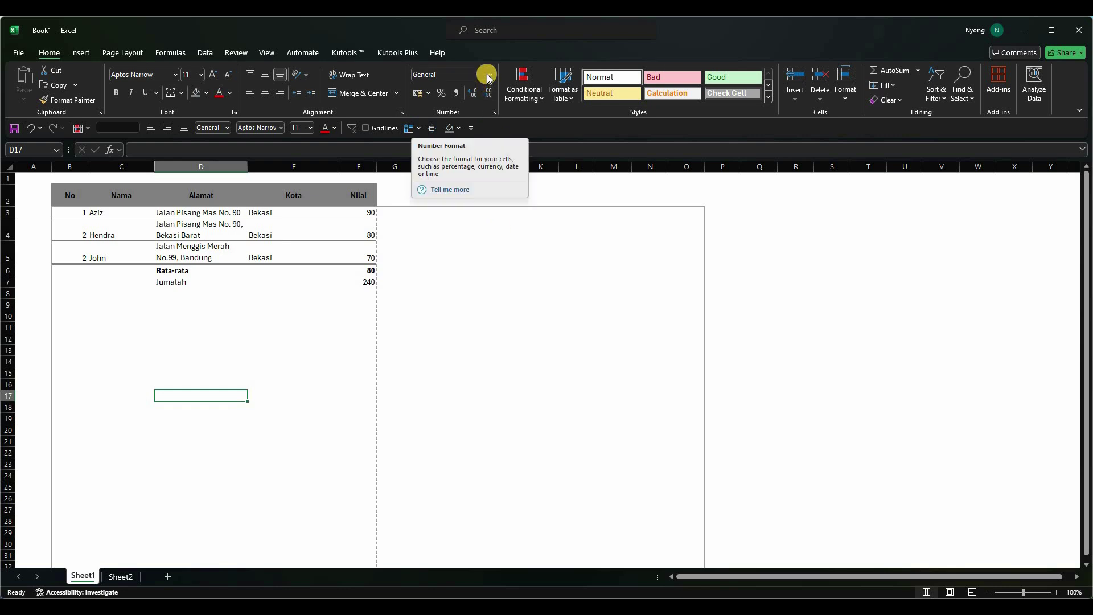
left_click(69, 216)
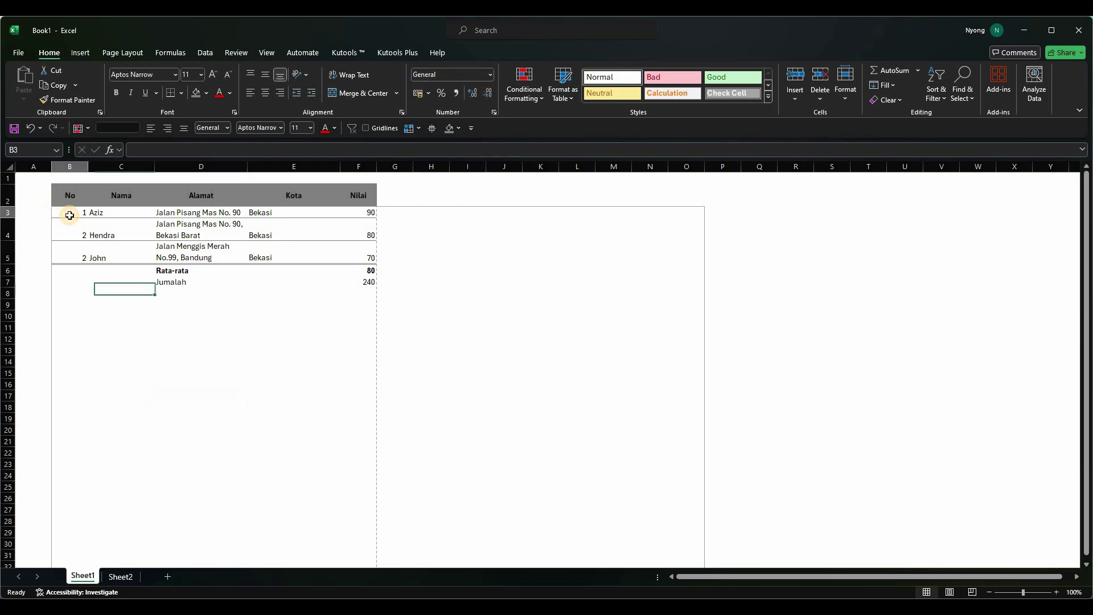
left_click(117, 210)
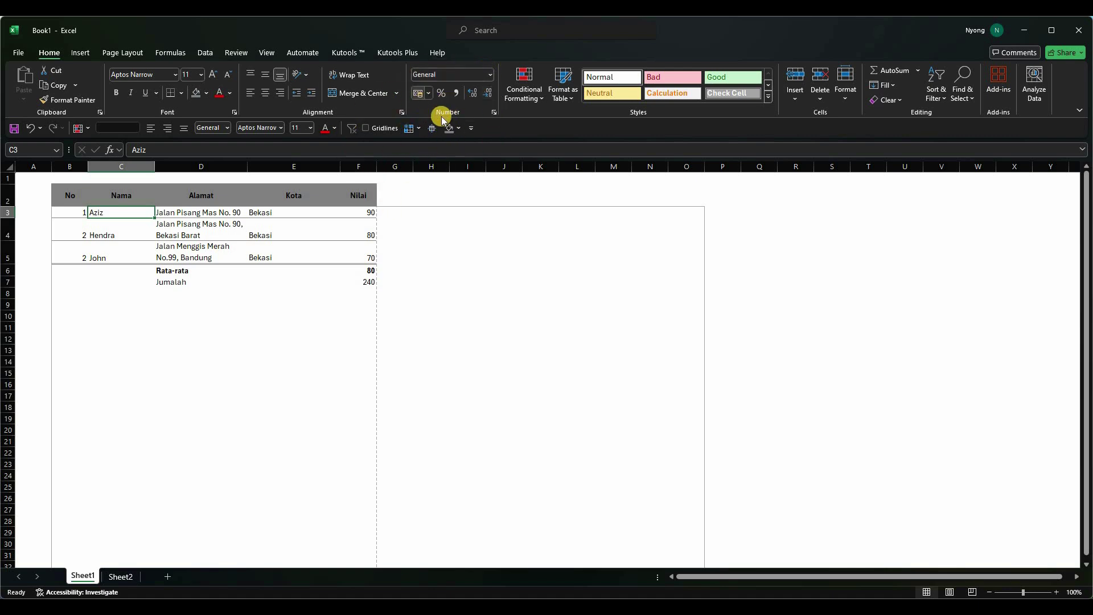
Step: Increase and decrease the decimals of the Nilai value in F3, leaving it at two decimal places
left_click(356, 211)
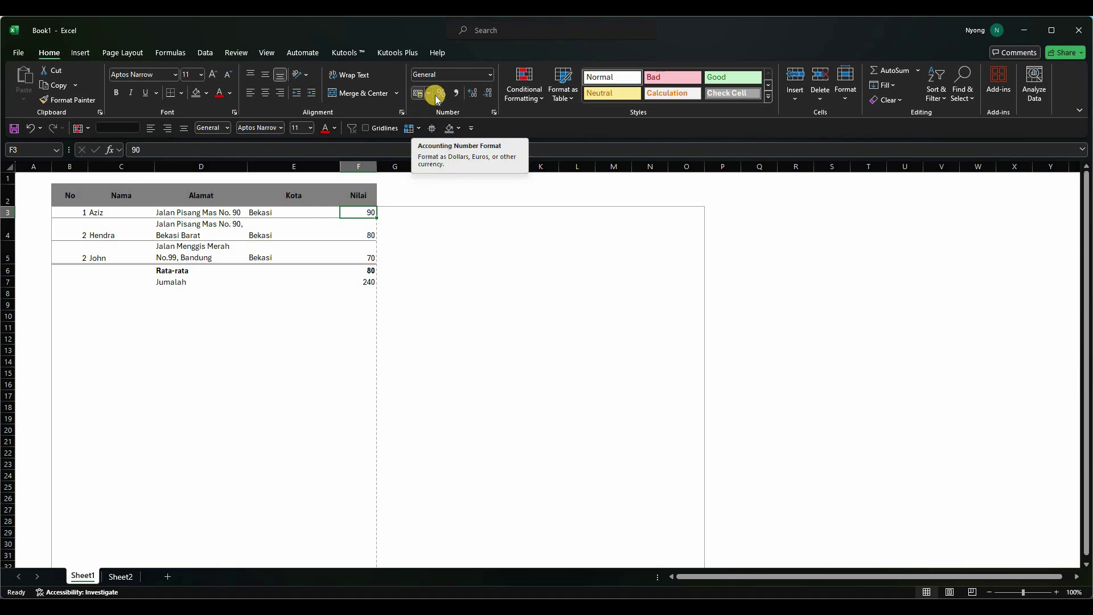
left_click(472, 93)
left_click(473, 93)
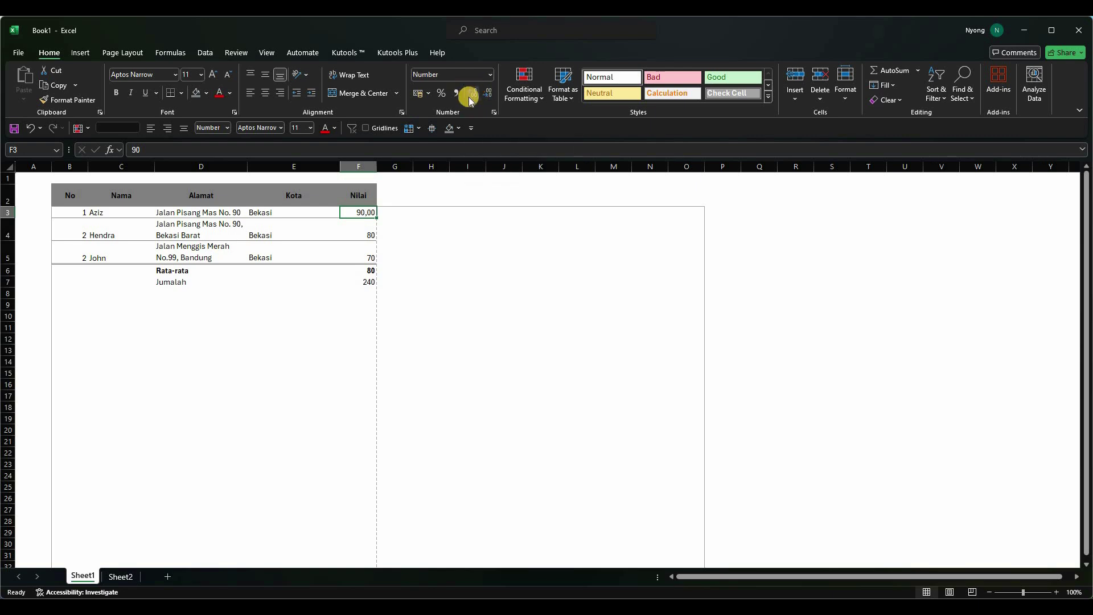
left_click(488, 93)
left_click(472, 93)
Step: Format the whole Nilai range F3:F7, including the average and total, with two decimal places
left_click_drag(361, 211, 361, 282)
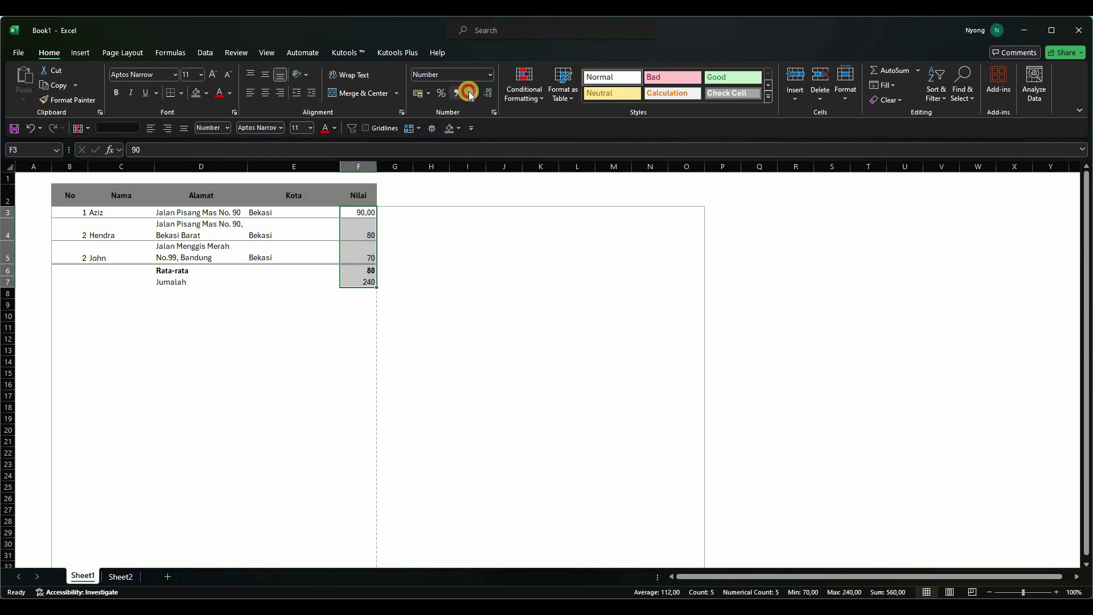
left_click(473, 93)
left_click(489, 96)
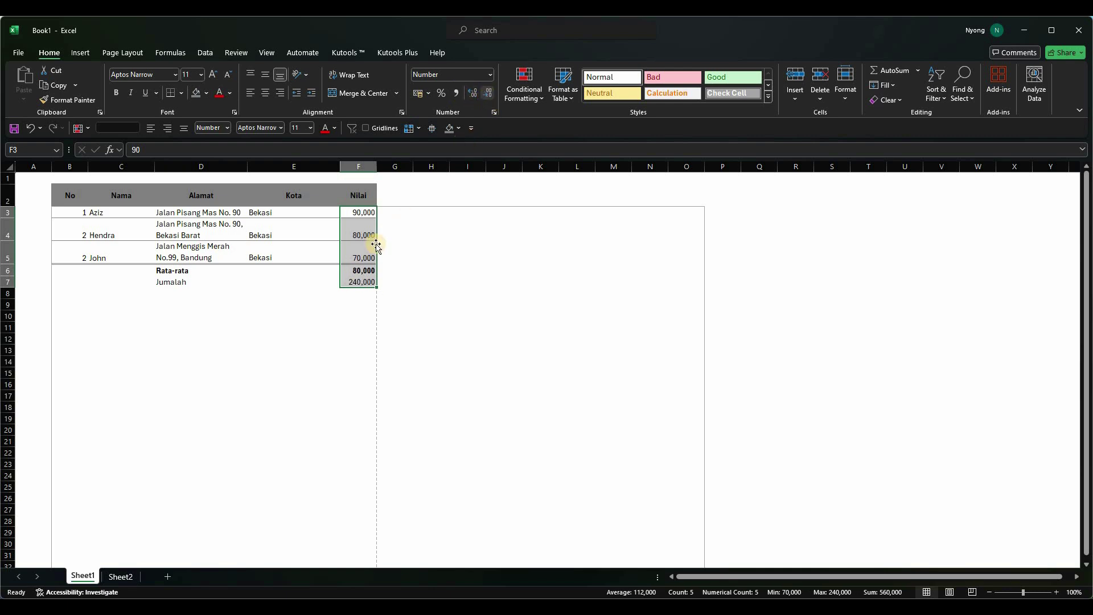
Step: Examine the number formats offered for Nilai cell F3 without applying one
left_click(363, 218)
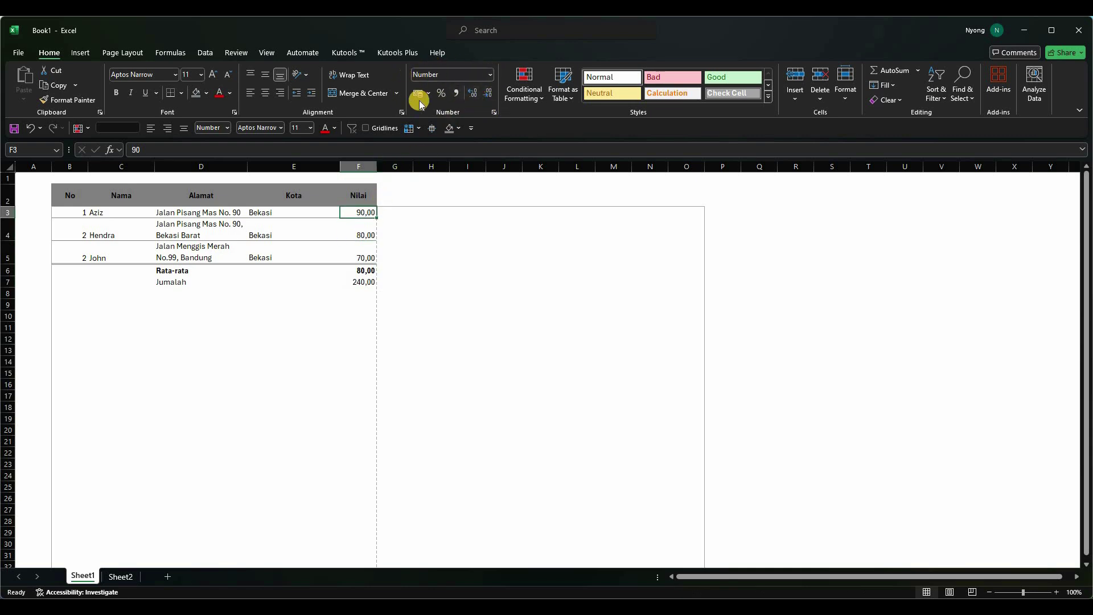
left_click(491, 76)
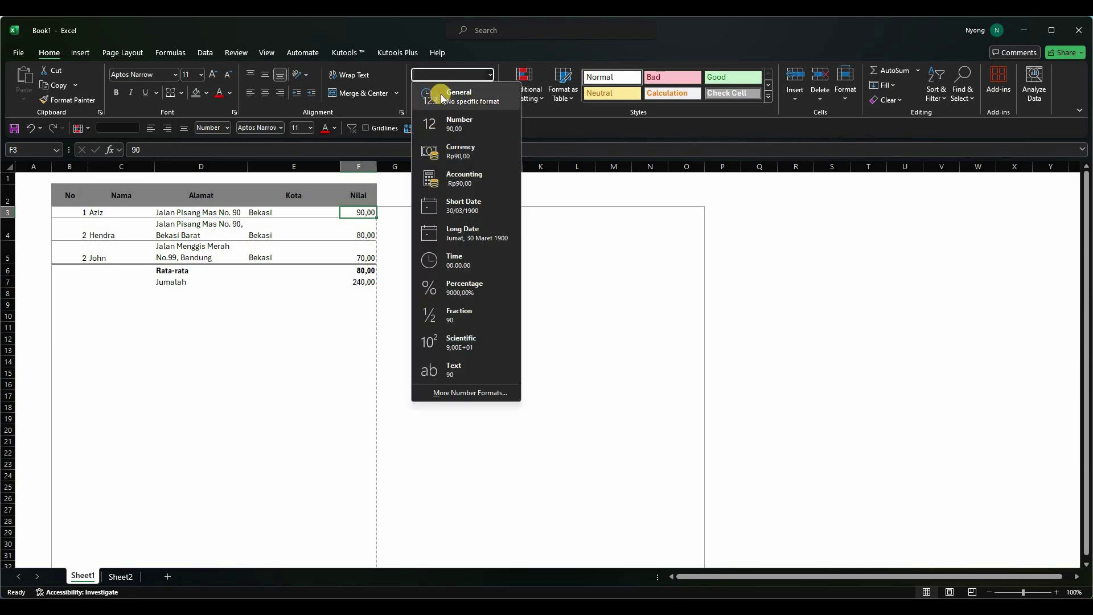
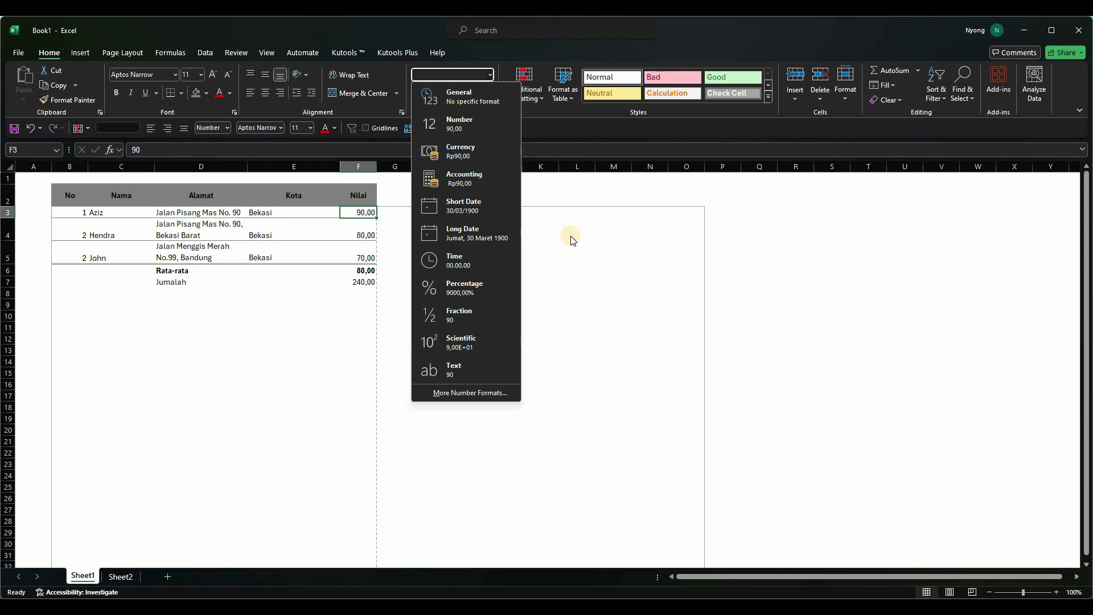
left_click(399, 240)
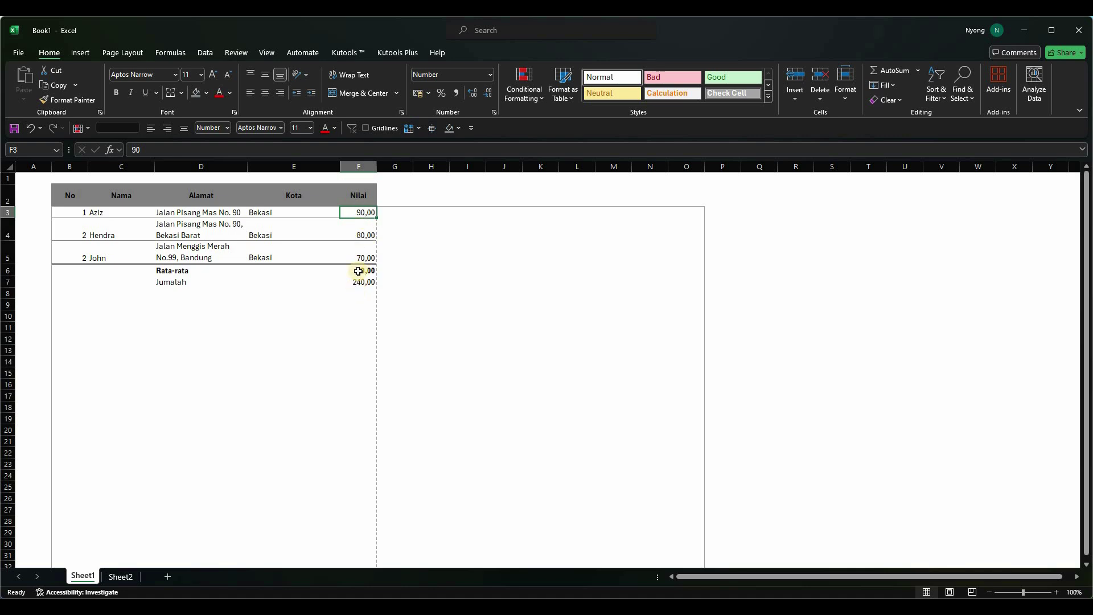
Step: Correct the spelling of the total row's label in D7 to Jumlah
left_click(171, 283)
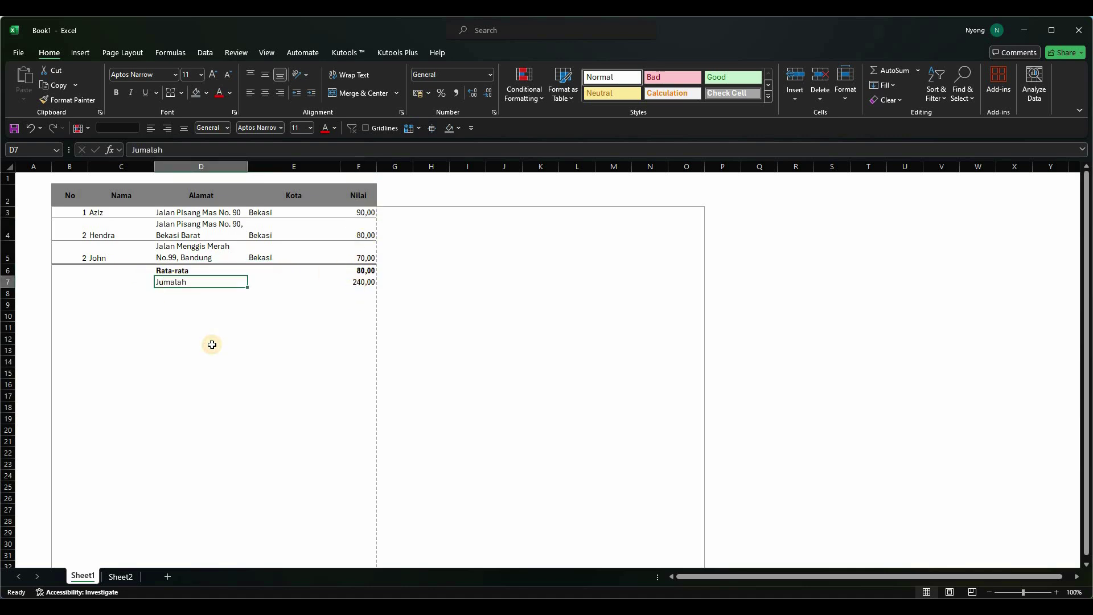
key("F2")
key("Return")
key("Up")
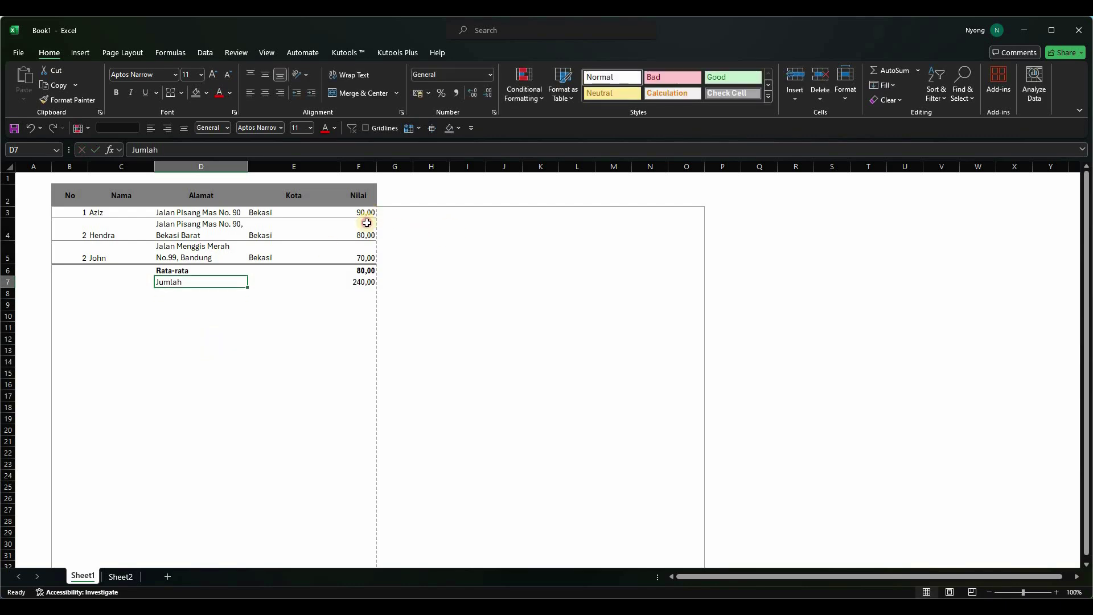
Step: Hide Average, Count, Numerical Count, Minimum and Maximum from the status bar, keeping Sum shown for the selected Nilai values F3:F5
left_click_drag(367, 214, 367, 259)
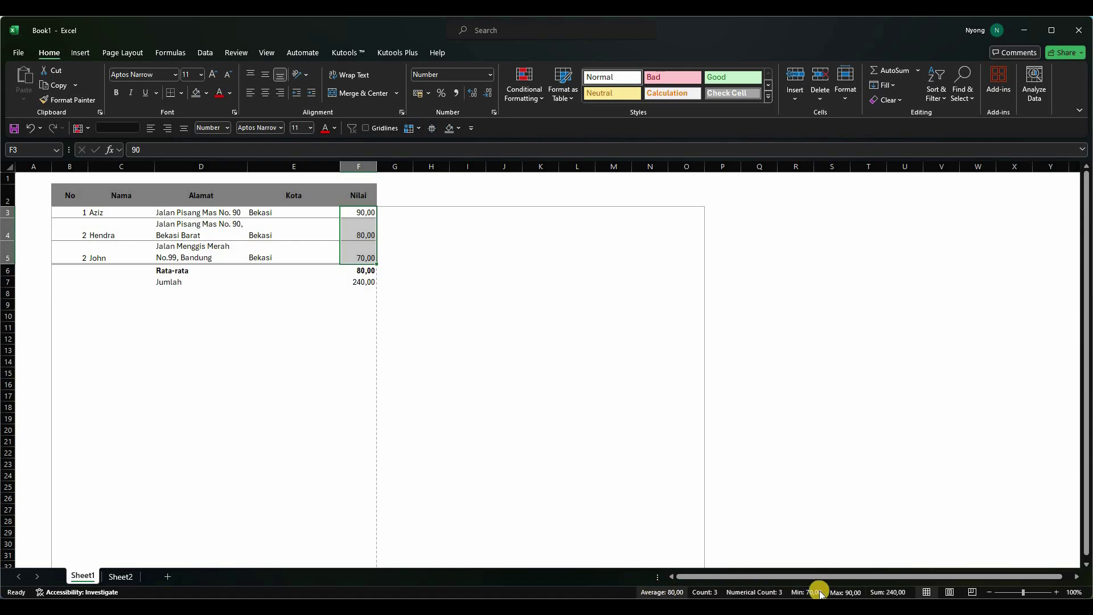
right_click(891, 593)
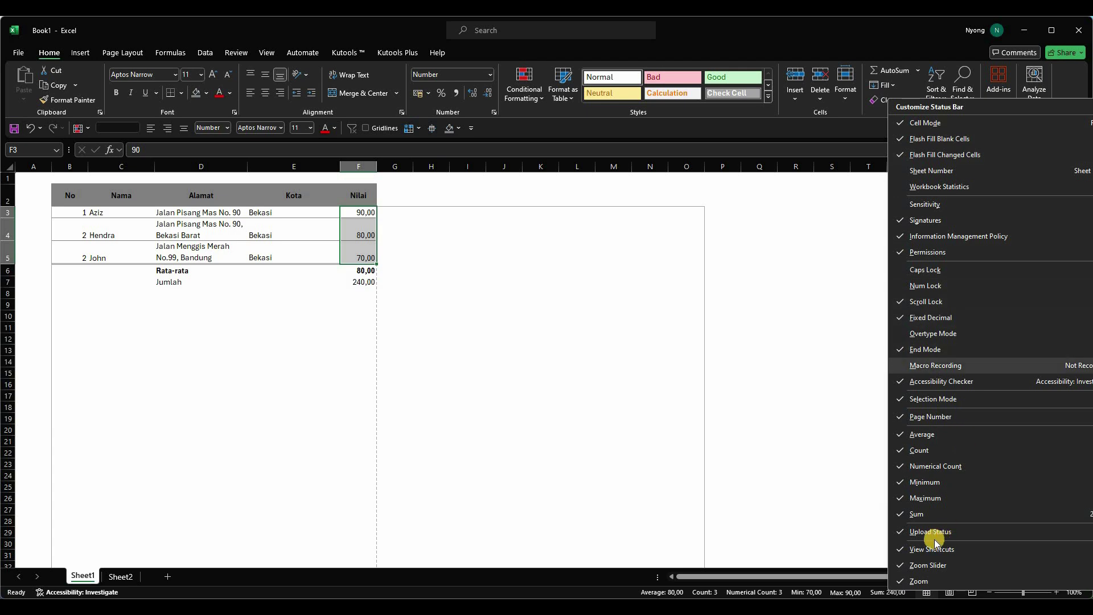
left_click(912, 435)
left_click(915, 451)
left_click(914, 467)
left_click(914, 484)
left_click(914, 499)
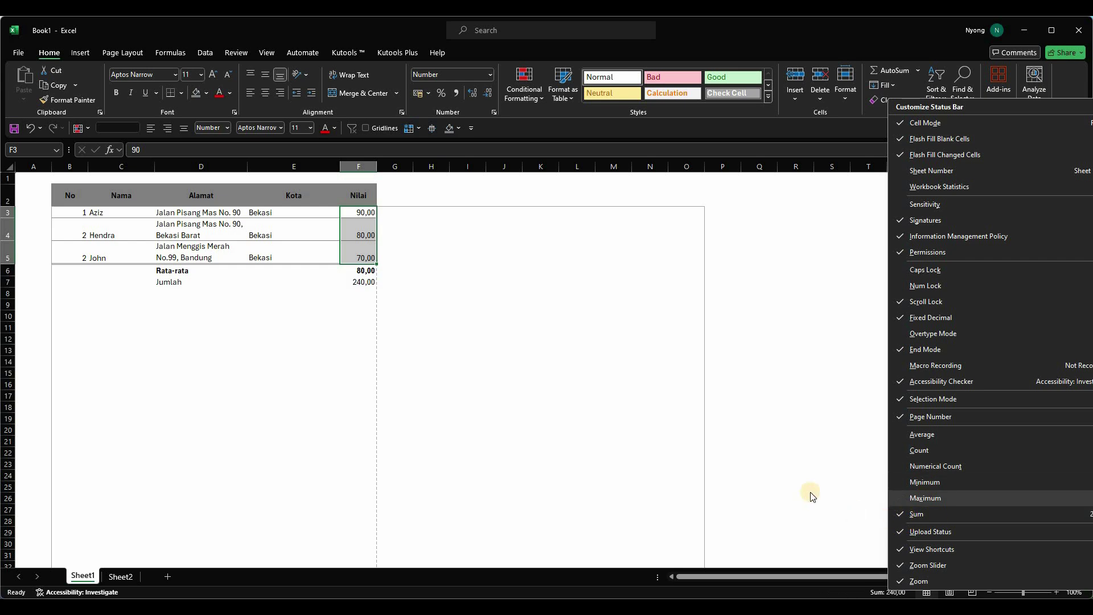
key("Escape")
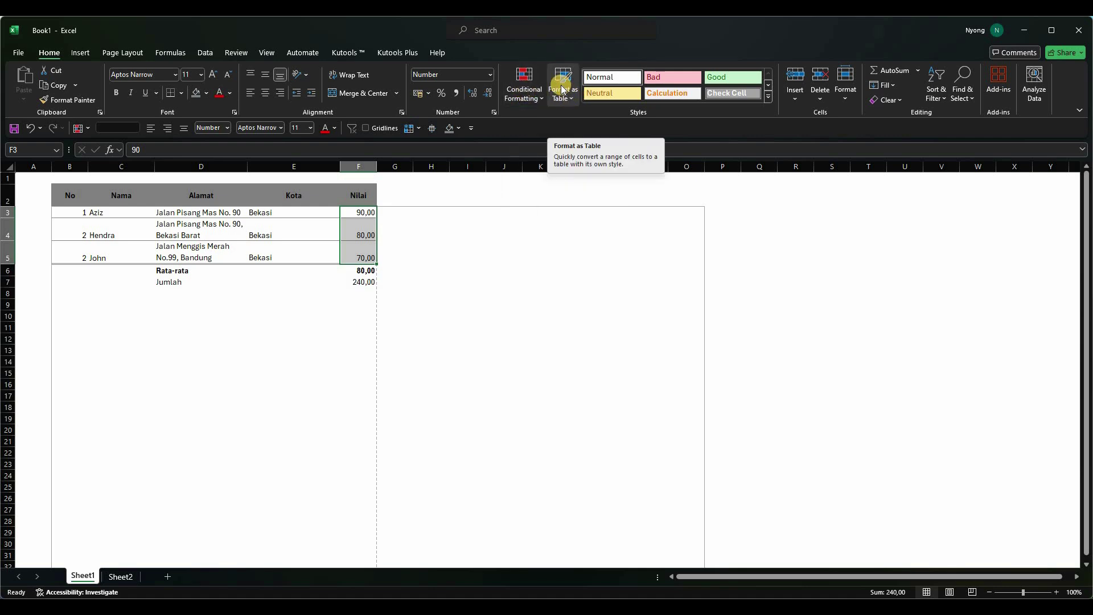
Step: Examine the conditional formatting rule types available for the Nilai values F3:F5 without applying one
left_click(527, 101)
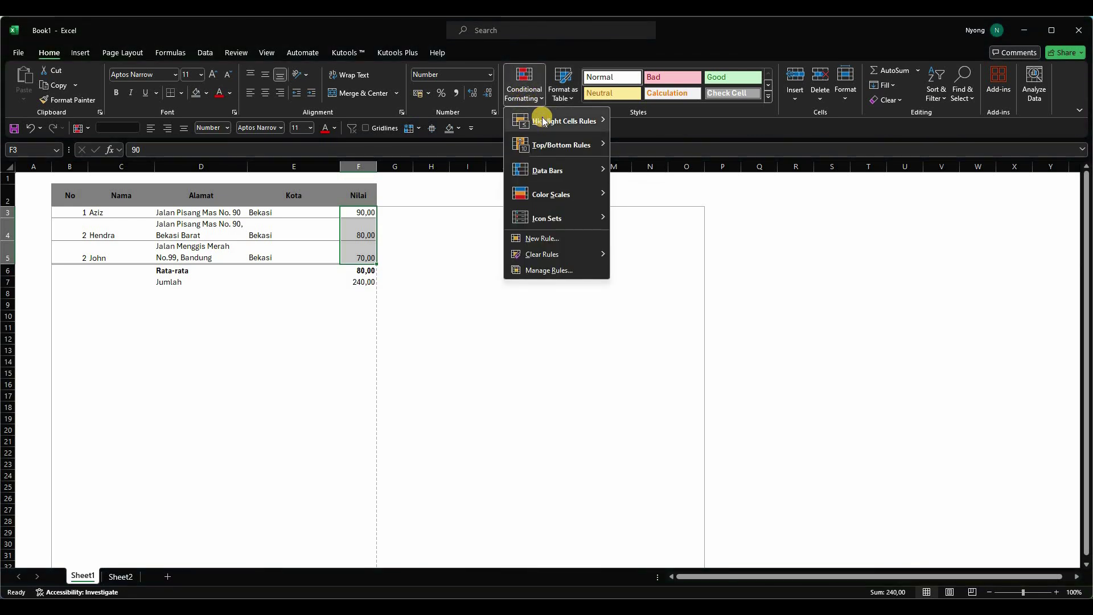
mouse_move(543, 122)
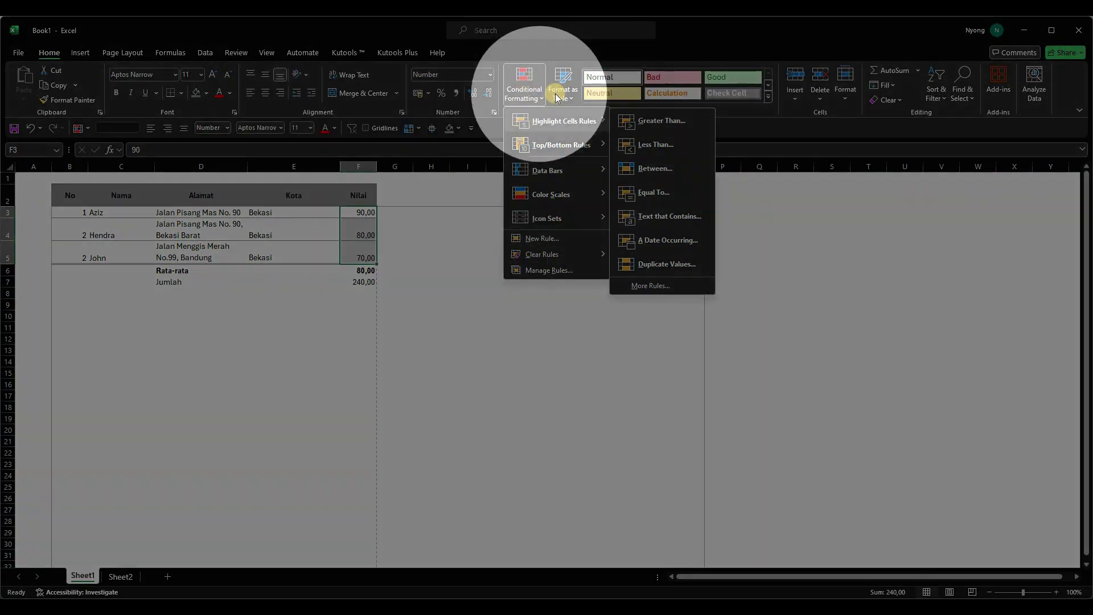
left_click(569, 103)
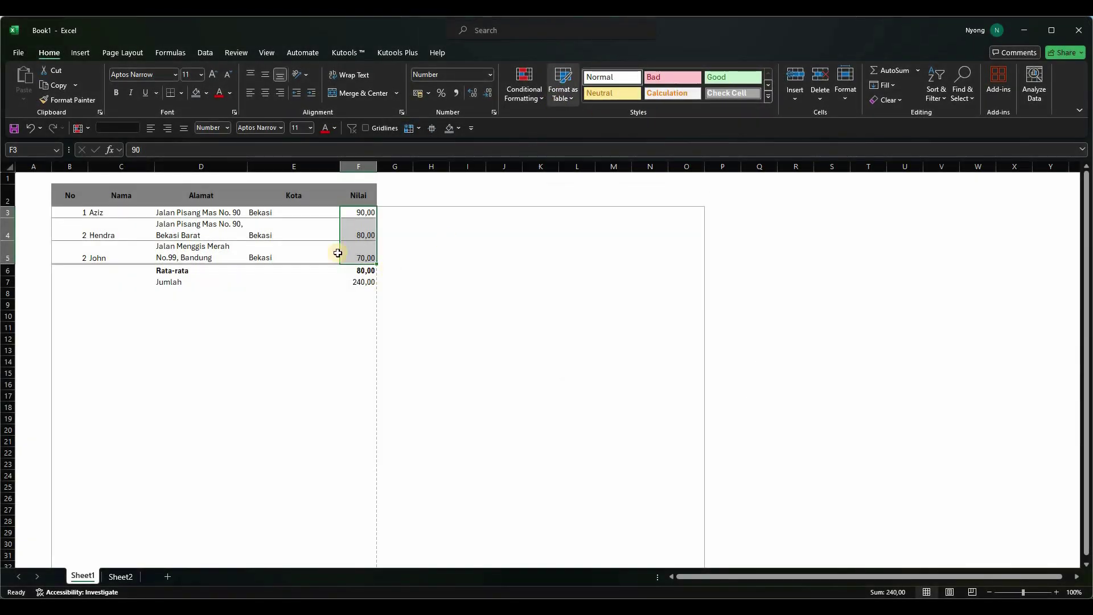
left_click(210, 221)
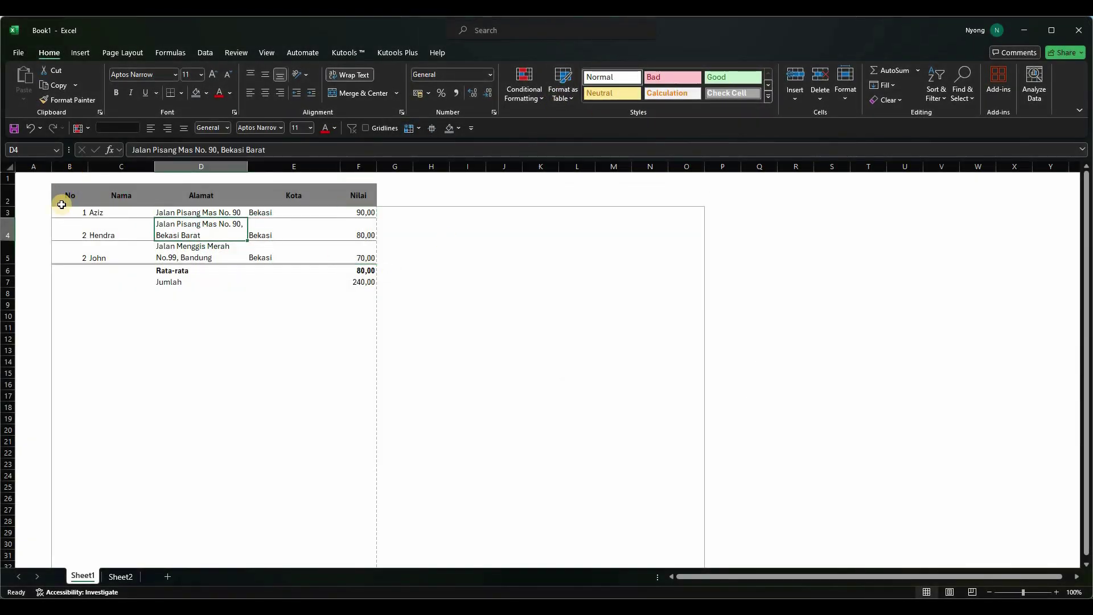
Step: Copy the table range B2:F5 with its header row, leaving out the Rata-rata and Jumlah rows
left_click_drag(65, 195, 359, 235)
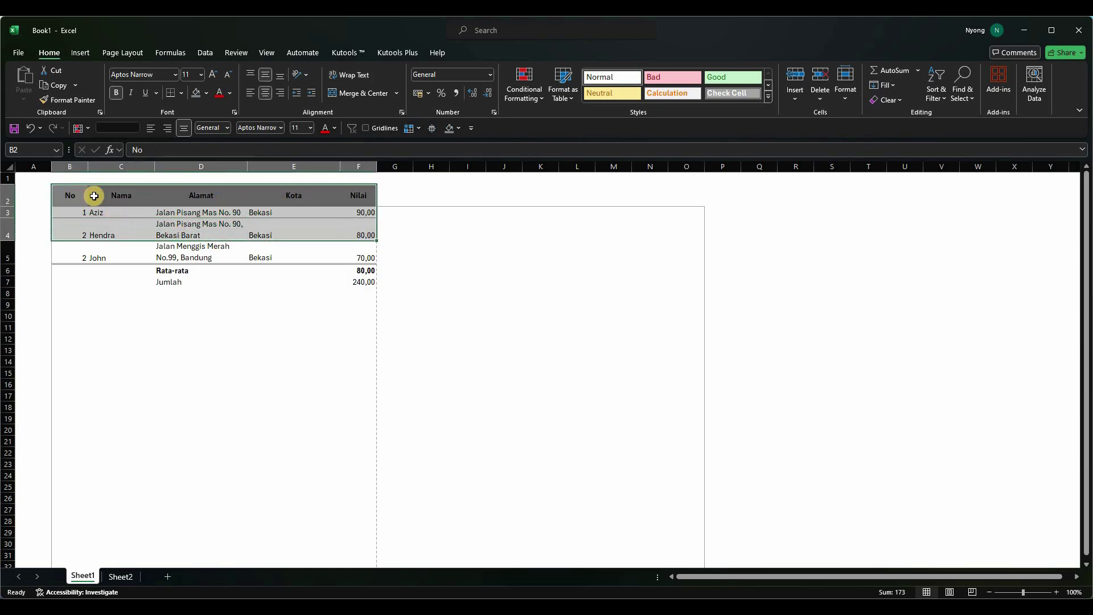
left_click(69, 192)
left_click_drag(69, 192, 359, 196)
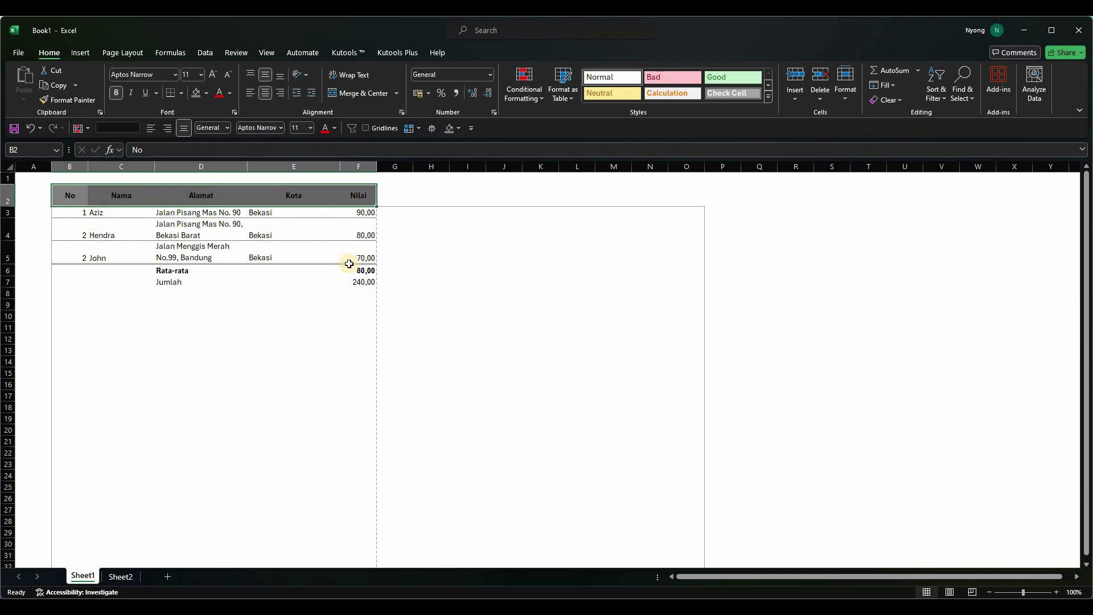
left_click_drag(70, 188, 361, 255)
key("ctrl+c")
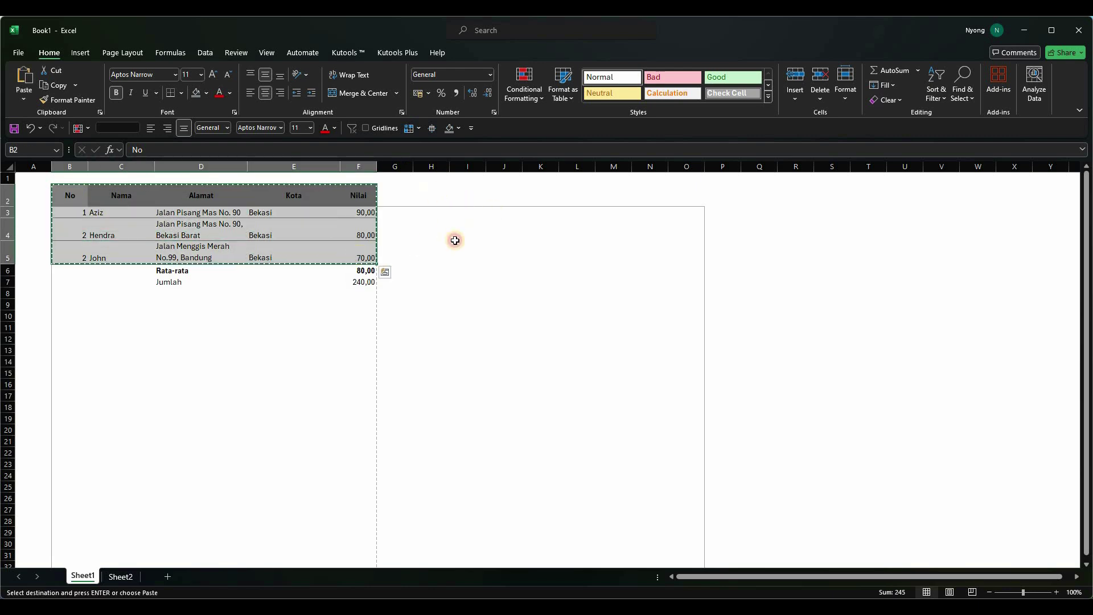
Step: Paste the copied table with its formatting at H2 and widen the copy's Alamat column J
key("Right")
key("Right")
key("Right")
key("Right")
key("Right")
key("Right")
key("Return")
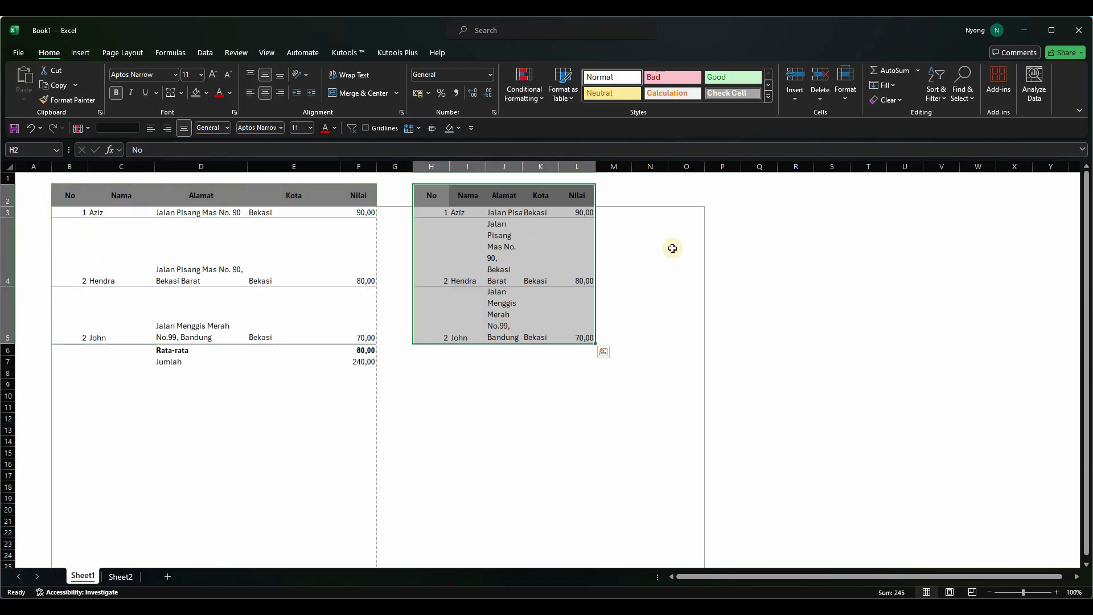
left_click(551, 223)
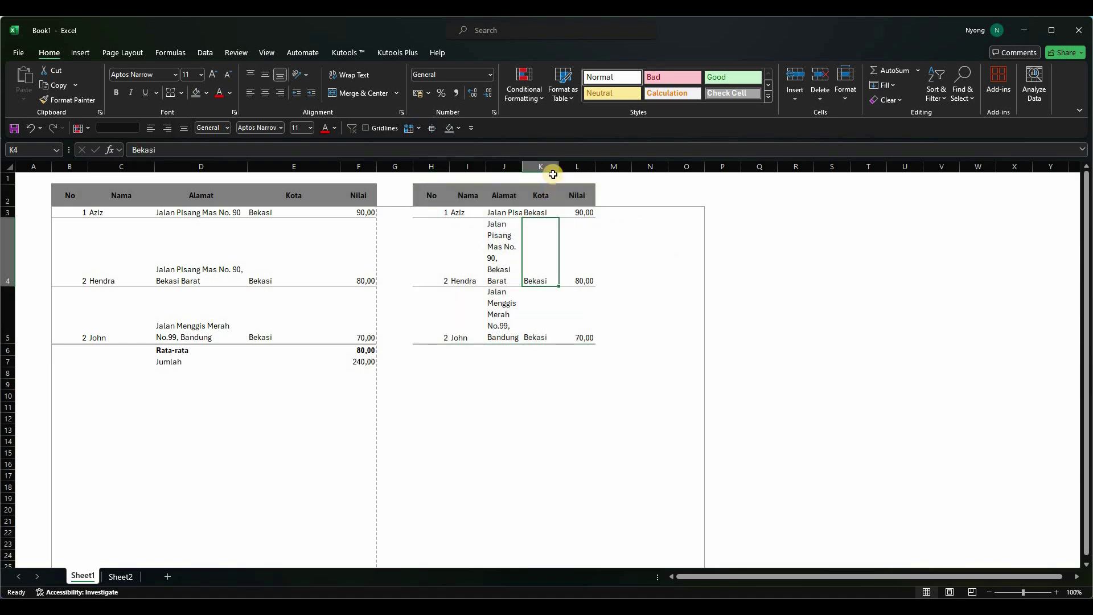
left_click_drag(525, 165, 598, 205)
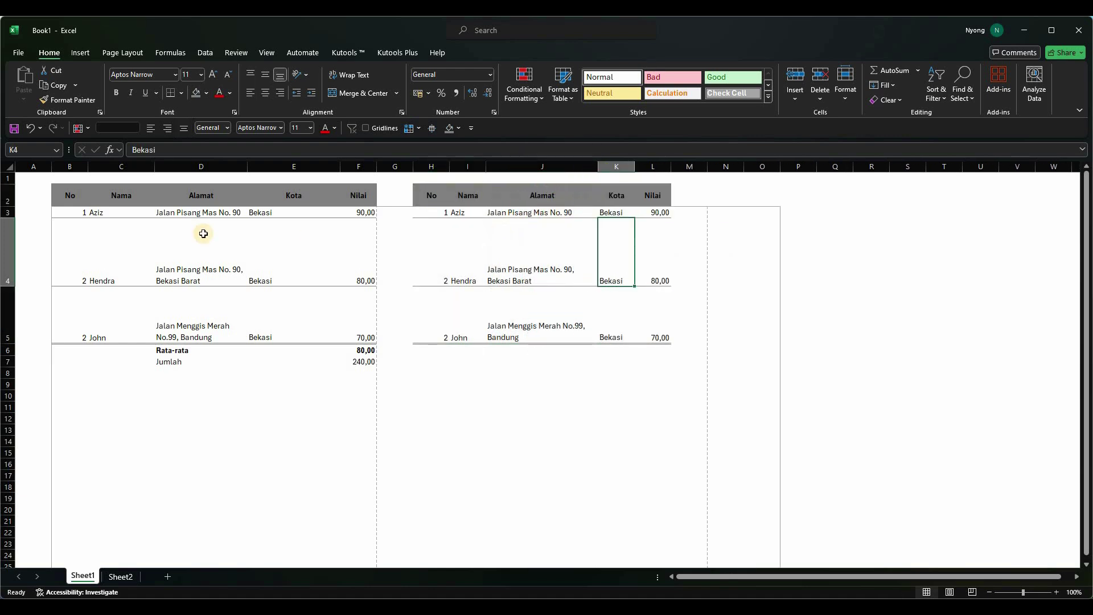
Step: Autofit the heights of rows 2 to 5 and select the whole pasted table H2:L5
left_click_drag(7, 196, 5, 328)
double_click(5, 286)
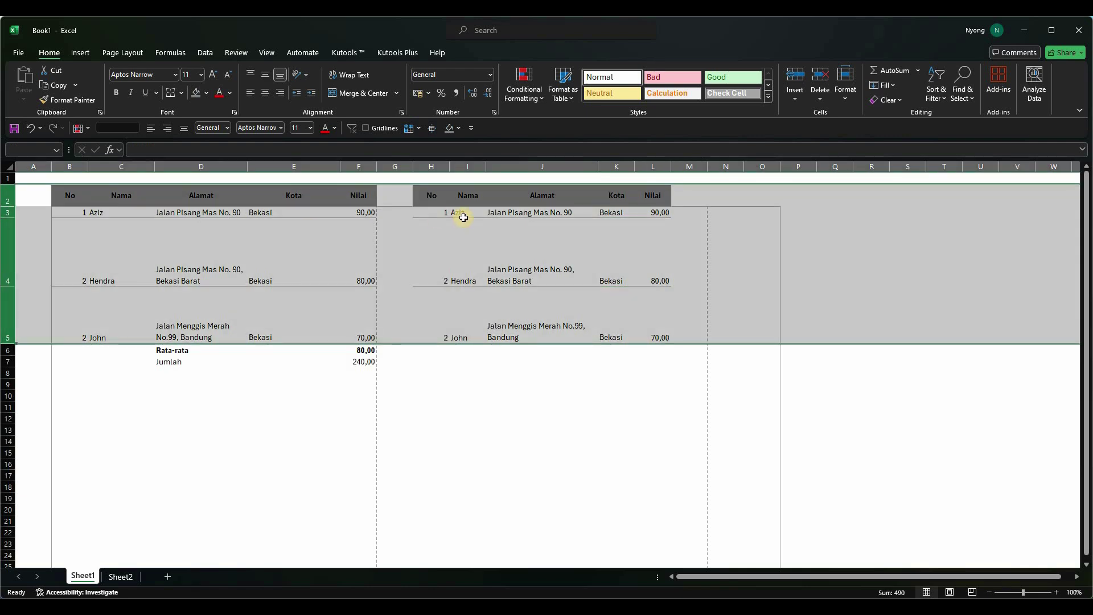
left_click(462, 228)
key("Up")
key("Right")
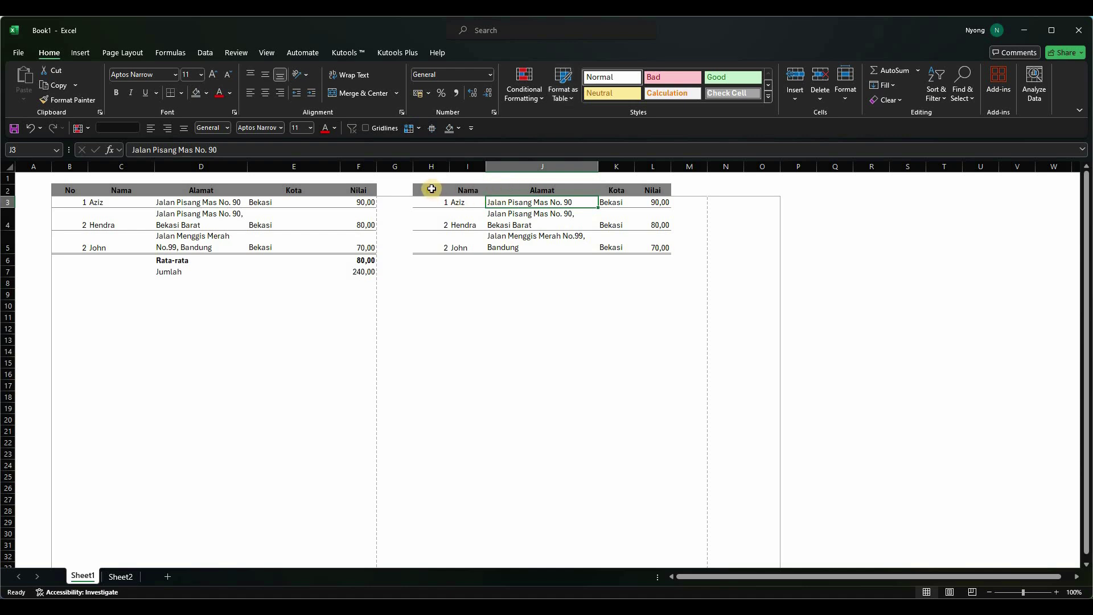
key("ctrl+a")
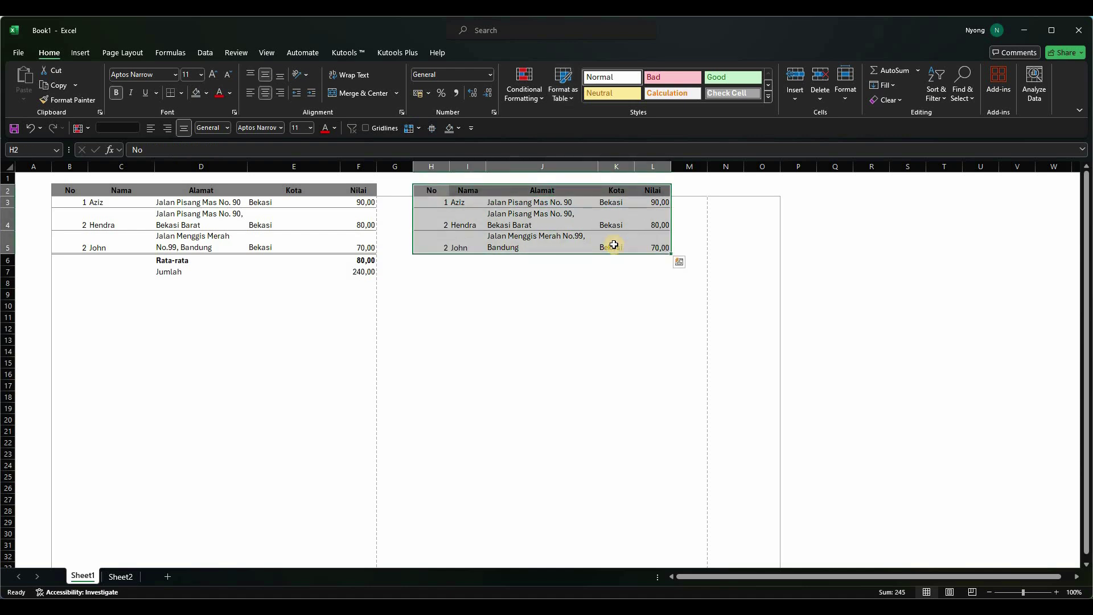
Step: Undo the row autofit, the column widening and the formatted paste at H2
key("ctrl+z")
key("ctrl+z")
key("ctrl+z")
key("ctrl+z")
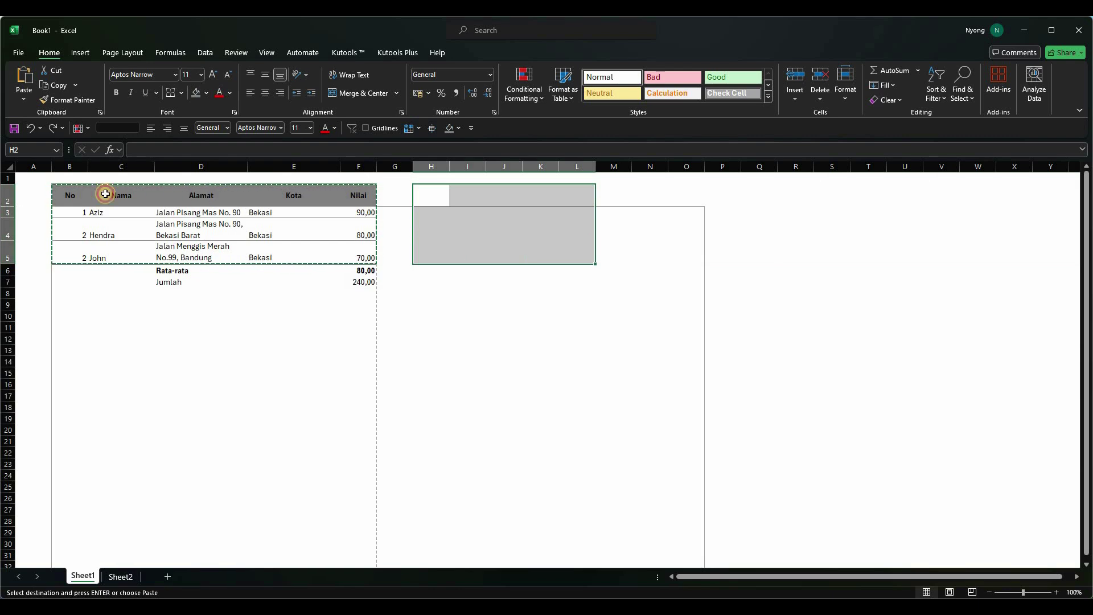
Step: Paste the copied table at H2 as values only, without its formatting
left_click(442, 200)
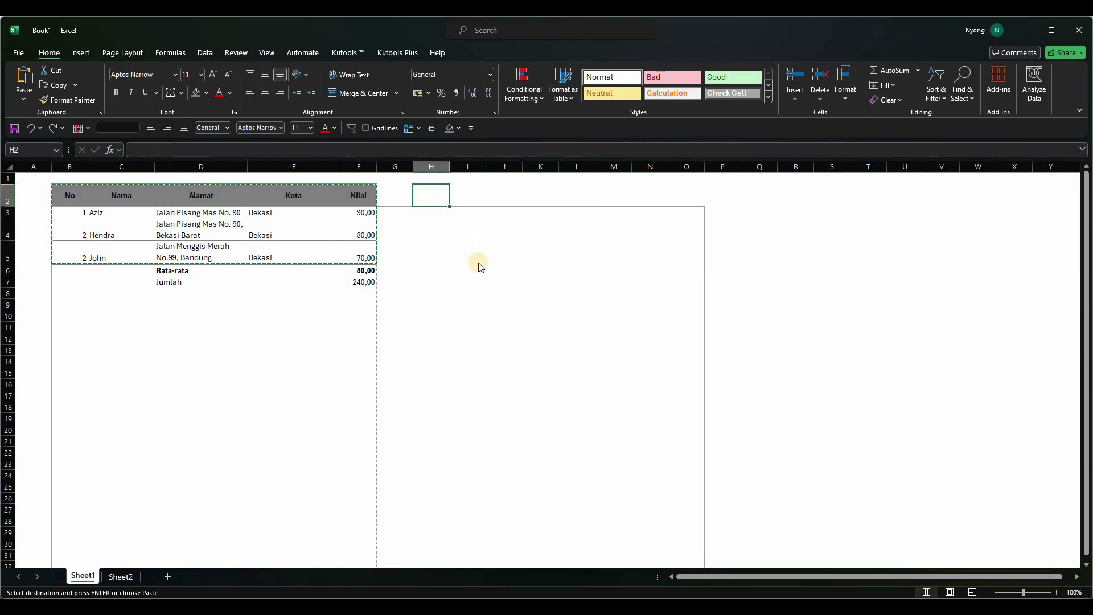
right_click(434, 199)
left_click(477, 274)
left_click(507, 234)
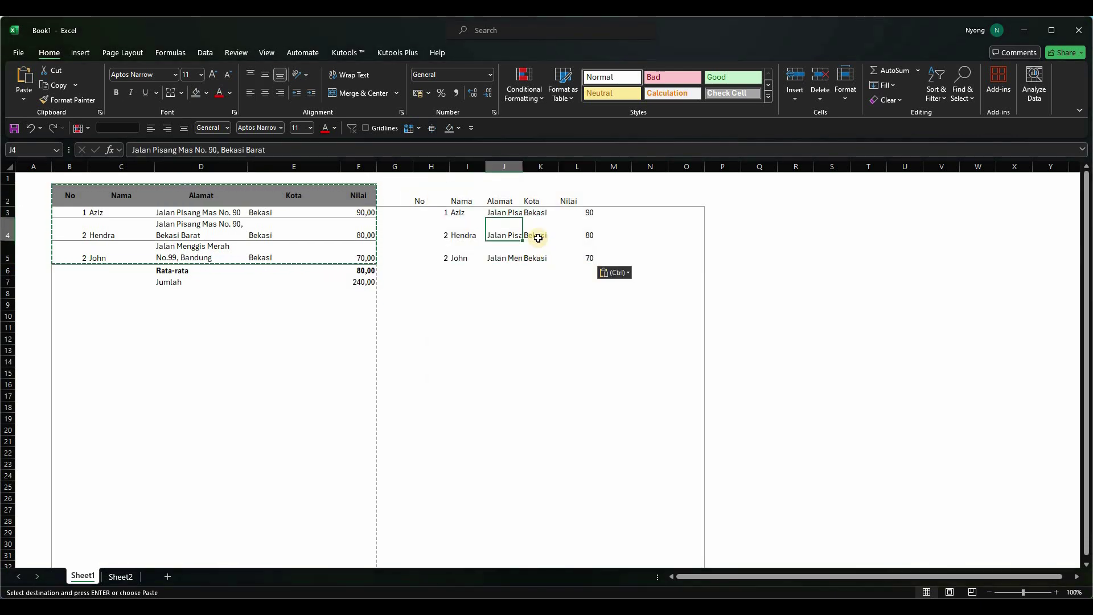
Step: Format the pasted range H2:L5 as a table with headers, using the green style in the first row of the Medium styles
left_click(436, 200)
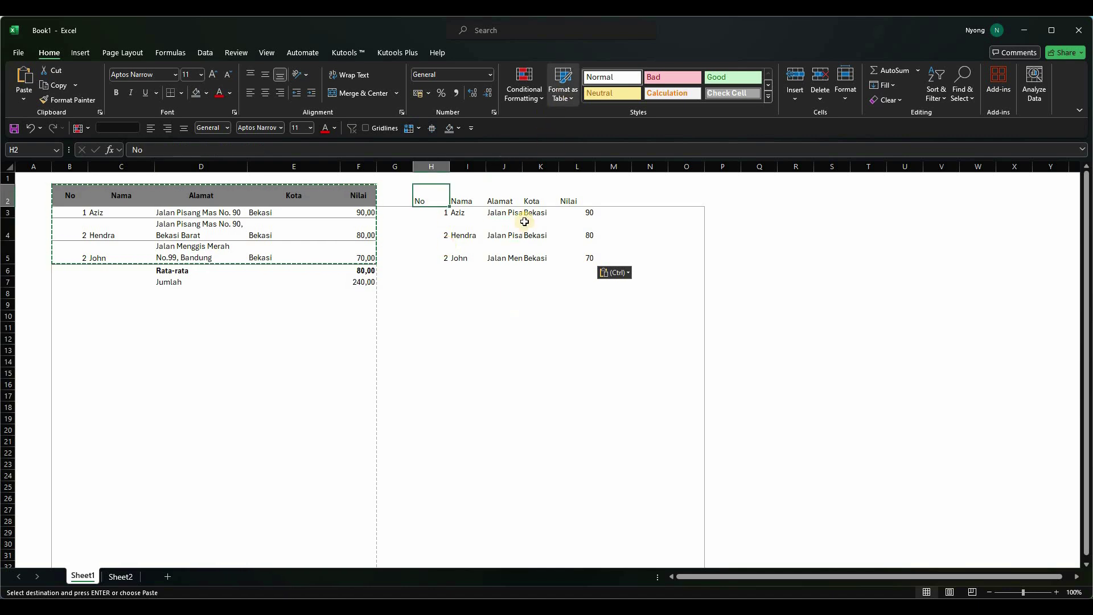
left_click(569, 95)
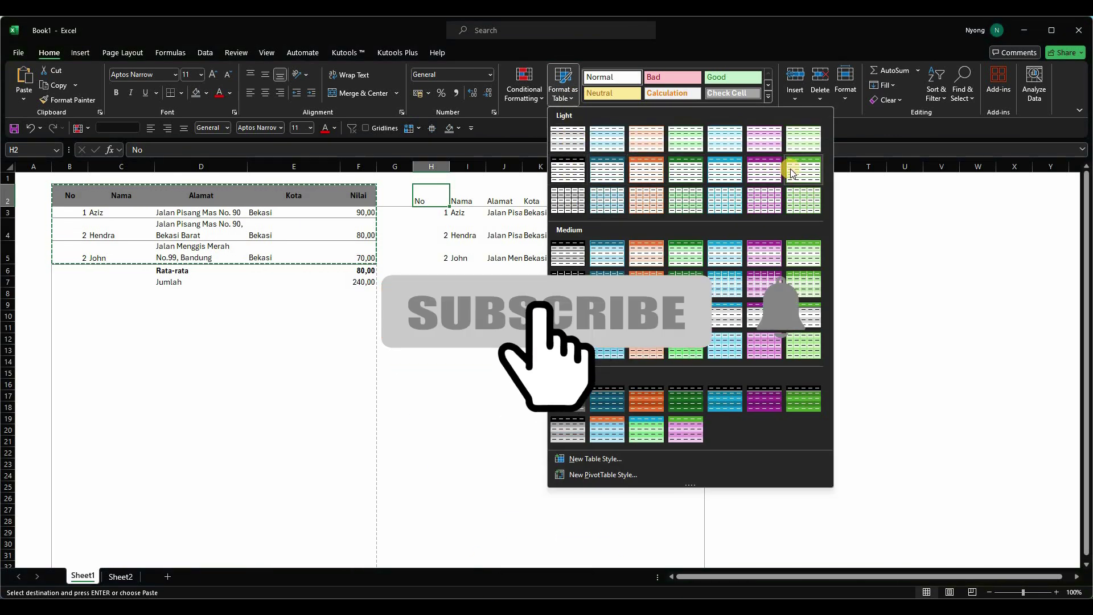
left_click(686, 254)
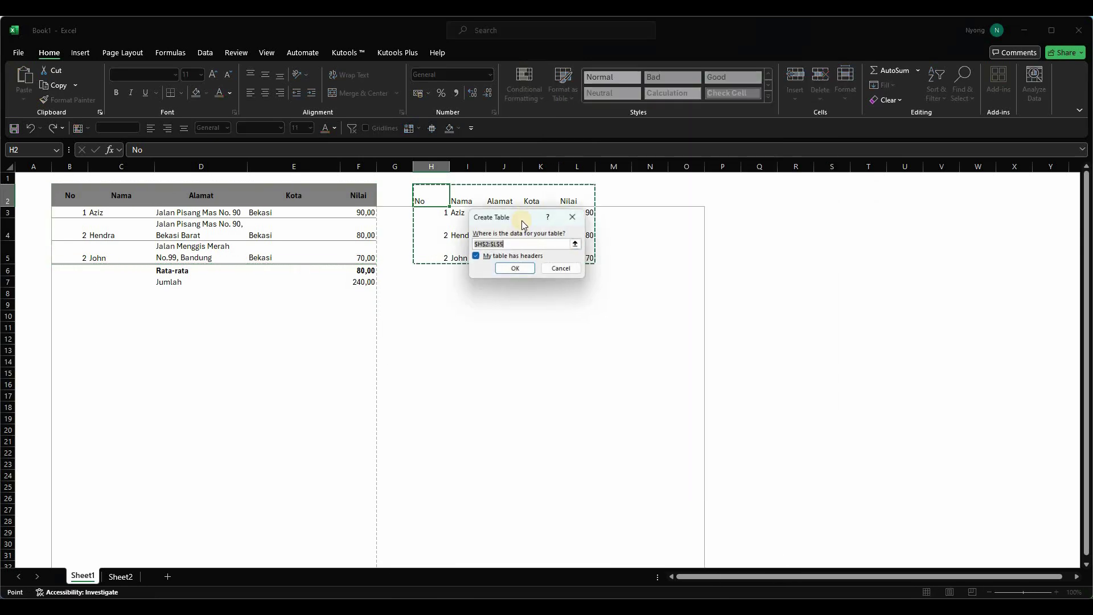
left_click_drag(527, 222, 697, 203)
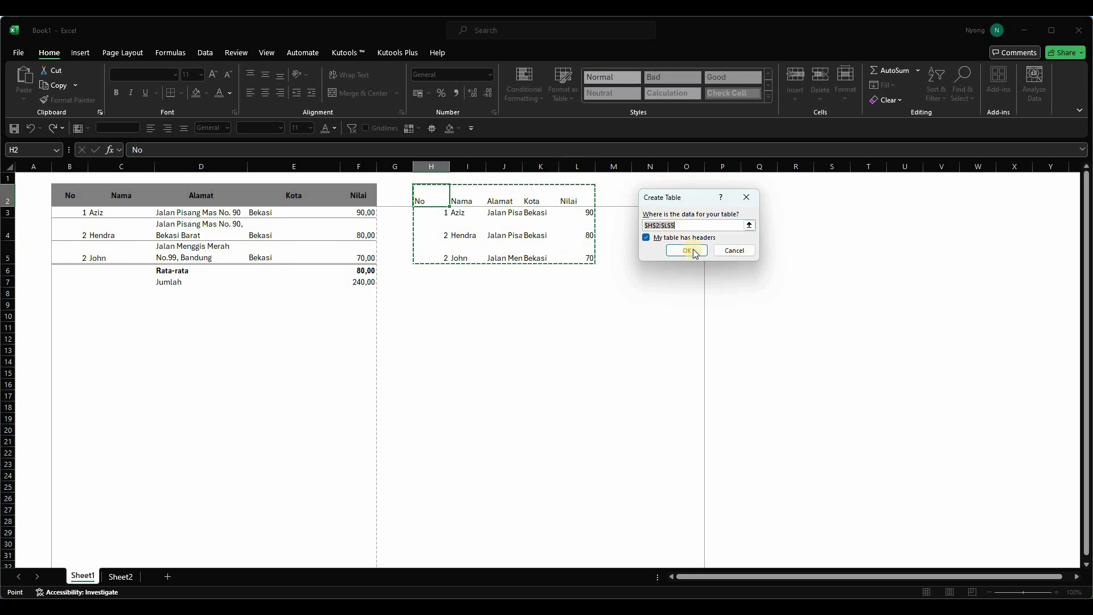
left_click(647, 238)
left_click(647, 238)
left_click(688, 250)
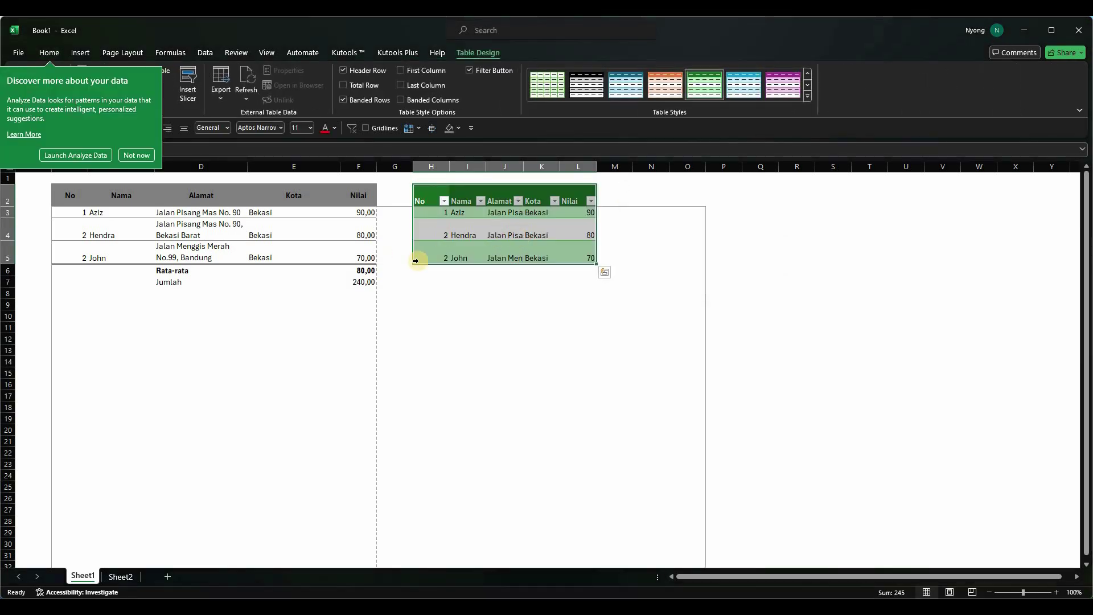
Step: Widen the green table's Alamat column J to show the addresses and autofit its No column H
left_click(505, 235)
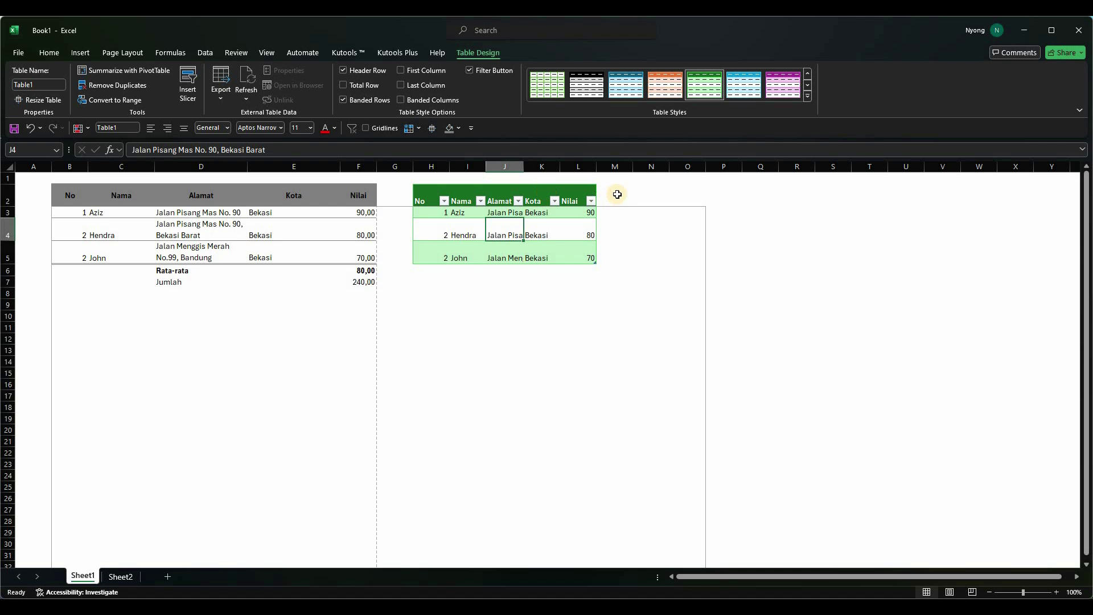
left_click_drag(525, 167, 655, 166)
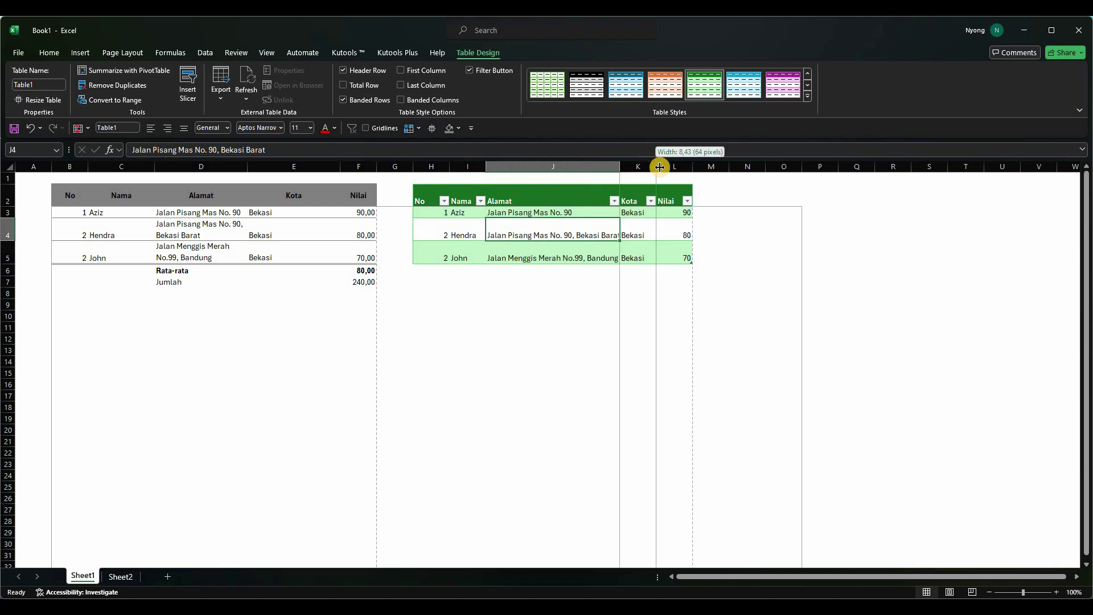
double_click(449, 166)
left_click(501, 202)
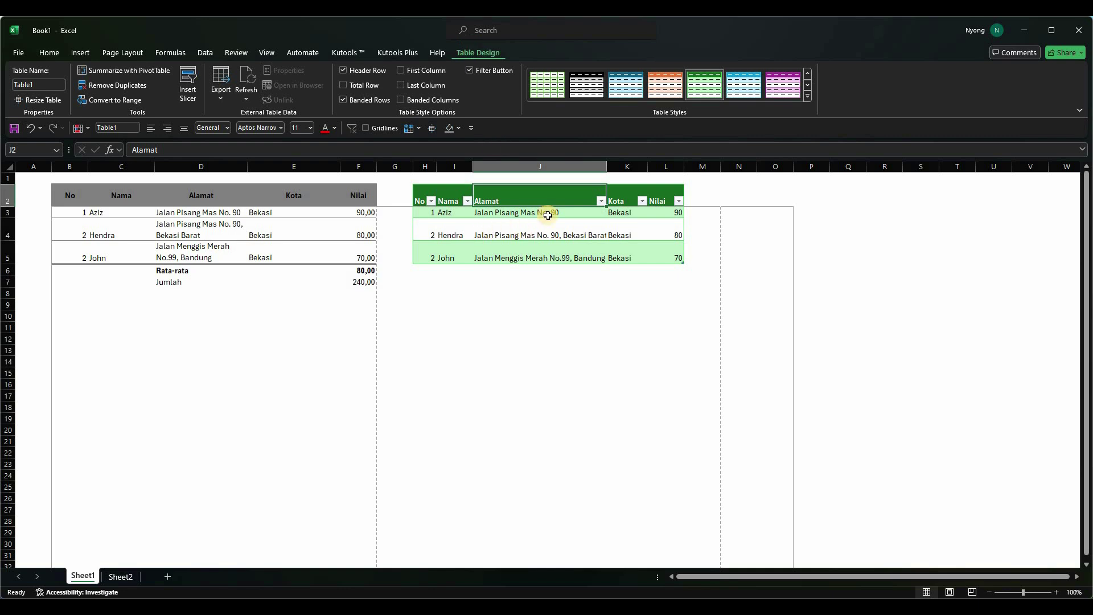
Step: Add an empty row to the end of the green table by advancing past its last cell L5
left_click_drag(424, 194, 666, 257)
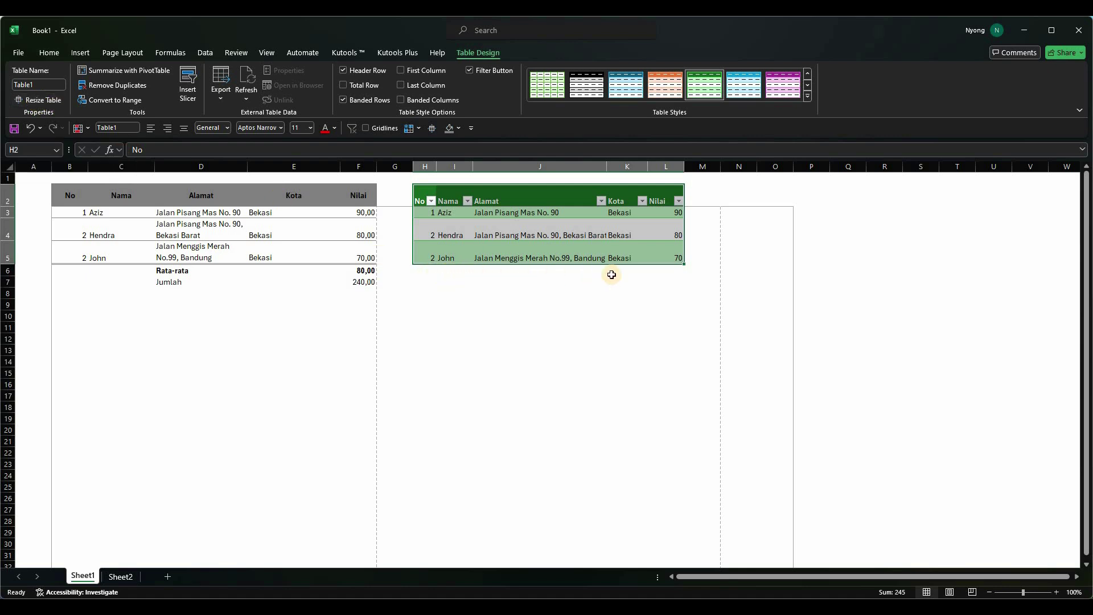
left_click(483, 257)
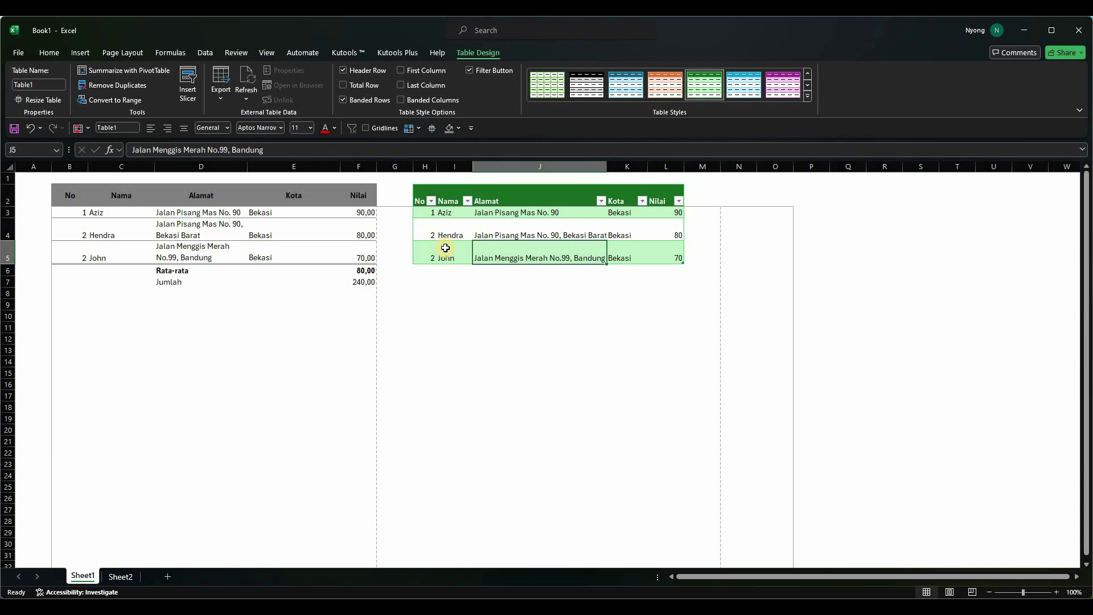
key("Right")
key("Right")
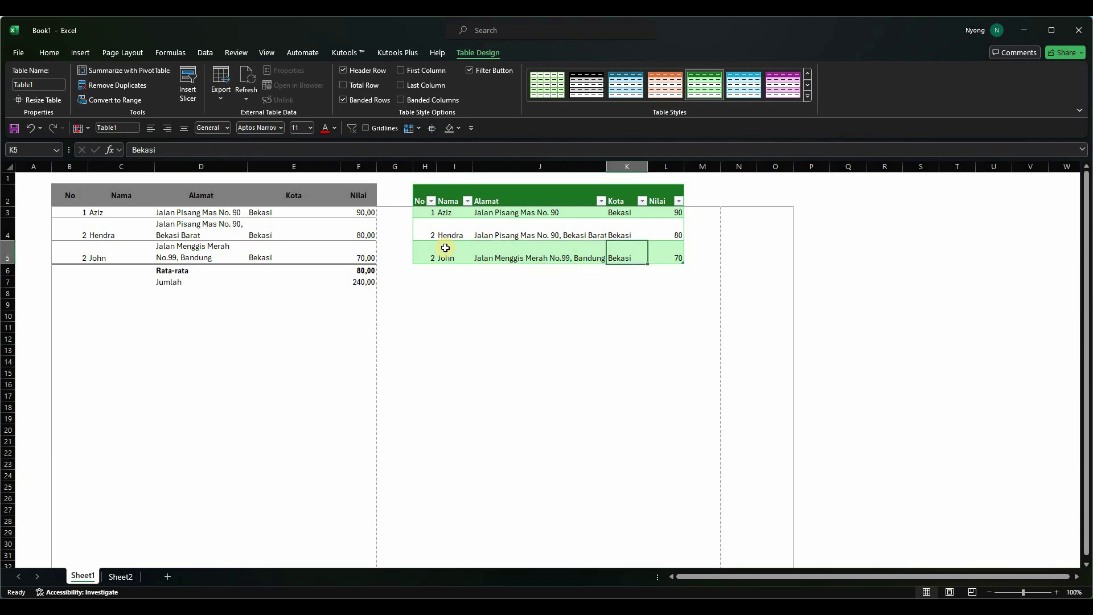
key("Left")
key("Left")
key("Left")
key("Right")
key("Right")
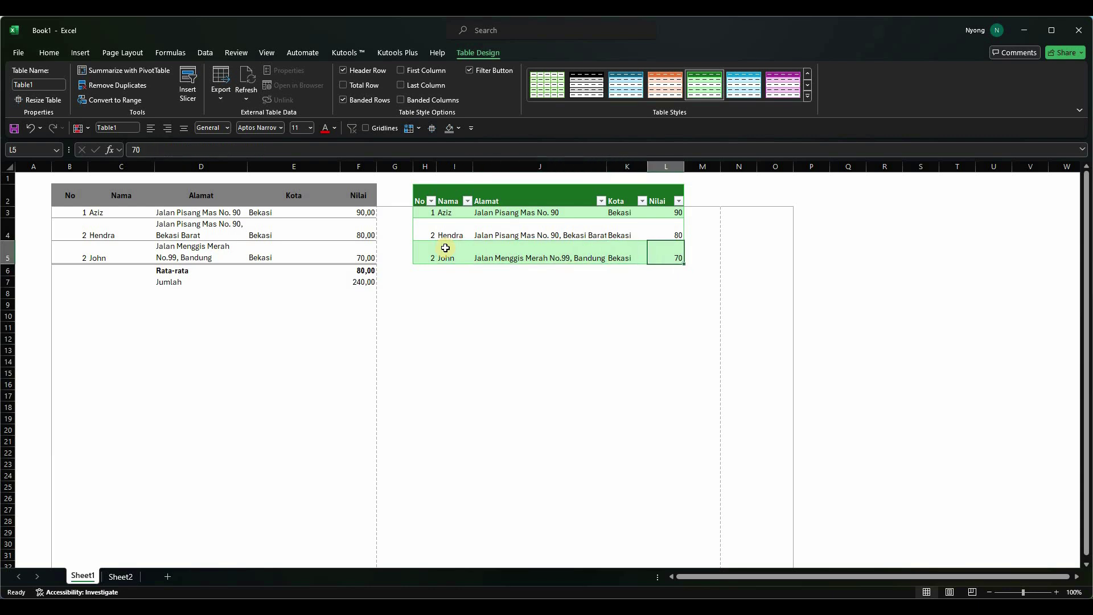
key("Left")
key("Right")
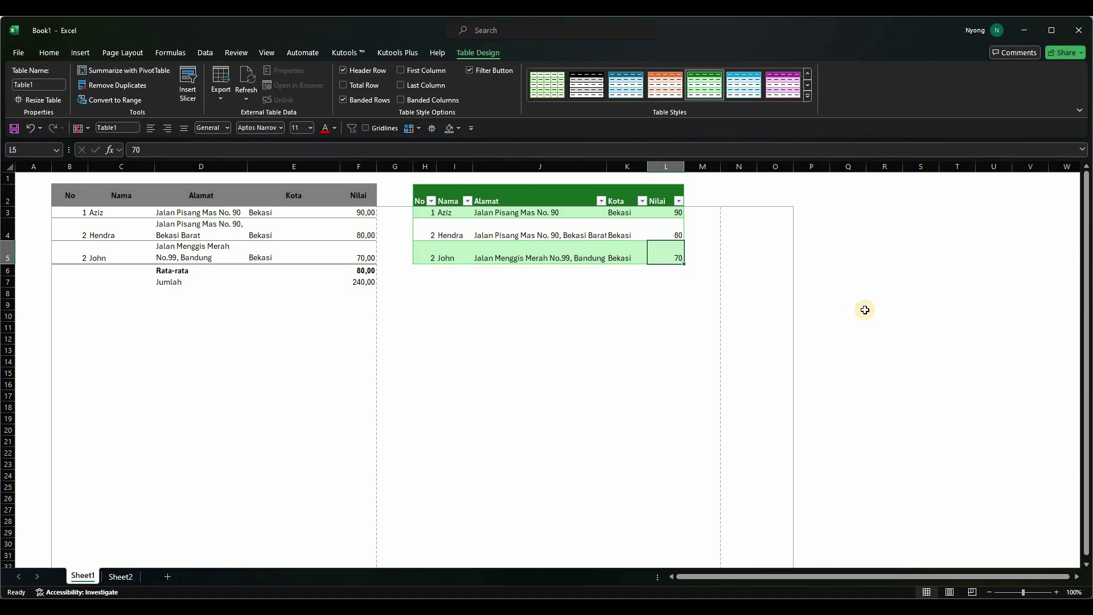
key("Tab")
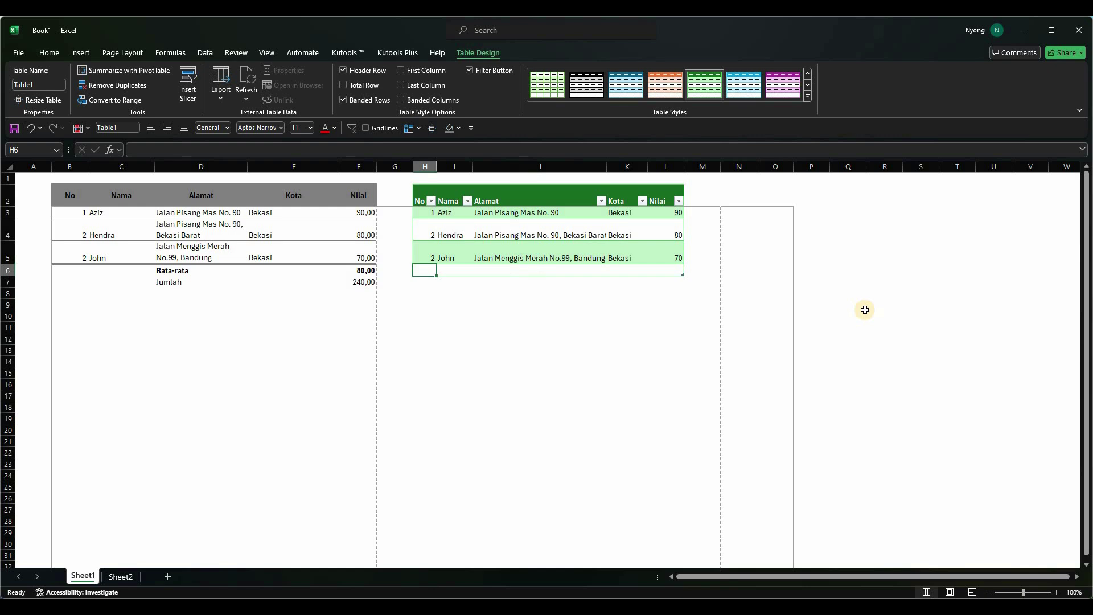
Step: Set the No value of the green table's third record, cell H5, to 3
key("Up")
type("3")
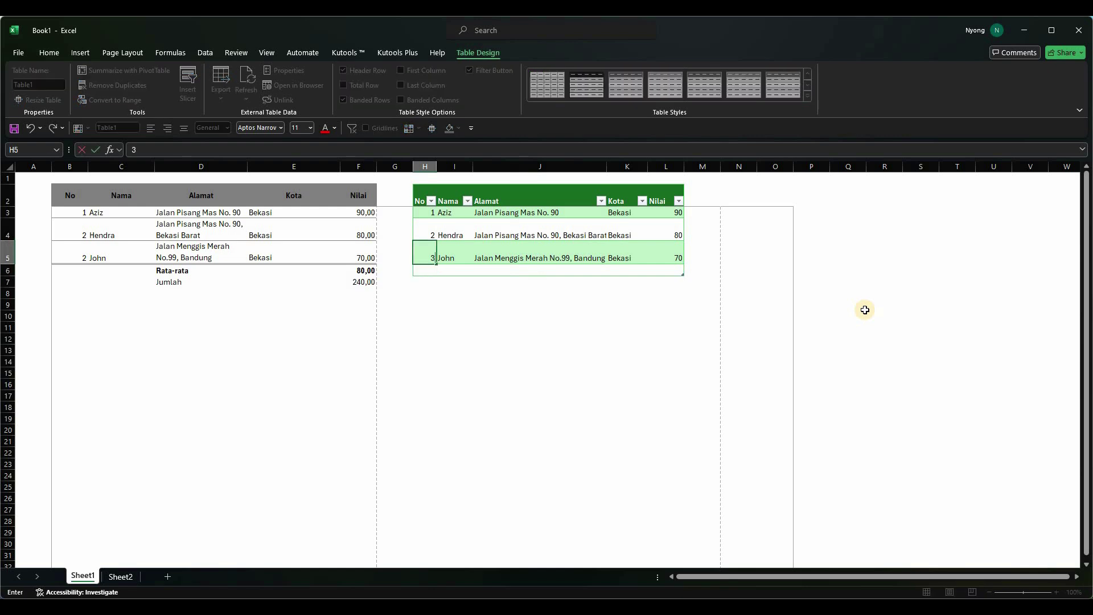
key("Return")
Step: Fill row 6 of the green table with No 4, a person's name, a street address, Kota Bandung and Nilai 60, then add another row
type("4")
key("Tab")
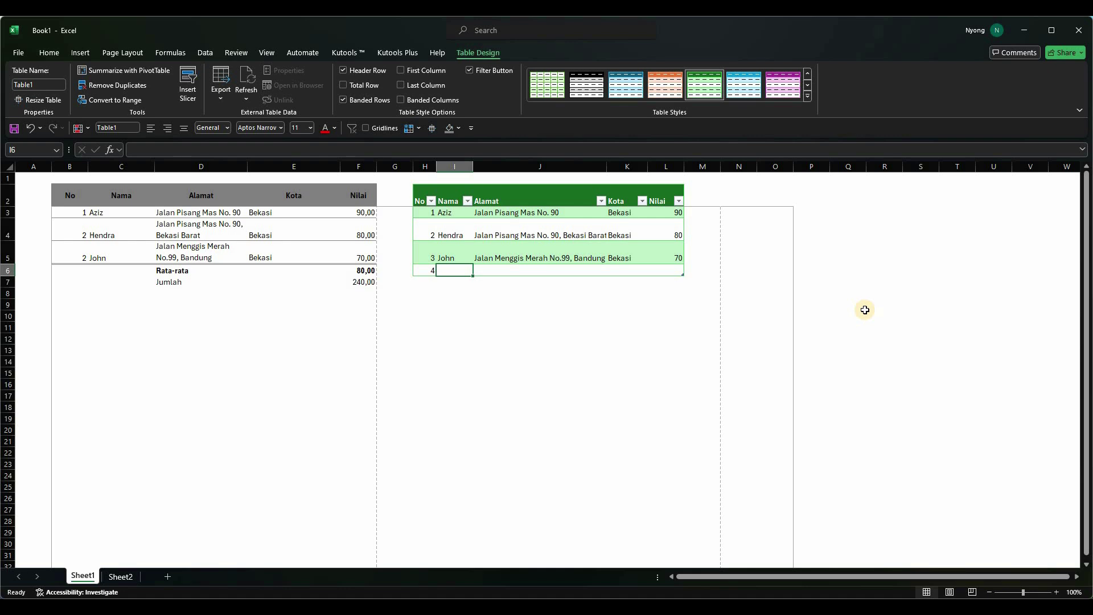
type("Andika")
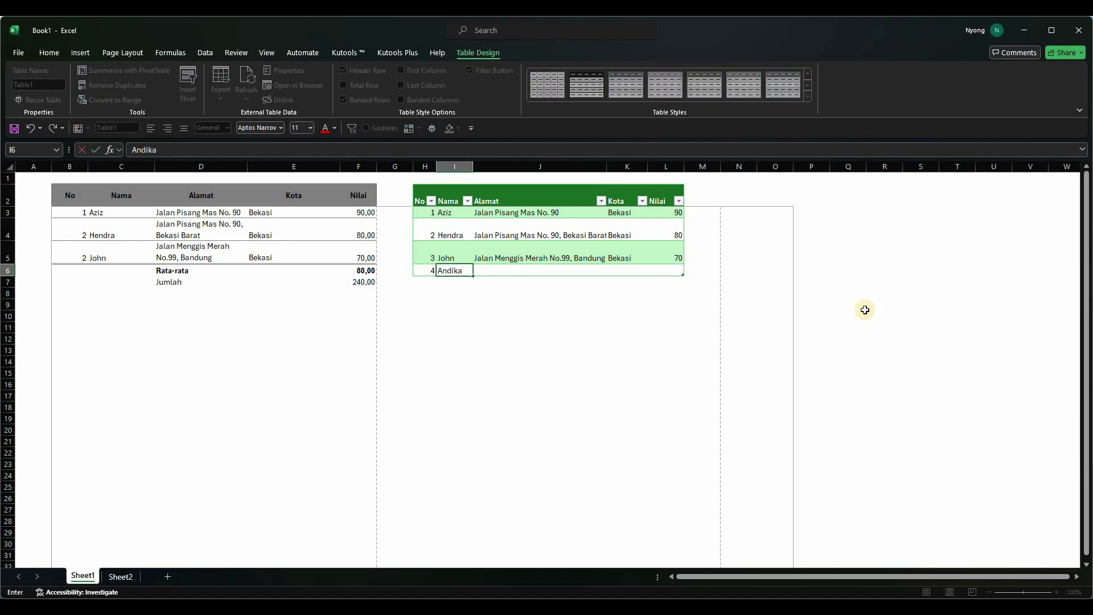
key("Tab")
type("Jalan")
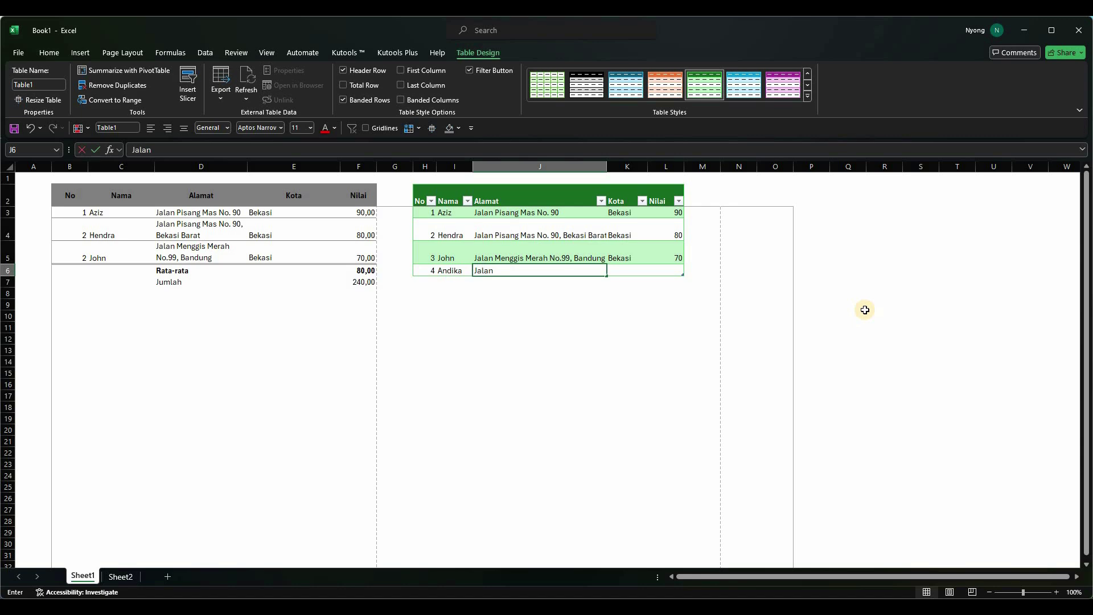
type(" Jalan")
key("Tab")
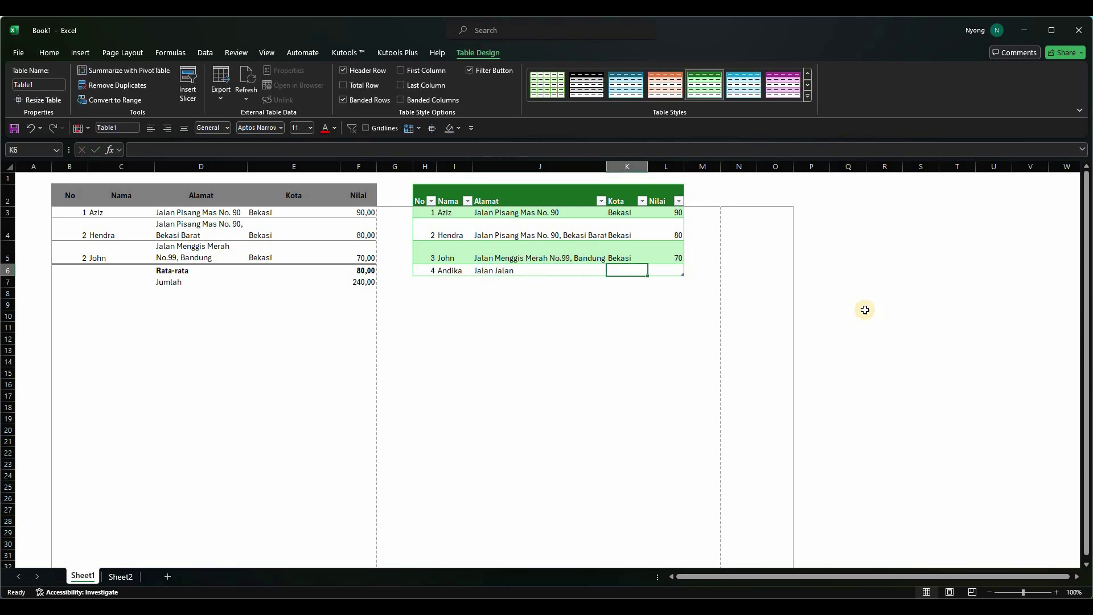
type("Bandung")
key("Tab")
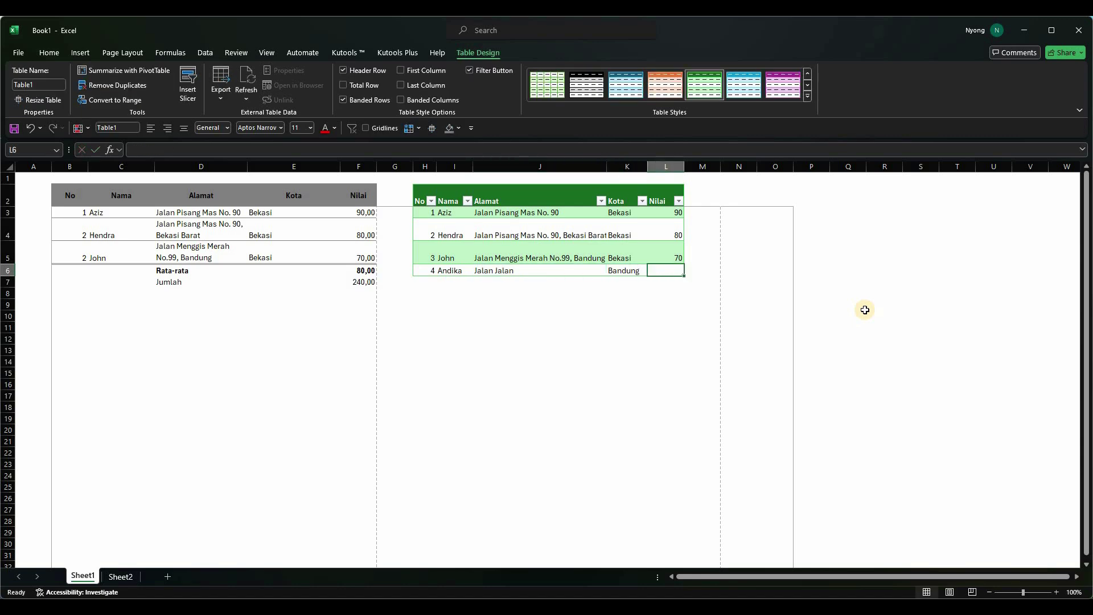
type("60")
key("Tab")
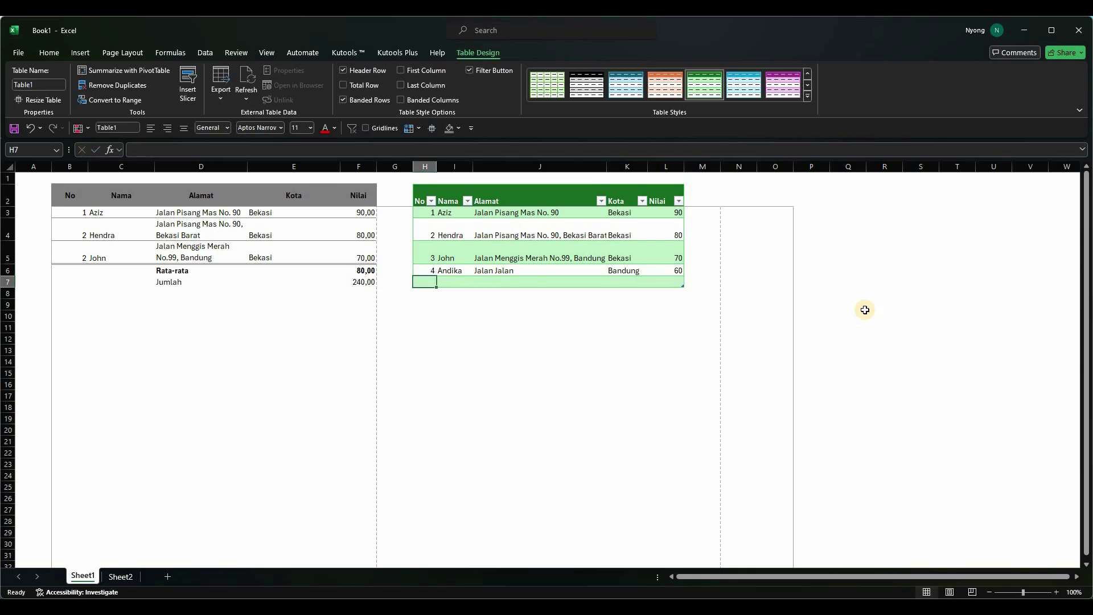
Step: Fill row 7 of the green table with No 5, a person's name, a street address, Kota Bogor and Nilai 85
key("Tab")
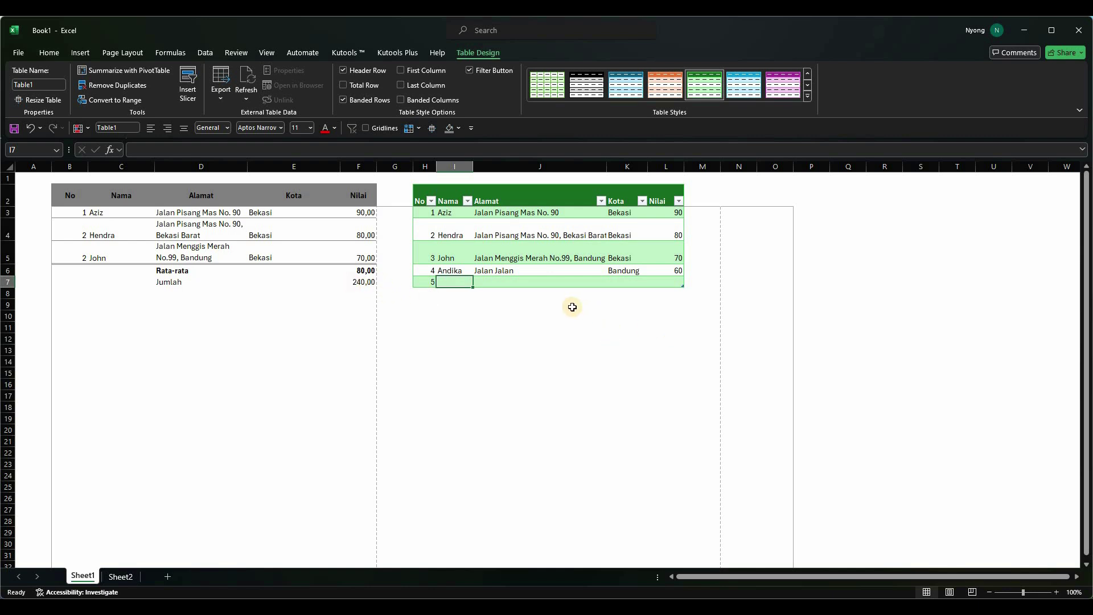
type("Jon")
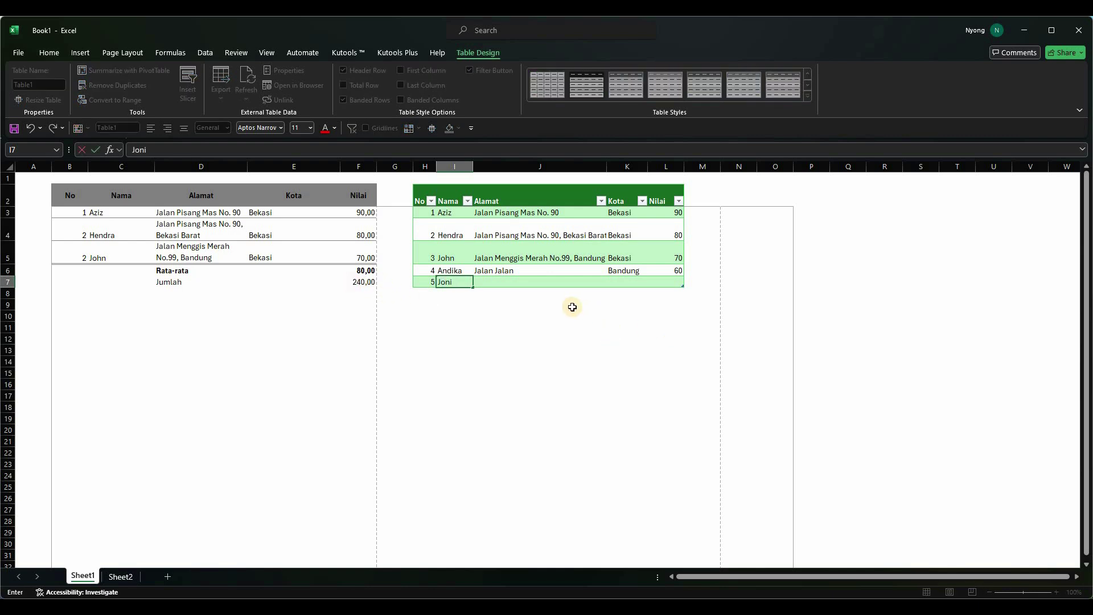
type("i")
key("Tab")
type("Jalan")
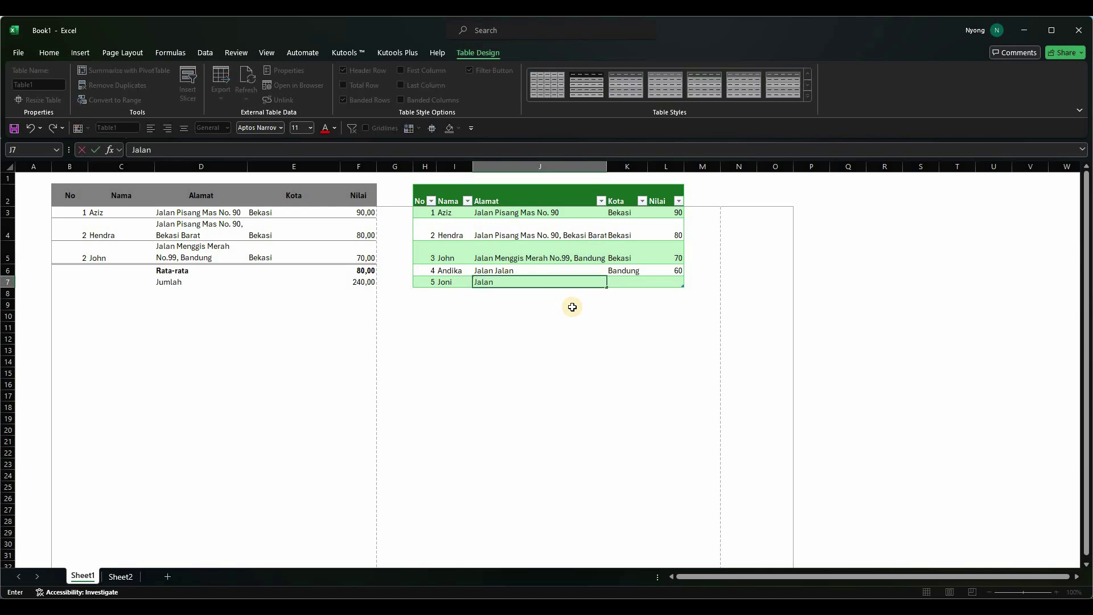
type(" Merdeka")
key("Tab")
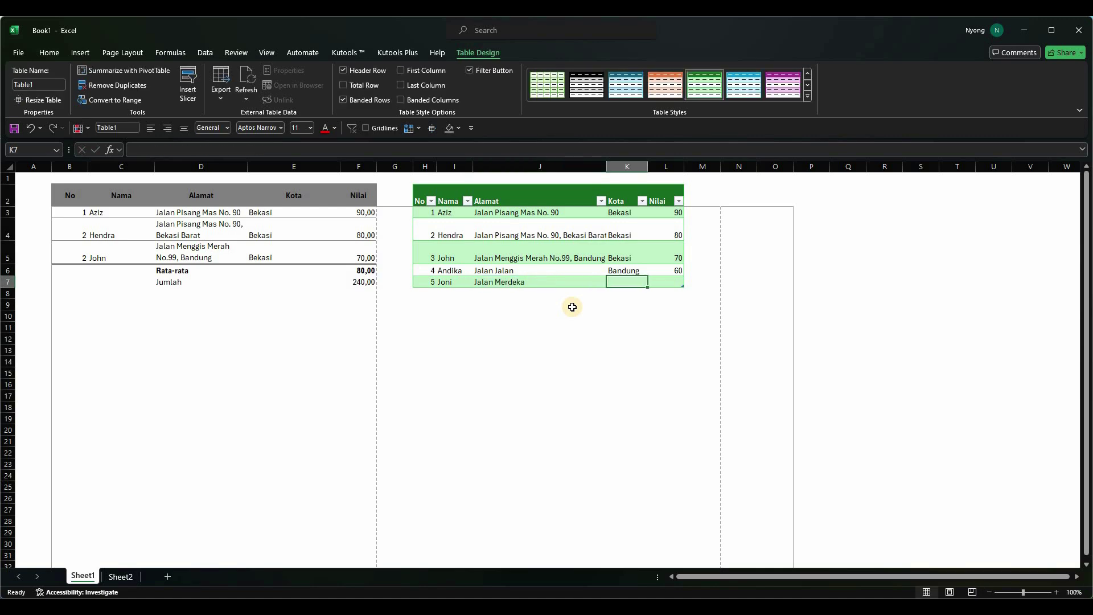
type("Bogor")
key("Tab")
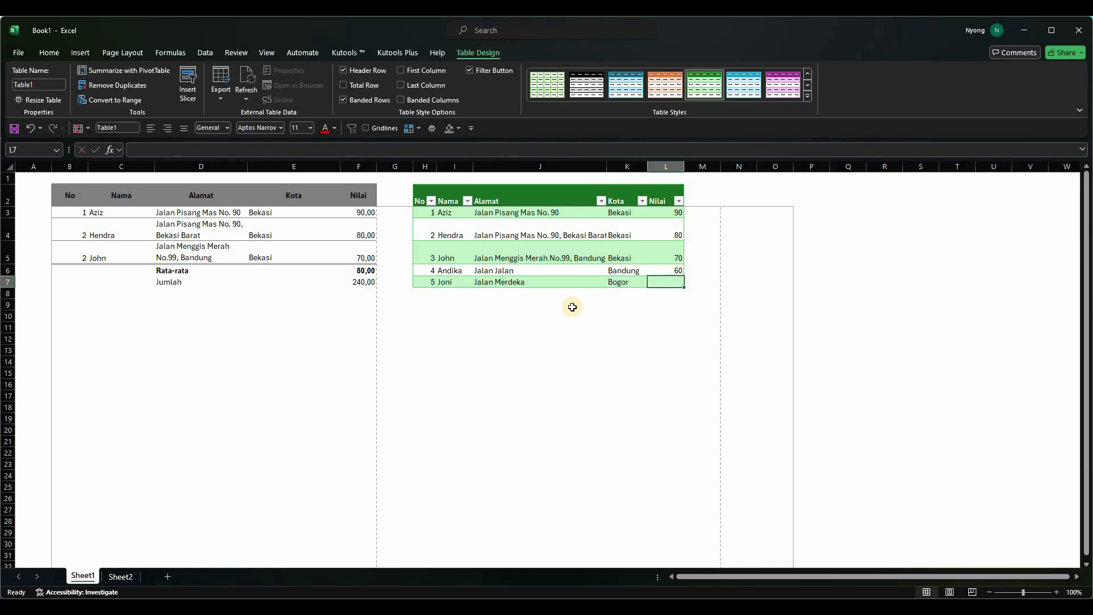
type("8")
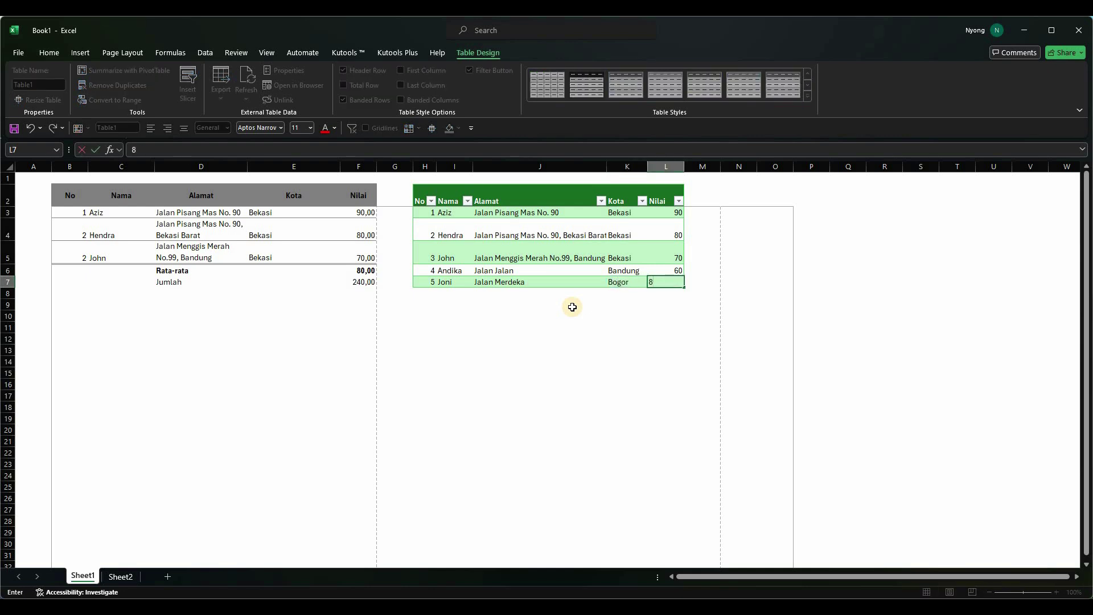
type("5")
key("Left")
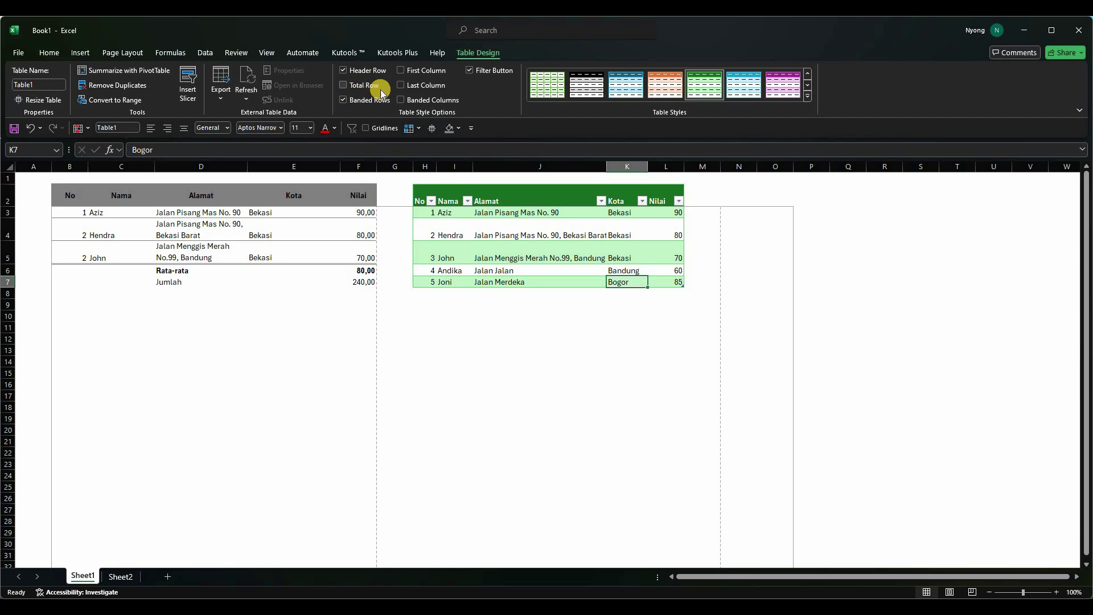
Step: Turn on the green table's total row and insert an empty data row above it by advancing past cell L7
left_click(352, 91)
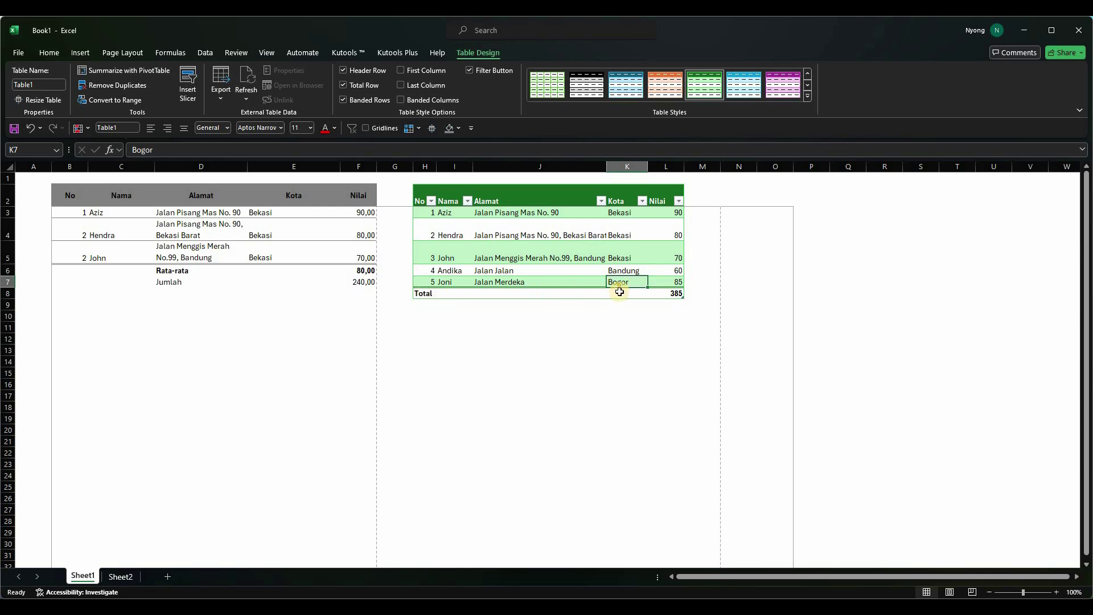
key("Right")
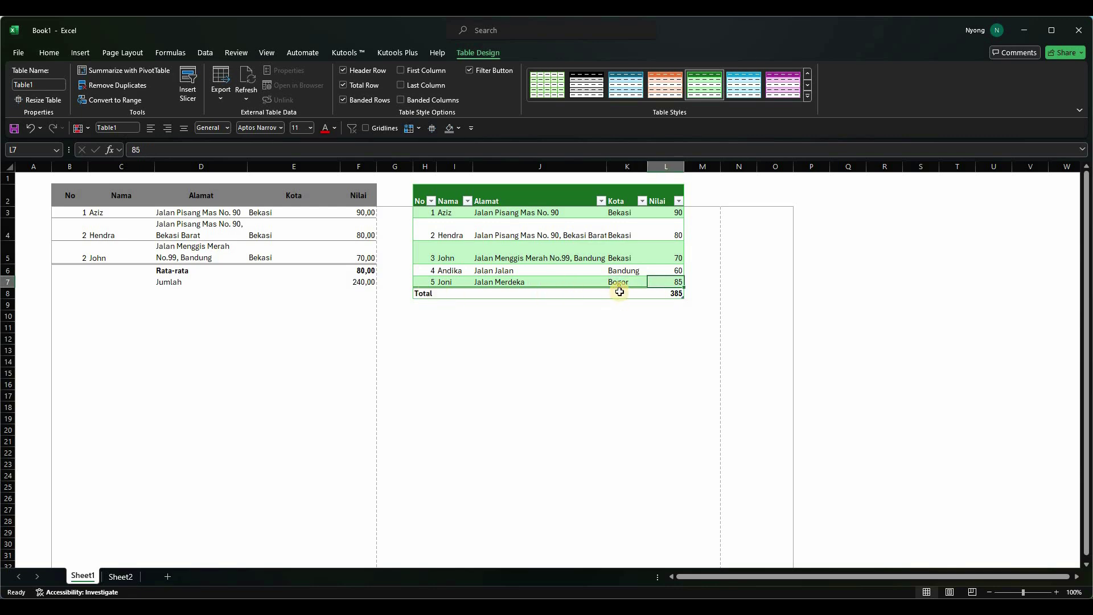
key("Left")
key("Right")
key("Tab")
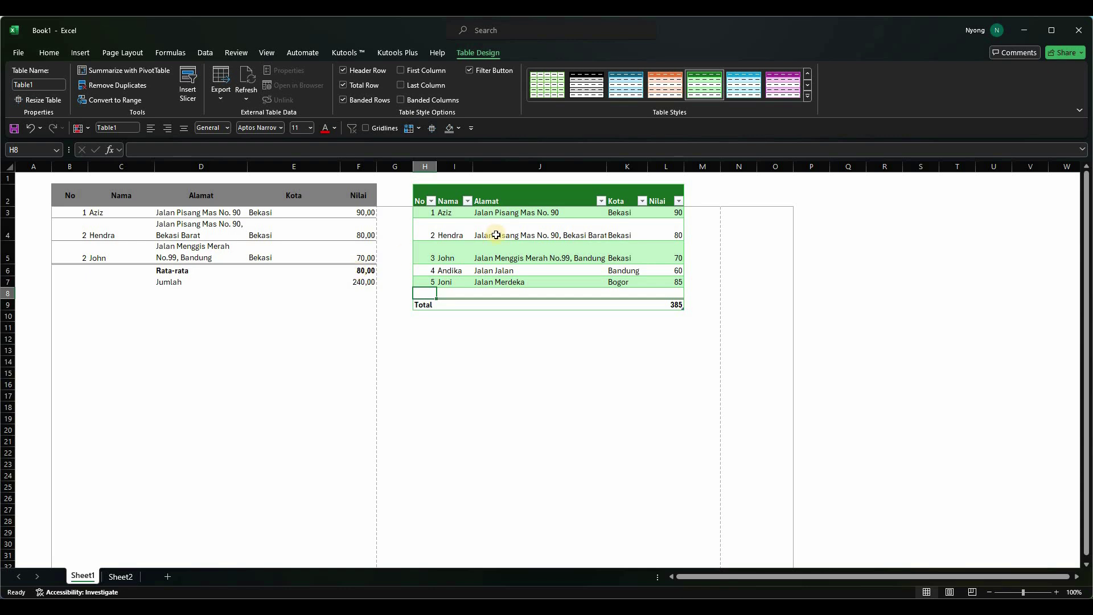
left_click(525, 246)
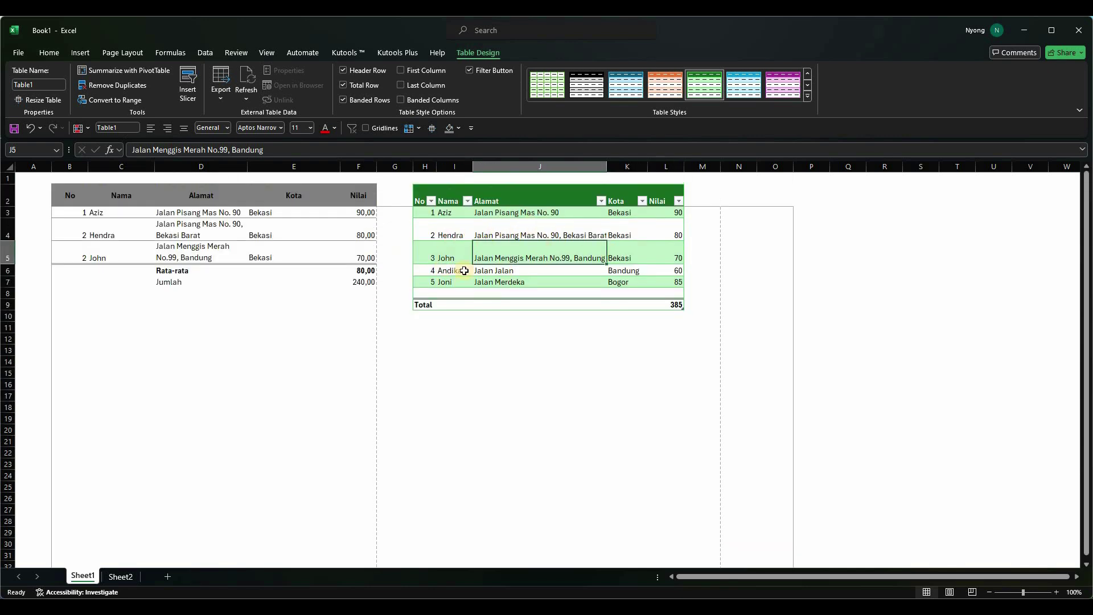
key("Left")
key("Down")
key("Down")
key("Down")
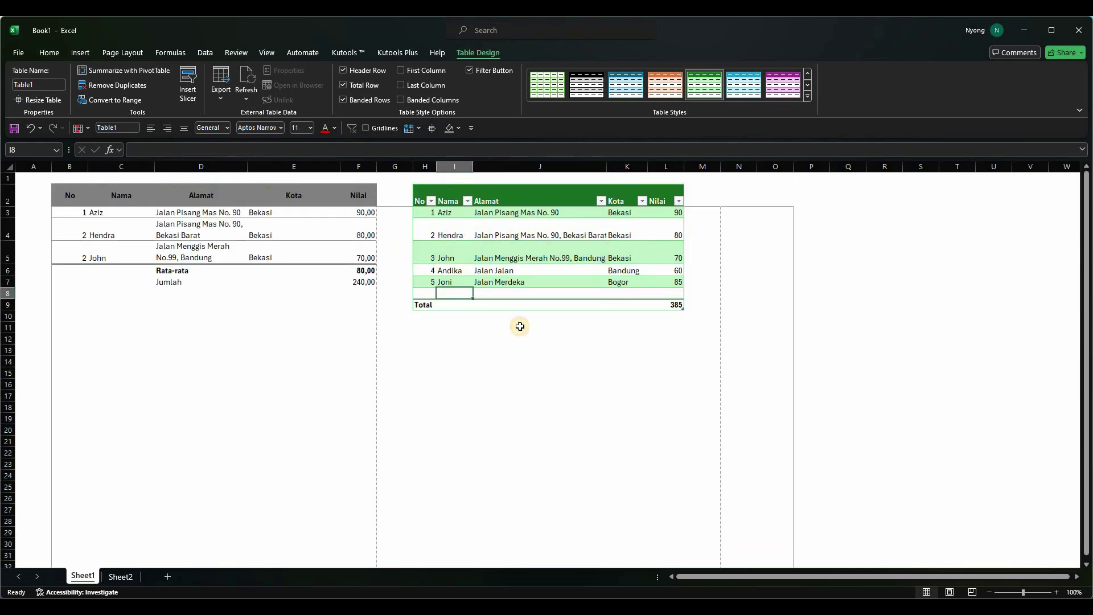
key("Left")
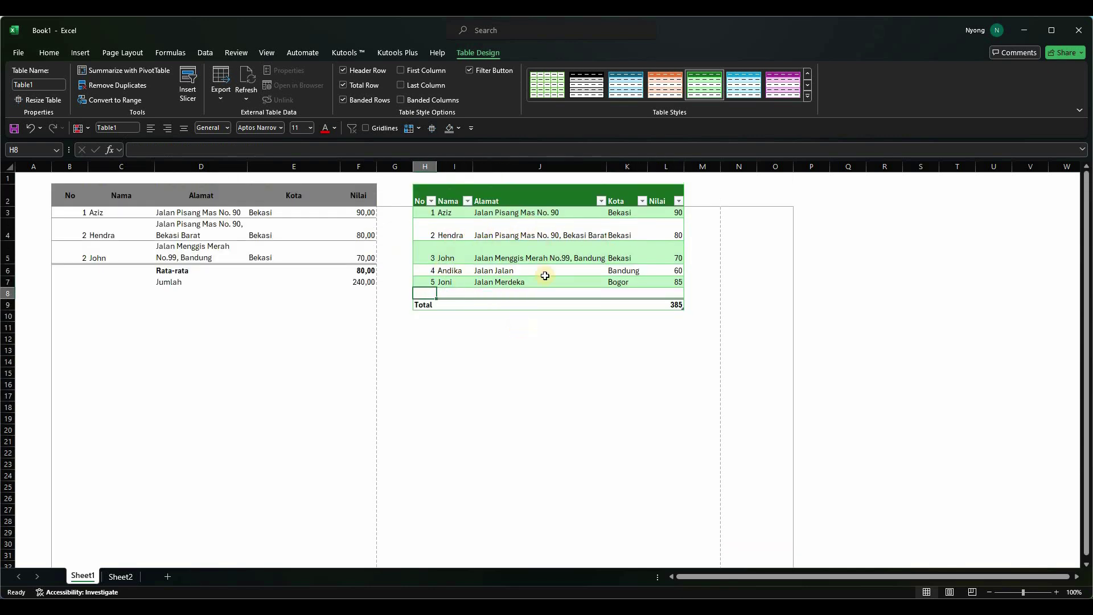
Step: Examine the source and placement options for summarizing the green table with a PivotTable, without creating one
left_click(545, 228)
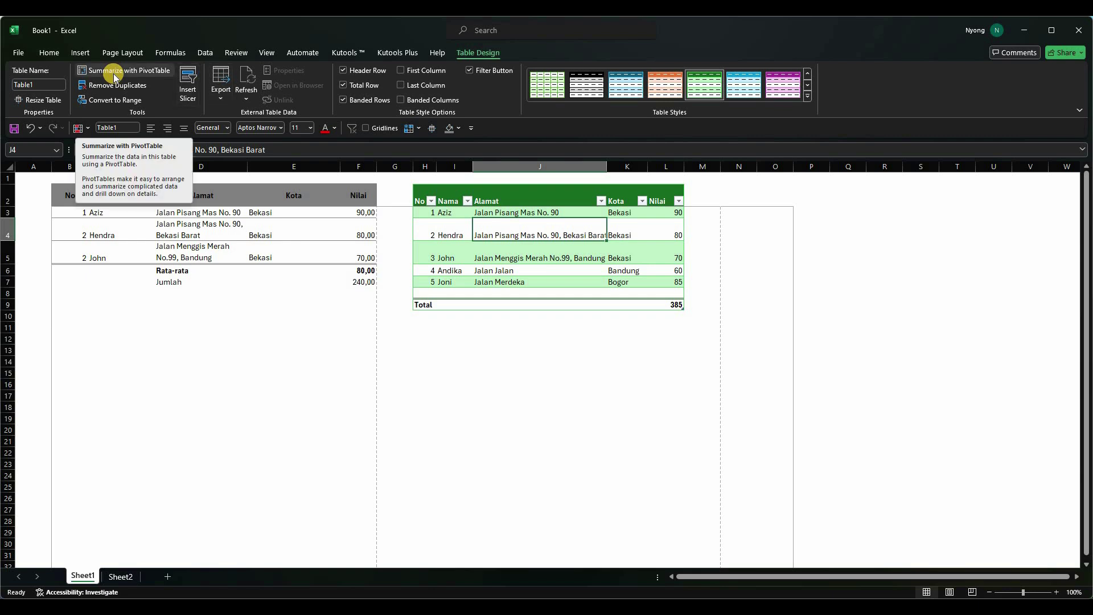
left_click(561, 251)
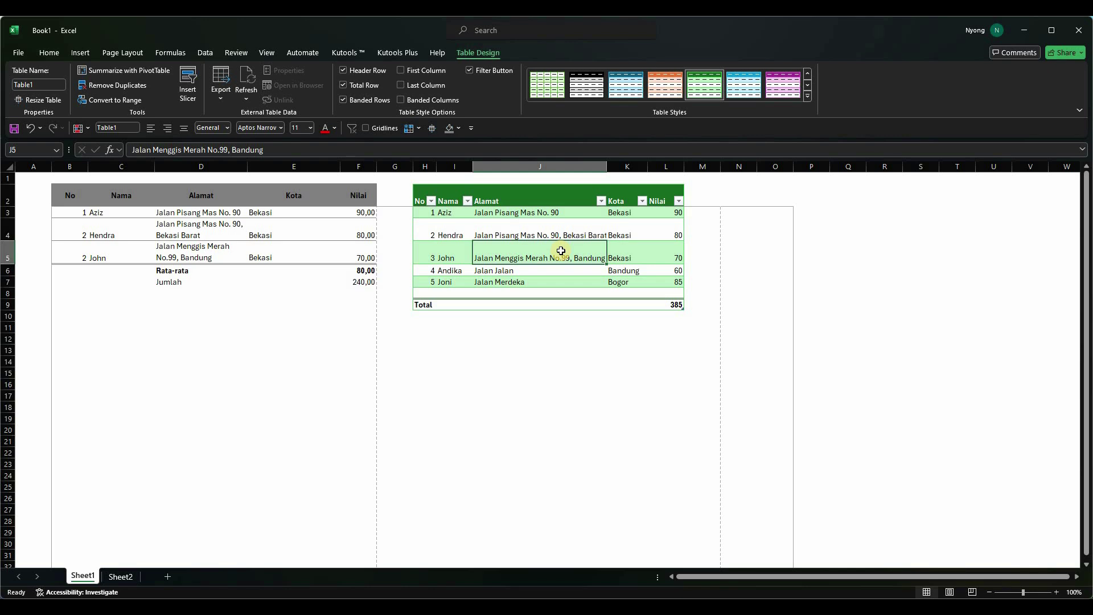
left_click(118, 71)
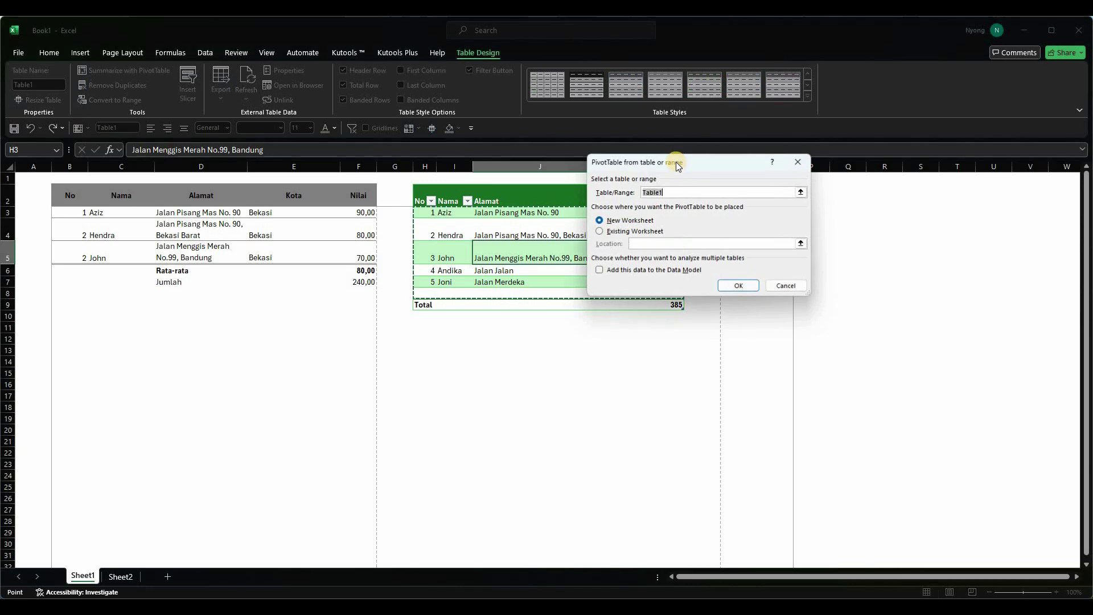
left_click_drag(723, 159, 800, 214)
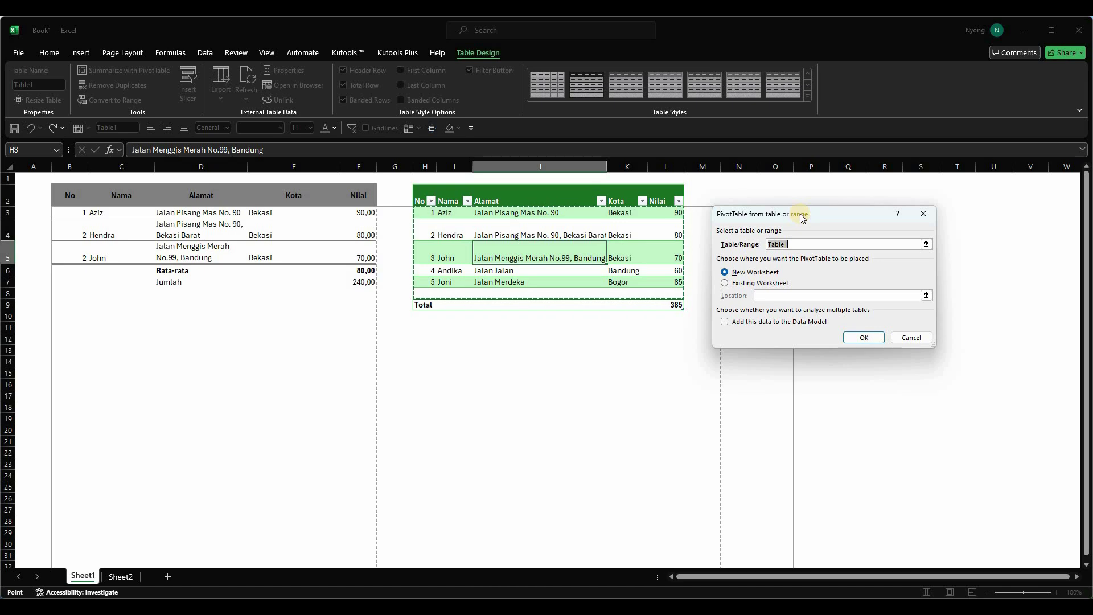
left_click(906, 335)
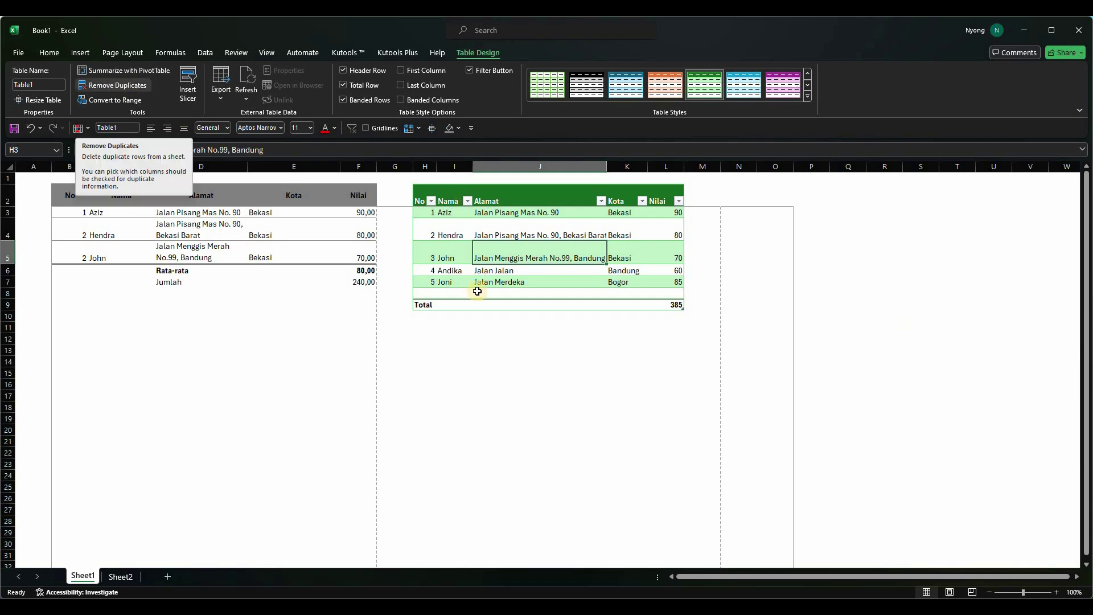
Step: Fill row 8 of the green table with No 6 and the same name, address and city as row 7, leaving Nilai empty
left_click(445, 293)
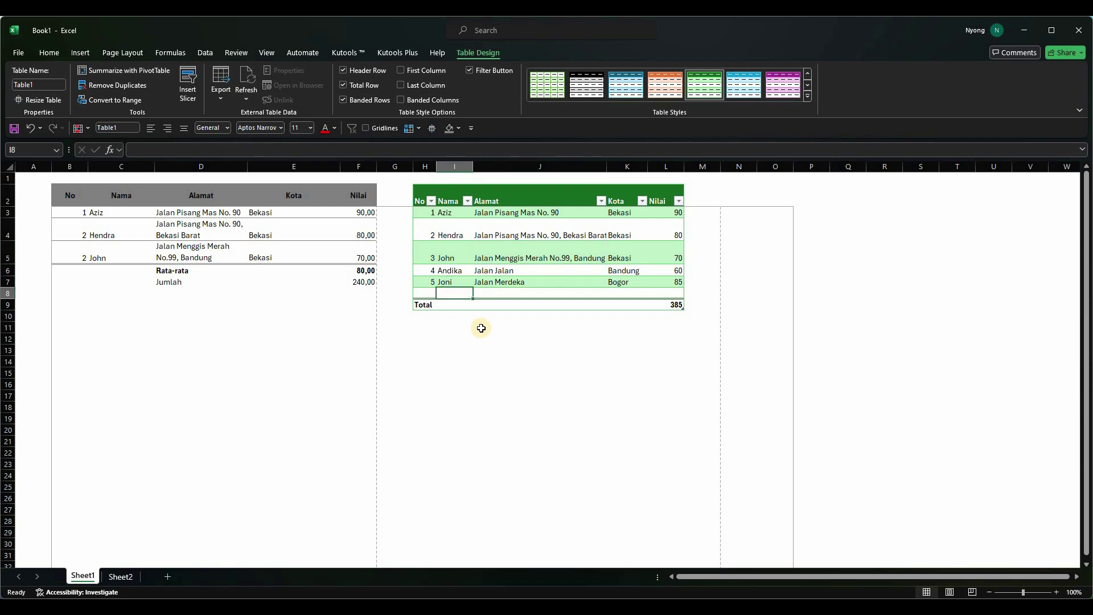
key("Left")
type("6")
key("Tab")
type("Joni")
key("Tab")
key("ctrl+d")
key("Tab")
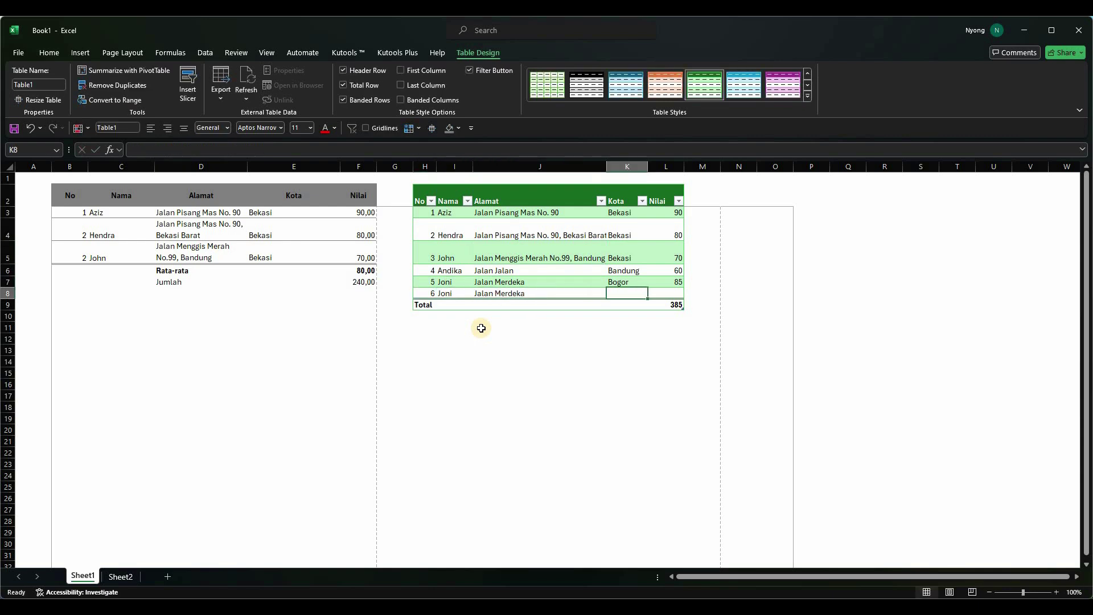
key("ctrl+d")
key("Tab")
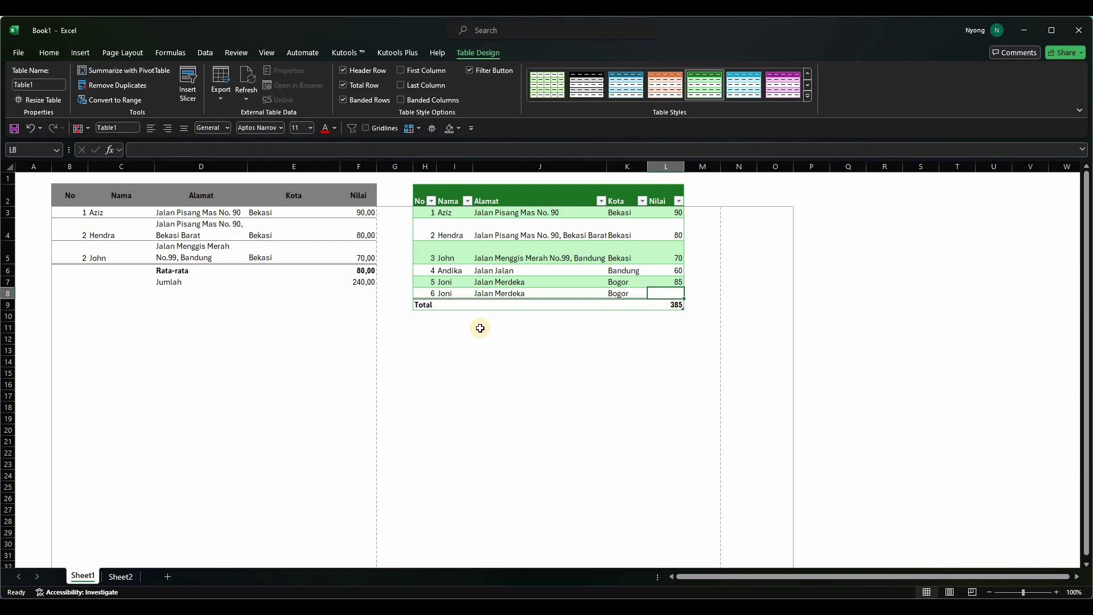
key("shift+Tab")
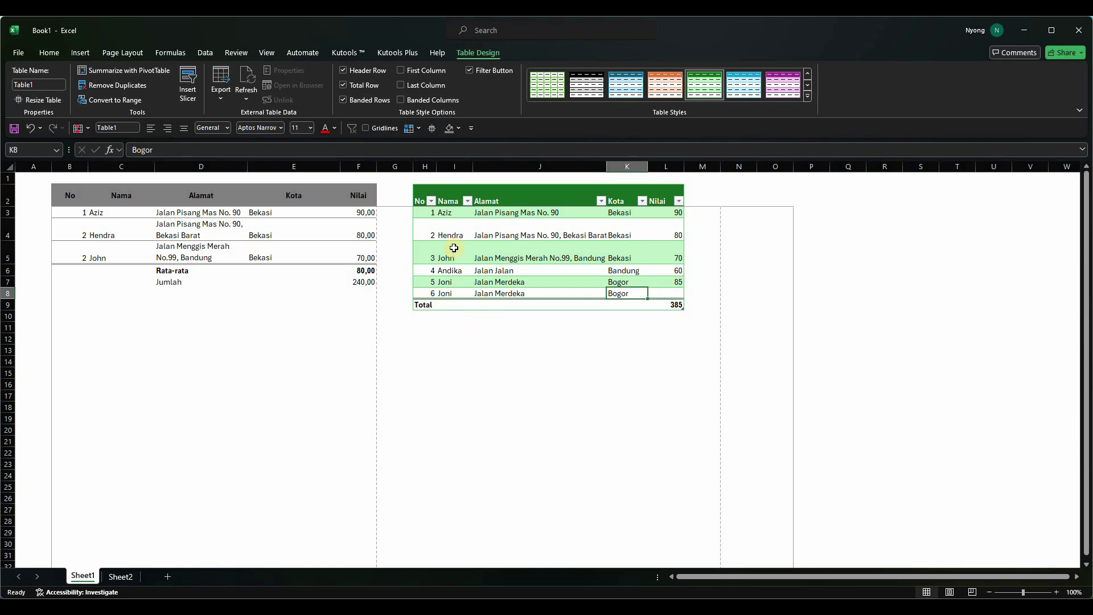
Step: Try to remove duplicates from the green table with all columns, No through Nilai, included in the comparison
left_click(126, 86)
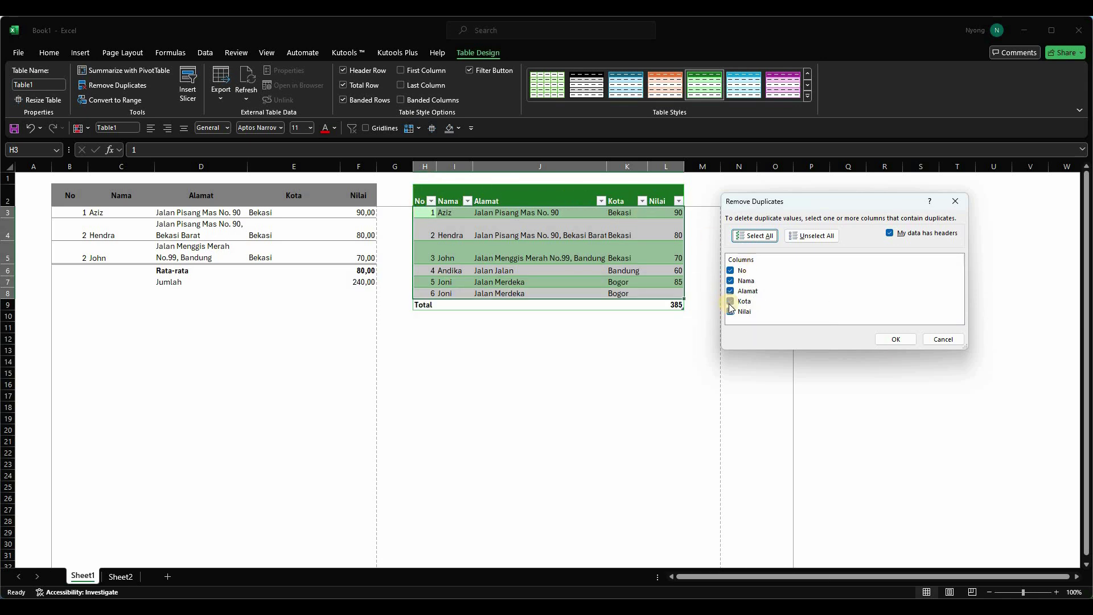
left_click(813, 237)
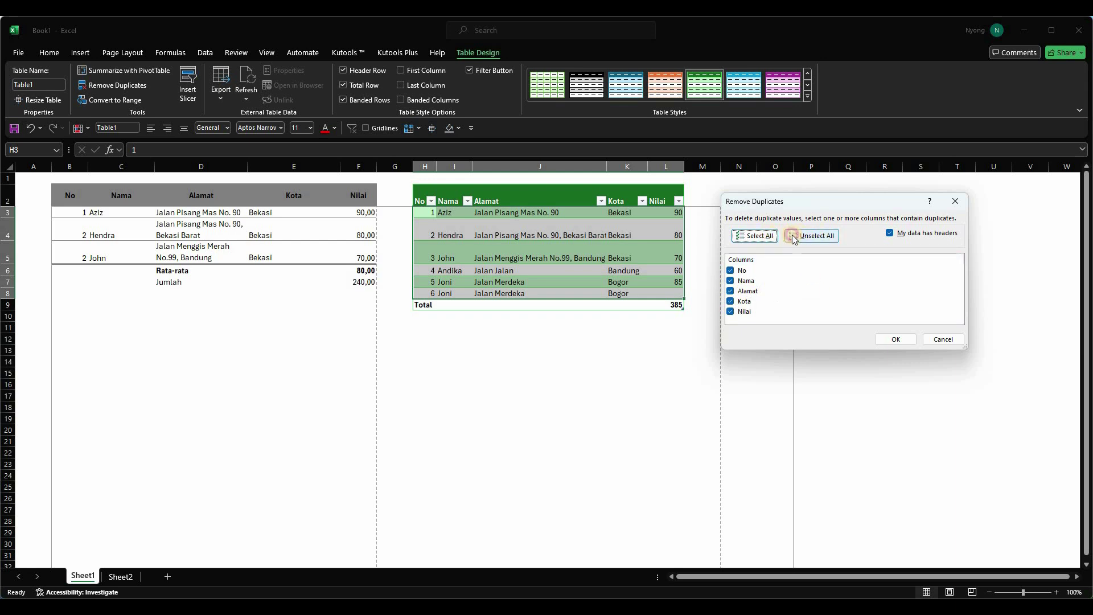
left_click(755, 235)
left_click(903, 340)
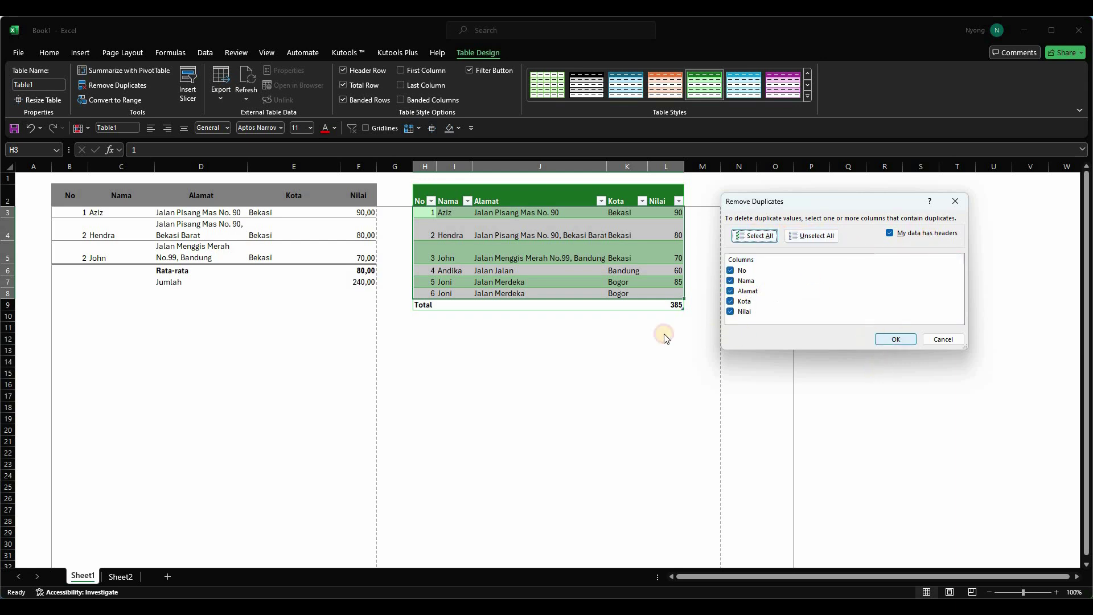
left_click(733, 344)
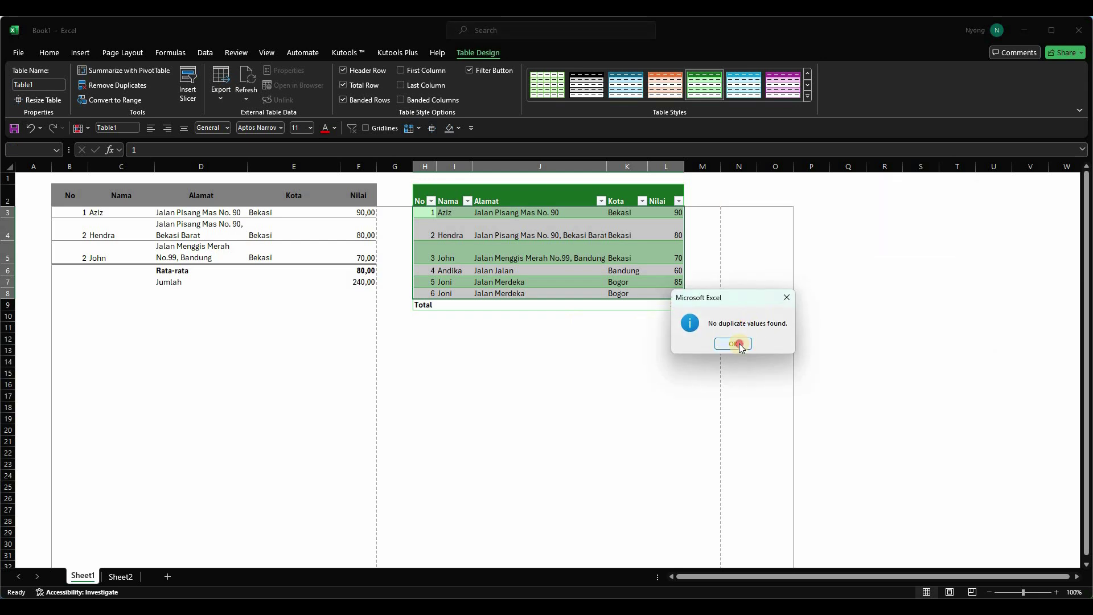
Step: Set the Nilai value of the green table's last record, cell L8, to 85
left_click(641, 294)
key("Tab")
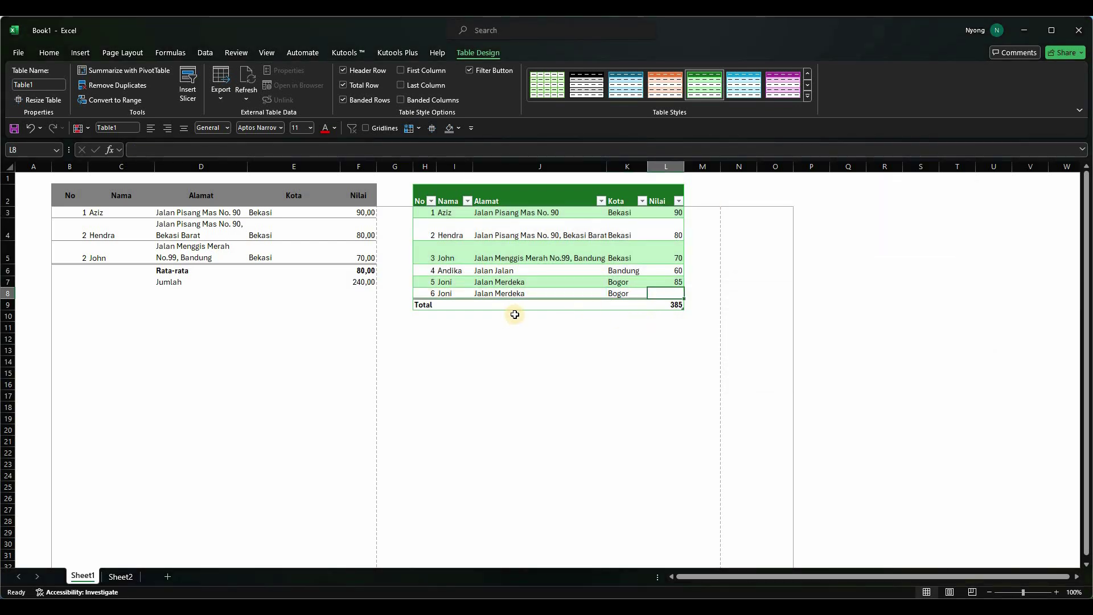
type("85")
key("shift+Tab")
Step: Remove duplicate records from the green table, comparing only the Nama column
left_click(137, 90)
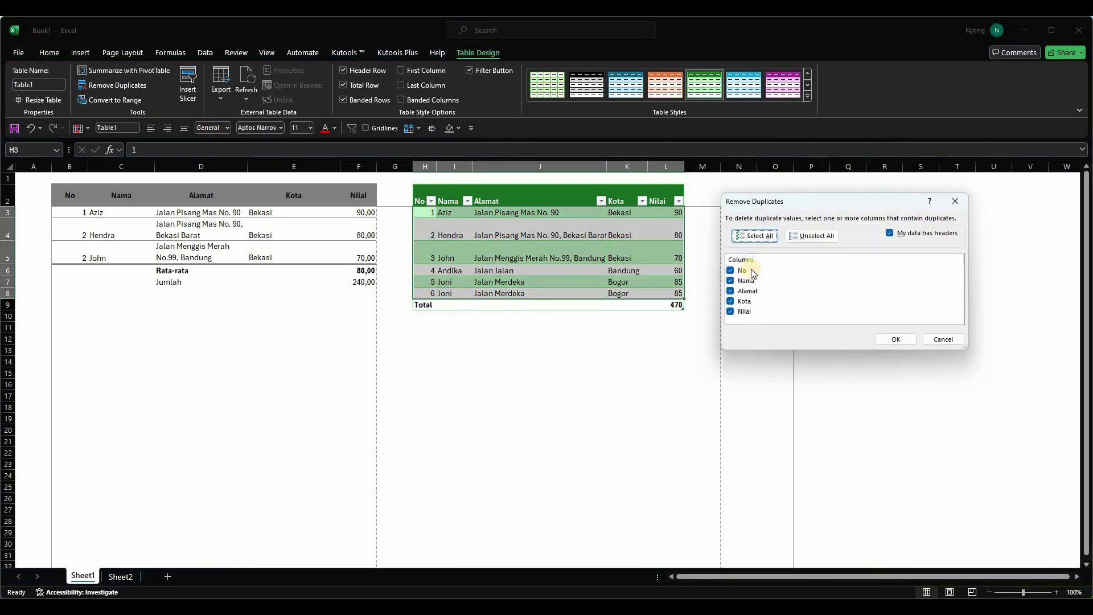
left_click(811, 236)
left_click(730, 281)
left_click(895, 340)
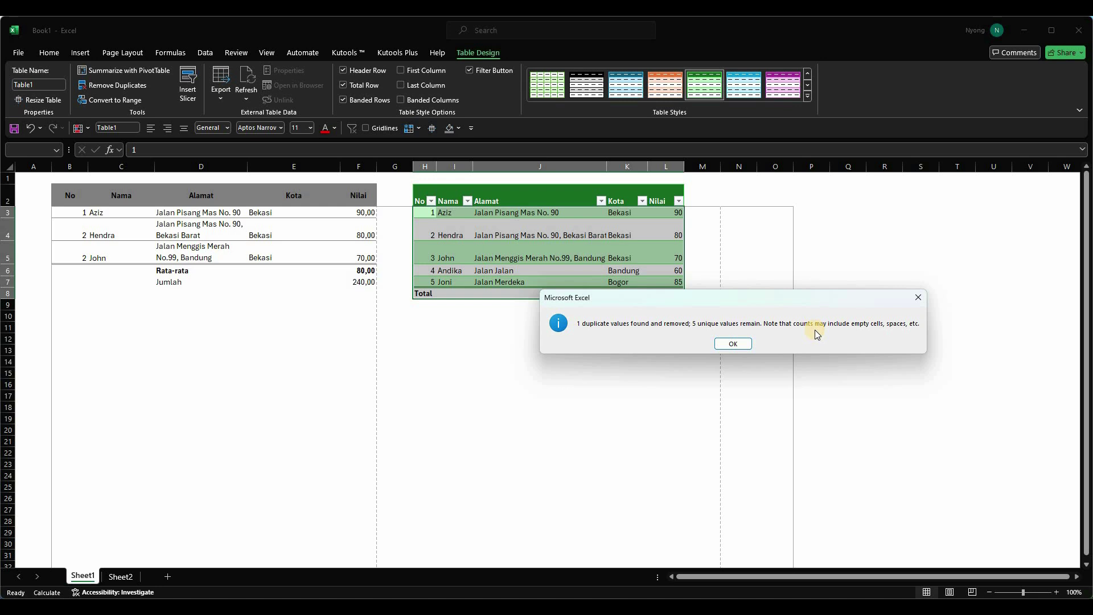
key("Return")
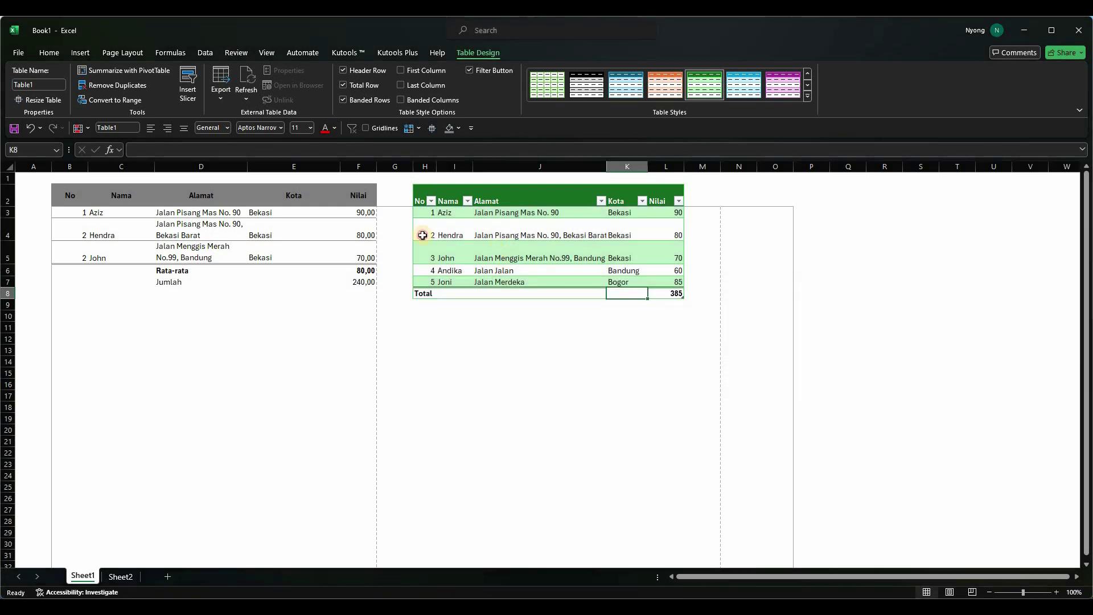
left_click(94, 94)
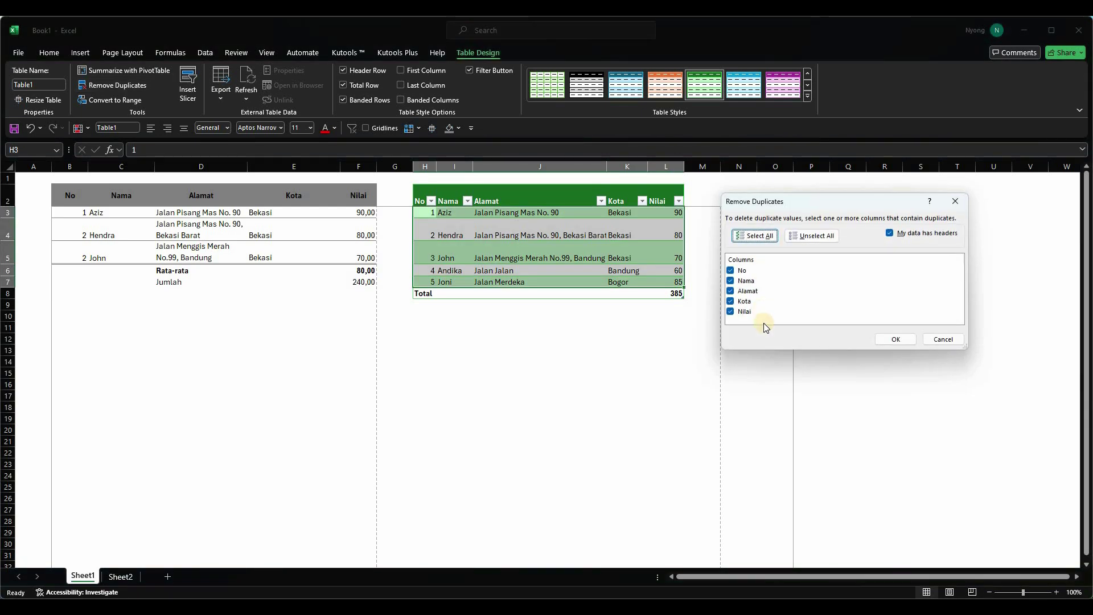
left_click(732, 312)
left_click(953, 340)
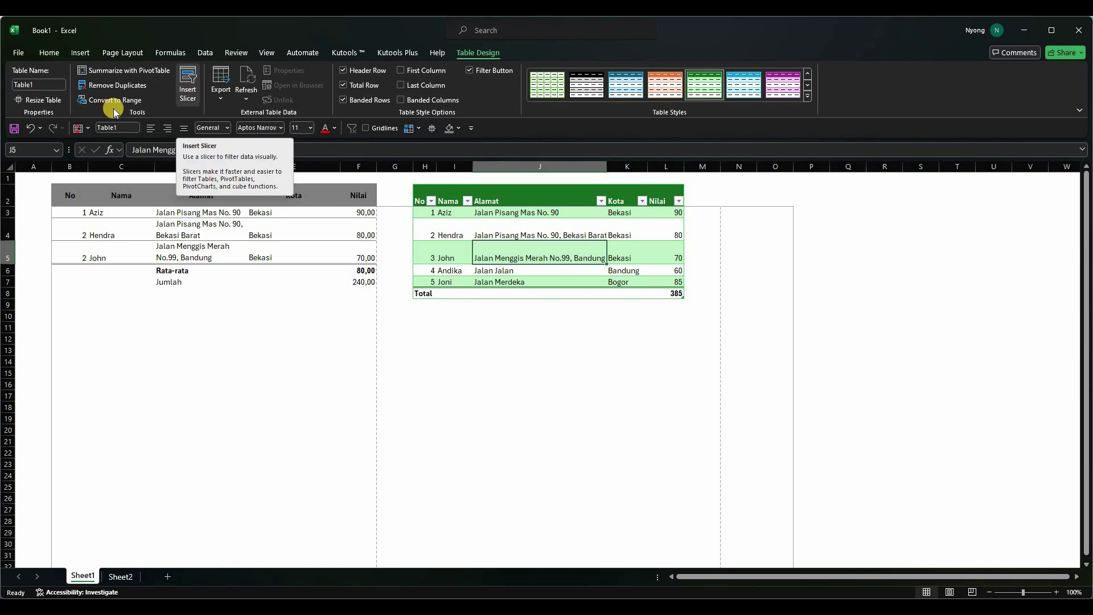
left_click(490, 228)
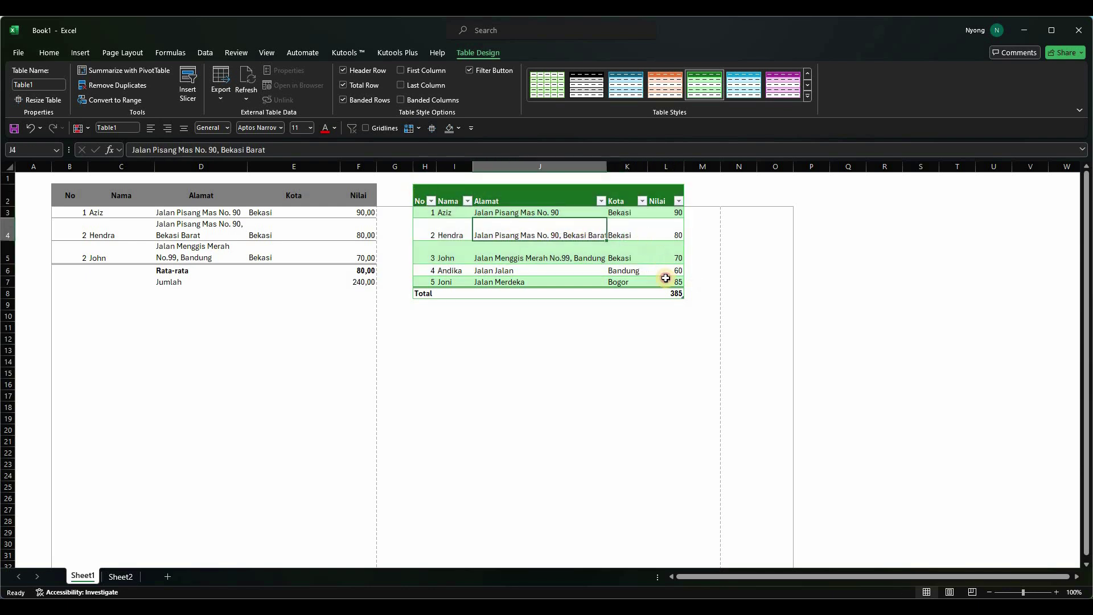
left_click(554, 254)
left_click_drag(72, 194, 399, 259)
Step: Copy the whole green table, from its headers to its total row, and paste the copy starting at cell N2
left_click(450, 253)
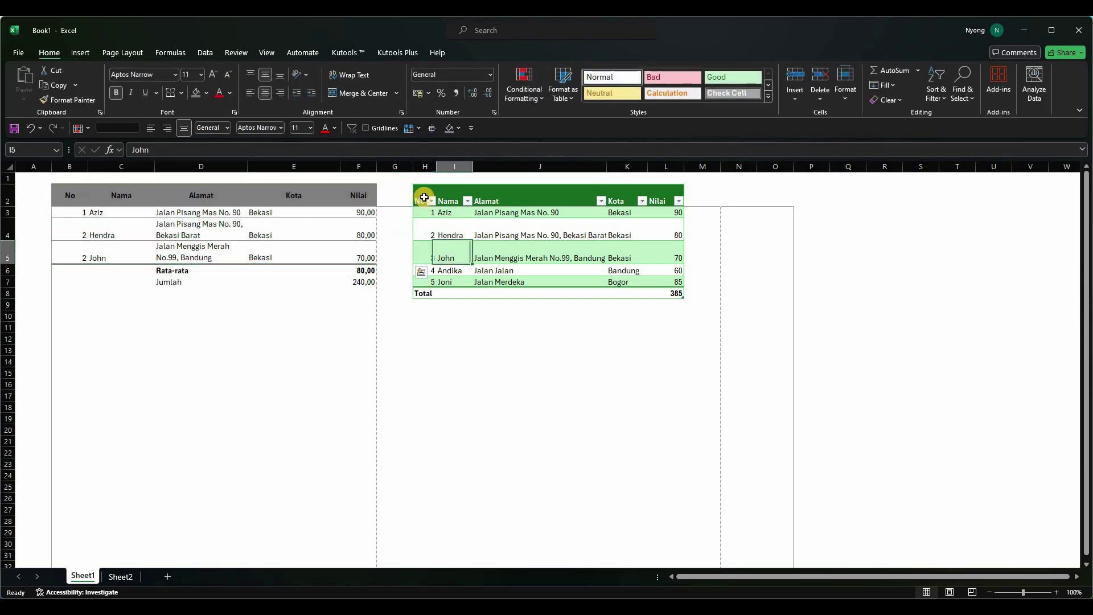
key("ctrl+Up")
key("ctrl+Left")
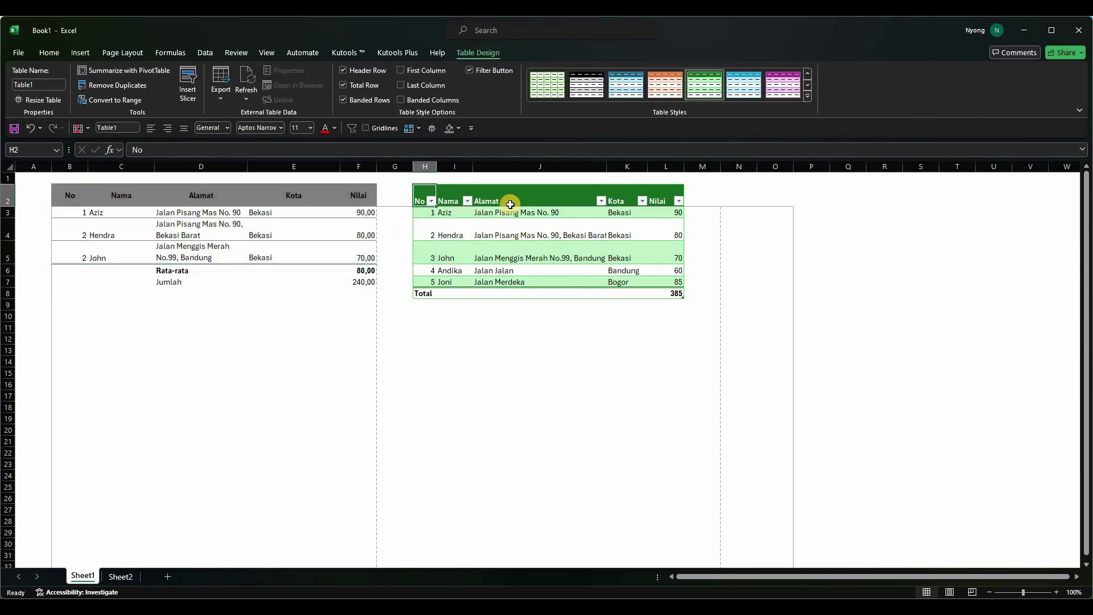
key("ctrl+a")
key("ctrl+c")
left_click(746, 195)
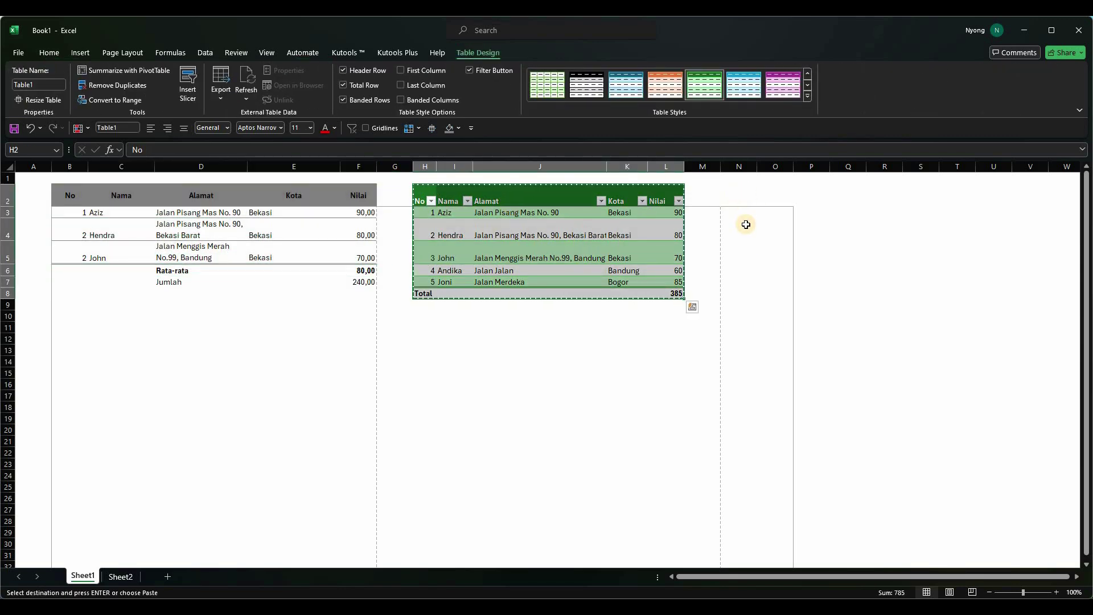
key("ctrl+v")
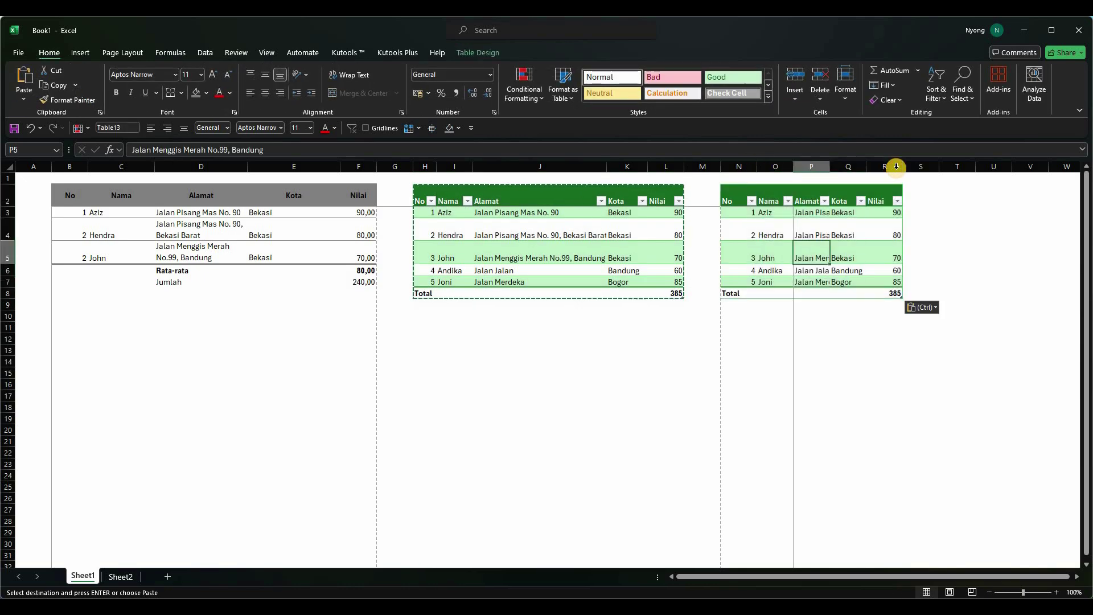
Step: Fit the widths of columns N to R to the contents of the copied table
left_click(739, 166)
left_click(880, 166, "shift")
double_click(867, 167)
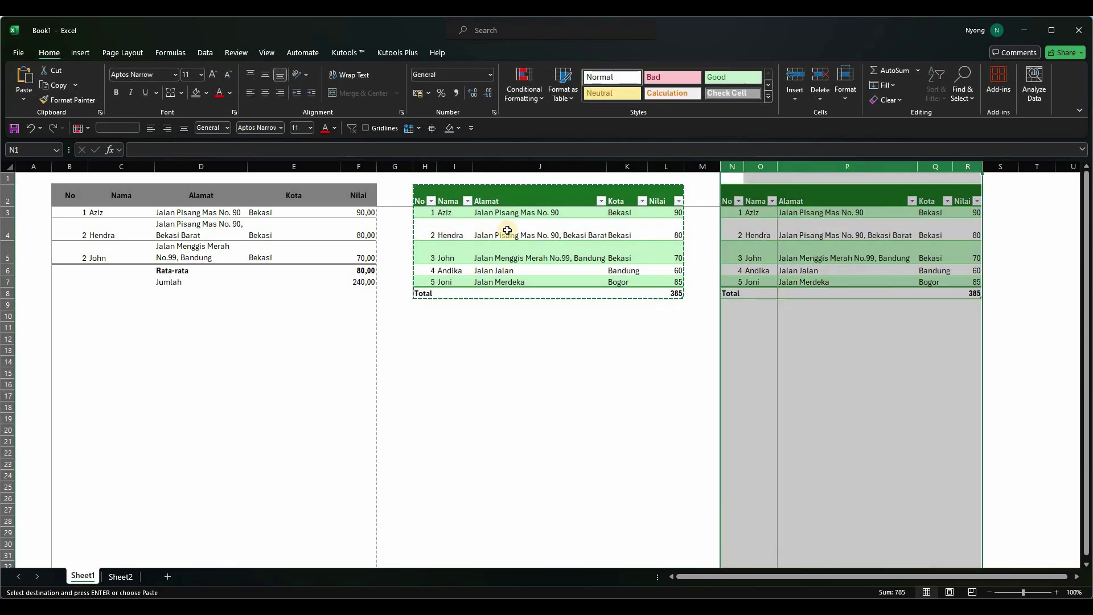
Step: Convert the copied table in columns N to R to a normal range
left_click(847, 231)
left_click(478, 52)
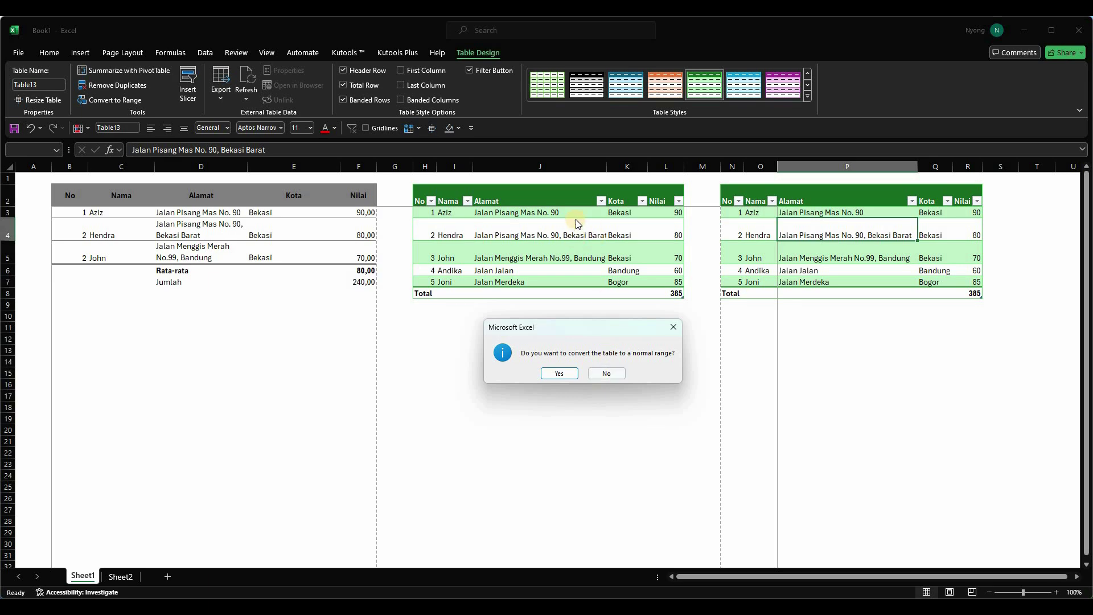
left_click(560, 373)
Step: Compare the converted range in columns N to R with the original green table, checking its cells, headers and available table tools
left_click(873, 350)
key("Up")
key("Up")
key("Up")
key("Up")
key("Up")
key("Up")
key("Up")
key("Up")
key("Up")
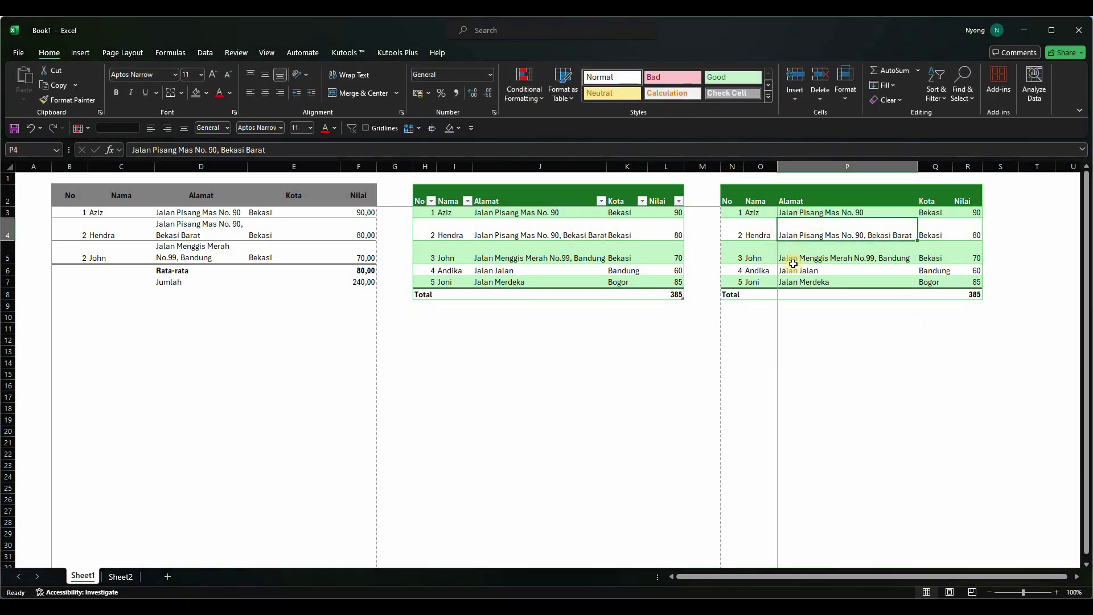
key("Down")
key("Down")
key("Down")
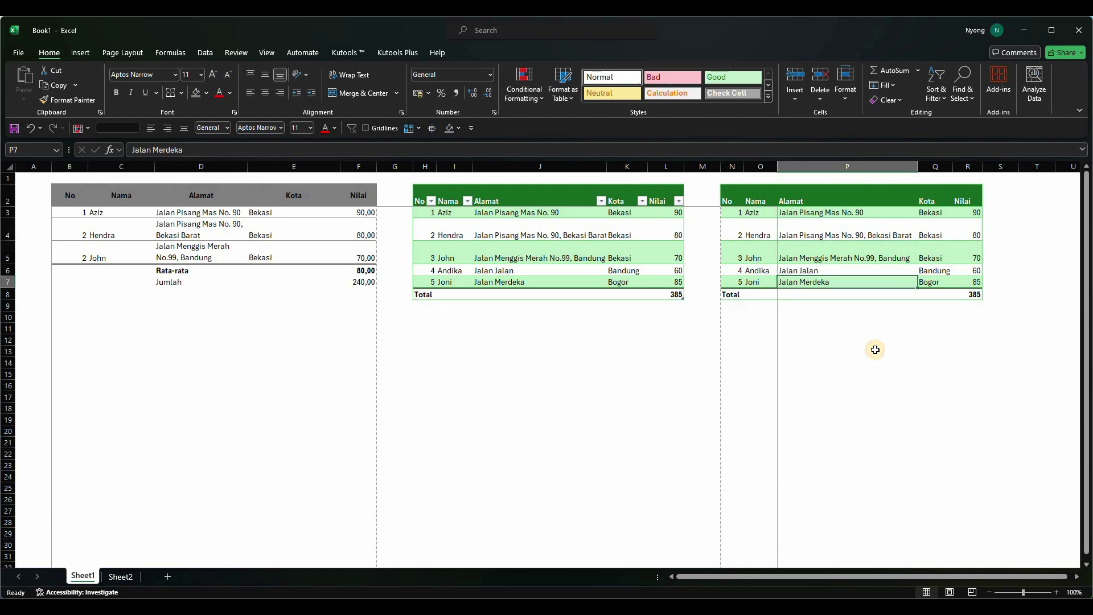
key("Right")
key("Right")
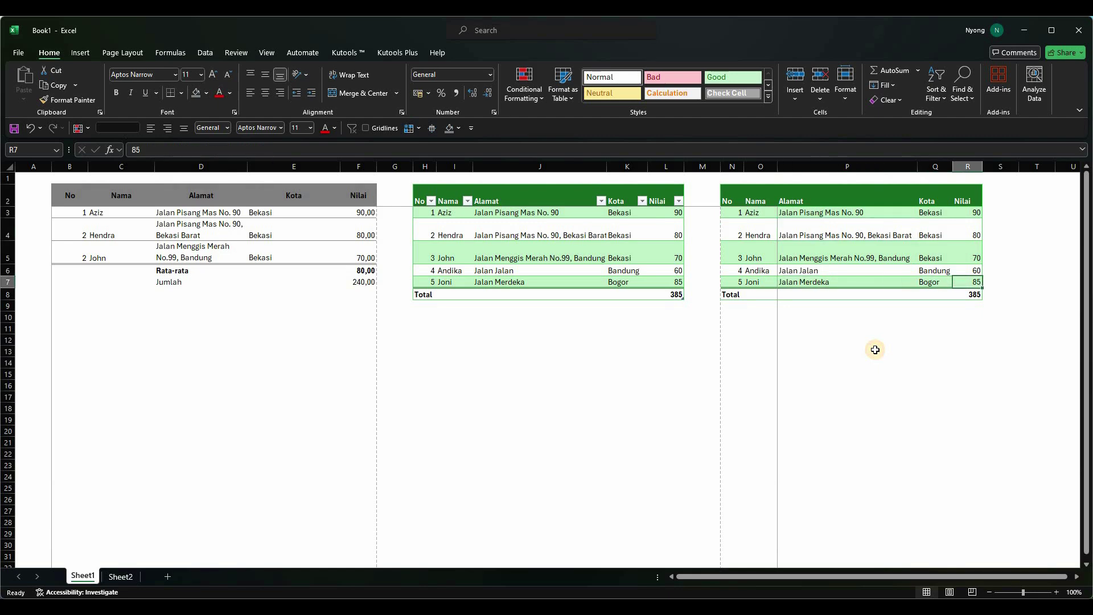
key("Right")
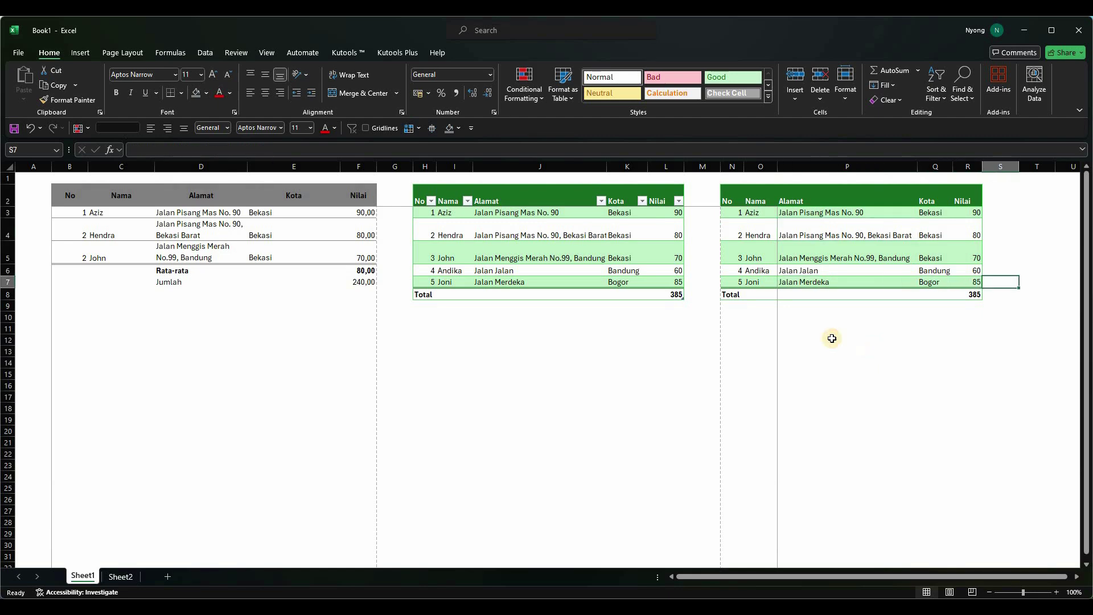
left_click(909, 297)
left_click(737, 197)
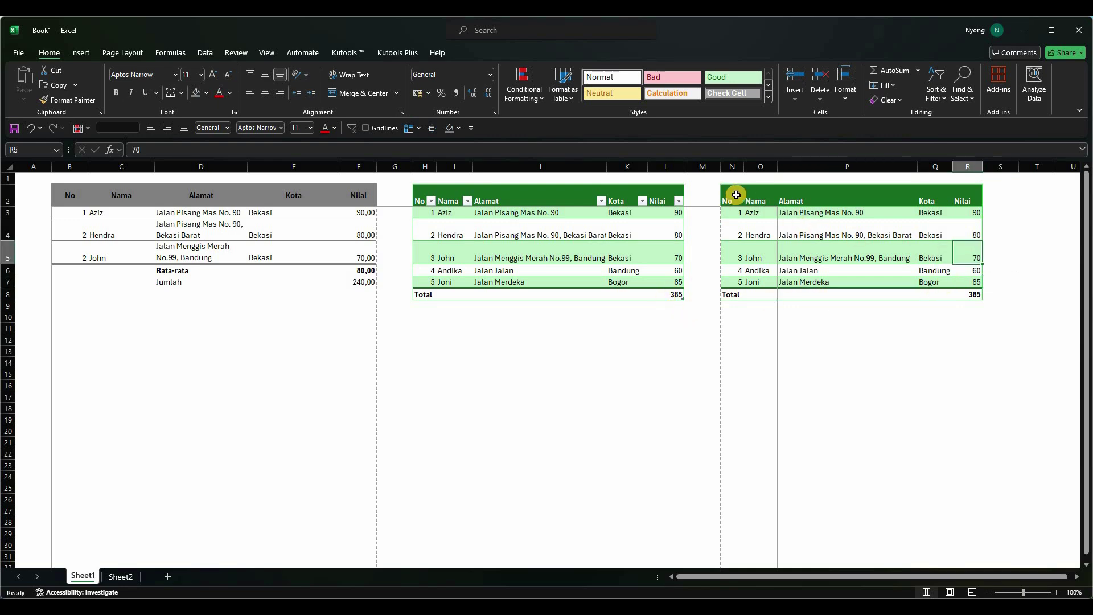
left_click(976, 305, "shift")
left_click(879, 233)
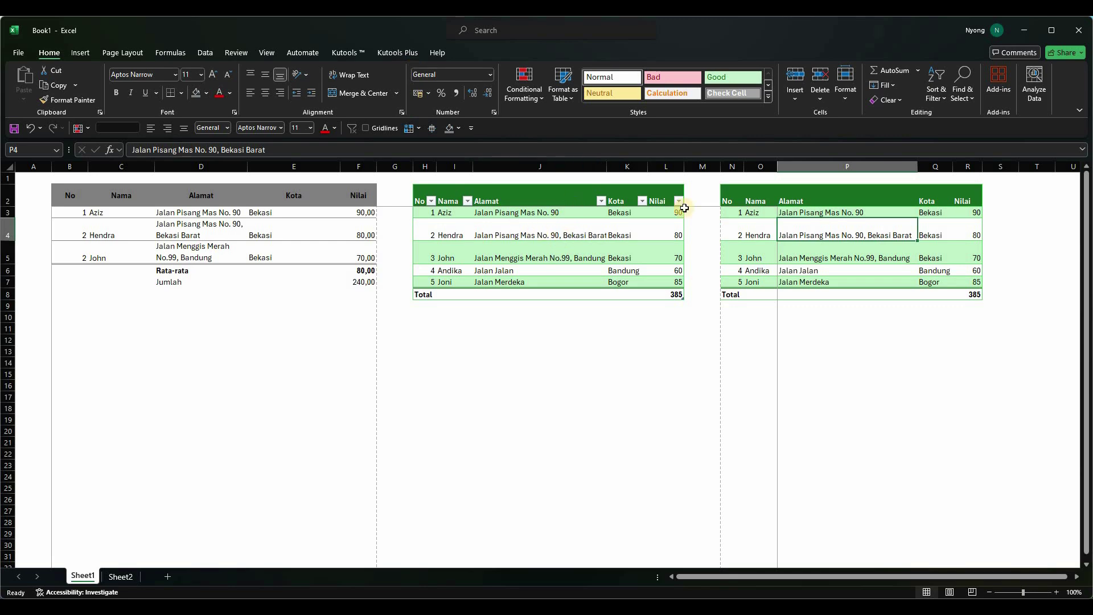
left_click(815, 255)
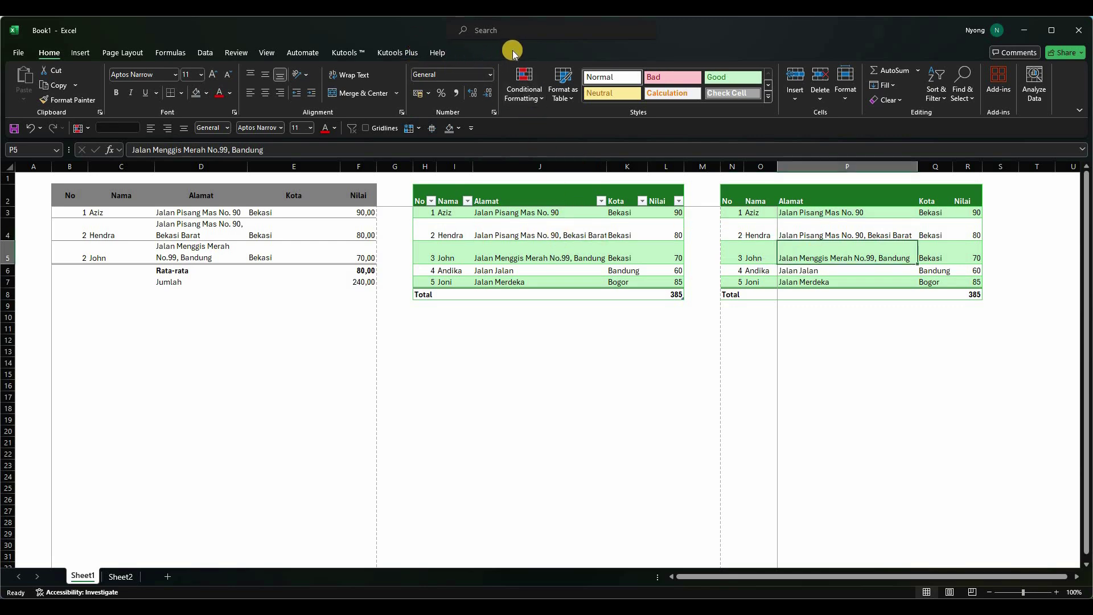
left_click(556, 209)
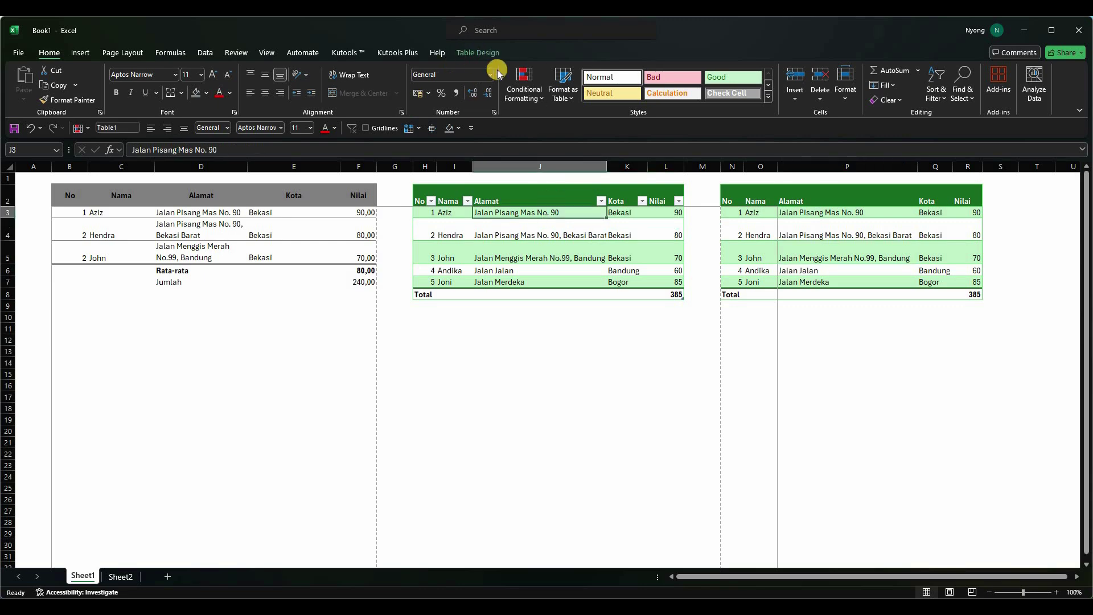
left_click(871, 241)
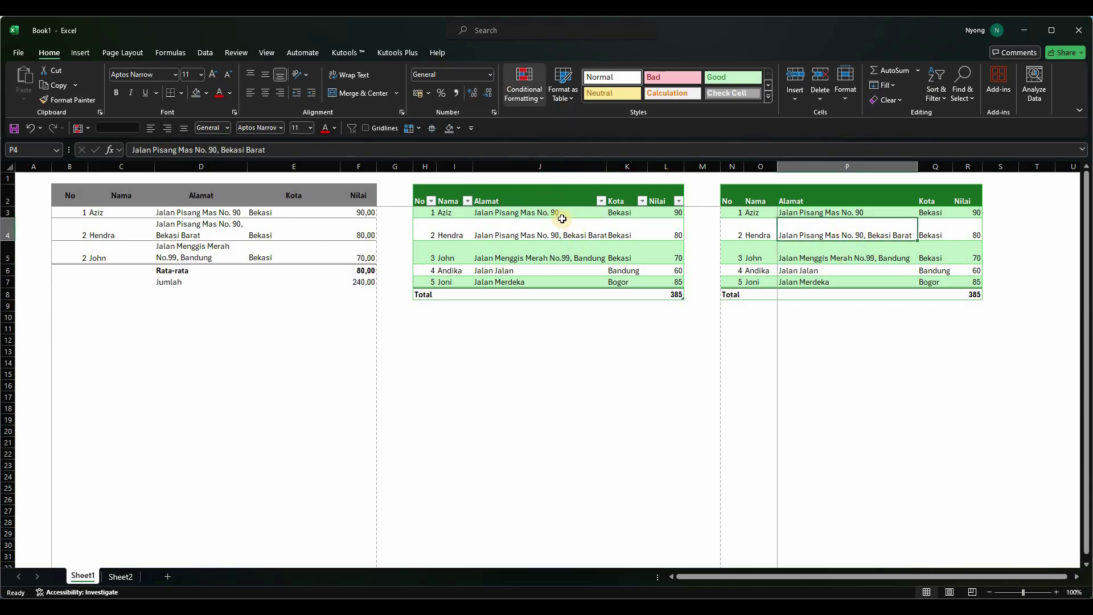
Step: Switch the original green table's Header Row, Total Row and Banded Rows options off and back on, one after another
left_click(477, 228)
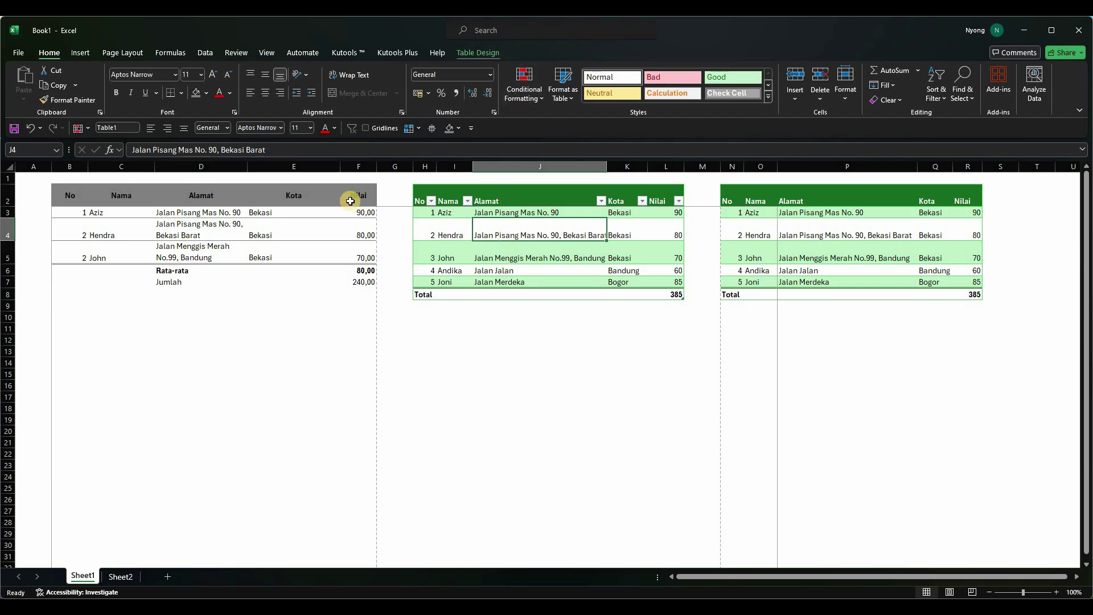
left_click(218, 97)
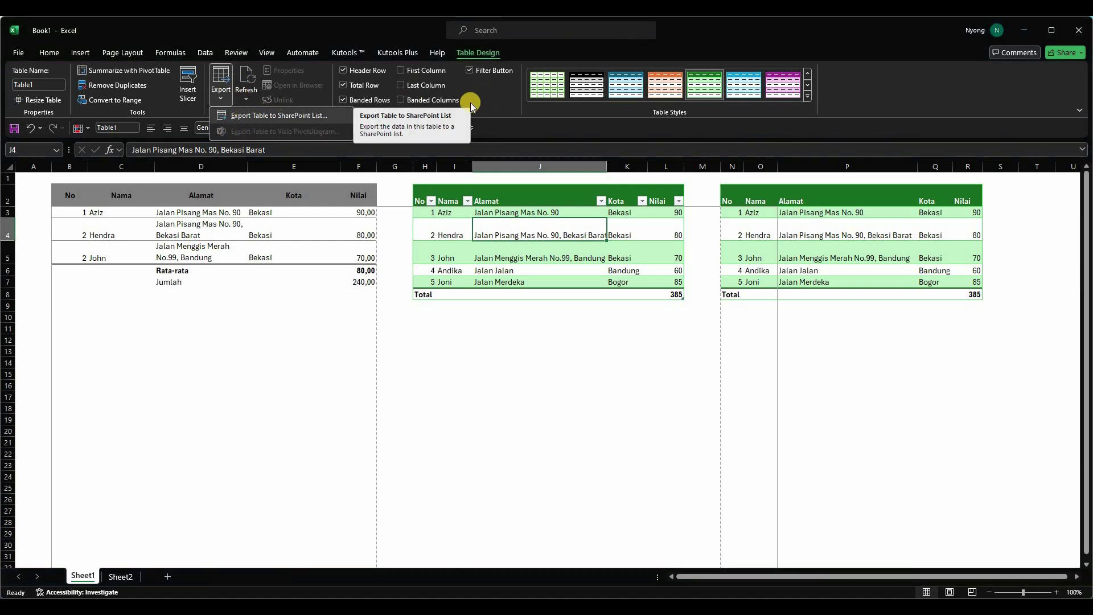
left_click(346, 91)
left_click(344, 71)
left_click(343, 73)
left_click(343, 86)
left_click(343, 86)
left_click(343, 100)
left_click(342, 100)
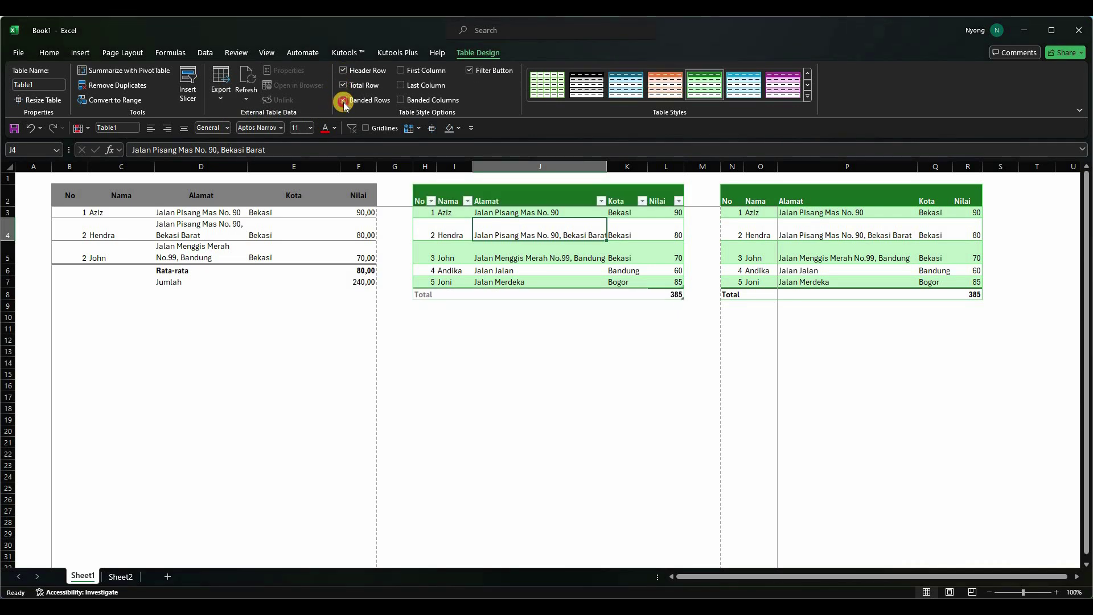
Step: Try the First Column, Last Column and Banded Columns options on the original green table, leaving each one switched off
left_click(402, 70)
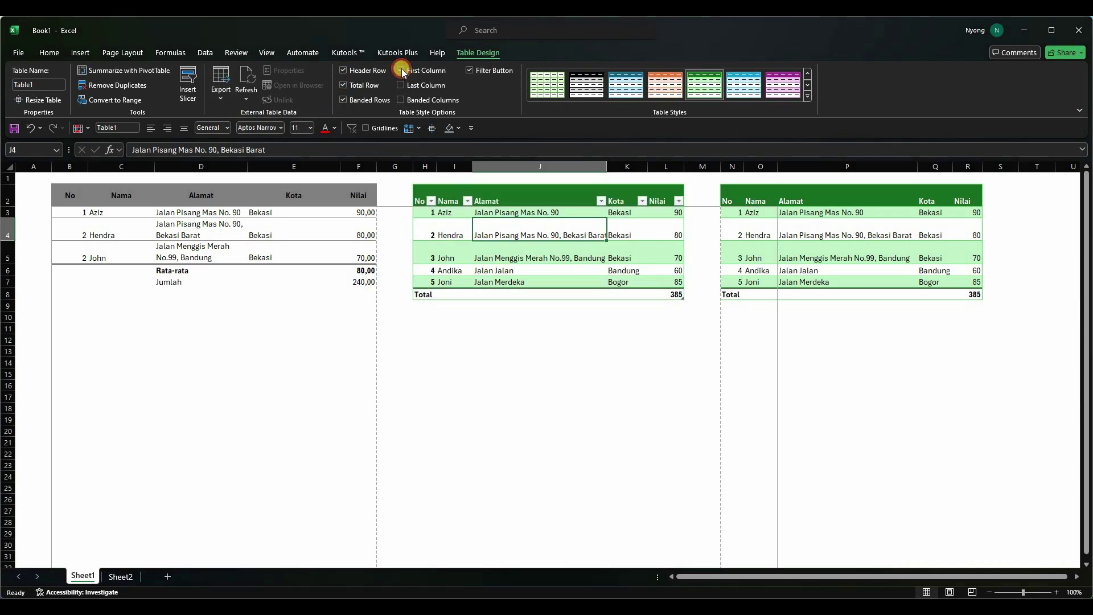
left_click(401, 86)
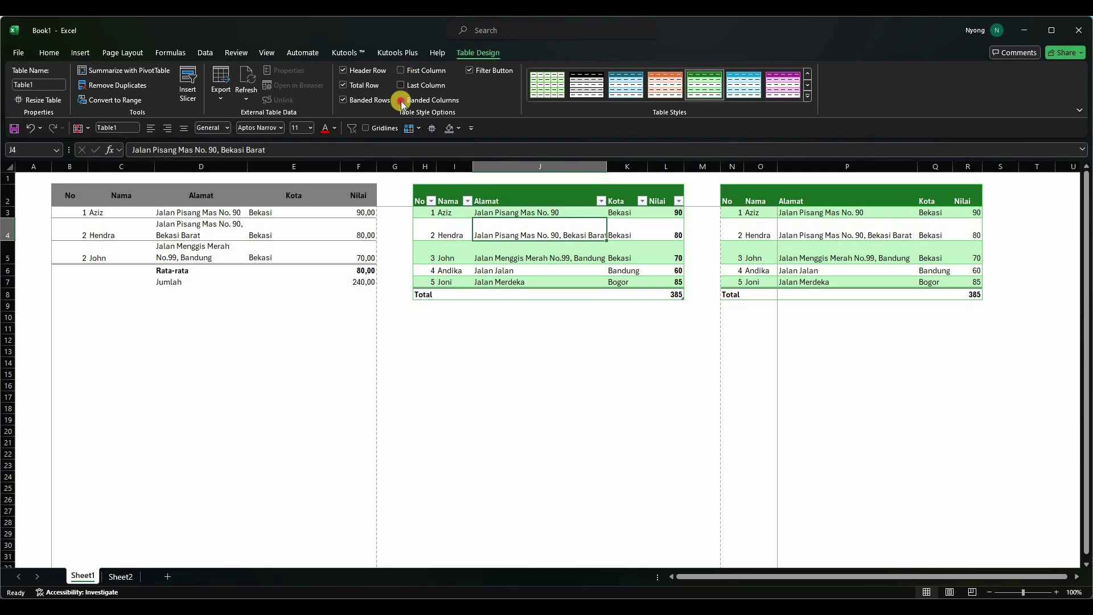
left_click(402, 101)
left_click(402, 101)
left_click(402, 100)
left_click(402, 100)
left_click(402, 100)
left_click(402, 100)
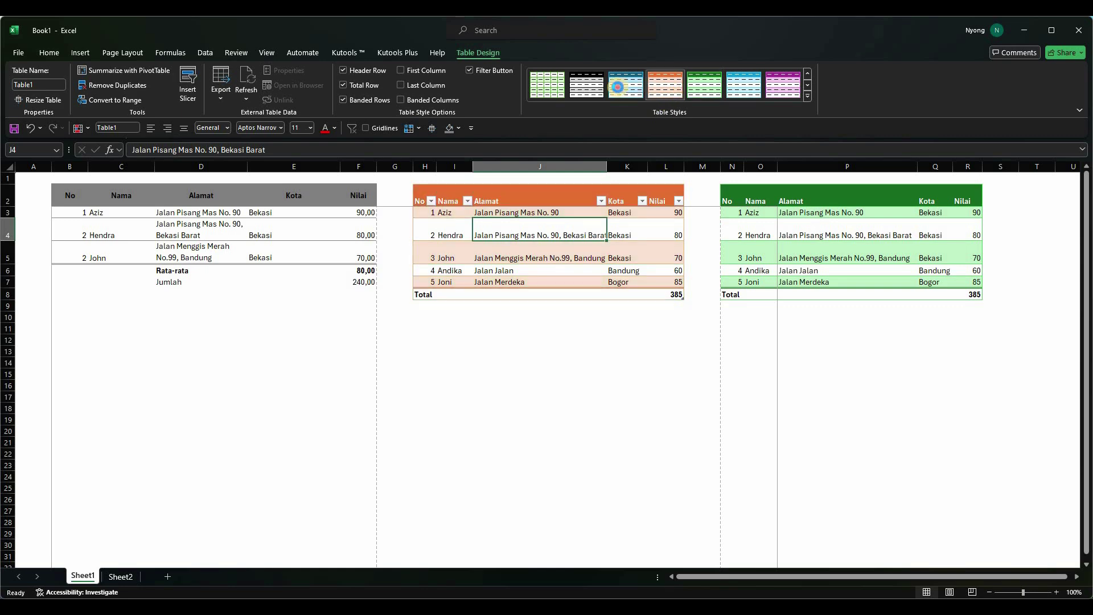
Step: Try the blue banded style on the original table, and apply the light green style with green banded rows and full cell borders
left_click(626, 84)
left_click(811, 95)
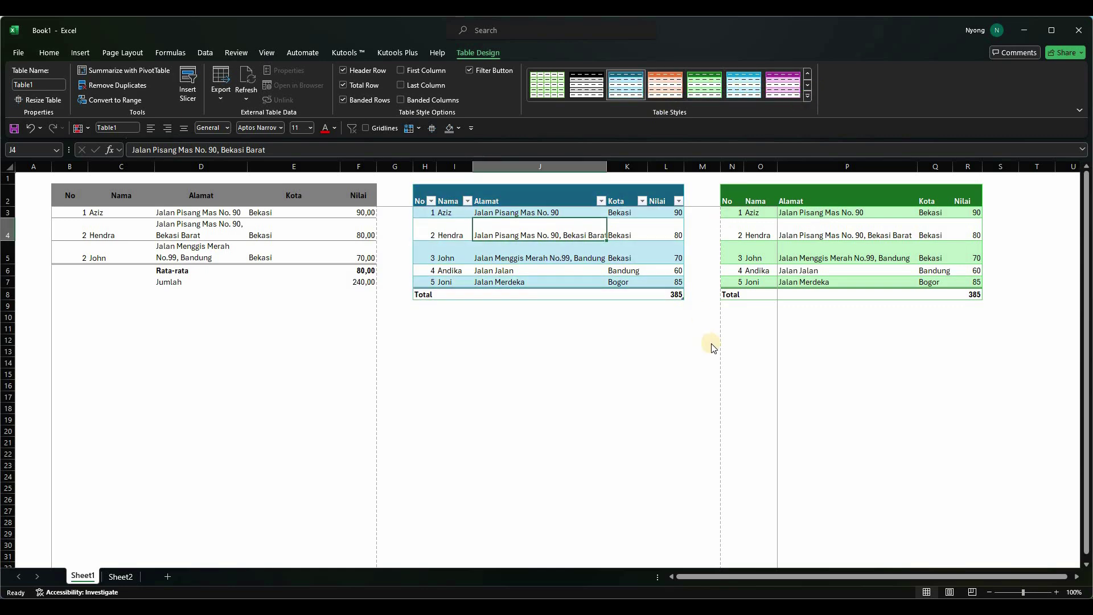
left_click(595, 212)
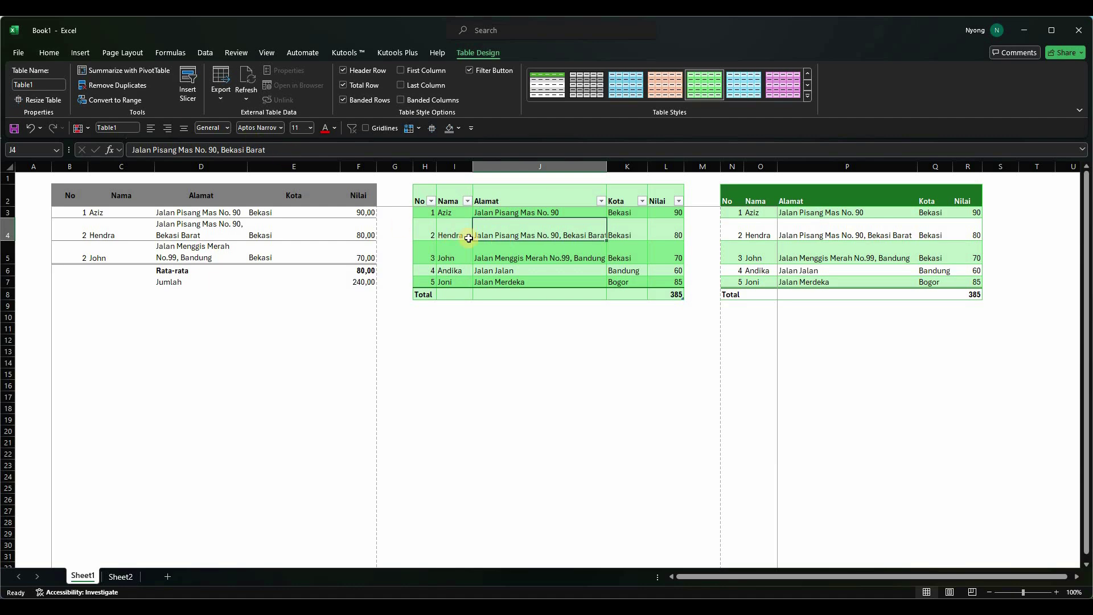
left_click(508, 212)
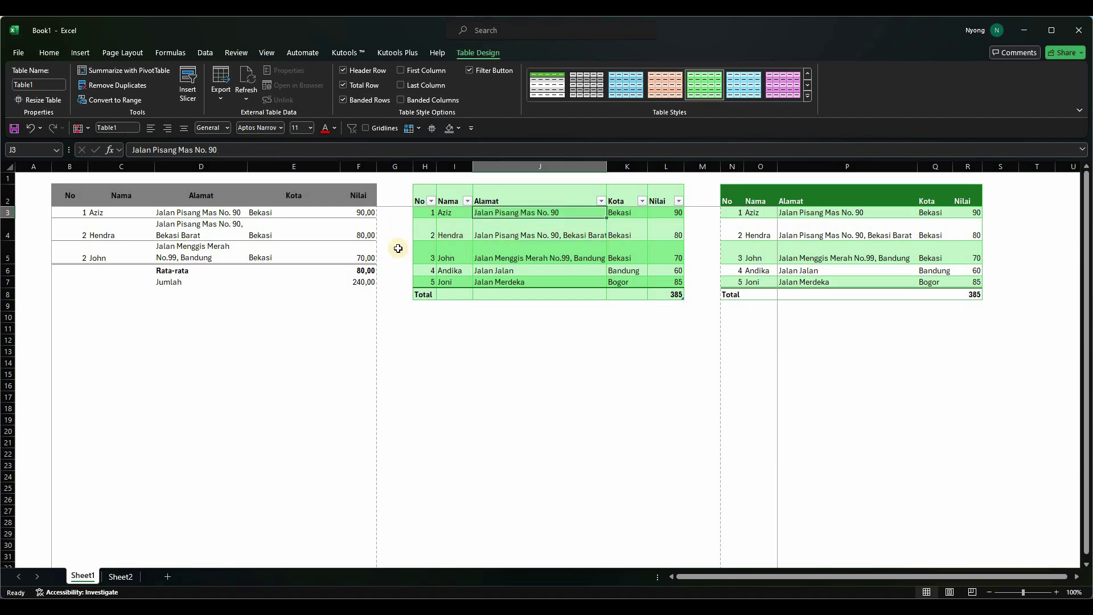
Step: Examine what happens to the table headers in row 2 when viewing rows far down the sheet
scroll(156, 232, "down", 2)
scroll(268, 232, "up", 2)
scroll(142, 232, "down", 10)
scroll(197, 232, "up", 10)
scroll(226, 234, "down", 13)
scroll(234, 236, "up", 7)
scroll(234, 237, "up", 6)
left_click(8, 195)
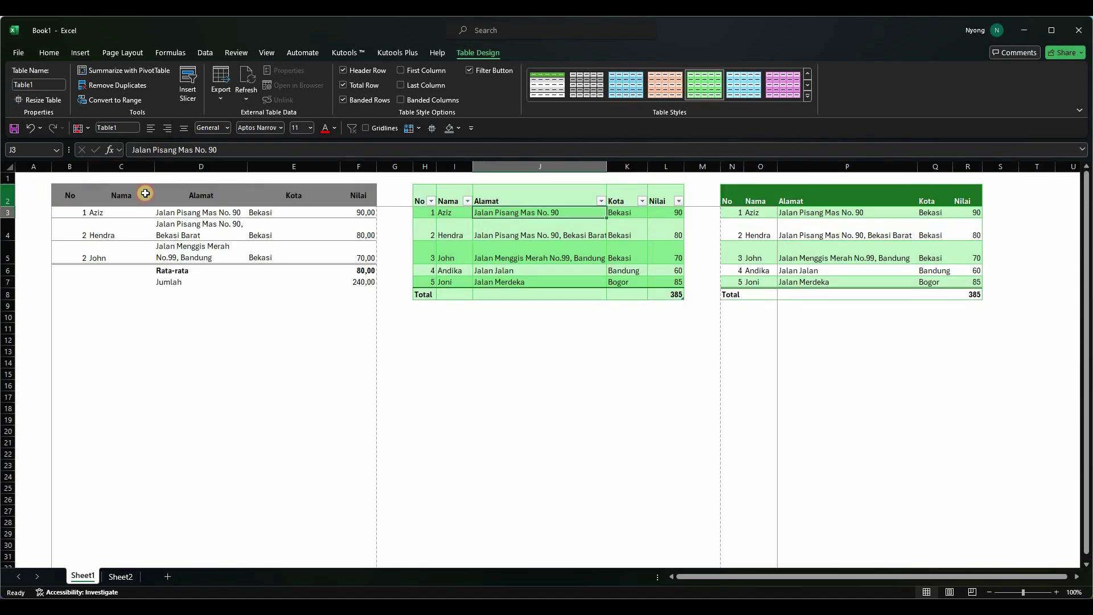
scroll(532, 259, "down", 11)
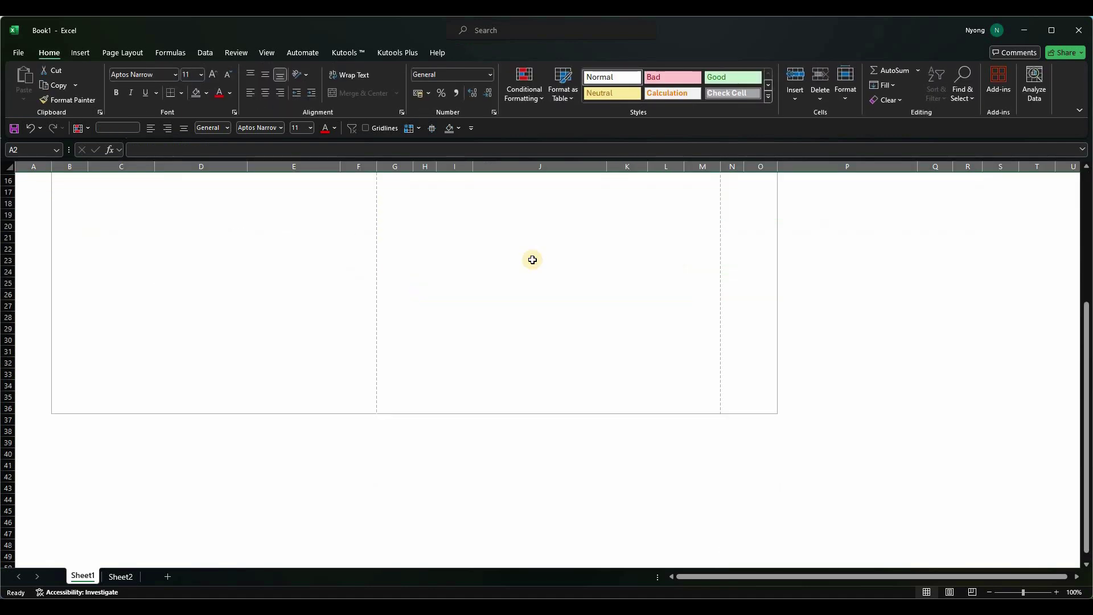
left_click(451, 295)
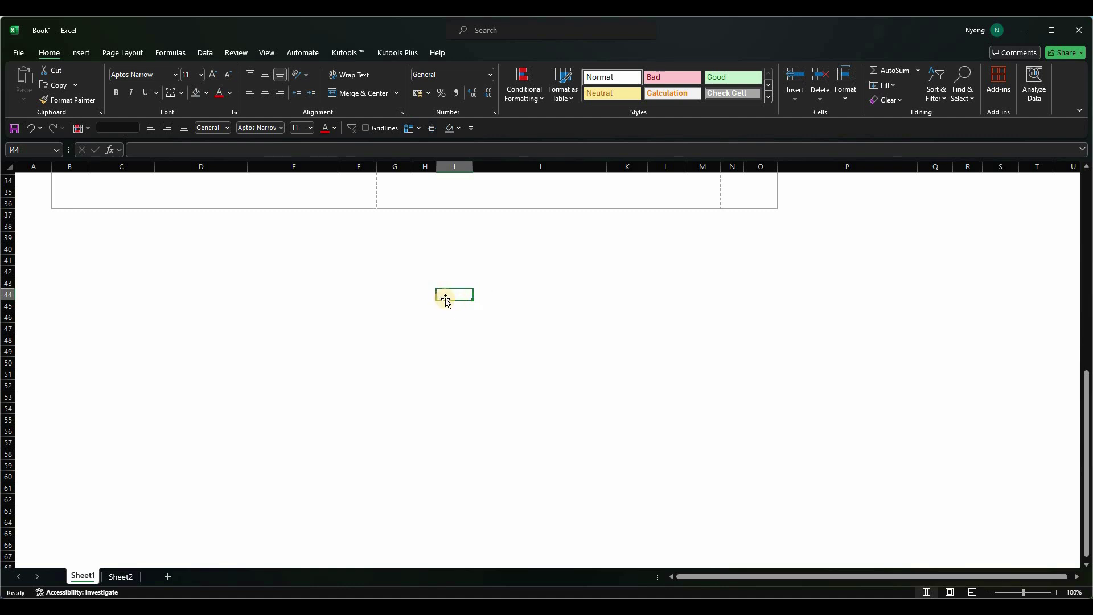
scroll(447, 290, "up", 11)
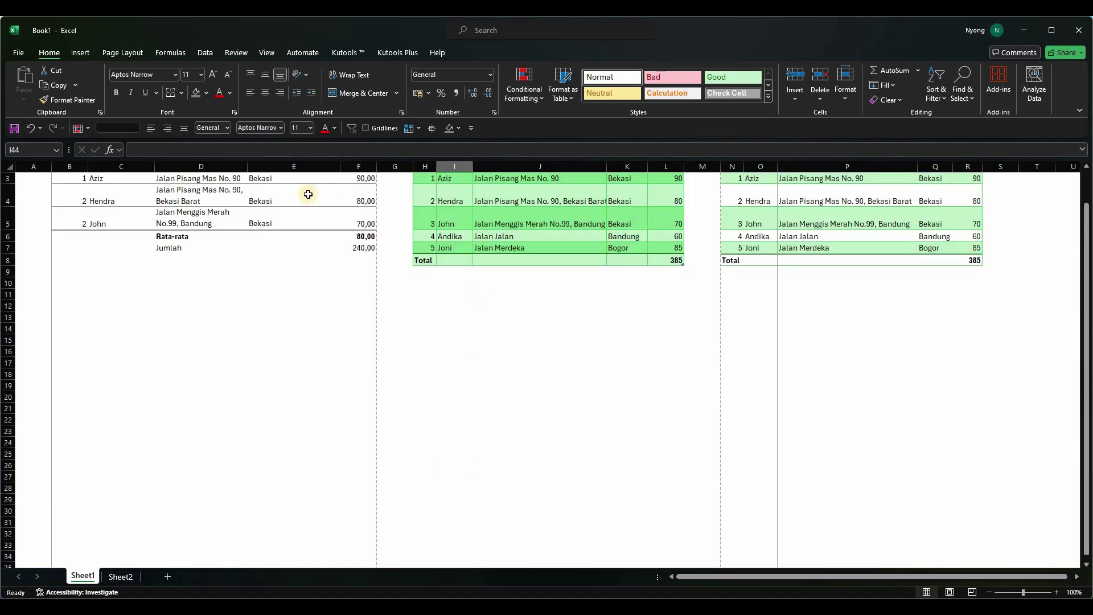
Step: Select the header row 2 and check whether it stays in view when viewing the lower rows
left_click(272, 193)
left_click(10, 196)
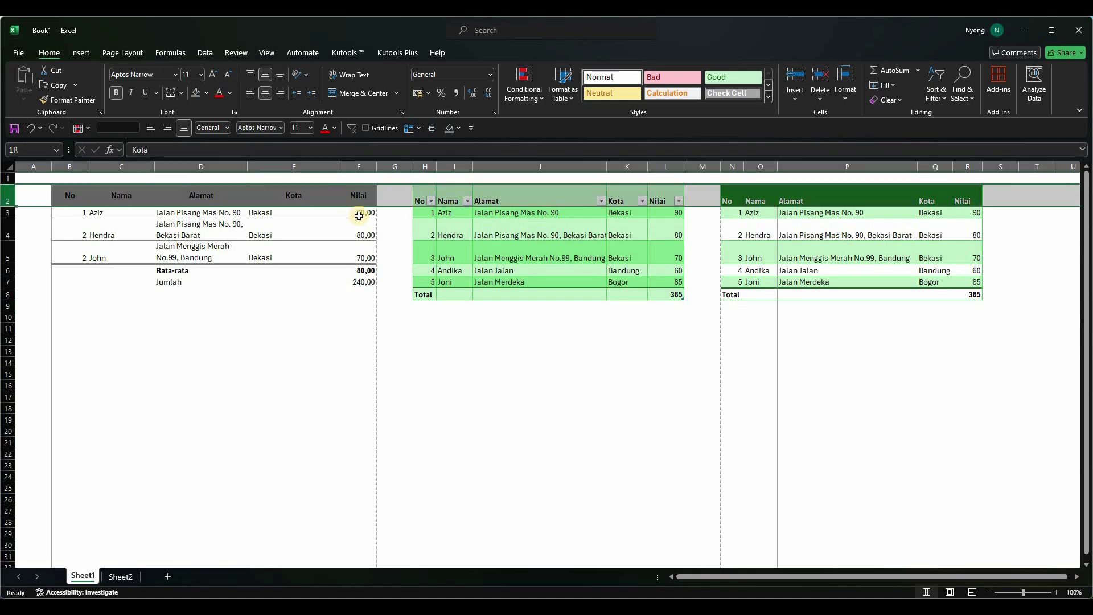
scroll(361, 222, "down", 5)
scroll(361, 222, "up", 5)
scroll(359, 222, "down", 8)
scroll(358, 222, "up", 8)
Step: Freeze the panes at cell D3 to lock rows 1 to 2 and columns A to C
left_click(201, 215)
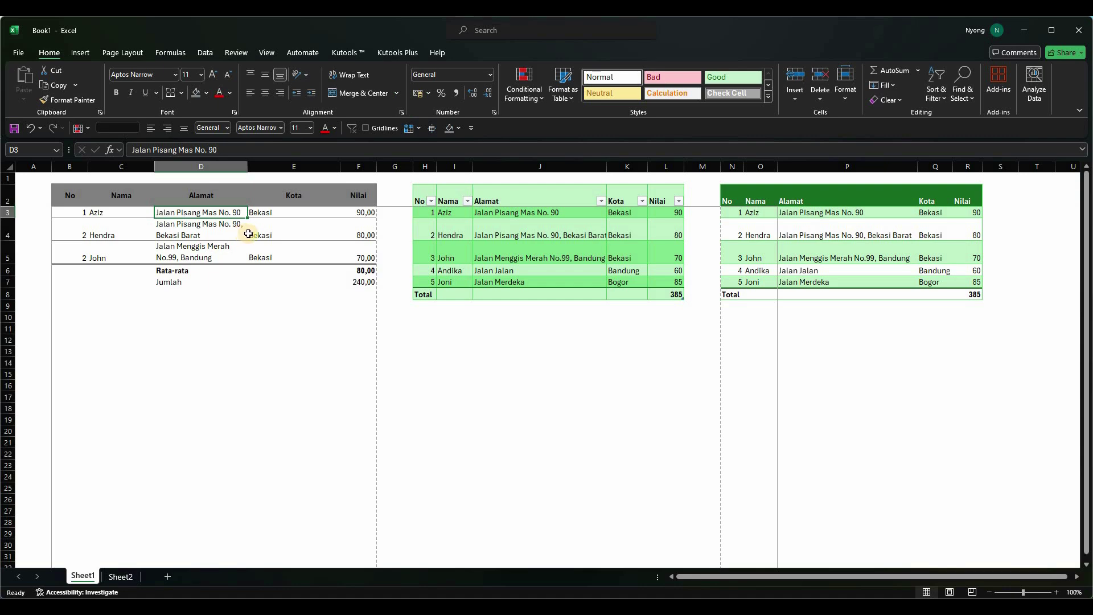
left_click(167, 199)
key("Down")
left_click(7, 212)
left_click(192, 213)
left_click(4, 212)
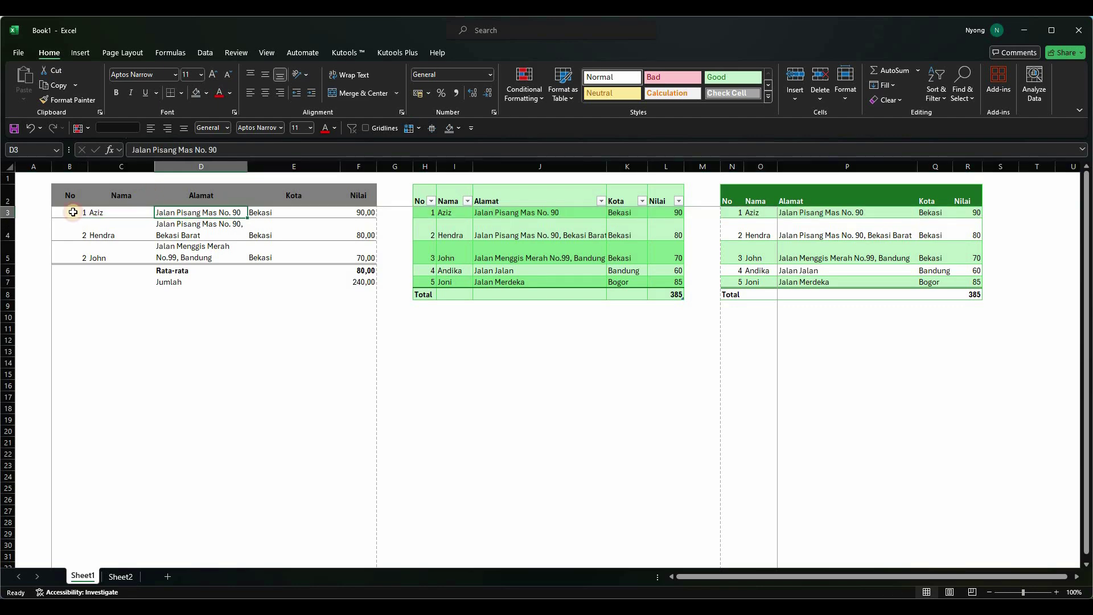
left_click(162, 211)
left_click(268, 55)
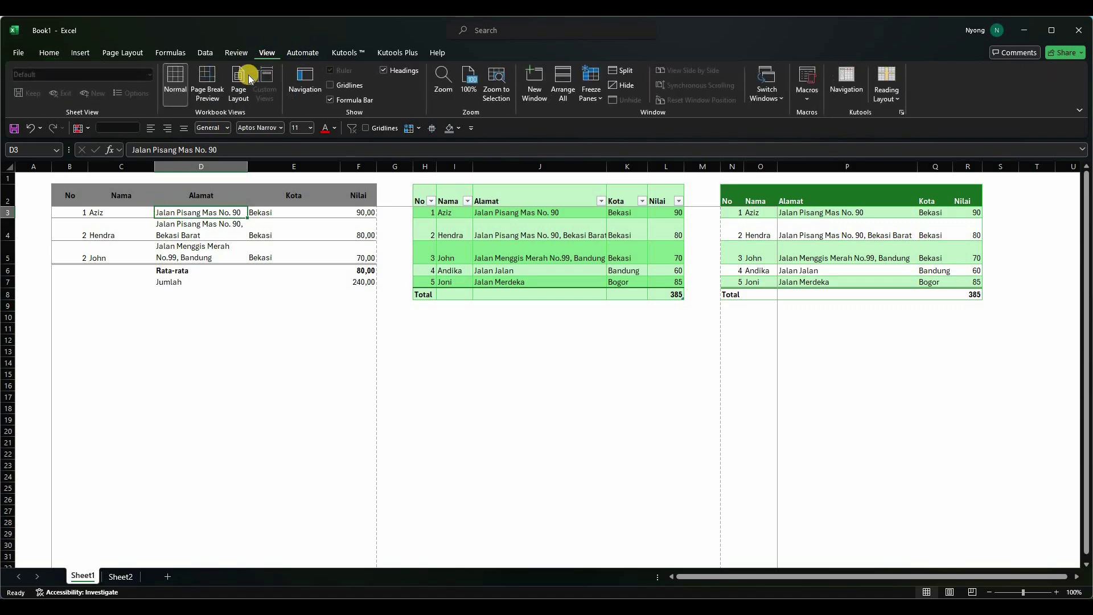
left_click(593, 92)
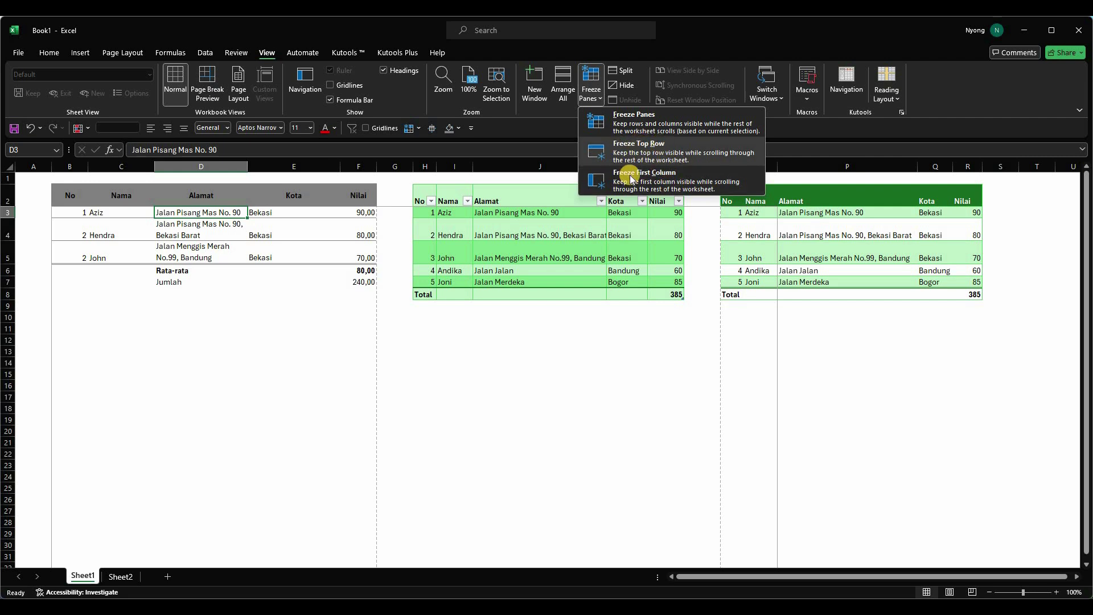
left_click(651, 128)
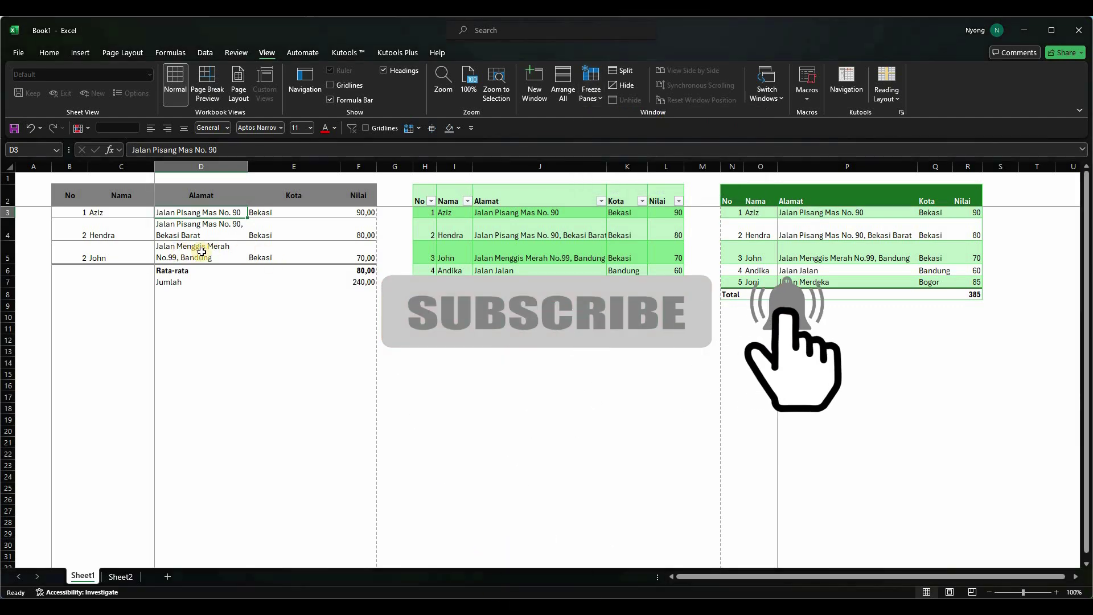
Step: Check how the frozen header rows behave while viewing rows further down the sheet
scroll(204, 252, "down", 14)
scroll(205, 252, "up", 14)
scroll(198, 220, "down", 1)
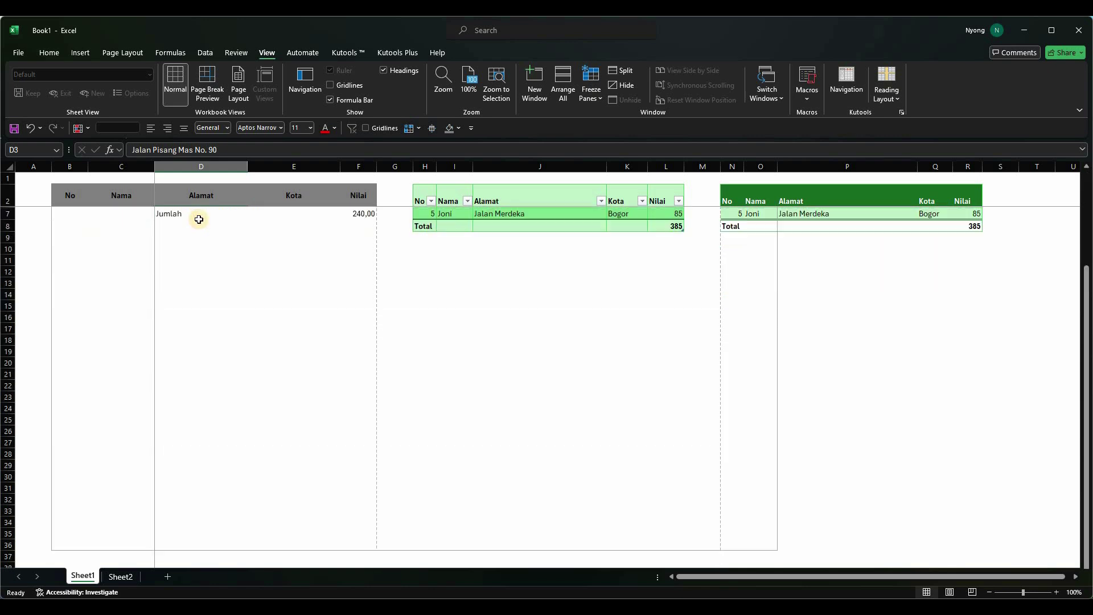
scroll(199, 219, "up", 1)
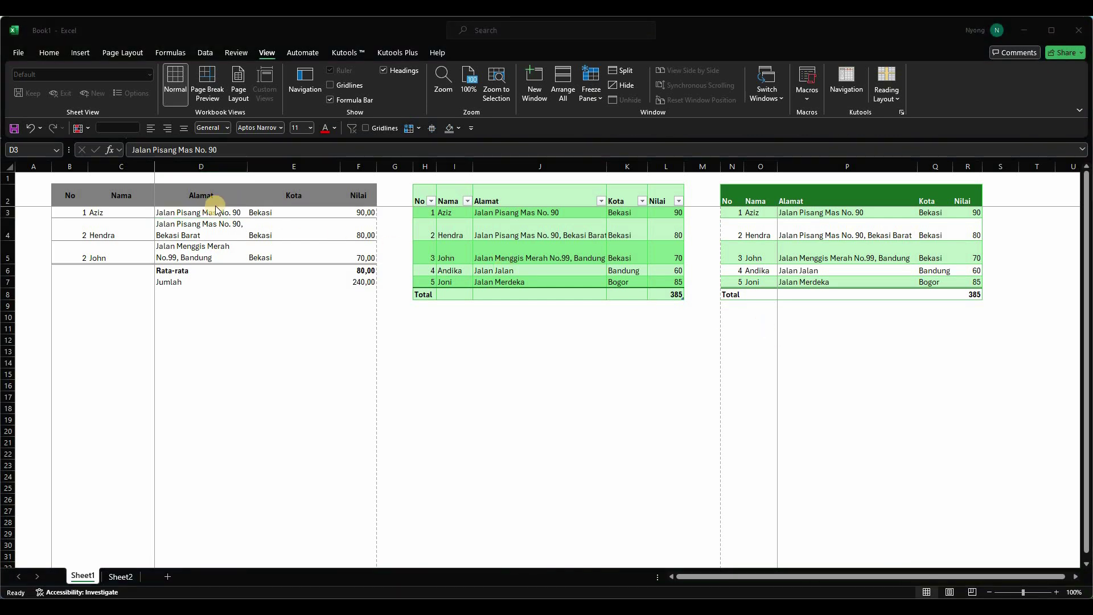
left_click(188, 191)
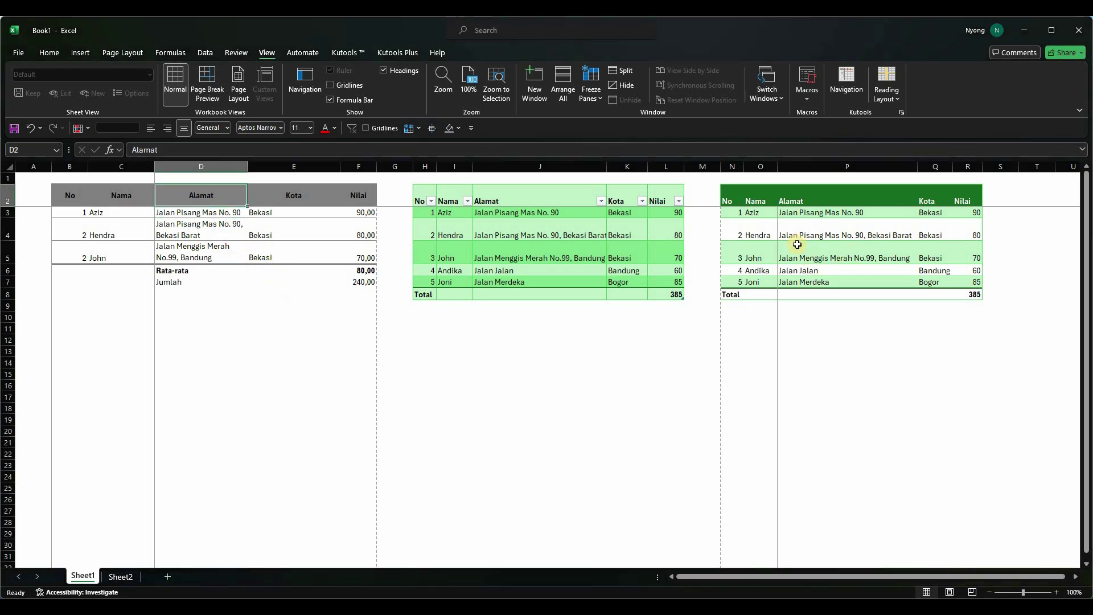
Step: Open the recommended charts for the bright green table in columns H to L, keeping the table in view
left_click(477, 235)
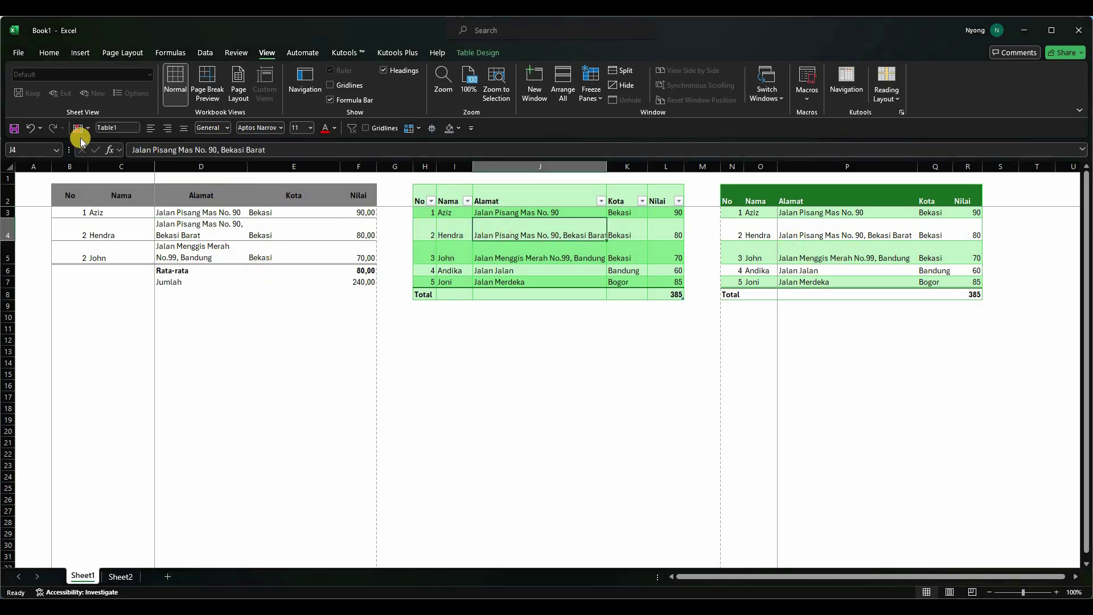
left_click(80, 53)
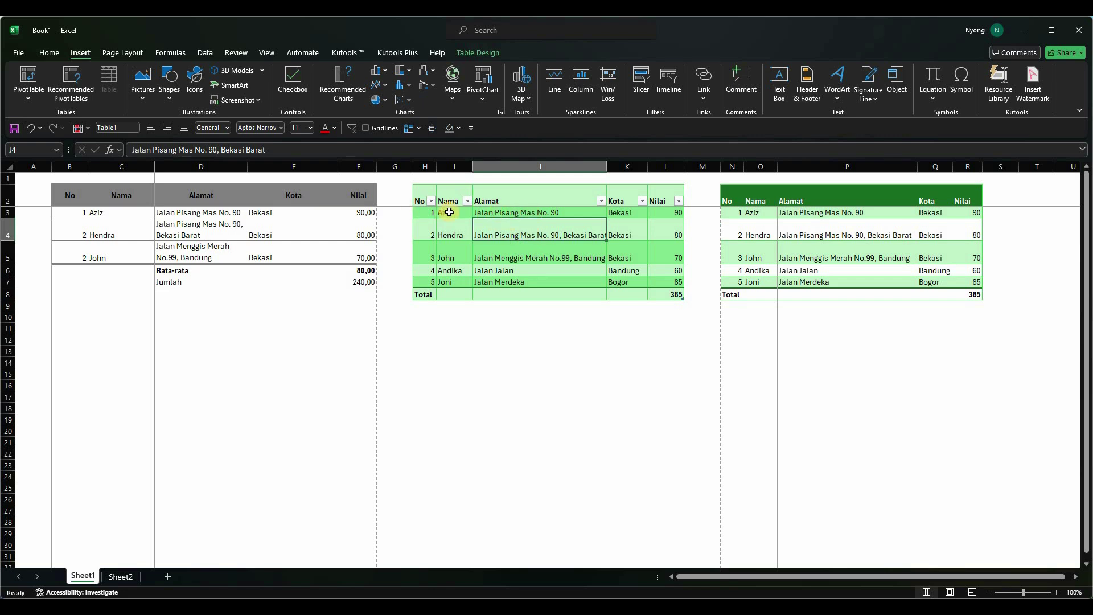
key("Up")
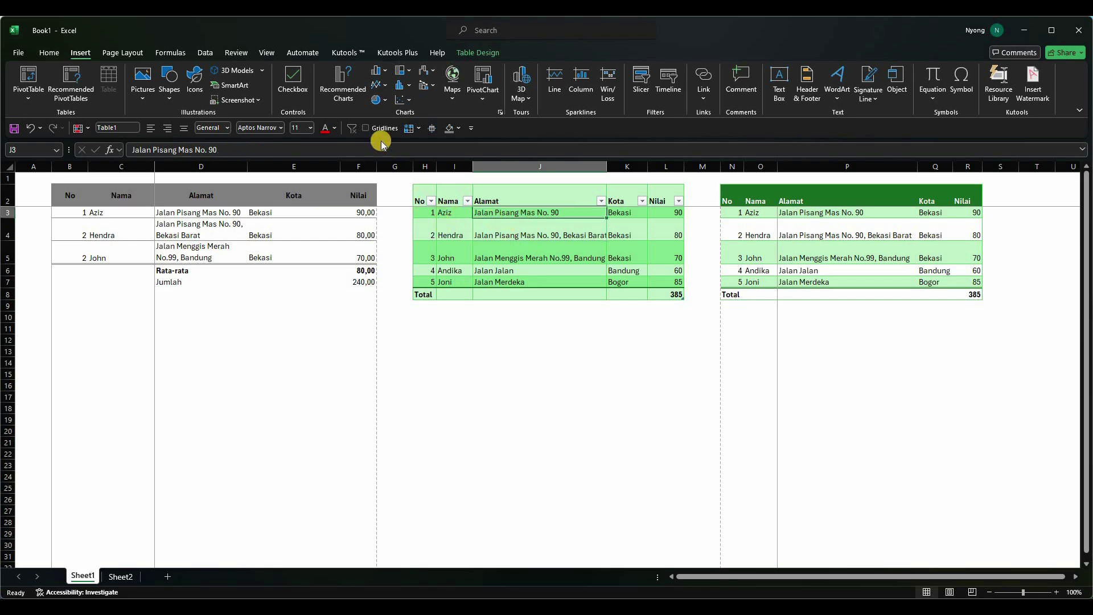
left_click(346, 80)
left_click_drag(197, 152, 826, 138)
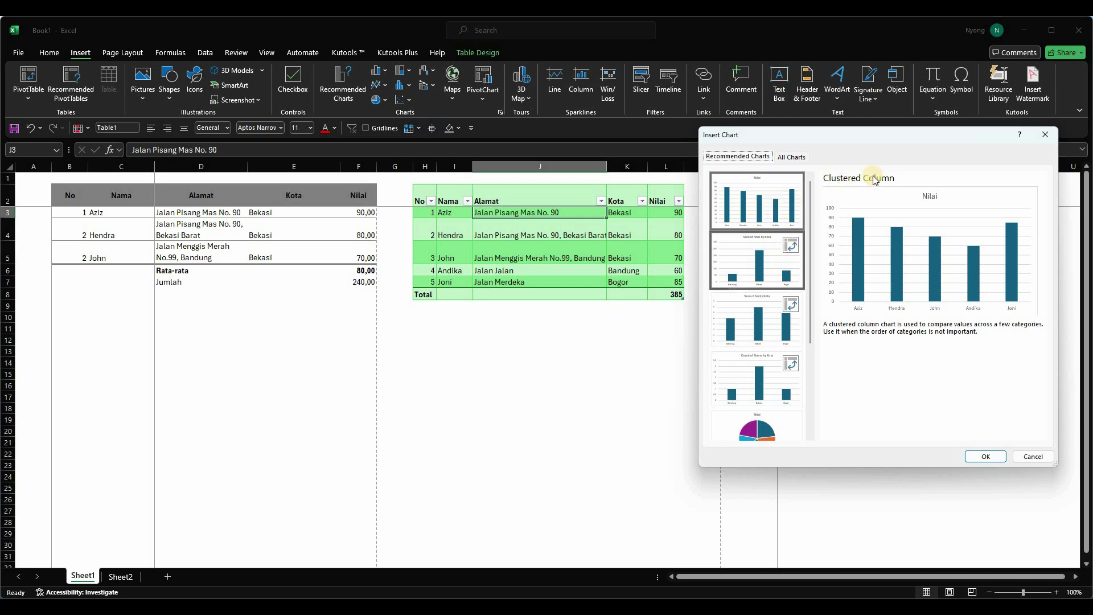
Step: Preview the recommended charts for the table one after another, including the Pie, Clustered Bar and Funnel types
left_click(758, 255)
left_click(753, 327)
left_click(756, 379)
scroll(745, 305, "down", 2)
left_click(745, 305)
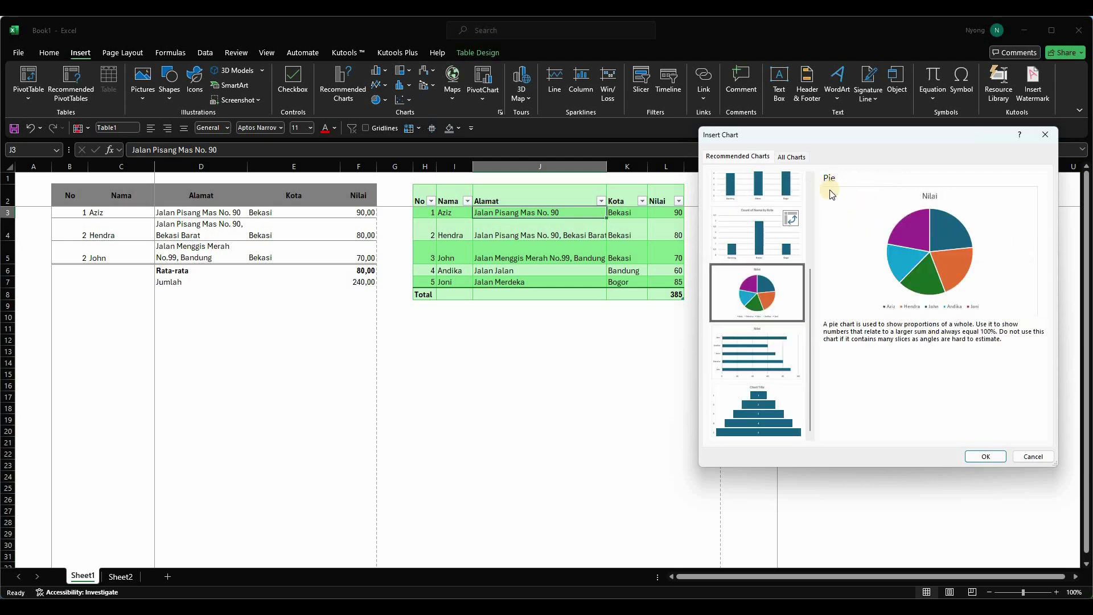
key("Down")
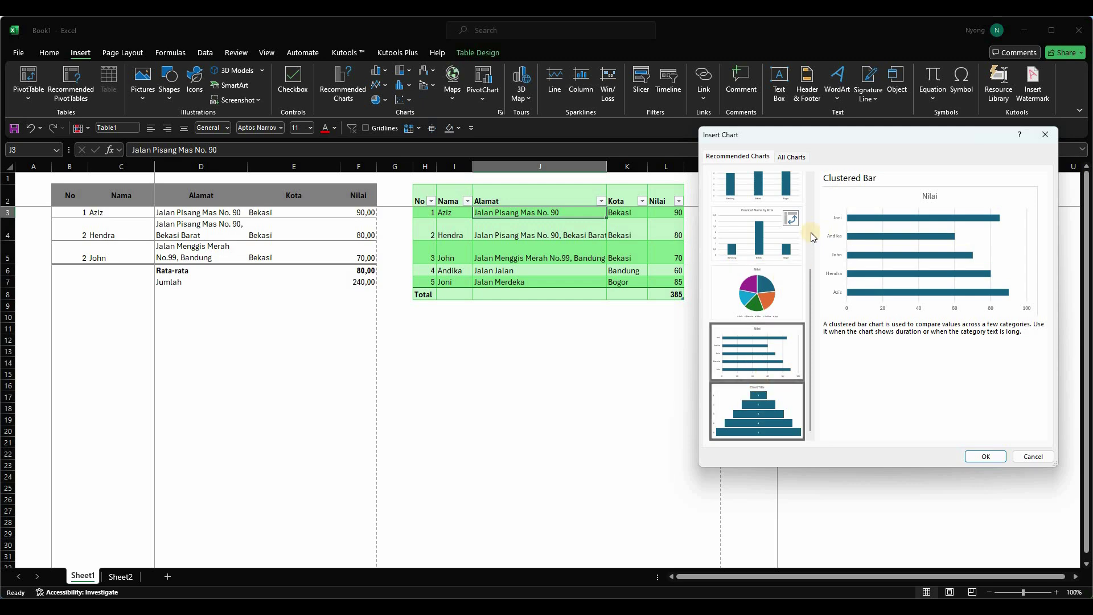
left_click(752, 402)
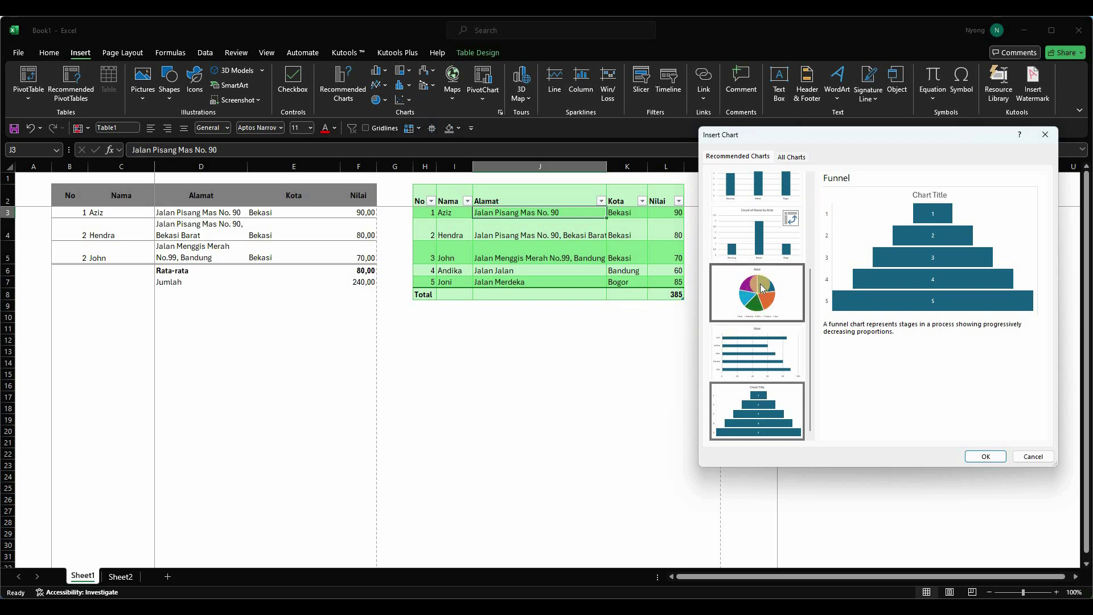
scroll(763, 286, "up", 5)
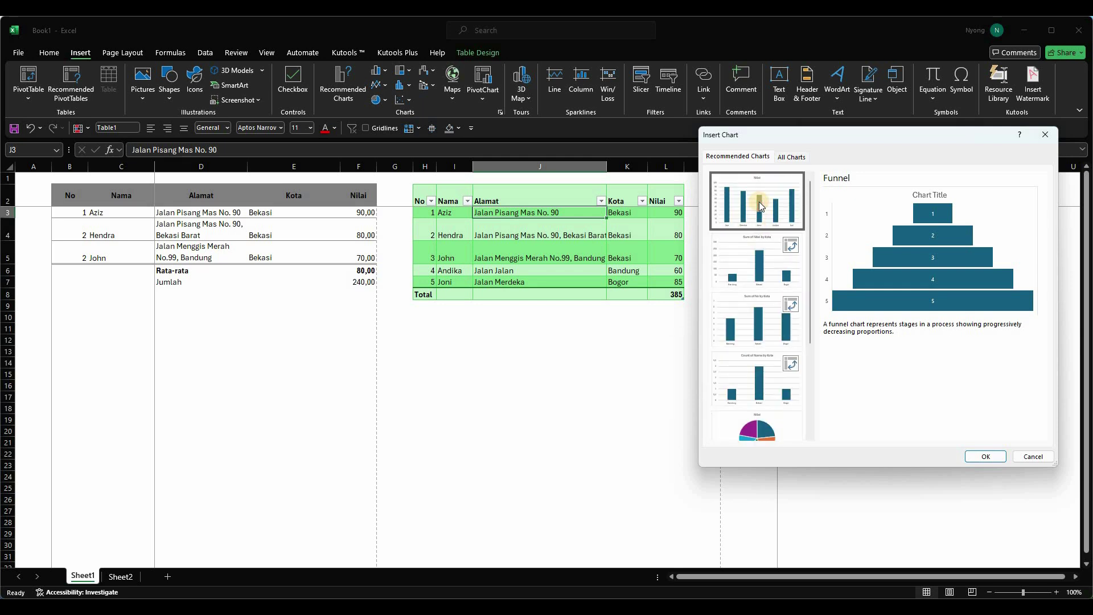
Step: Insert the recommended Clustered Column chart of the Nilai values and place it directly below the bright green table, from row 10
left_click(761, 206)
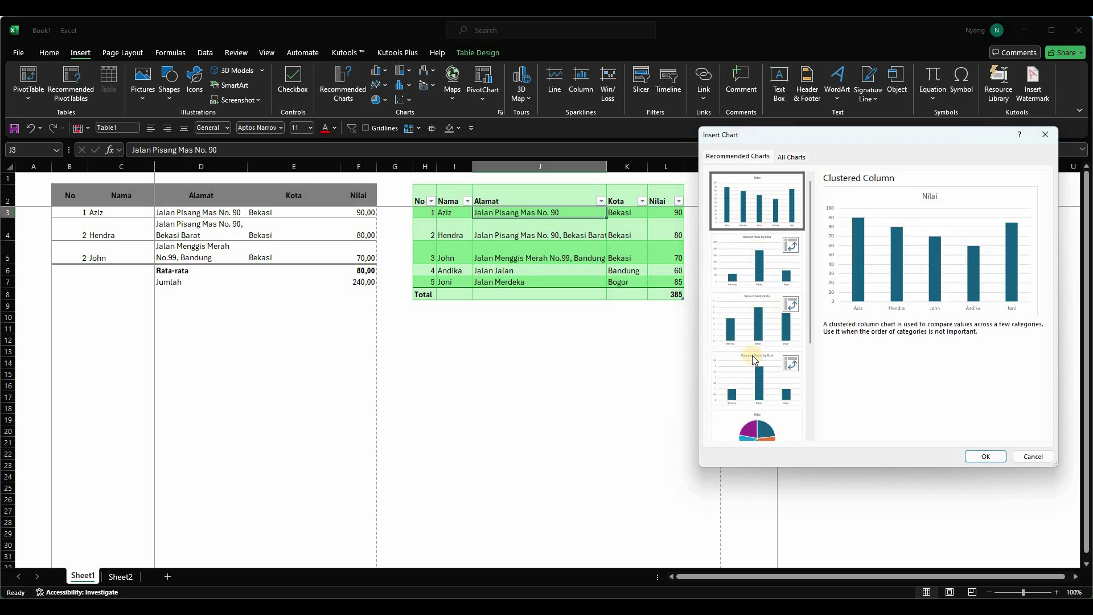
scroll(753, 358, "down", 3)
left_click(757, 294)
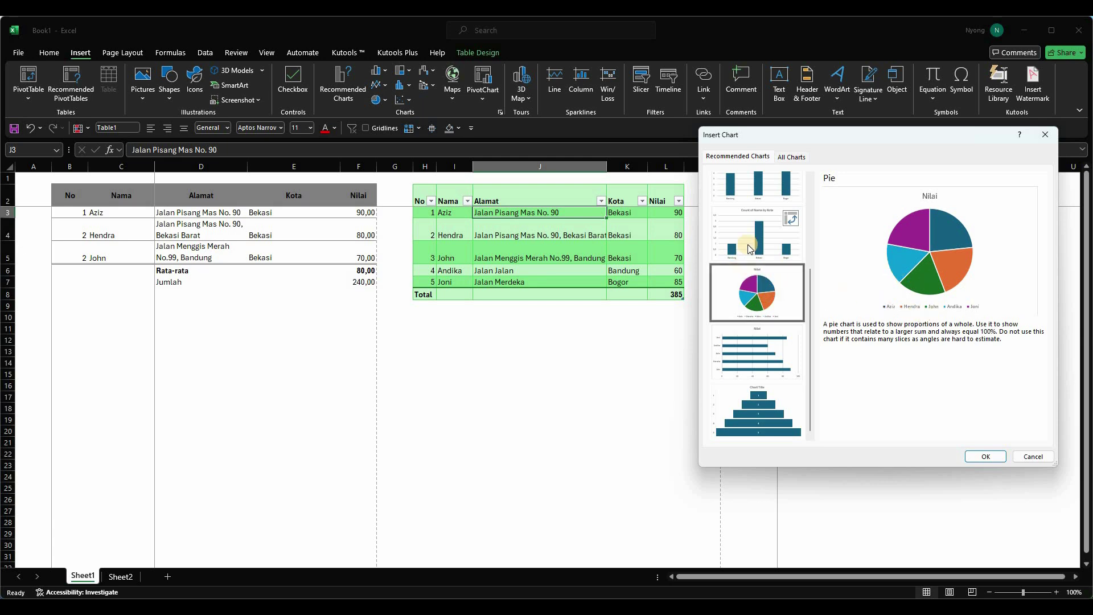
scroll(747, 273, "up", 3)
left_click(746, 203)
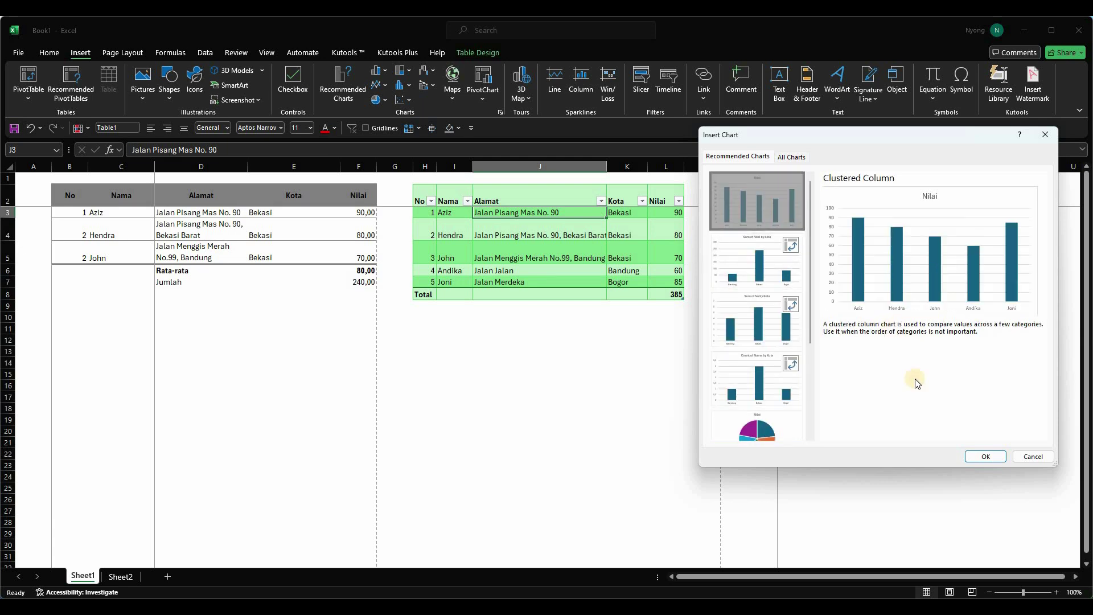
left_click(983, 456)
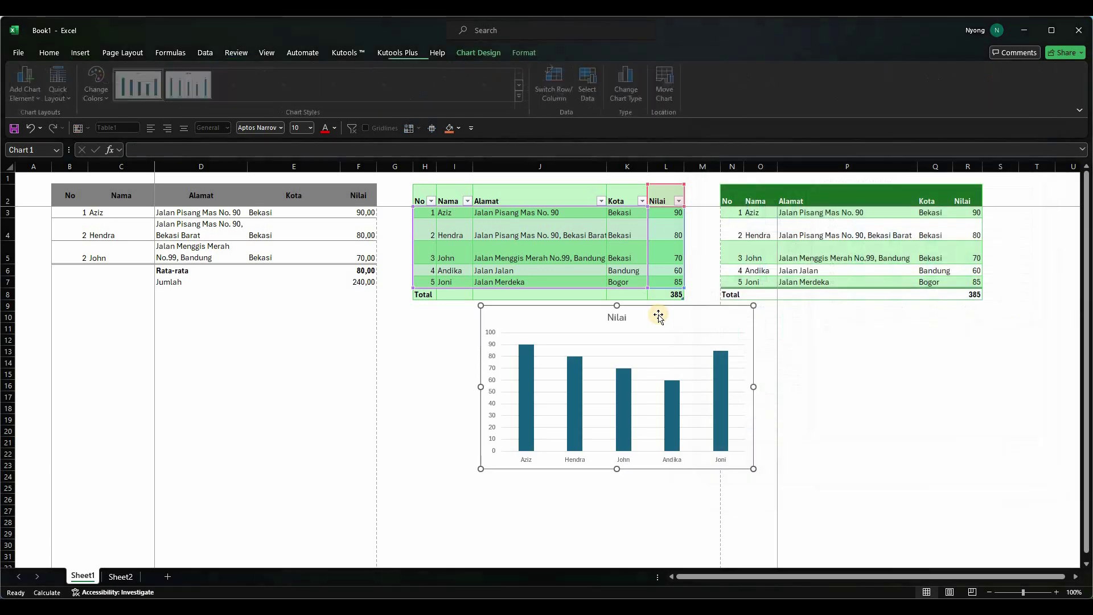
left_click_drag(615, 315, 520, 334)
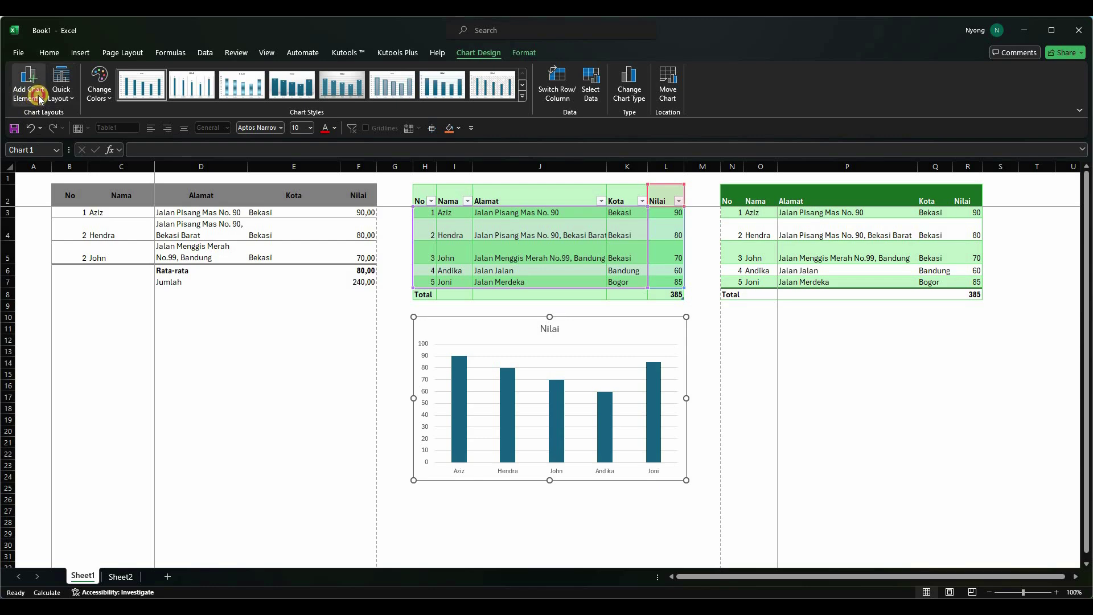
Step: Preview the chart's quick layouts and colour sets, and apply the dark grey style with outlined columns
left_click(64, 96)
left_click(74, 100)
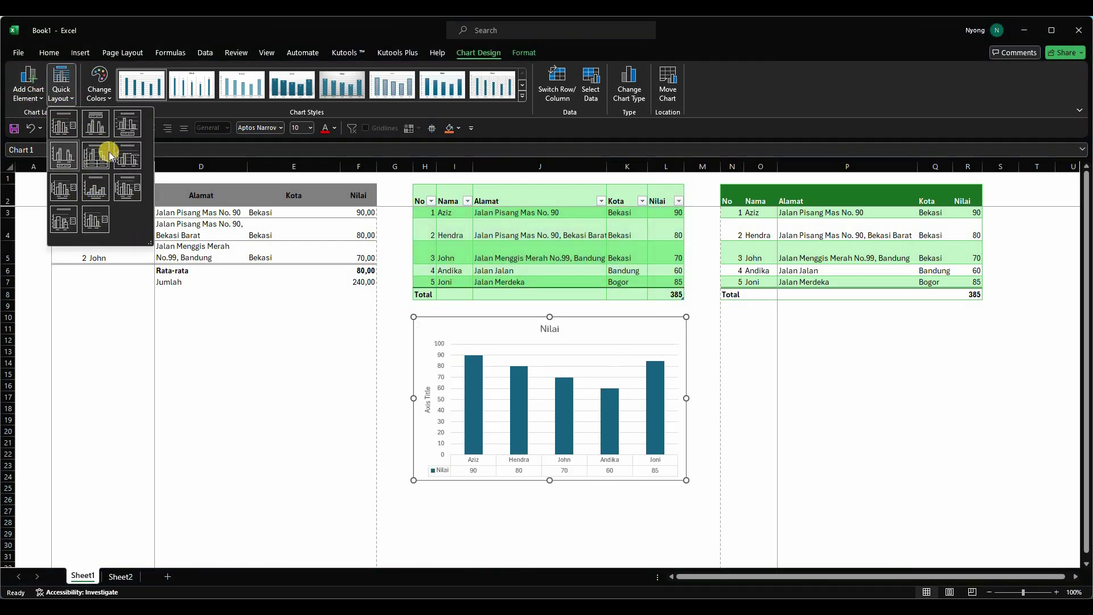
left_click(99, 91)
left_click(107, 102)
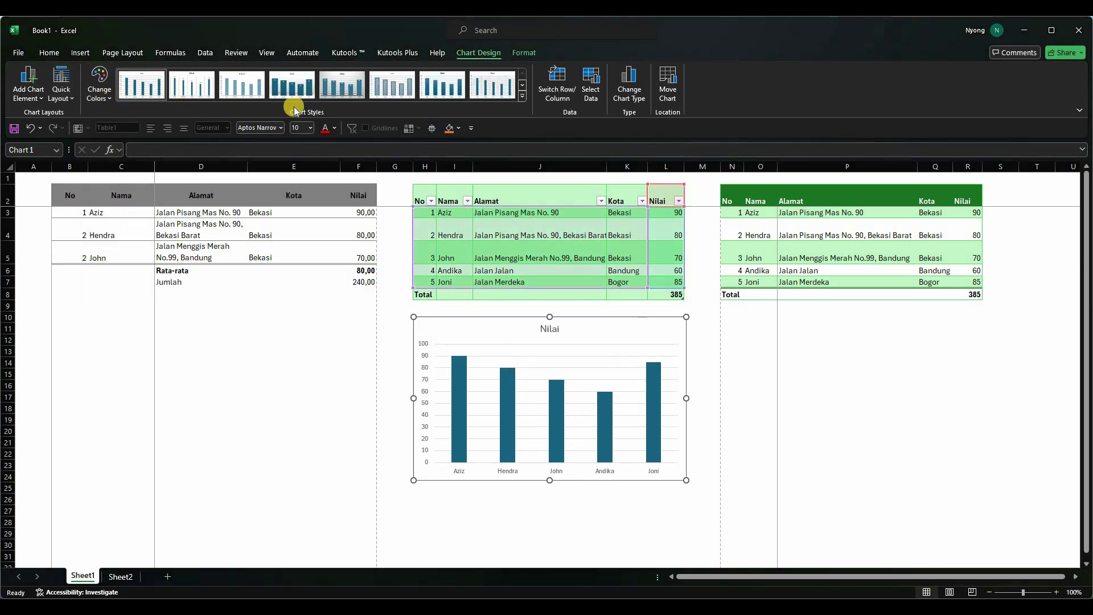
left_click(522, 95)
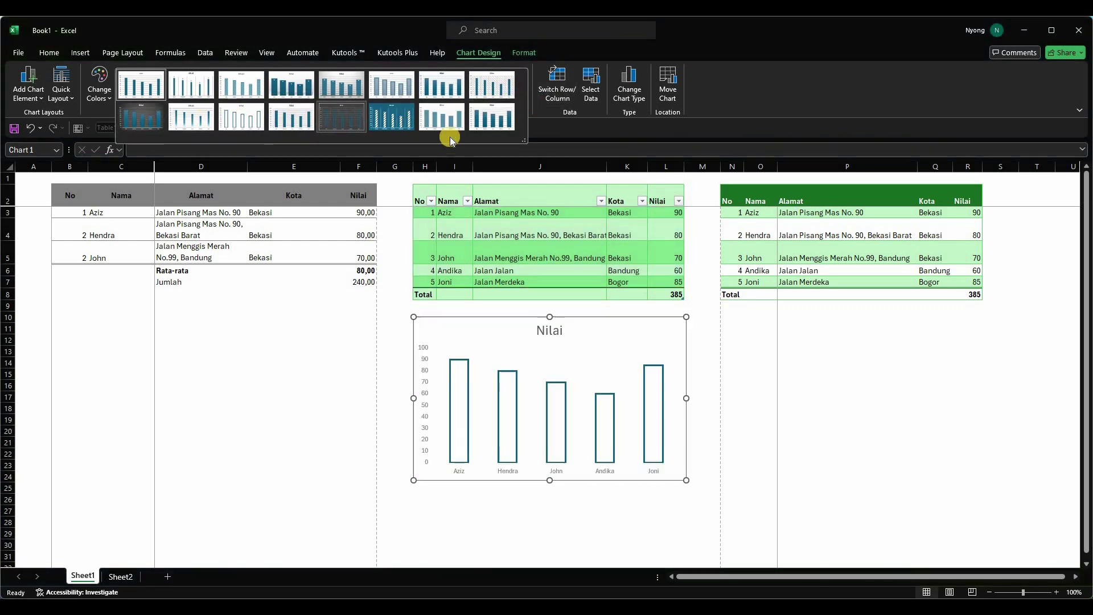
left_click(340, 121)
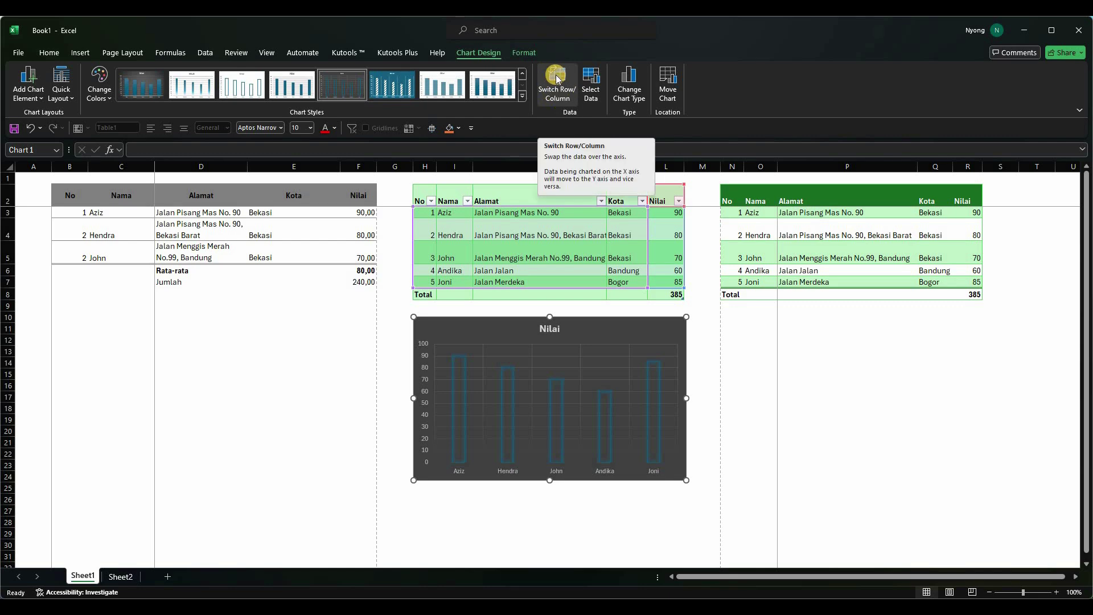
Step: Review the chart's data source range, series and category labels, and leave without changing them
left_click(594, 82)
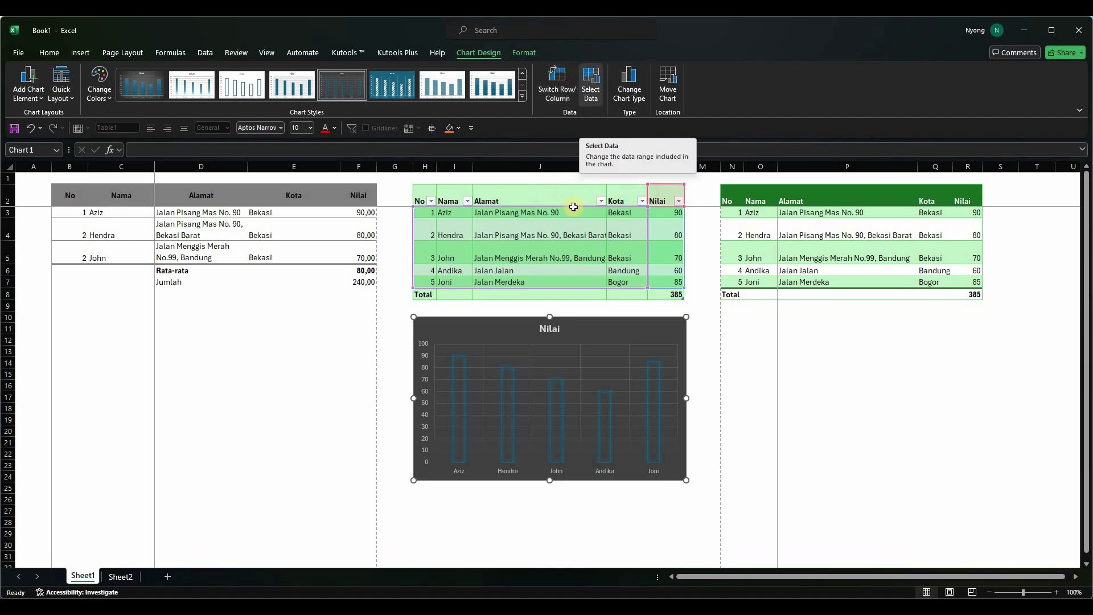
left_click_drag(814, 199, 832, 184)
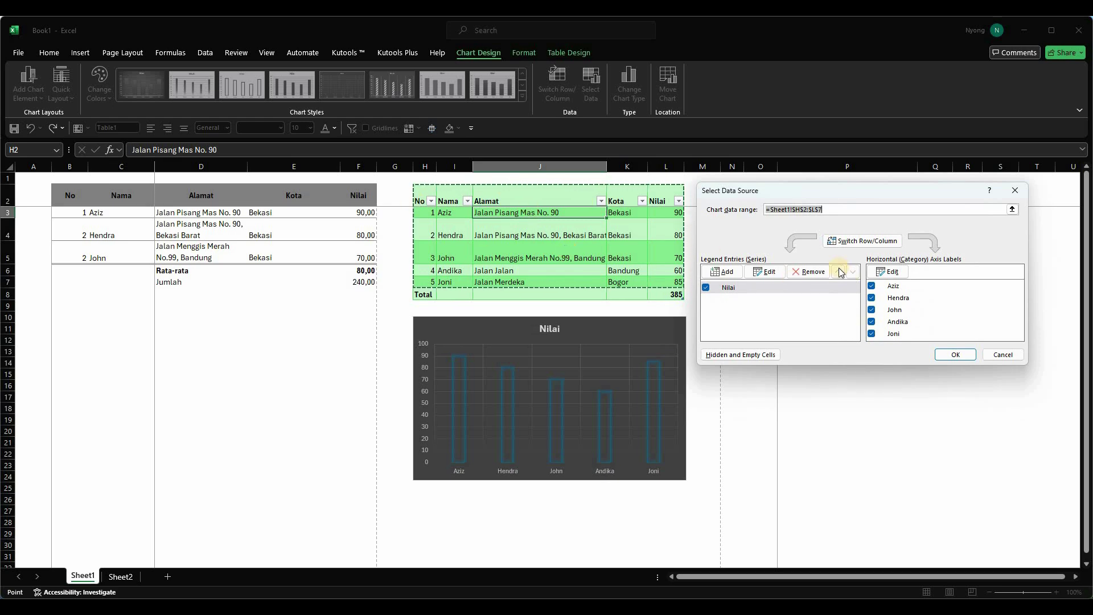
left_click(775, 219)
left_click_drag(803, 194, 817, 297)
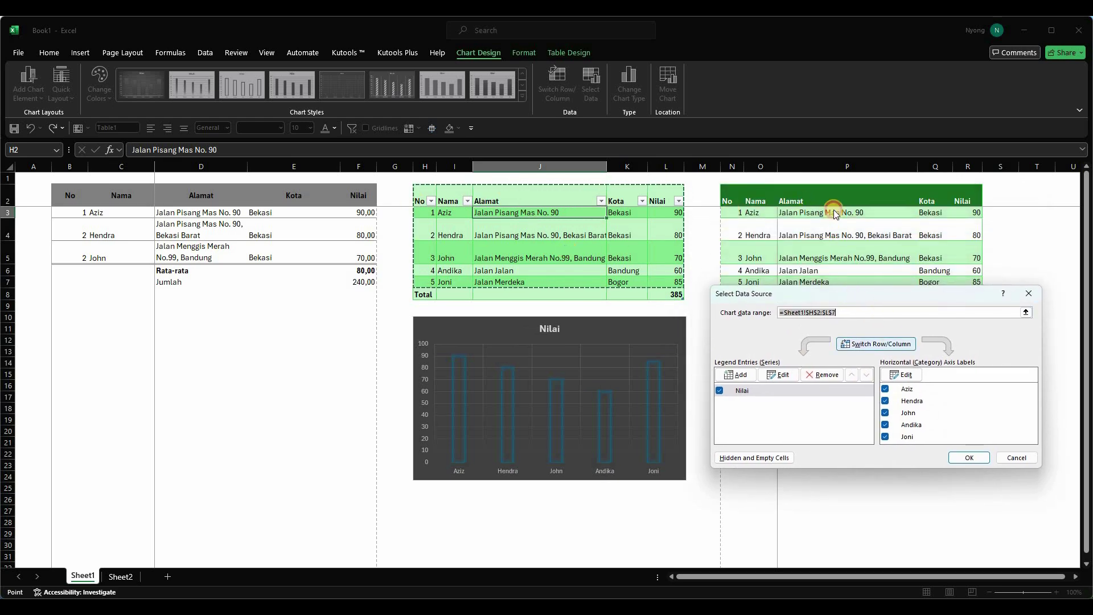
left_click_drag(807, 298, 788, 208)
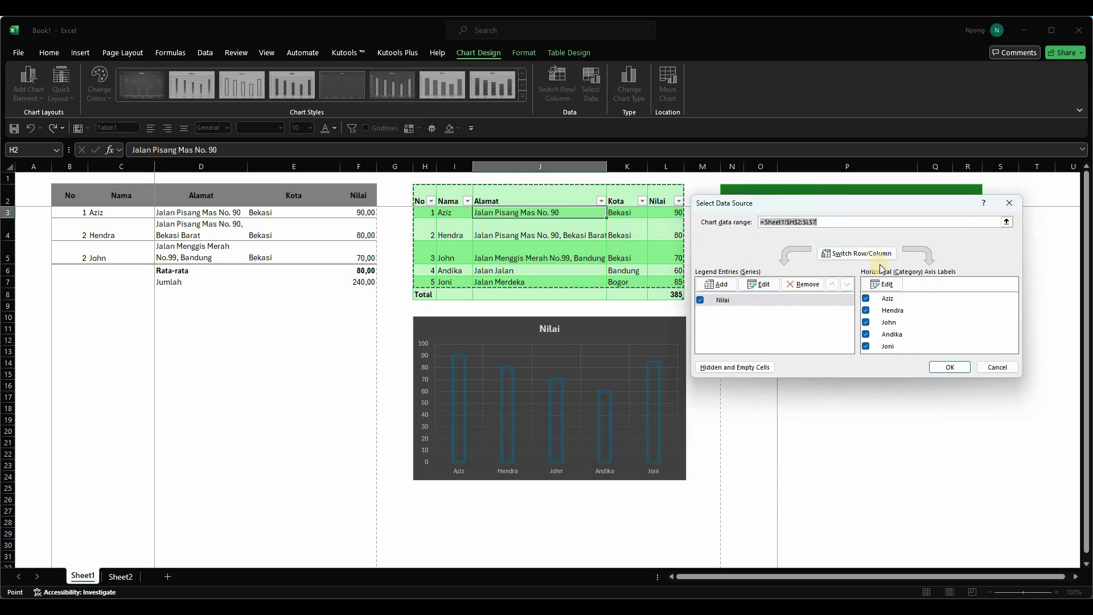
key("Escape")
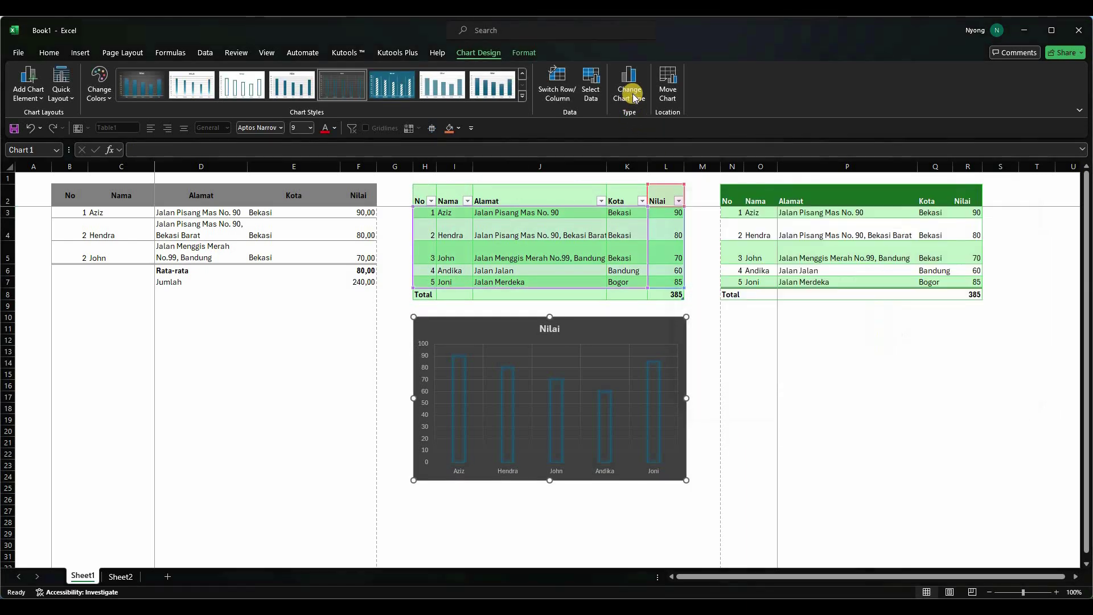
Step: Change the chart type to Pie and apply the light third style with percentage labels and a legend below
left_click(630, 88)
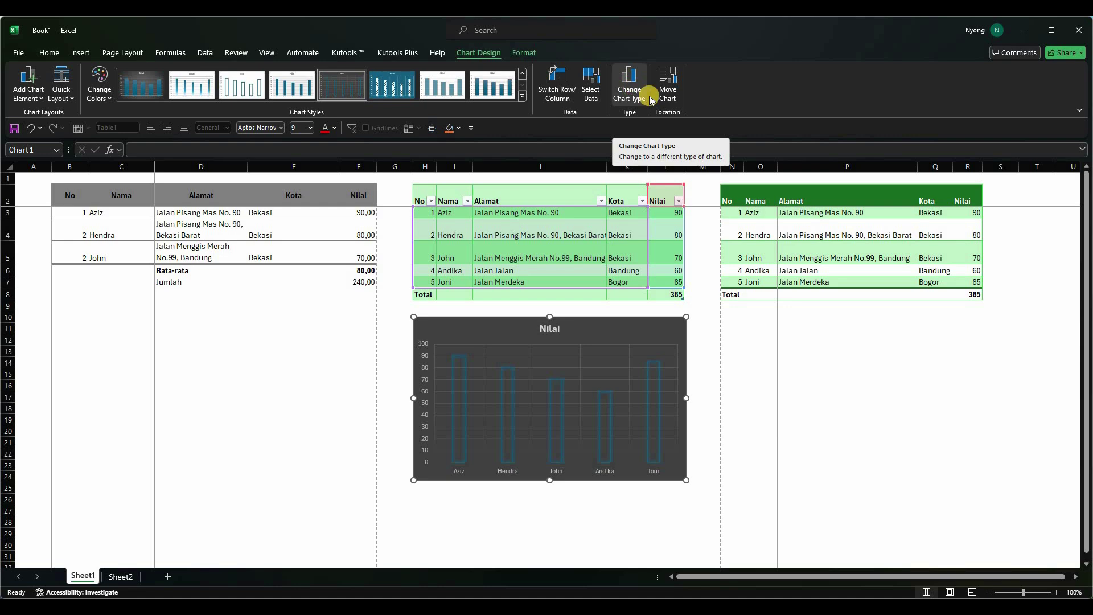
left_click_drag(596, 145, 941, 163)
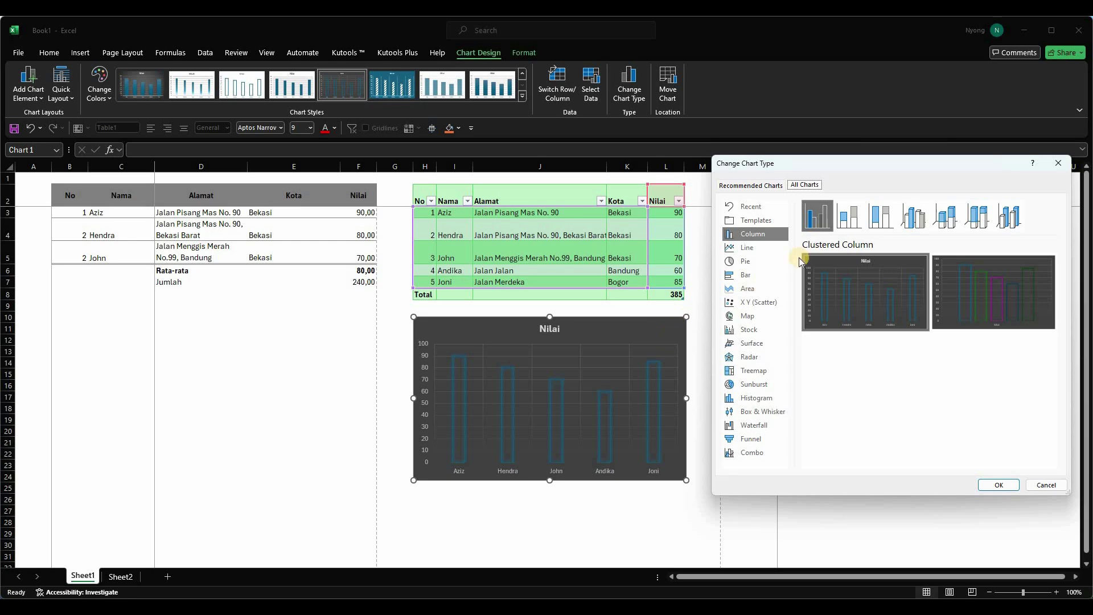
left_click(748, 262)
left_click(998, 486)
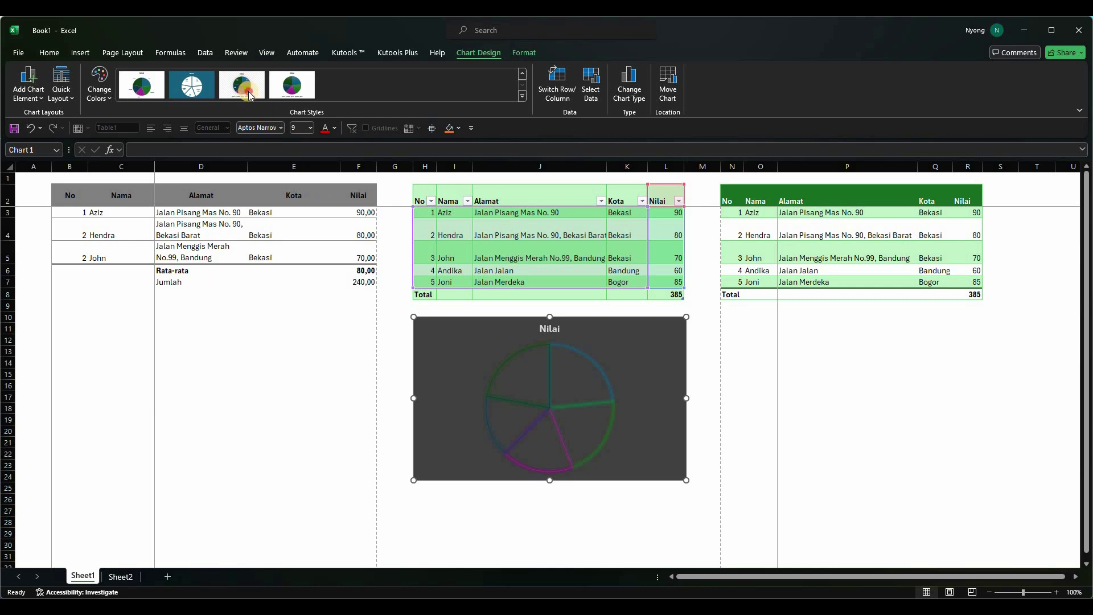
left_click(253, 100)
left_click(763, 386)
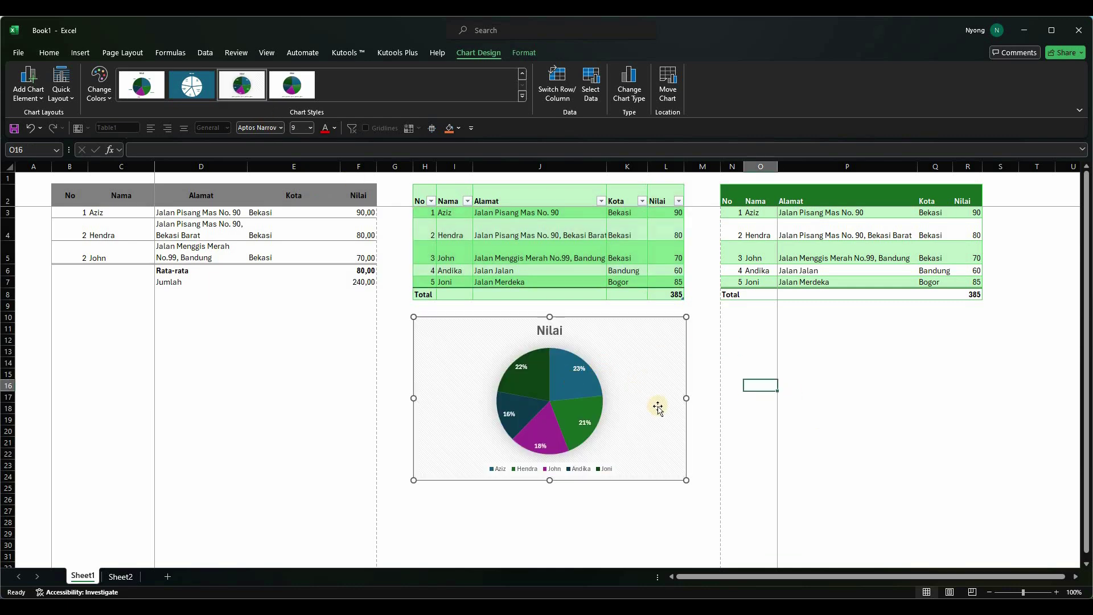
Step: Select the pie chart and bring up its formatting options
left_click(612, 320)
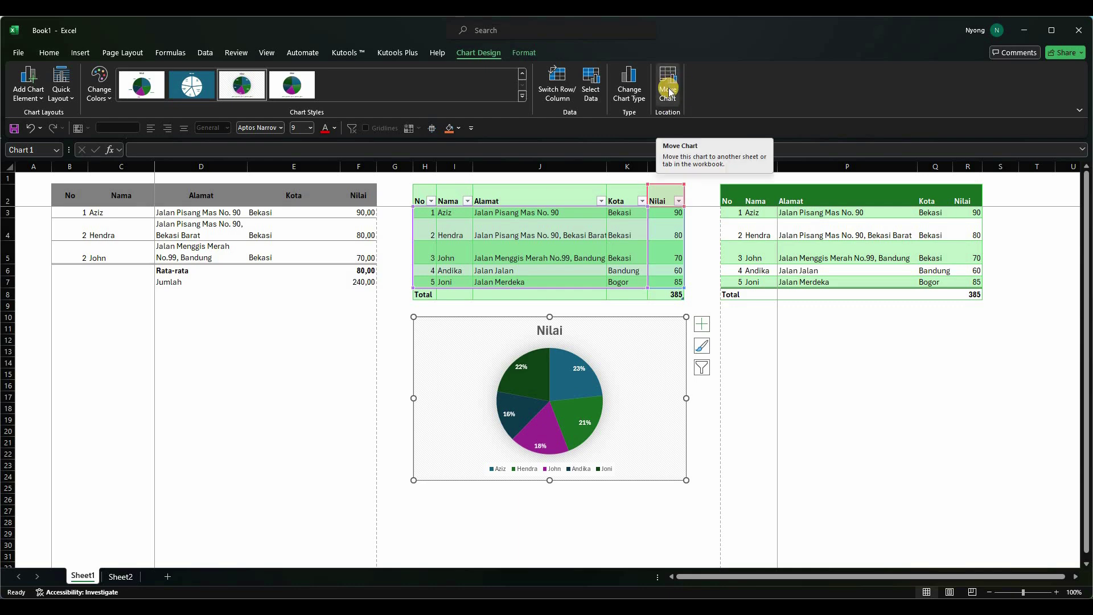
left_click(525, 52)
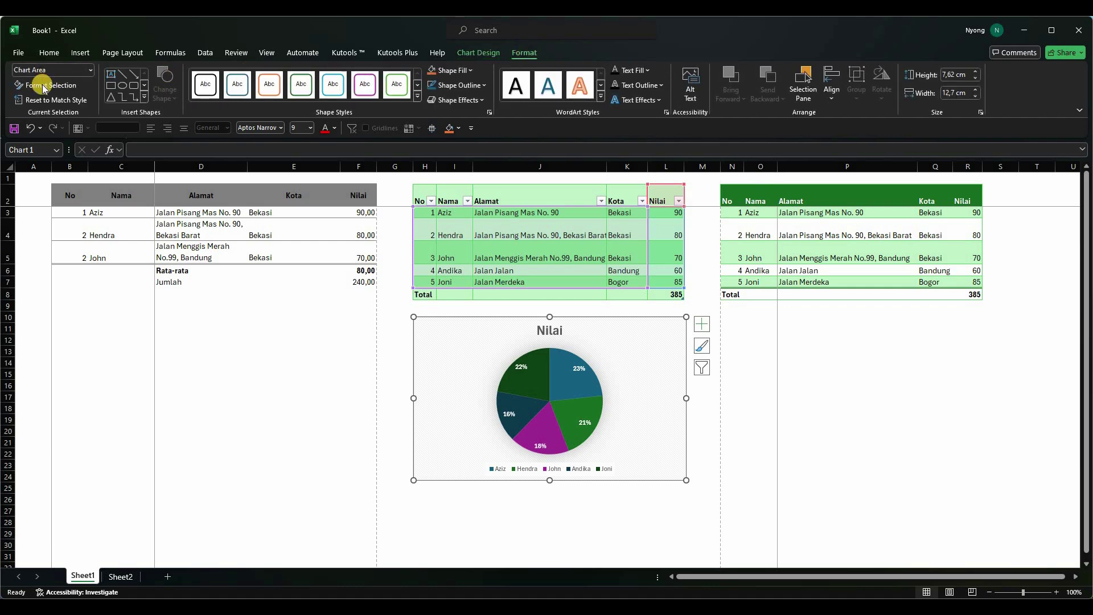